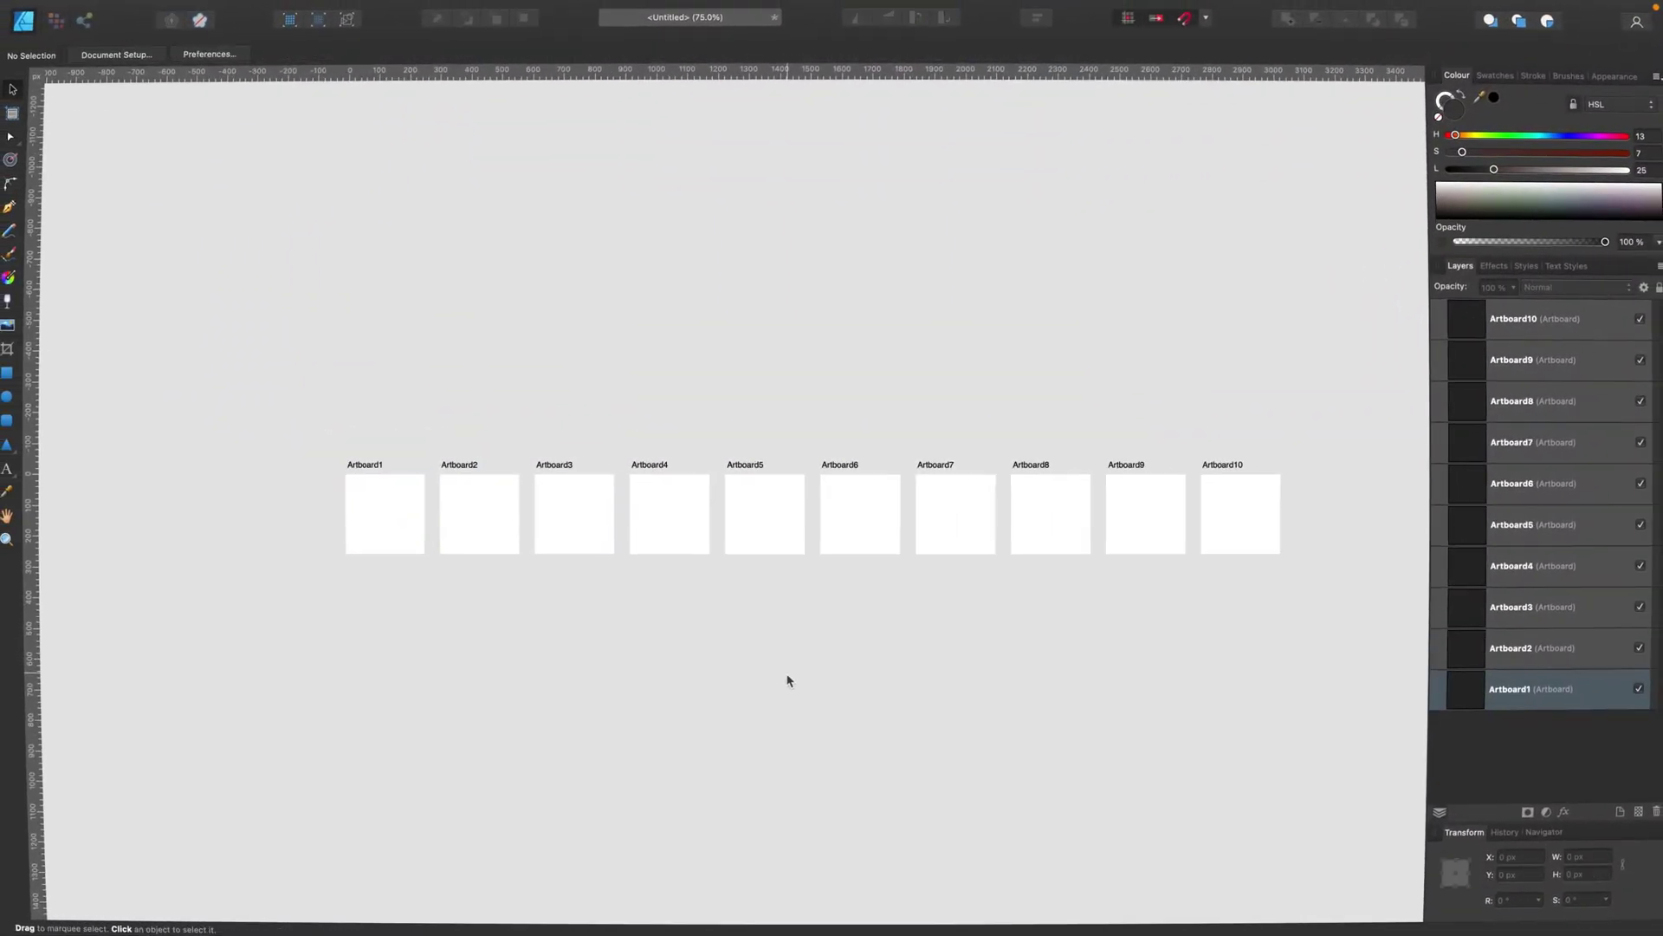
Step: Draw a 256 px square rectangle covering Artboard1 and duplicate it in place
{"action": "scroll", "coordinate": [719, 598], "scroll_direction": "left", "scroll_amount": 4}
{"action": "key", "text": "super+="}
{"action": "key", "text": "super+="}
{"action": "key", "text": "super+="}
{"action": "key", "text": "super+="}
{"action": "left_click", "coordinate": [8, 373]}
{"action": "left_click_drag", "start_coordinate": [284, 229], "coordinate": [708, 634]}
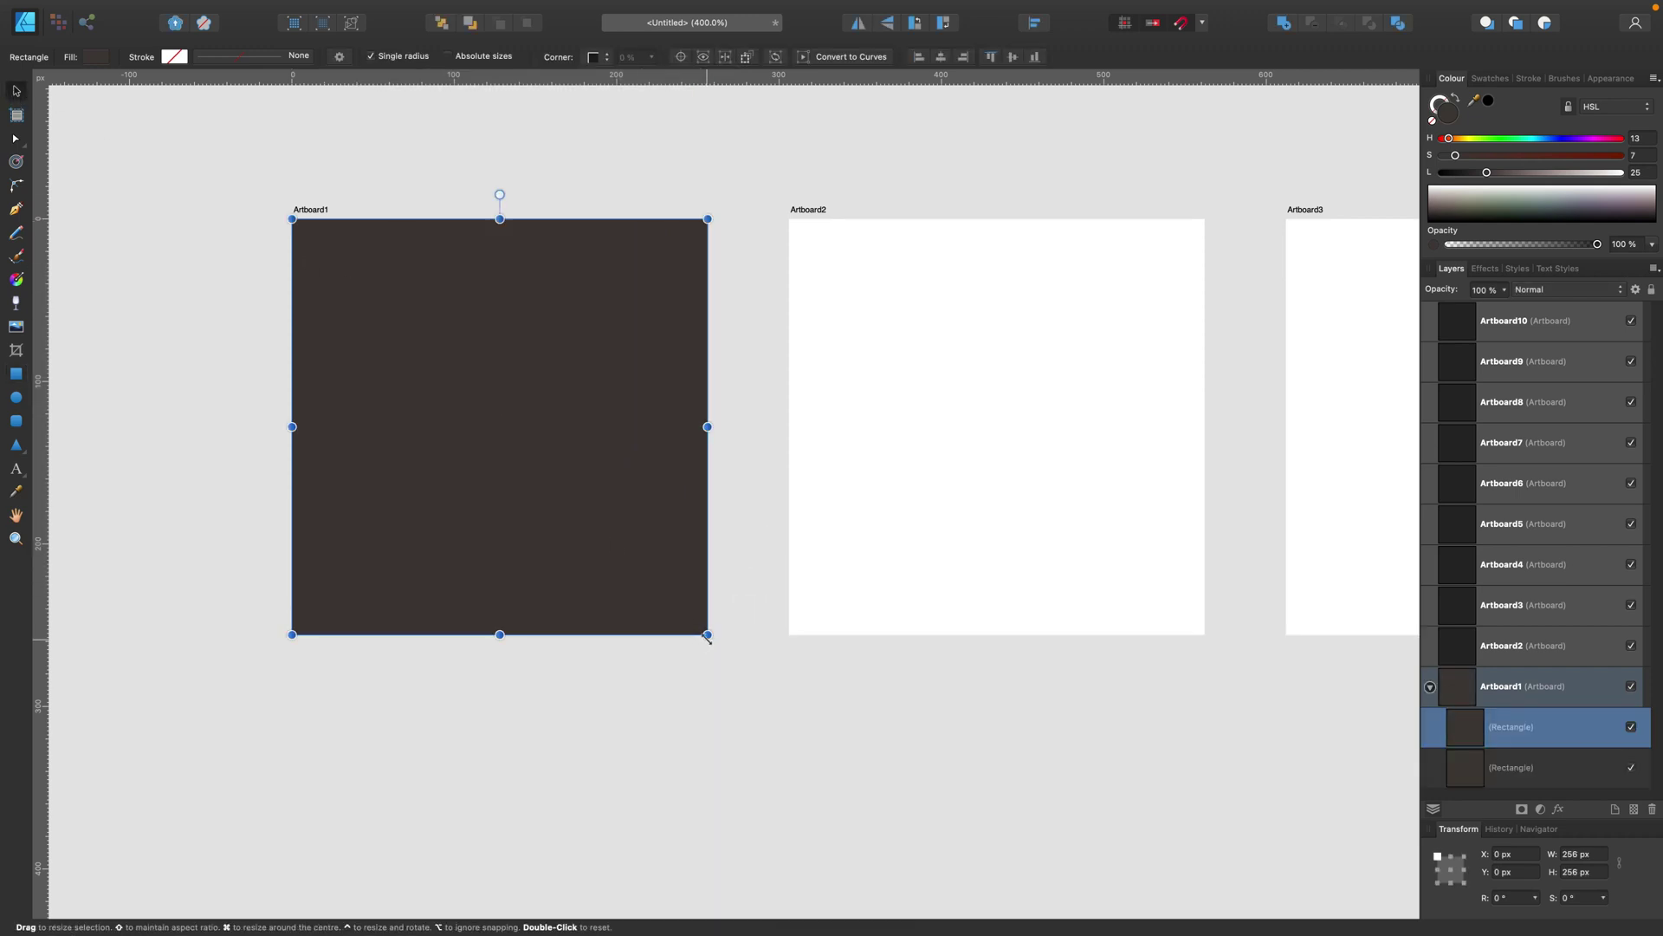
Step: Darken the duplicate rectangle's fill to lightness 7 and shrink it about its centre to about 247 px square
{"action": "left_click_drag", "start_coordinate": [707, 635], "coordinate": [685, 614]}
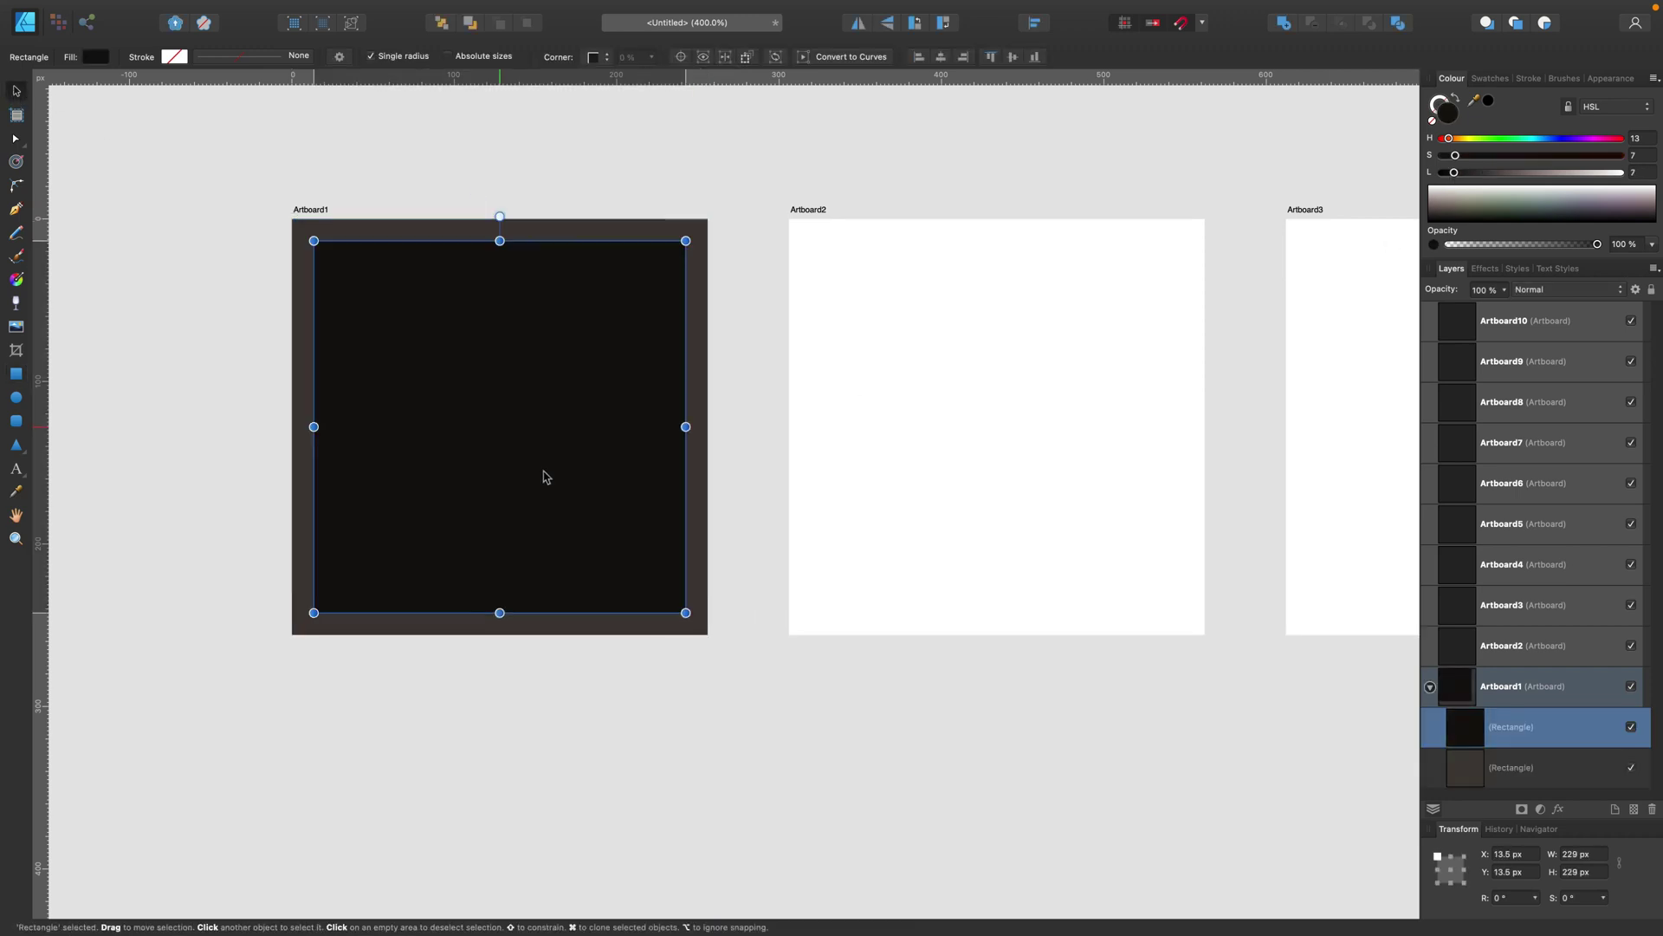
{"action": "left_click_drag", "start_coordinate": [686, 242], "coordinate": [701, 226]}
Step: Subtract the inner rectangle from the outer one and slightly round the four inner corners of the resulting frame
{"action": "left_click_drag", "start_coordinate": [211, 157], "coordinate": [728, 729]}
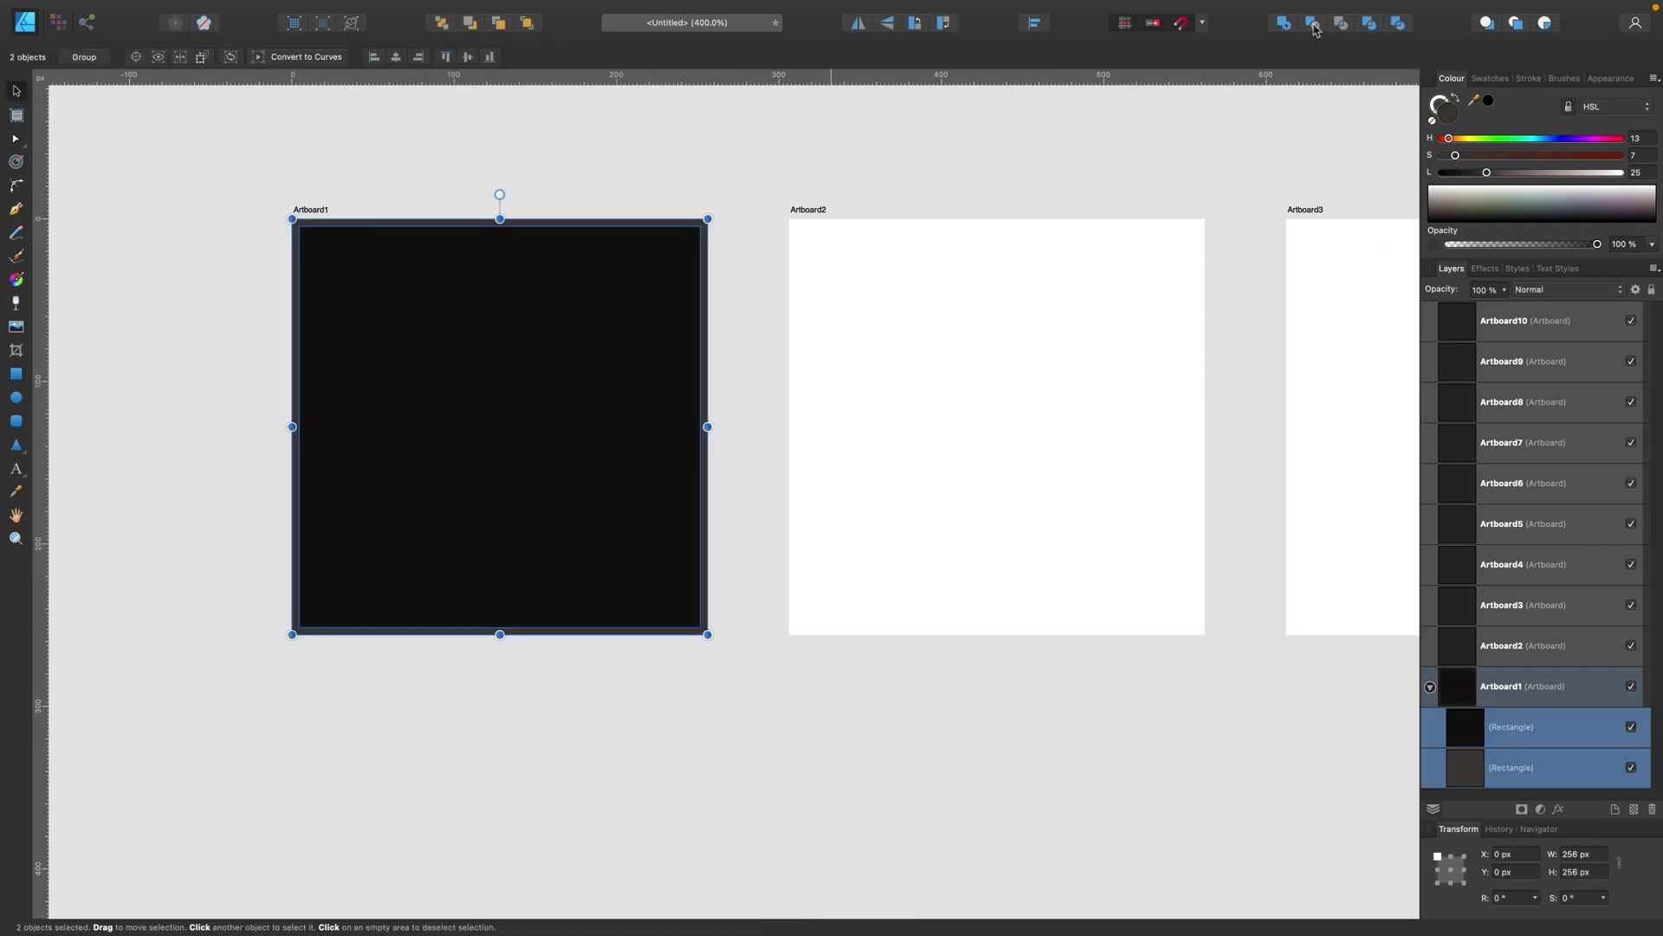
{"action": "left_click", "coordinate": [1314, 27]}
{"action": "key", "text": "c"}
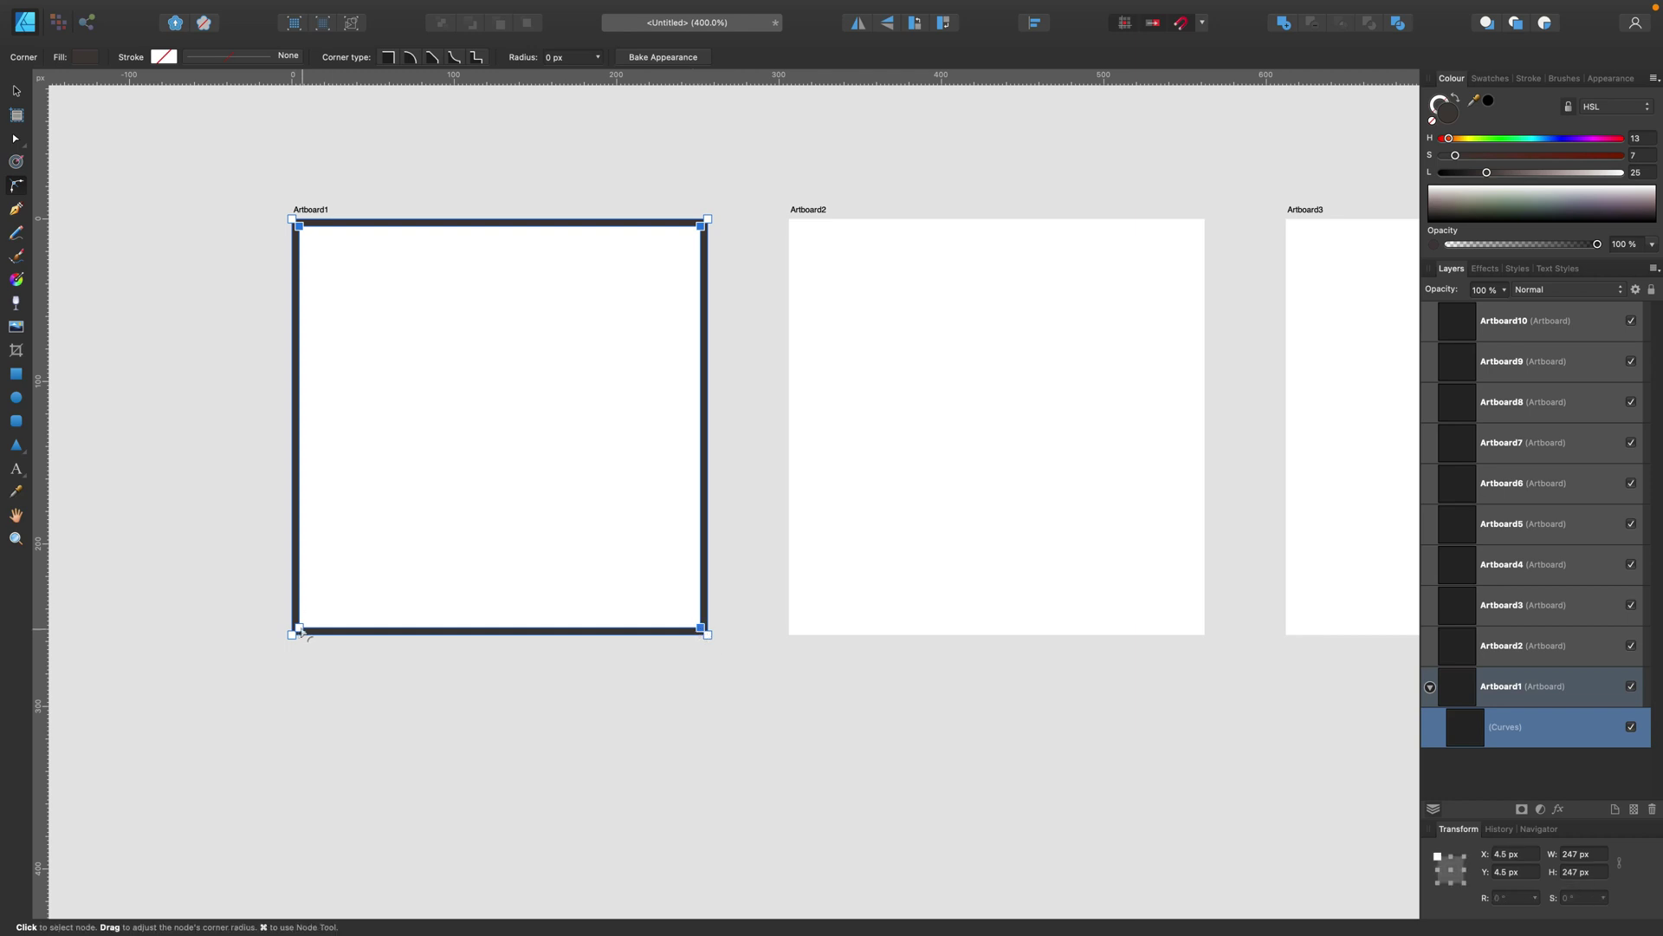
{"action": "key", "text": "v"}
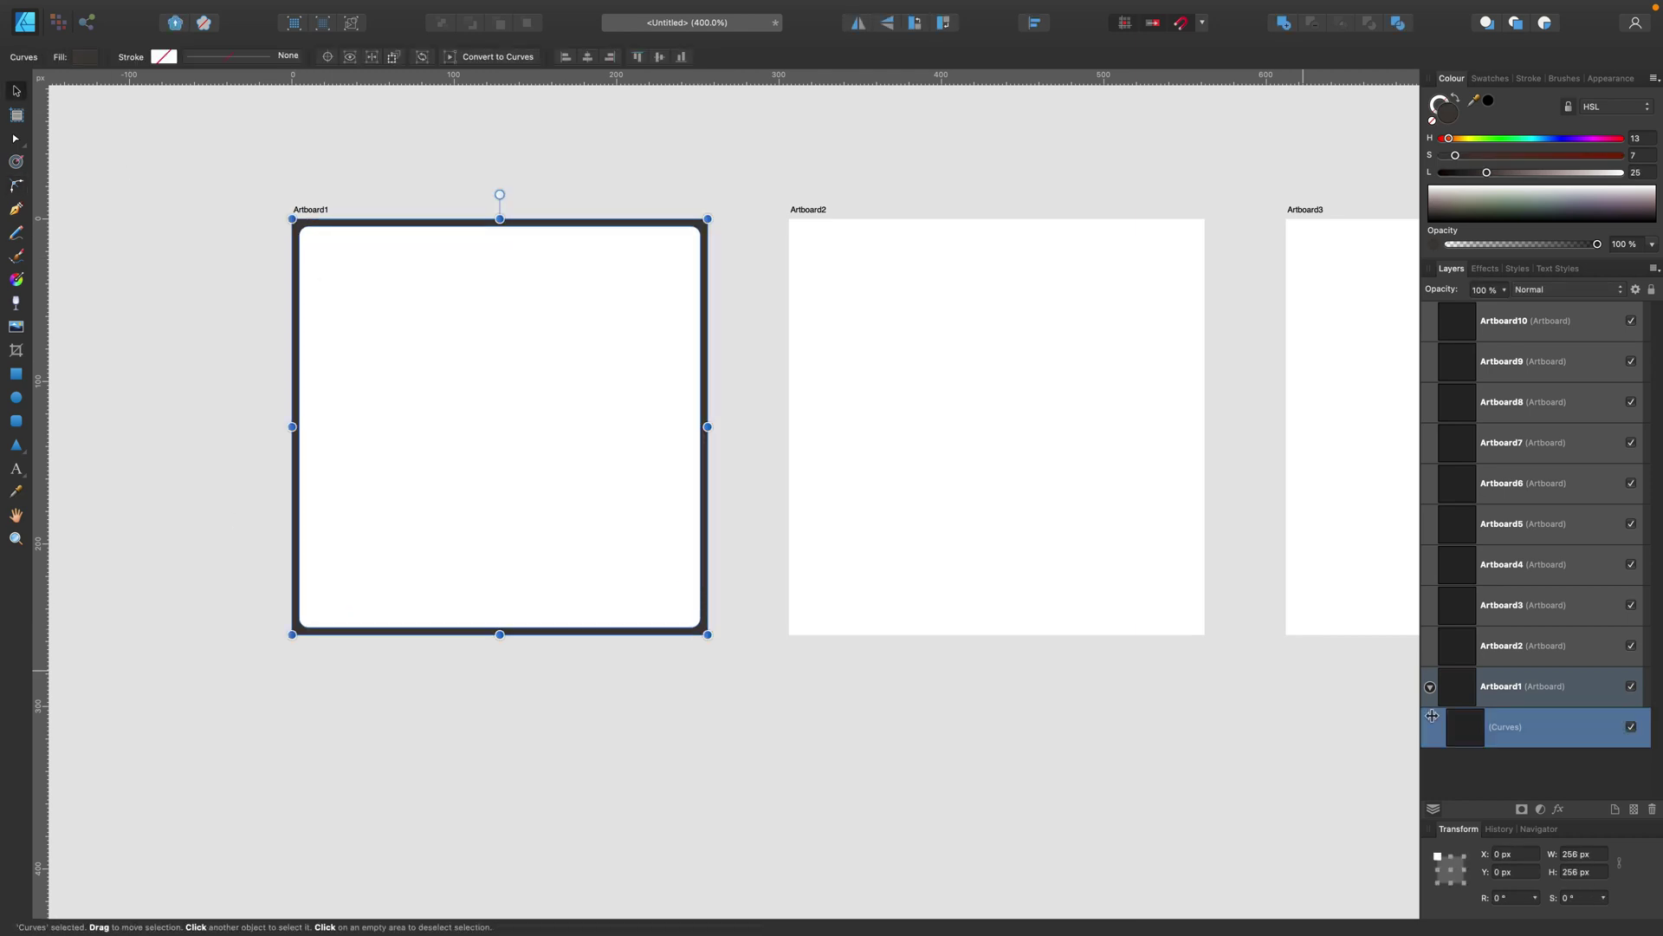
Step: Add layer effects to the frame to give its edges highlights and shading
{"action": "left_click", "coordinate": [1559, 809]}
{"action": "left_click", "coordinate": [1184, 541]}
{"action": "left_click", "coordinate": [1408, 379]}
{"action": "left_click", "coordinate": [1407, 337]}
{"action": "left_click", "coordinate": [1397, 476]}
{"action": "left_click", "coordinate": [1396, 743]}
{"action": "mouse_move", "coordinate": [1436, 399]}
{"action": "left_mouse_down"}
{"action": "mouse_move", "coordinate": [1380, 401]}
{"action": "mouse_move", "coordinate": [1425, 401]}
{"action": "left_mouse_up"}
{"action": "left_click", "coordinate": [1391, 578]}
{"action": "left_click", "coordinate": [1440, 639]}
{"action": "left_click", "coordinate": [1425, 604]}
{"action": "left_click", "coordinate": [1480, 635]}
{"action": "left_click", "coordinate": [1478, 791]}
{"action": "left_click", "coordinate": [1608, 749]}
Step: Set the frame's fill to a neutral dark grey with hue 40, saturation 0 and lightness 26
{"action": "left_click_drag", "start_coordinate": [1449, 138], "coordinate": [1463, 139]}
{"action": "left_click_drag", "start_coordinate": [1455, 155], "coordinate": [1490, 172]}
{"action": "left_click_drag", "start_coordinate": [1597, 155], "coordinate": [1489, 172]}
Step: Move the frame off Artboard1 to the empty canvas above and to its left
{"action": "key", "text": "super+minus"}
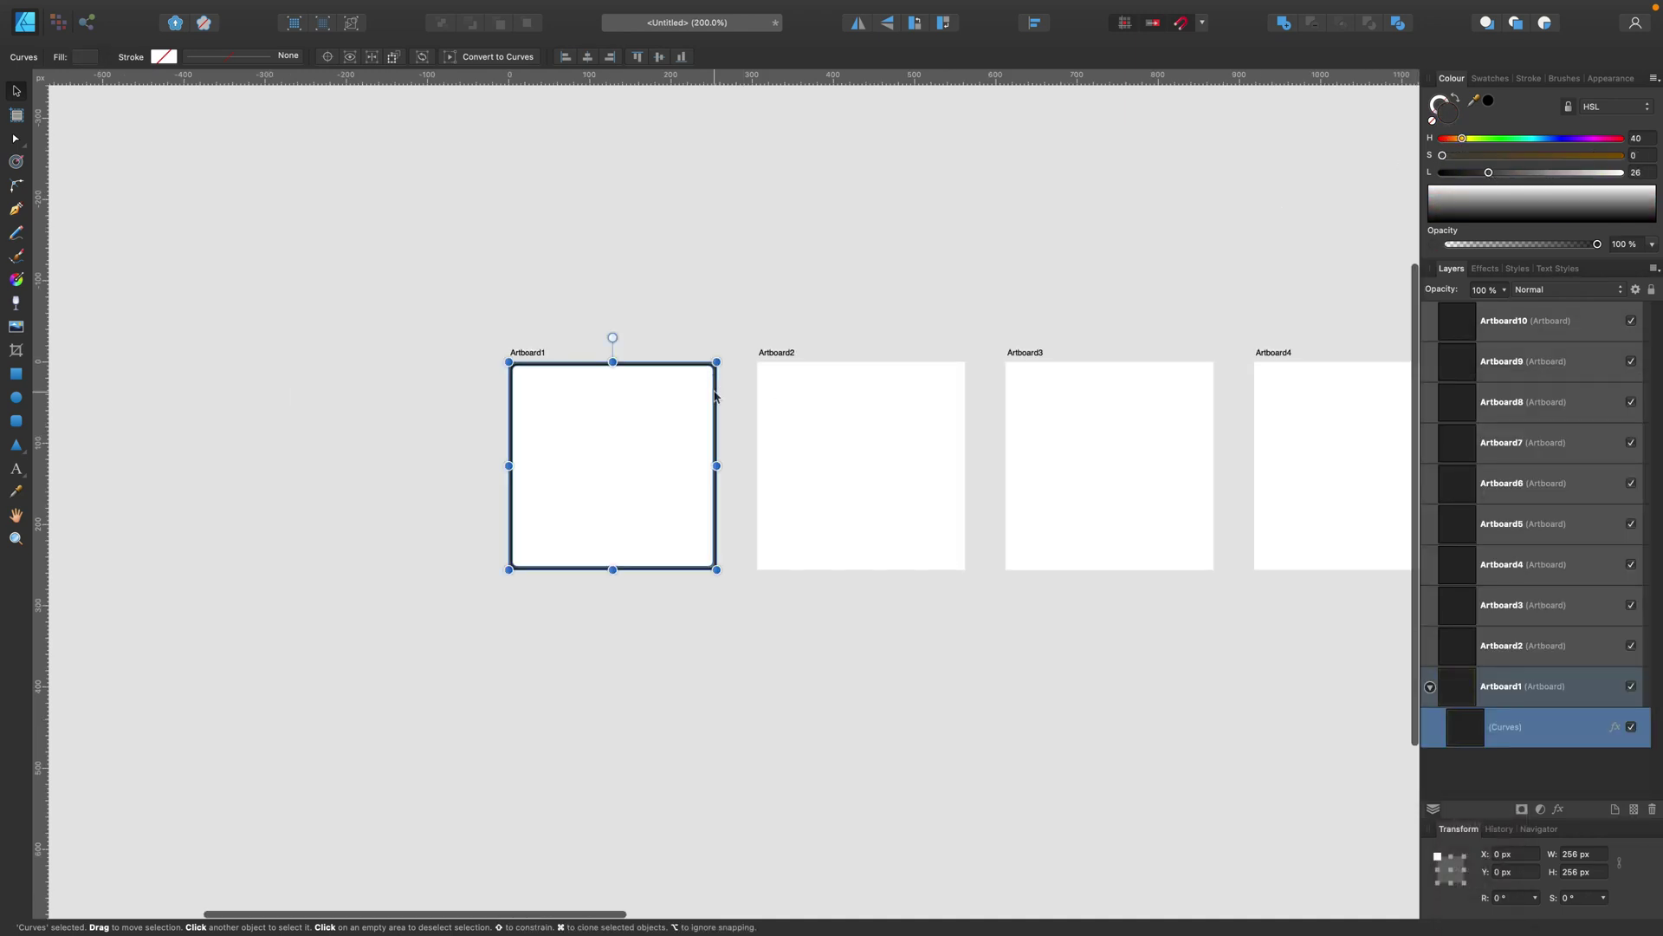
{"action": "left_click_drag", "start_coordinate": [717, 396], "coordinate": [397, 242]}
{"action": "left_click", "coordinate": [594, 295]}
Step: Draw a 256 px square background rectangle that fills Artboard1
{"action": "key", "text": "super+plus"}
{"action": "scroll", "coordinate": [268, 358], "scroll_direction": "up", "scroll_amount": 2}
{"action": "left_click_drag", "start_coordinate": [357, 300], "coordinate": [772, 715]}
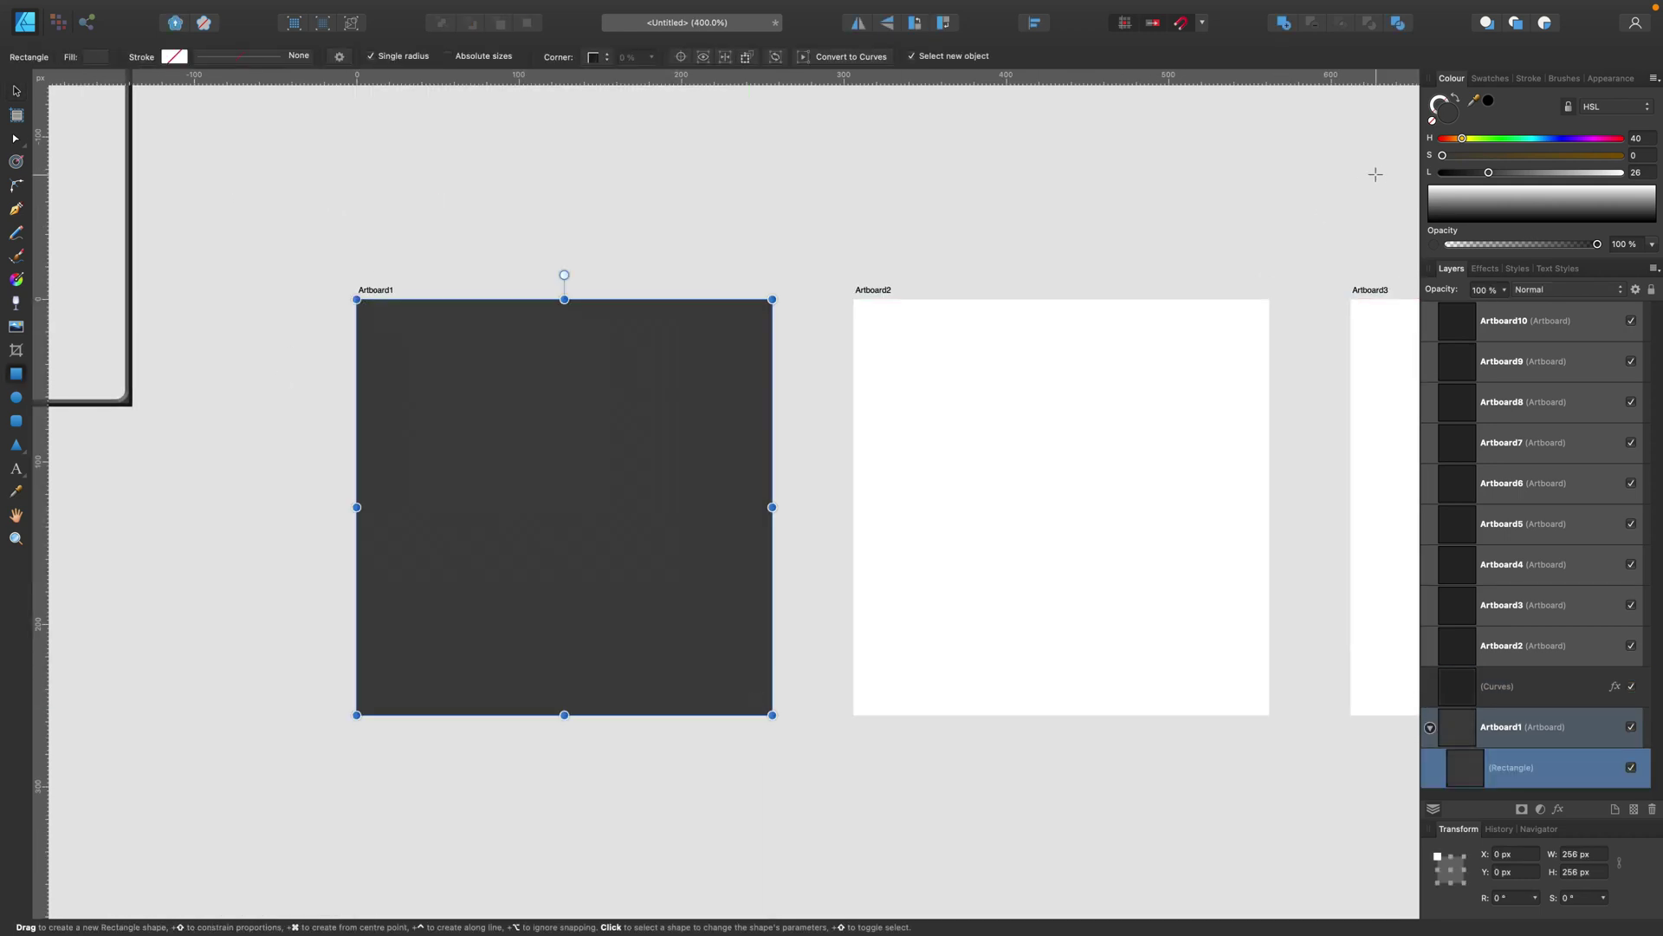
Step: Set the background rectangle's fill to blue with hue 199, saturation 90 and lightness 38
{"action": "left_click", "coordinate": [1534, 138]}
{"action": "left_click", "coordinate": [1526, 155]}
{"action": "left_click", "coordinate": [1536, 172]}
{"action": "left_click", "coordinate": [1544, 138]}
{"action": "left_click", "coordinate": [1603, 155]}
{"action": "left_click_drag", "start_coordinate": [1536, 172], "coordinate": [1510, 173]}
{"action": "left_click_drag", "start_coordinate": [1544, 139], "coordinate": [1540, 139]}
Step: Give the background rectangle a radial gradient fill and set its outer stop to dark navy blue
{"action": "left_click", "coordinate": [15, 279]}
{"action": "left_click", "coordinate": [186, 57]}
{"action": "left_click", "coordinate": [193, 107]}
{"action": "left_click", "coordinate": [262, 56]}
{"action": "left_click", "coordinate": [464, 124]}
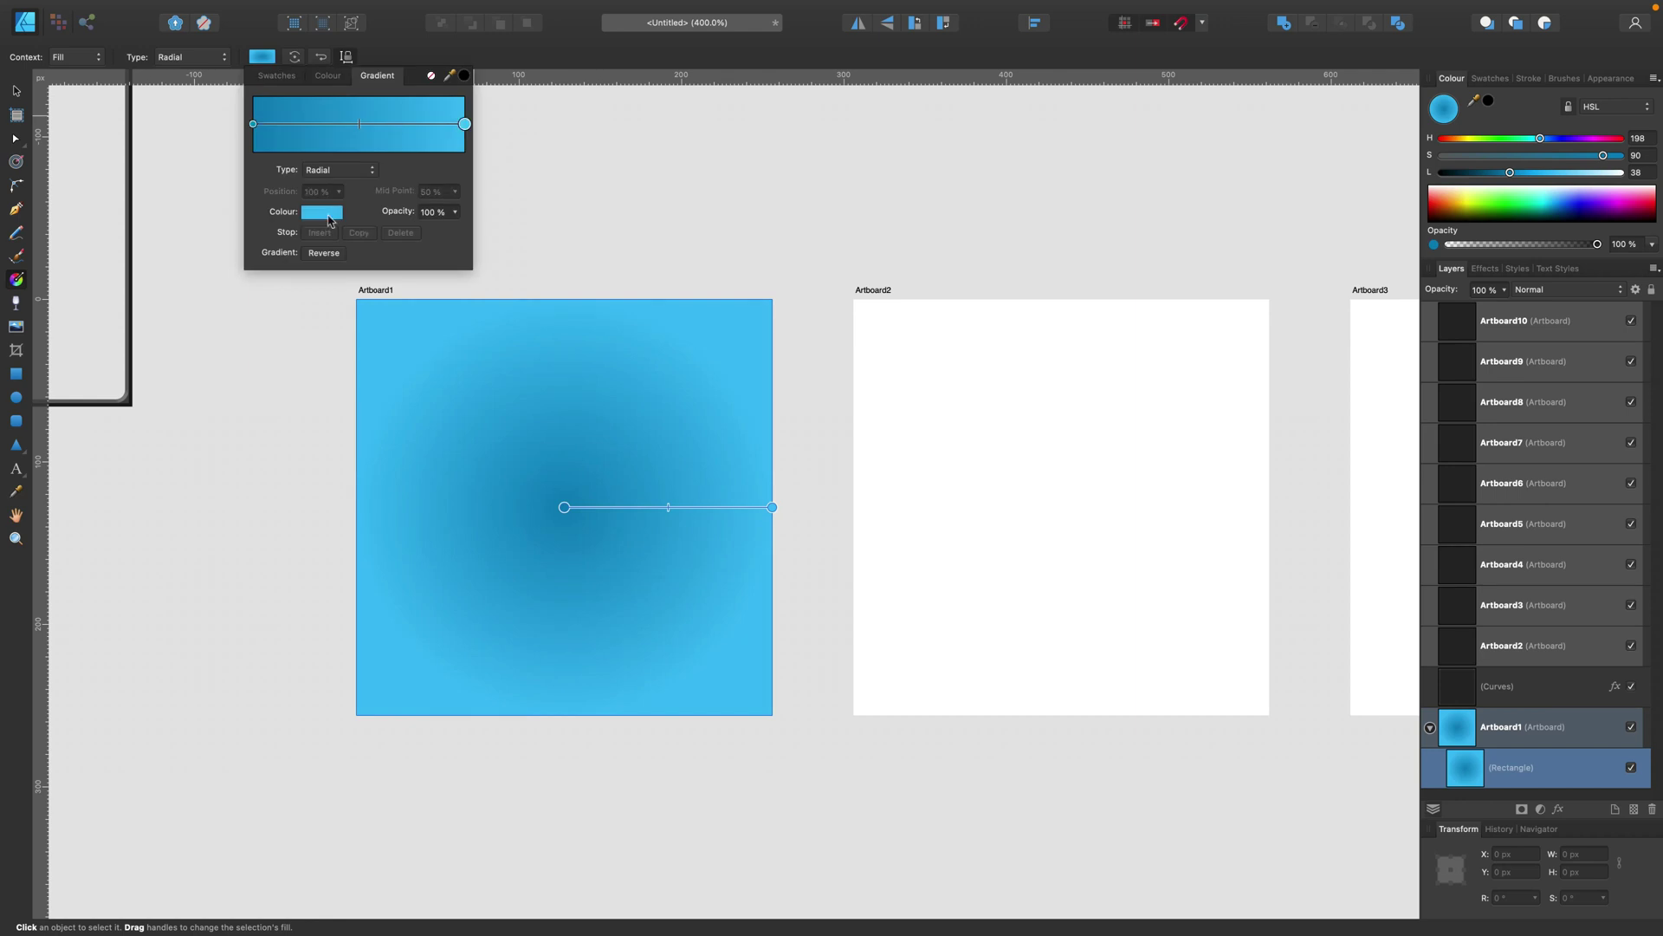
{"action": "left_click", "coordinate": [325, 212]}
{"action": "left_click", "coordinate": [405, 409]}
{"action": "left_click", "coordinate": [380, 447]}
Step: Set the gradient's centre stop to cyan with hue 184, saturation 100 and lightness 54, and adjust the gradient's spread
{"action": "left_click", "coordinate": [253, 123]}
{"action": "left_click", "coordinate": [324, 212]}
{"action": "left_click", "coordinate": [378, 295]}
{"action": "left_click_drag", "start_coordinate": [381, 261], "coordinate": [376, 262]}
{"action": "left_click", "coordinate": [432, 279]}
{"action": "left_click_drag", "start_coordinate": [666, 508], "coordinate": [811, 508]}
Step: Move the frame back over the background on Artboard1 and darken its fill slightly
{"action": "key", "text": "v"}
{"action": "left_click_drag", "start_coordinate": [130, 312], "coordinate": [772, 622]}
{"action": "left_click_drag", "start_coordinate": [1471, 172], "coordinate": [1461, 173]}
Step: Copy the frame and gradient background from Artboard1 and paste them into each of Artboard2 to Artboard10
{"action": "left_click_drag", "start_coordinate": [268, 216], "coordinate": [813, 806]}
{"action": "key", "text": "super+1"}
{"action": "left_click", "coordinate": [451, 576]}
{"action": "key", "text": "super+v"}
{"action": "left_click", "coordinate": [543, 572]}
{"action": "key", "text": "super+v"}
{"action": "left_click", "coordinate": [667, 571]}
{"action": "key", "text": "super+v"}
{"action": "left_click", "coordinate": [795, 569]}
{"action": "key", "text": "super+v"}
{"action": "left_click", "coordinate": [915, 571]}
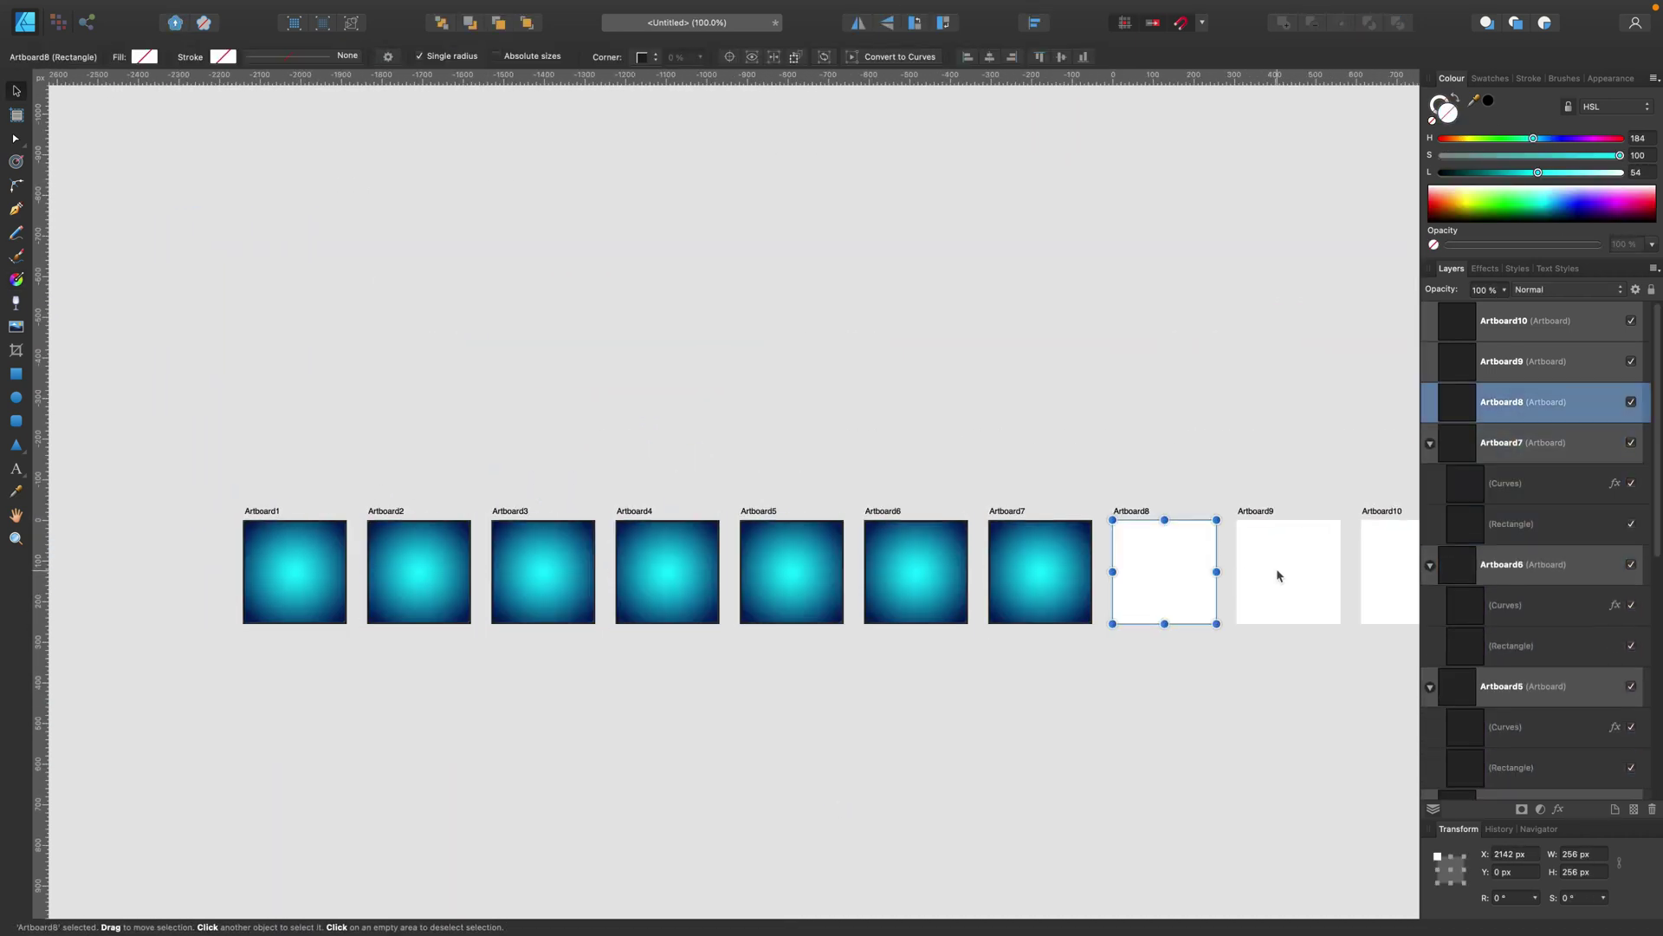
Step: Recolour Artboard2's background gradient to a red centre with a dark brownish-red outer stop
{"action": "key", "text": "super+3"}
{"action": "scroll", "coordinate": [724, 428], "scroll_direction": "down", "scroll_amount": 3}
{"action": "left_click", "coordinate": [725, 428]}
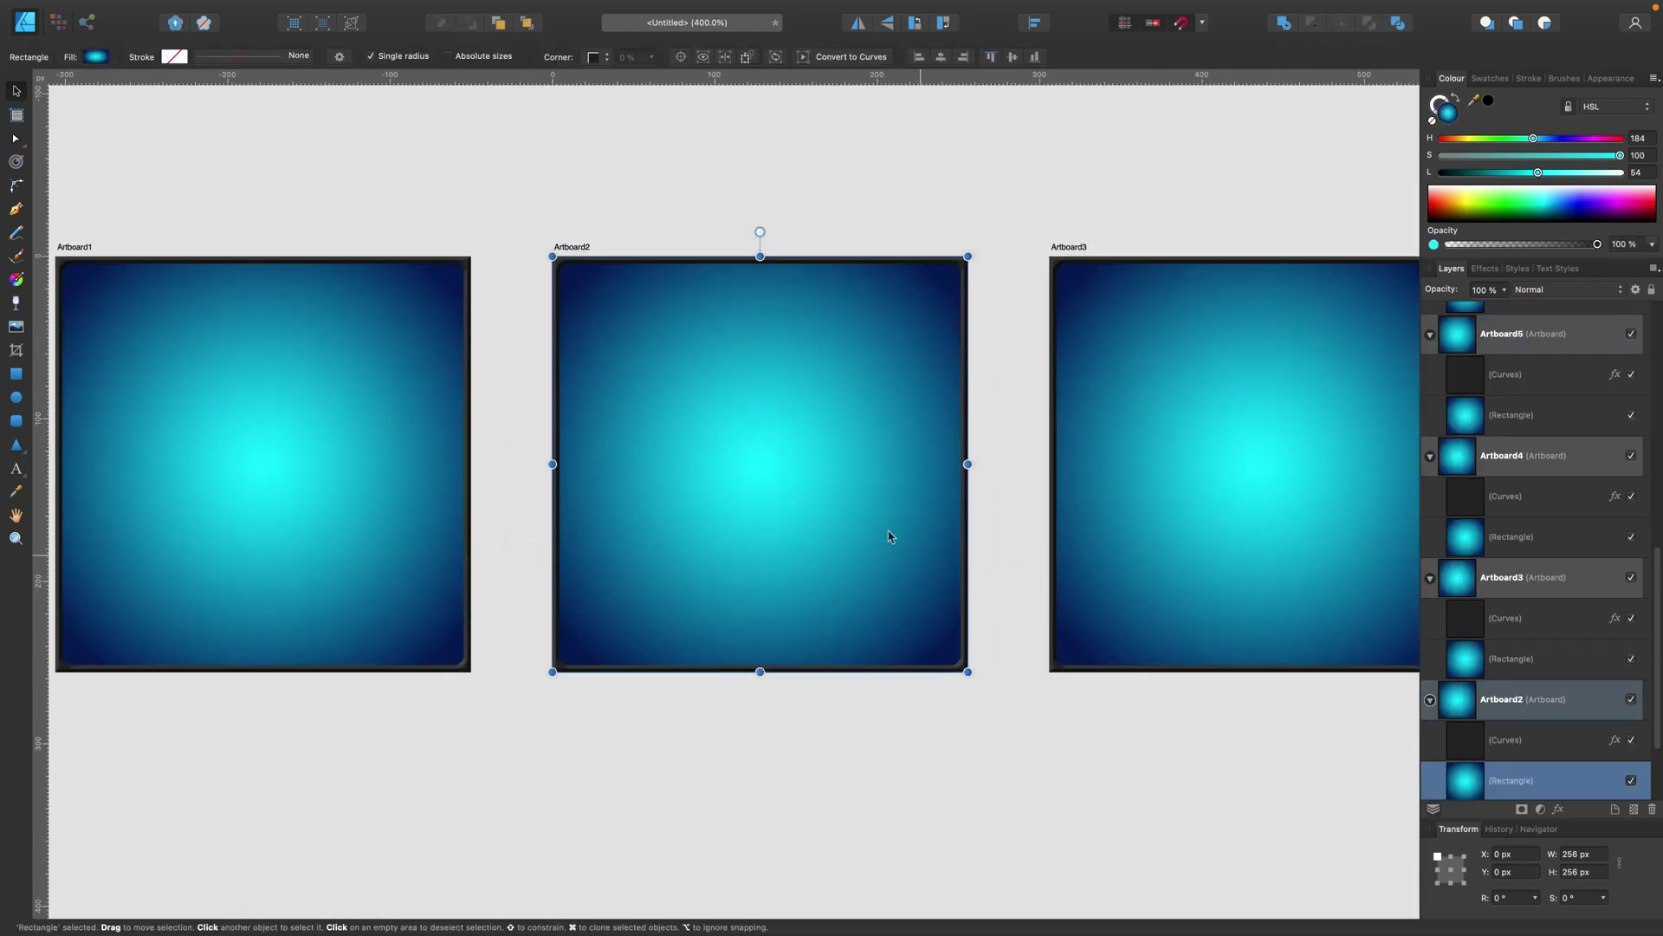
{"action": "left_click", "coordinate": [96, 56]}
{"action": "left_click", "coordinate": [86, 124]}
{"action": "left_click", "coordinate": [151, 214]}
{"action": "left_click", "coordinate": [149, 261]}
{"action": "left_click", "coordinate": [298, 124]}
{"action": "left_click", "coordinate": [154, 213]}
{"action": "left_click", "coordinate": [152, 262]}
{"action": "left_click", "coordinate": [511, 364]}
Step: Recolour Artboard3's background gradient to lime green, with hue 83 at the centre and hue 128 at the outer stop
{"action": "scroll", "coordinate": [511, 364], "scroll_direction": "right", "scroll_amount": 5}
{"action": "left_click", "coordinate": [434, 364]}
{"action": "left_click", "coordinate": [96, 56]}
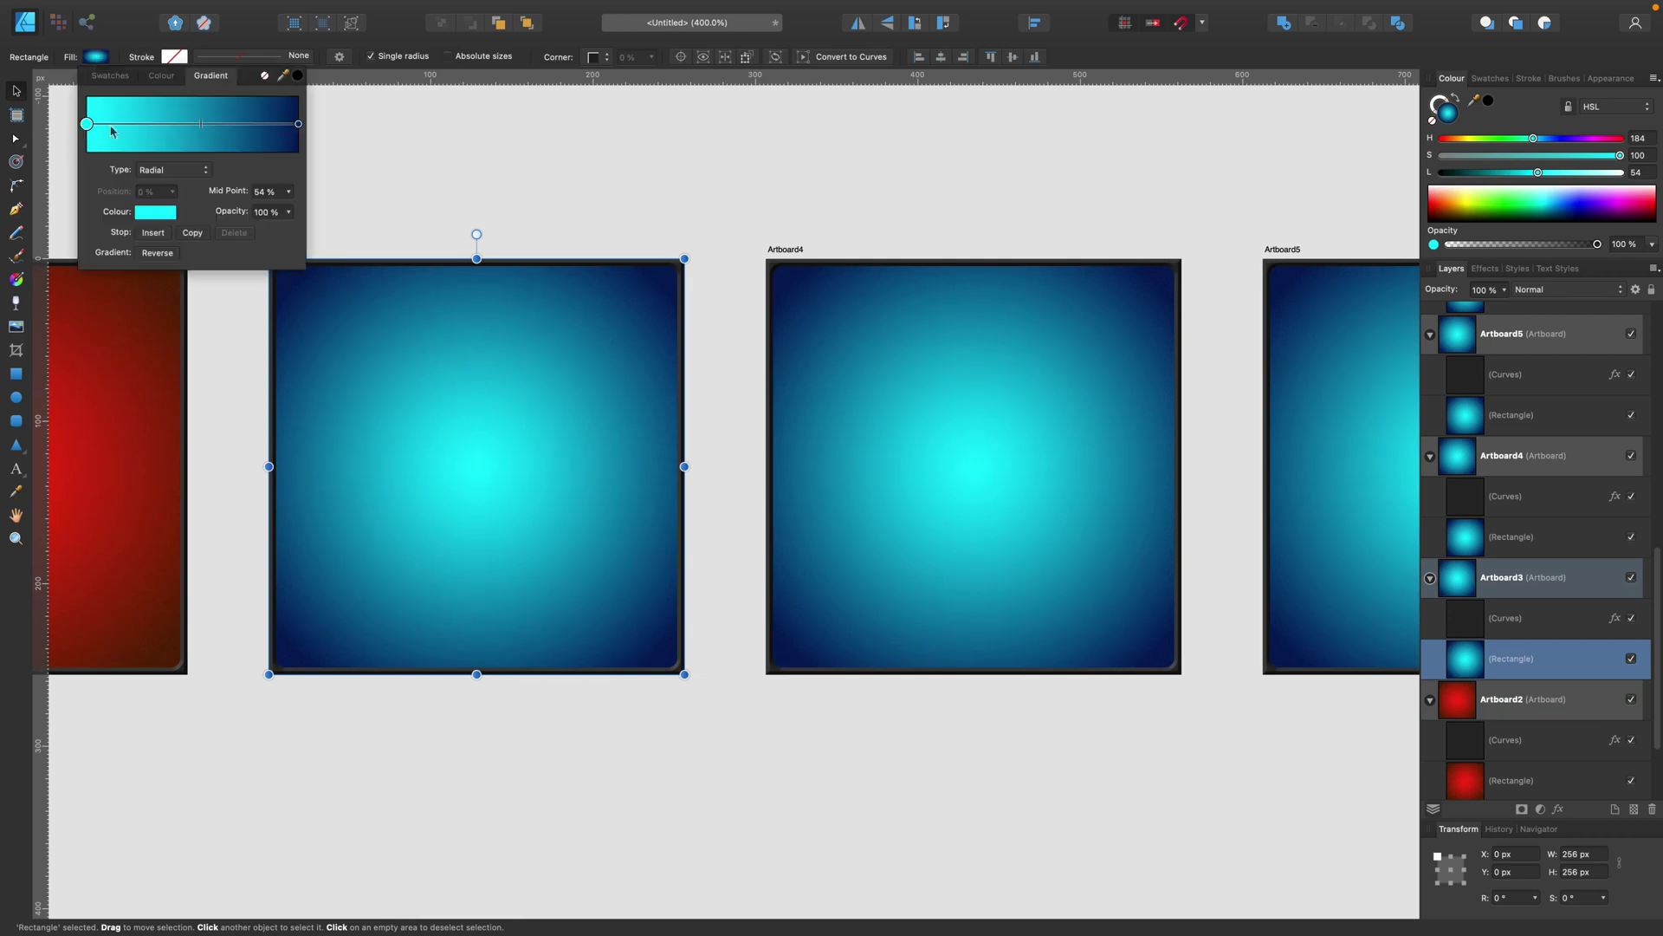
{"action": "left_click", "coordinate": [155, 213]}
{"action": "left_click", "coordinate": [176, 260]}
{"action": "left_click", "coordinate": [298, 124]}
{"action": "left_click", "coordinate": [154, 212]}
{"action": "left_click", "coordinate": [182, 261]}
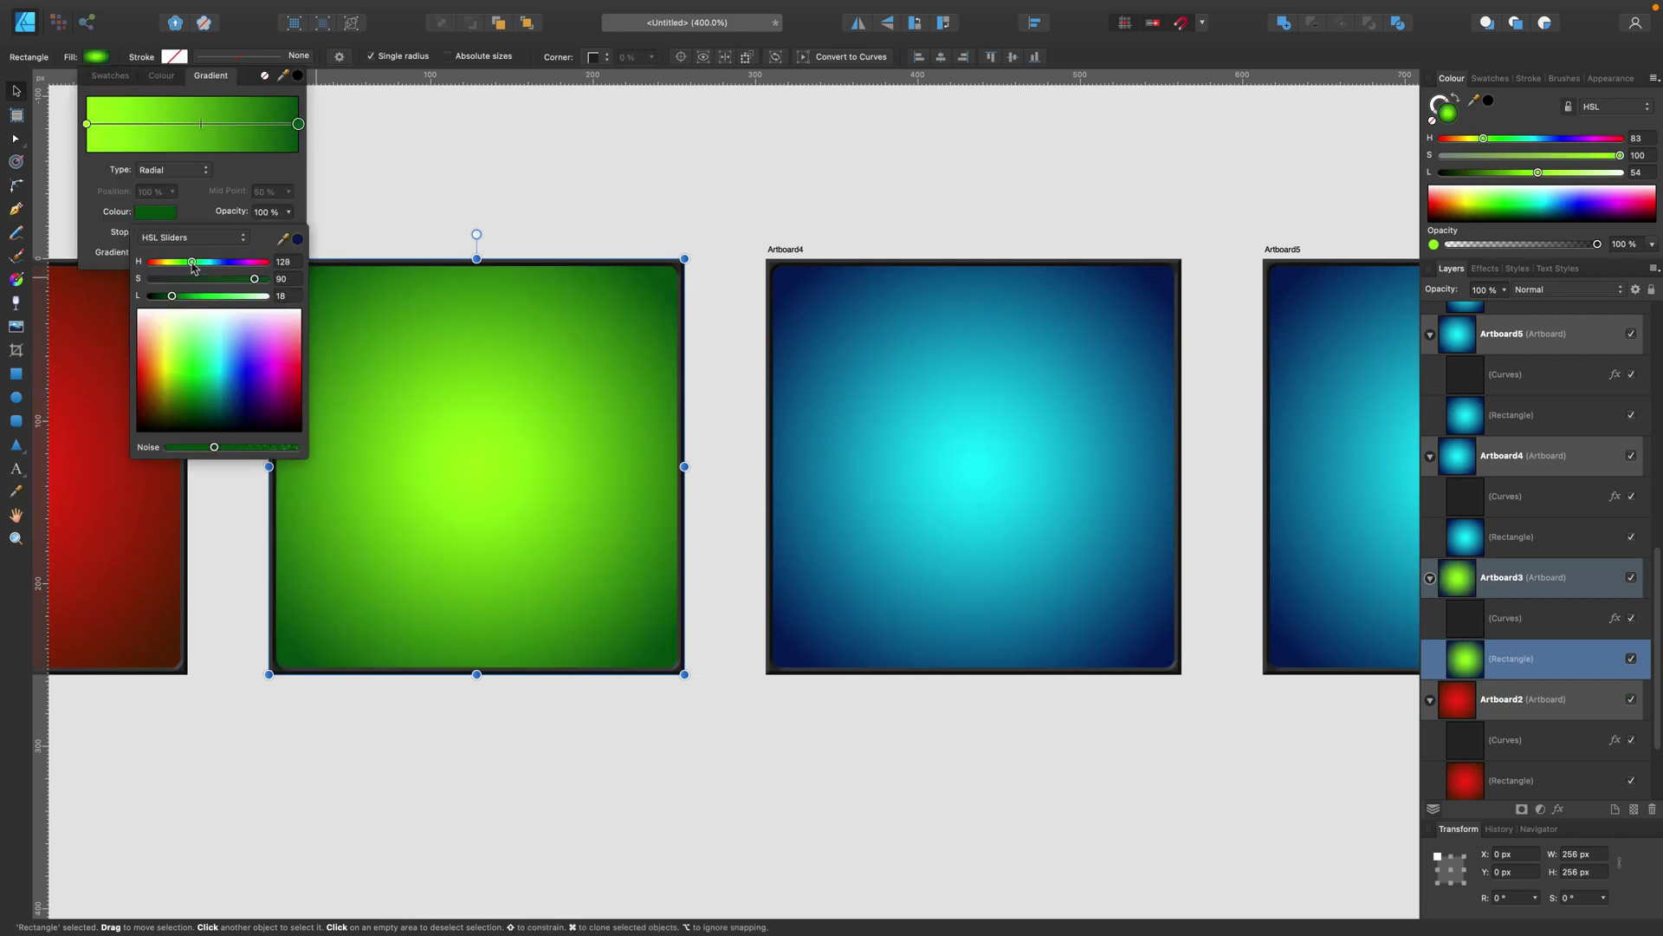
{"action": "left_click", "coordinate": [351, 216]}
Step: Recolour Artboard4's background gradient to a crimson centre with a dark purple outer stop
{"action": "scroll", "coordinate": [286, 251], "scroll_direction": "right", "scroll_amount": 8}
{"action": "left_click", "coordinate": [286, 250]}
{"action": "left_click", "coordinate": [96, 56]}
{"action": "left_click", "coordinate": [154, 212]}
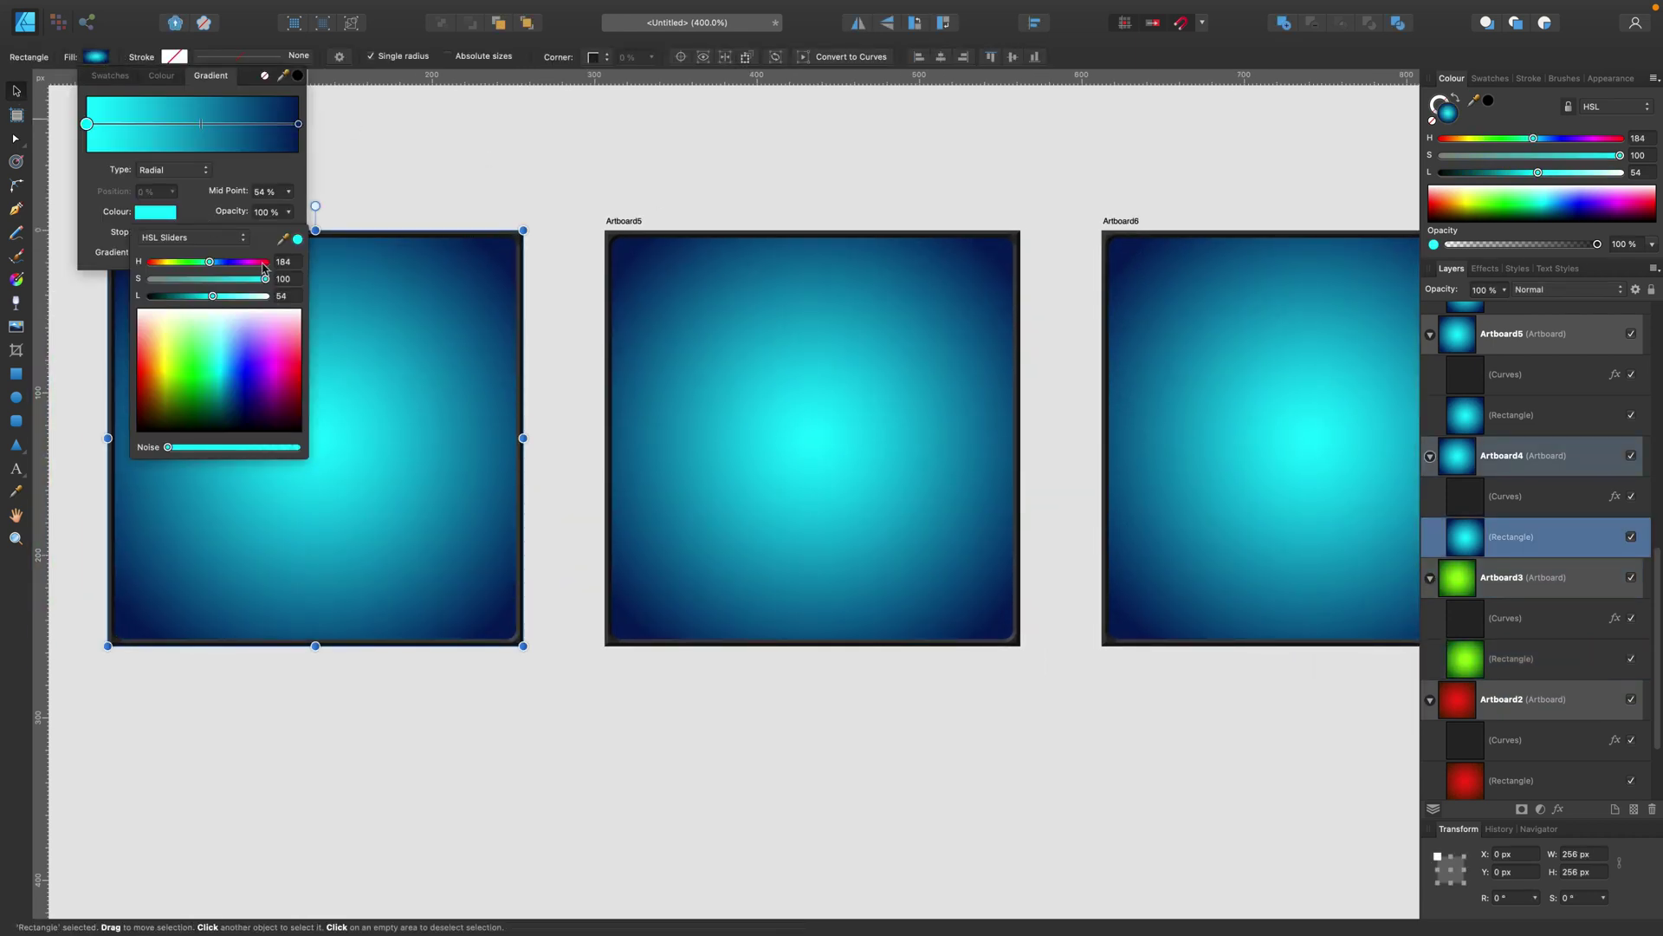
{"action": "left_click", "coordinate": [268, 262]}
{"action": "left_click", "coordinate": [298, 124]}
{"action": "left_click", "coordinate": [144, 216]}
{"action": "left_click", "coordinate": [257, 263]}
{"action": "left_click", "coordinate": [563, 251]}
Step: Recolour Artboard5's background gradient to an orange centre with a dark reddish-brown outer stop
{"action": "scroll", "coordinate": [642, 282], "scroll_direction": "right", "scroll_amount": 5}
{"action": "left_click", "coordinate": [520, 295]}
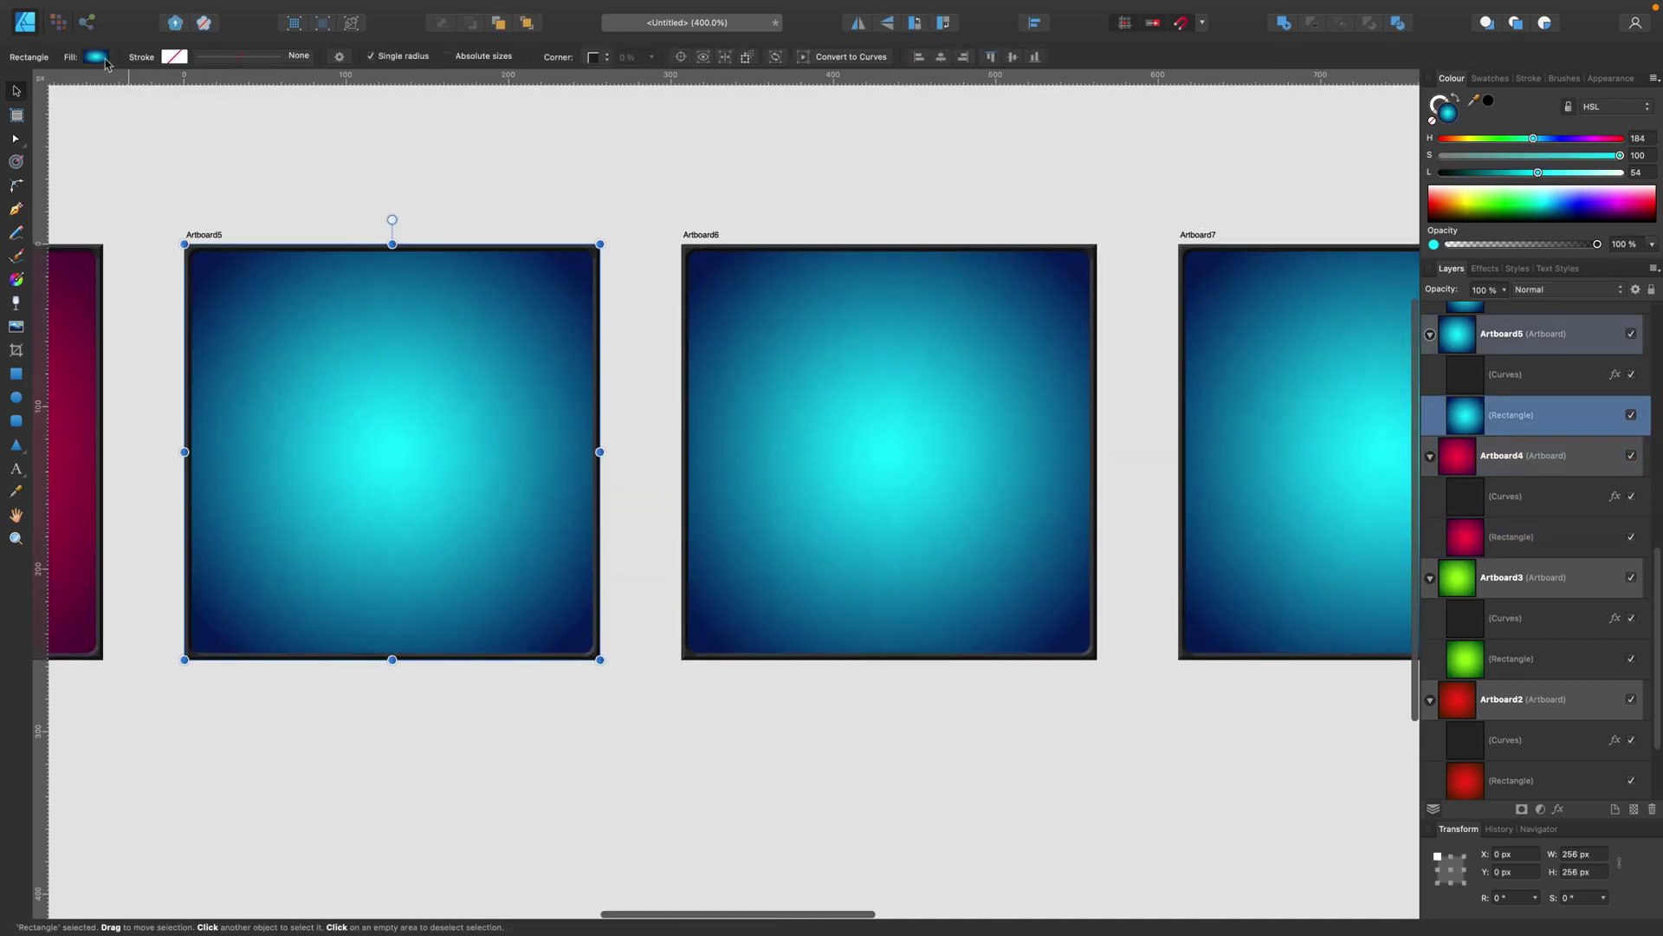
{"action": "left_click", "coordinate": [97, 56]}
{"action": "left_click", "coordinate": [156, 212]}
{"action": "left_click", "coordinate": [156, 261]}
{"action": "left_click", "coordinate": [298, 124]}
{"action": "left_click", "coordinate": [156, 211]}
{"action": "mouse_move", "coordinate": [161, 261]}
{"action": "left_mouse_down"}
{"action": "mouse_move", "coordinate": [143, 279]}
{"action": "mouse_move", "coordinate": [191, 261]}
{"action": "left_mouse_up"}
{"action": "left_click", "coordinate": [557, 168]}
Step: Recolour Artboard6's background gradient to a grey centre with a darker grey outer stop
{"action": "scroll", "coordinate": [557, 167], "scroll_direction": "right", "scroll_amount": 6}
{"action": "left_click", "coordinate": [433, 285]}
{"action": "left_click", "coordinate": [97, 56]}
{"action": "left_click", "coordinate": [161, 212]}
{"action": "left_click", "coordinate": [298, 124]}
{"action": "left_click", "coordinate": [161, 212]}
{"action": "left_click", "coordinate": [425, 165]}
Step: Recolour Artboard7's background gradient to bright green, hue 133, at the centre with a dark green outer stop
{"action": "scroll", "coordinate": [425, 164], "scroll_direction": "right", "scroll_amount": 10}
{"action": "left_click", "coordinate": [427, 361]}
{"action": "left_click", "coordinate": [97, 57]}
{"action": "left_click", "coordinate": [162, 211]}
{"action": "left_click", "coordinate": [298, 124]}
{"action": "left_click", "coordinate": [161, 212]}
{"action": "left_click", "coordinate": [427, 173]}
Step: Recolour Artboard8's background gradient to violet-blue, hue 247, at the centre with a darker violet outer stop
{"action": "scroll", "coordinate": [395, 320], "scroll_direction": "right", "scroll_amount": 10}
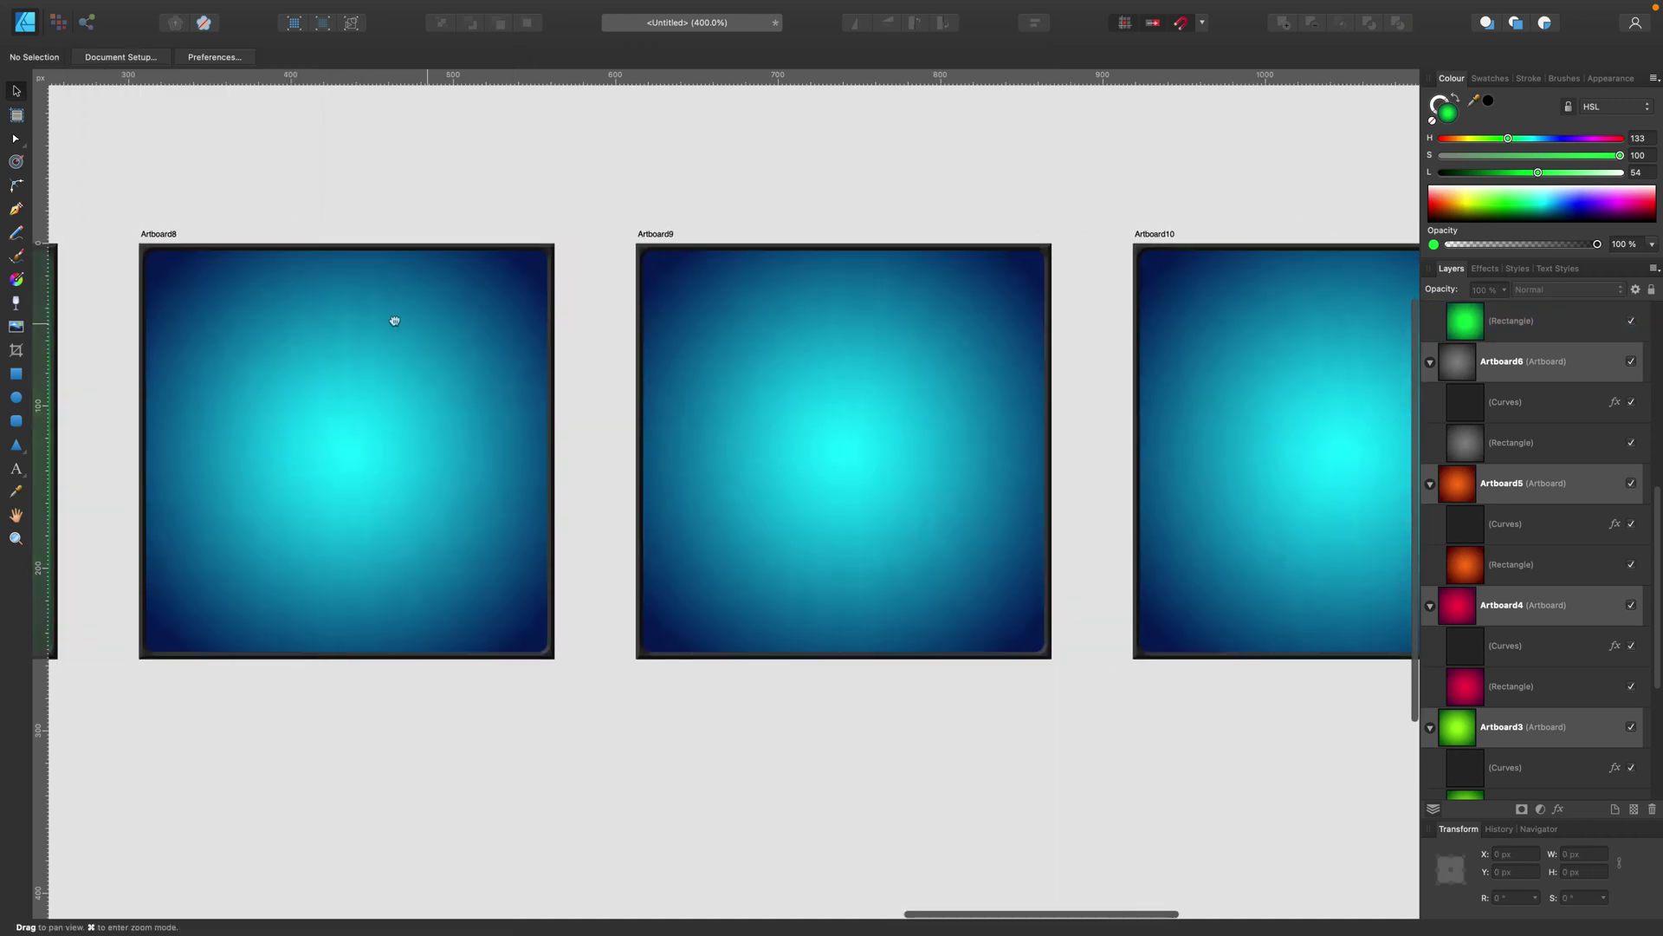
{"action": "scroll", "coordinate": [394, 321], "scroll_direction": "right", "scroll_amount": 1}
{"action": "left_click", "coordinate": [395, 321]}
{"action": "left_click", "coordinate": [96, 57]}
{"action": "left_click", "coordinate": [156, 212]}
{"action": "left_click", "coordinate": [229, 262]}
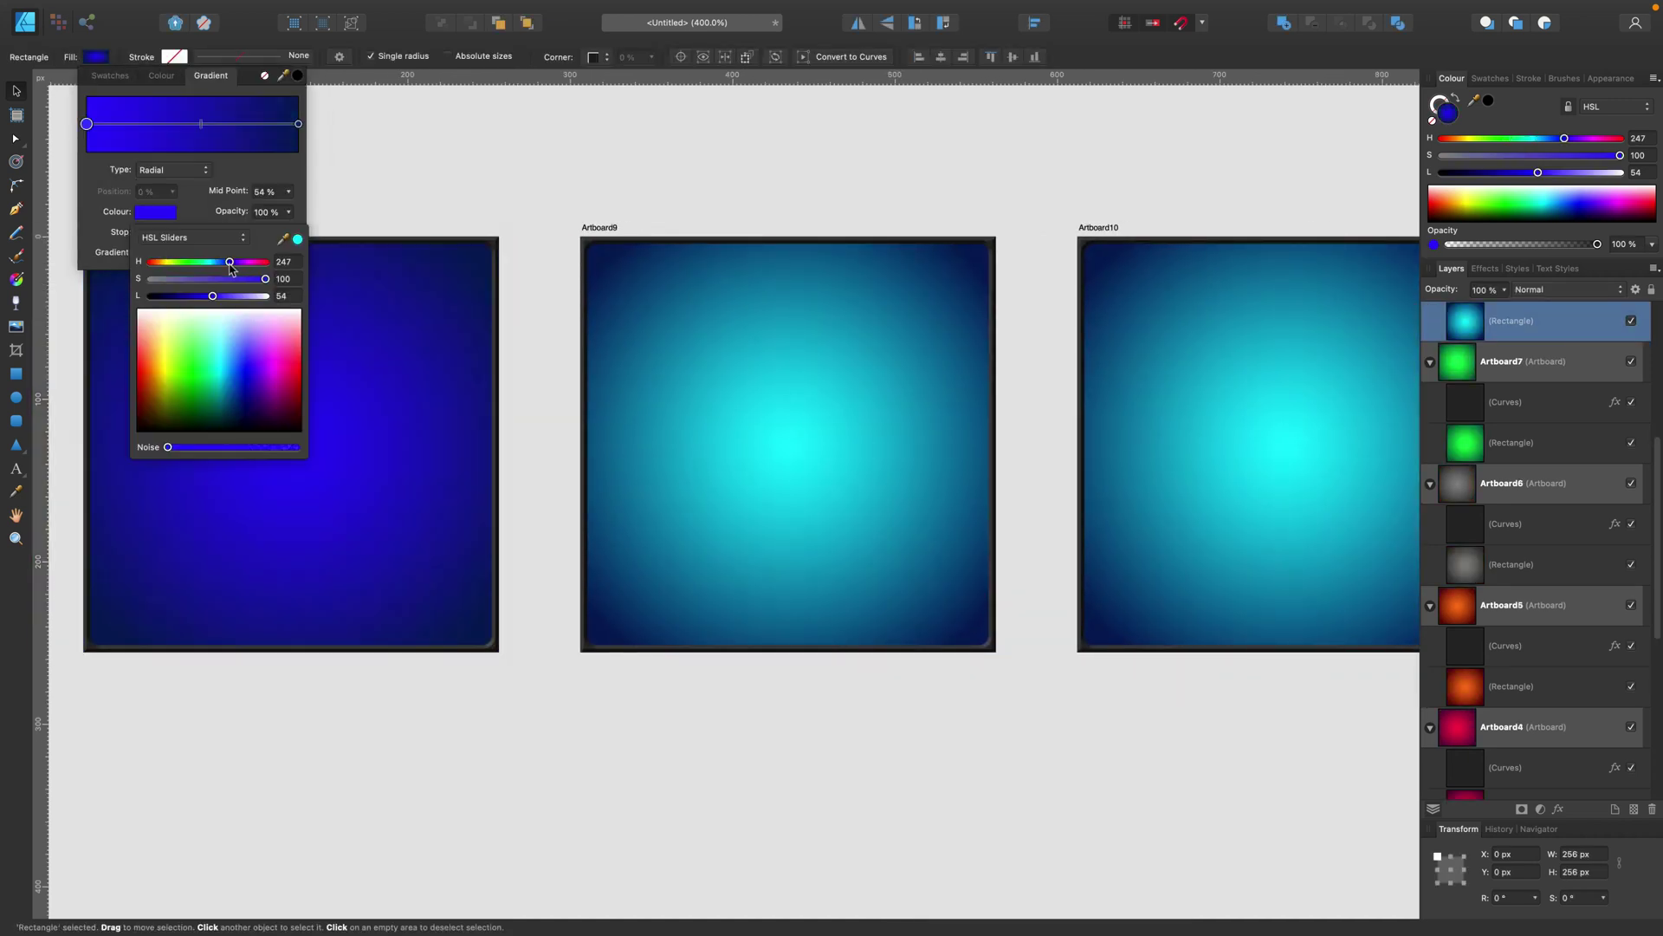
{"action": "left_click", "coordinate": [298, 124]}
{"action": "left_click", "coordinate": [156, 212]}
{"action": "left_click", "coordinate": [242, 262]}
{"action": "left_click", "coordinate": [539, 312]}
Step: Recolour Artboard9's background gradient to crimson, hue 342, at the centre with a dark red outer stop
{"action": "scroll", "coordinate": [980, 381], "scroll_direction": "right", "scroll_amount": 10}
{"action": "left_click", "coordinate": [450, 320]}
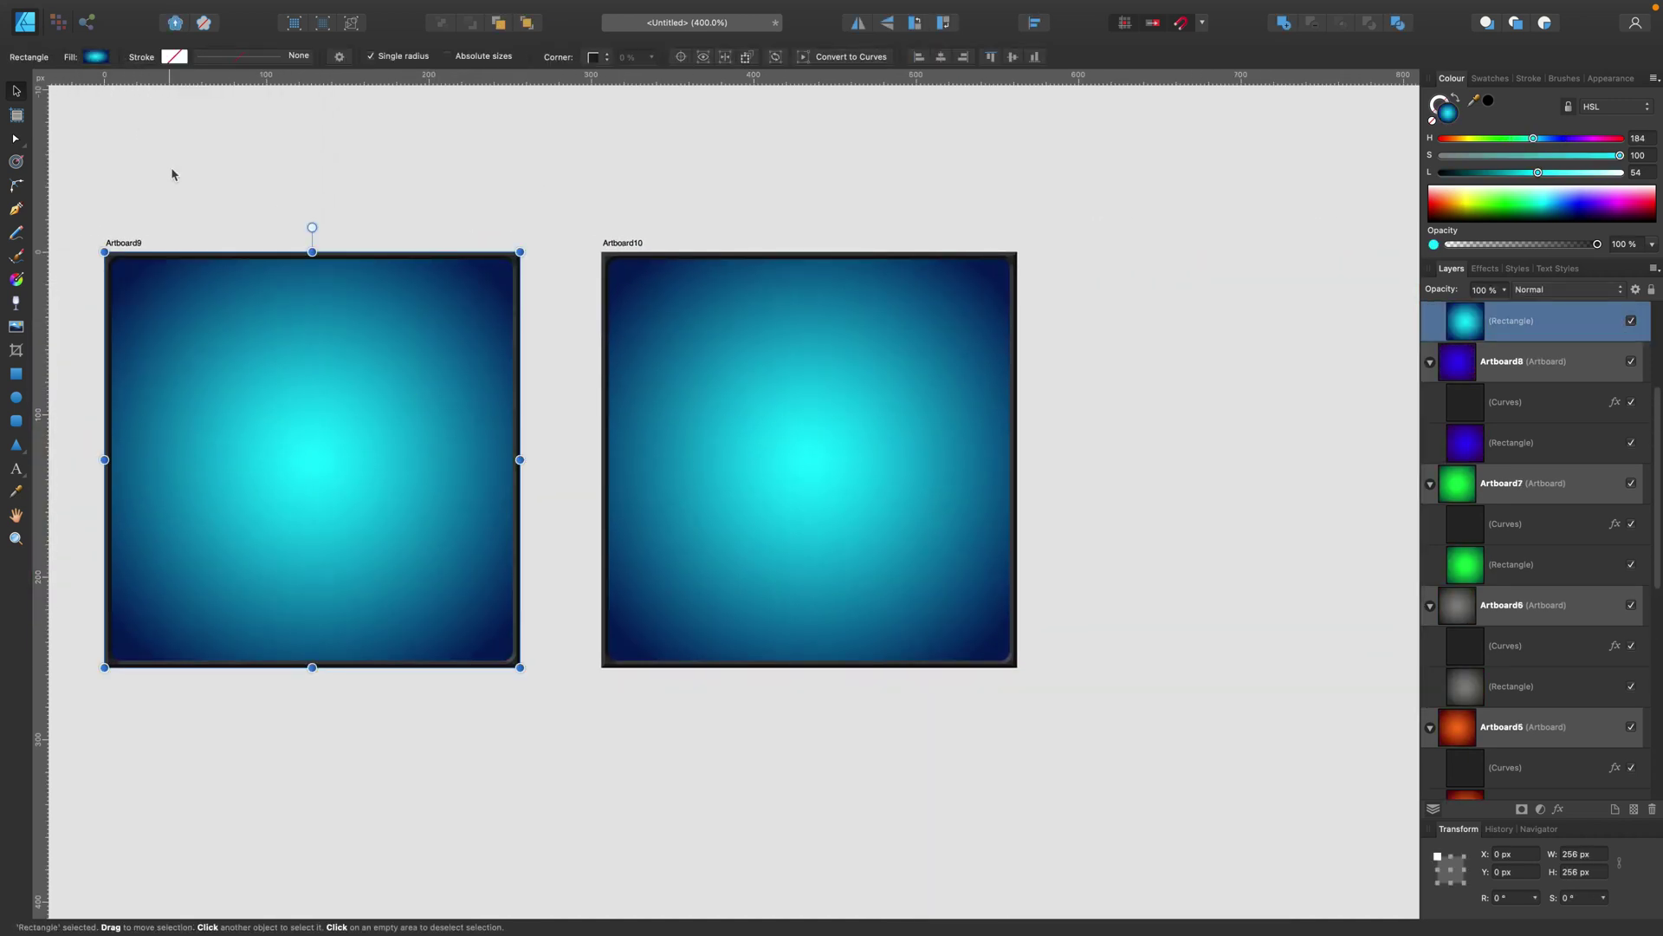
{"action": "left_click", "coordinate": [96, 57]}
{"action": "left_click", "coordinate": [156, 212]}
{"action": "left_click", "coordinate": [260, 262]}
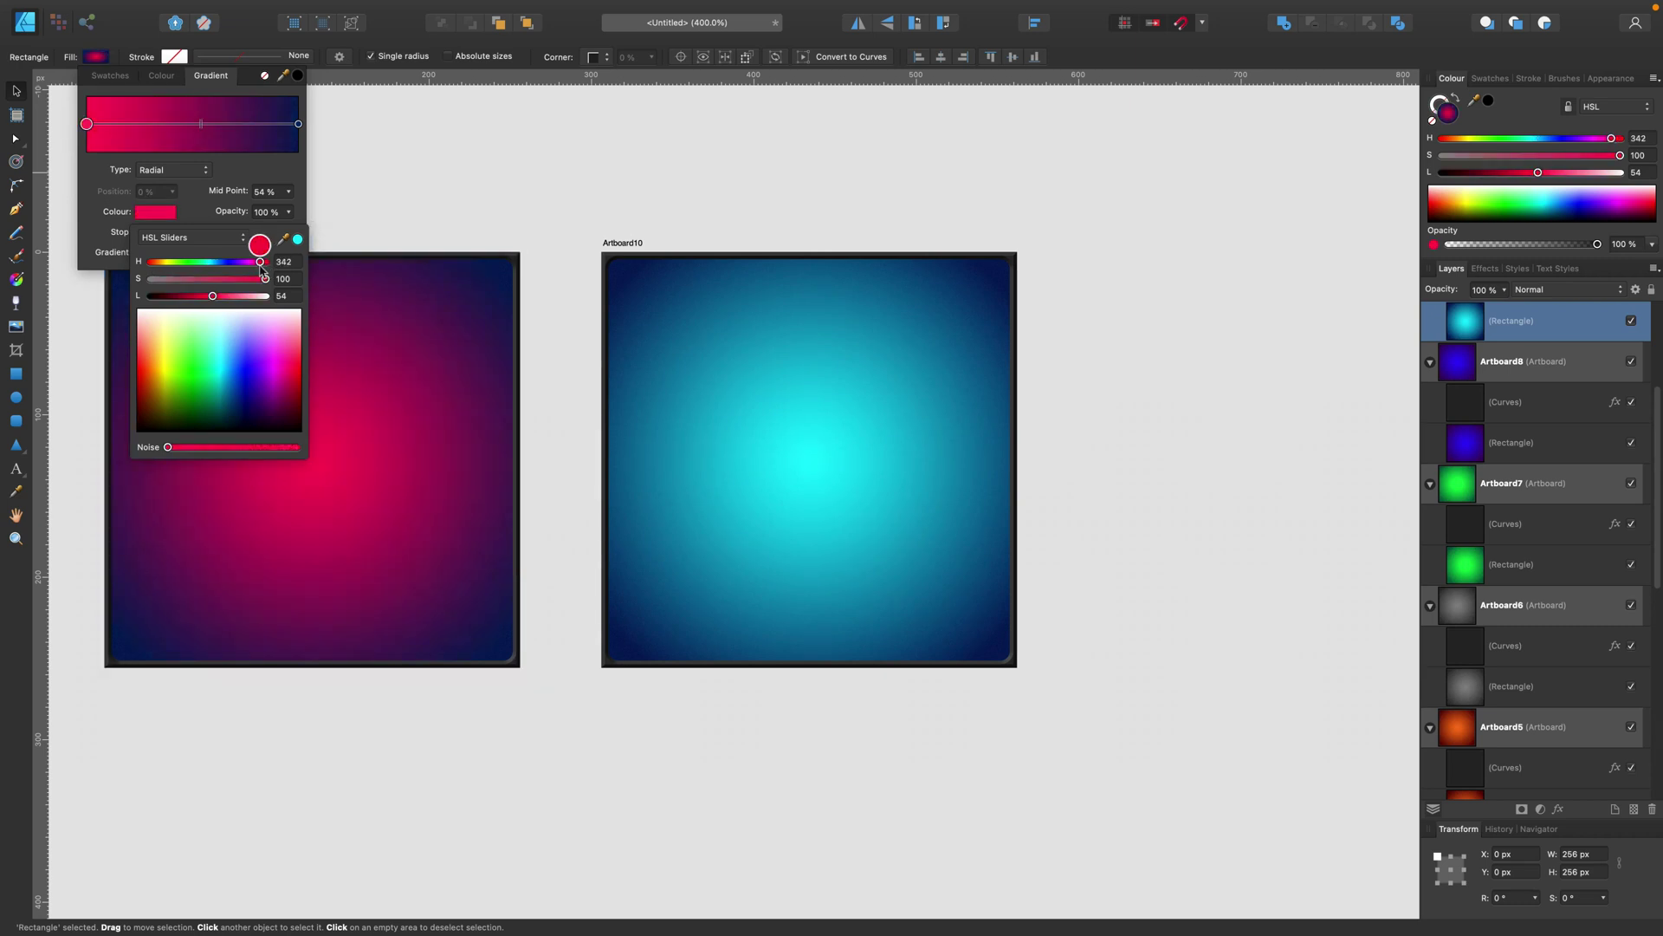
{"action": "left_click", "coordinate": [298, 124]}
{"action": "left_click", "coordinate": [156, 211]}
{"action": "left_click_drag", "start_coordinate": [243, 261], "coordinate": [320, 268]}
{"action": "left_click", "coordinate": [555, 311]}
Step: Recolour Artboard10's background gradient to sea green, using hue 158 for the centre stop and a darker outer stop
{"action": "scroll", "coordinate": [555, 312], "scroll_direction": "right", "scroll_amount": 6}
{"action": "left_click", "coordinate": [433, 329]}
{"action": "left_click", "coordinate": [96, 57]}
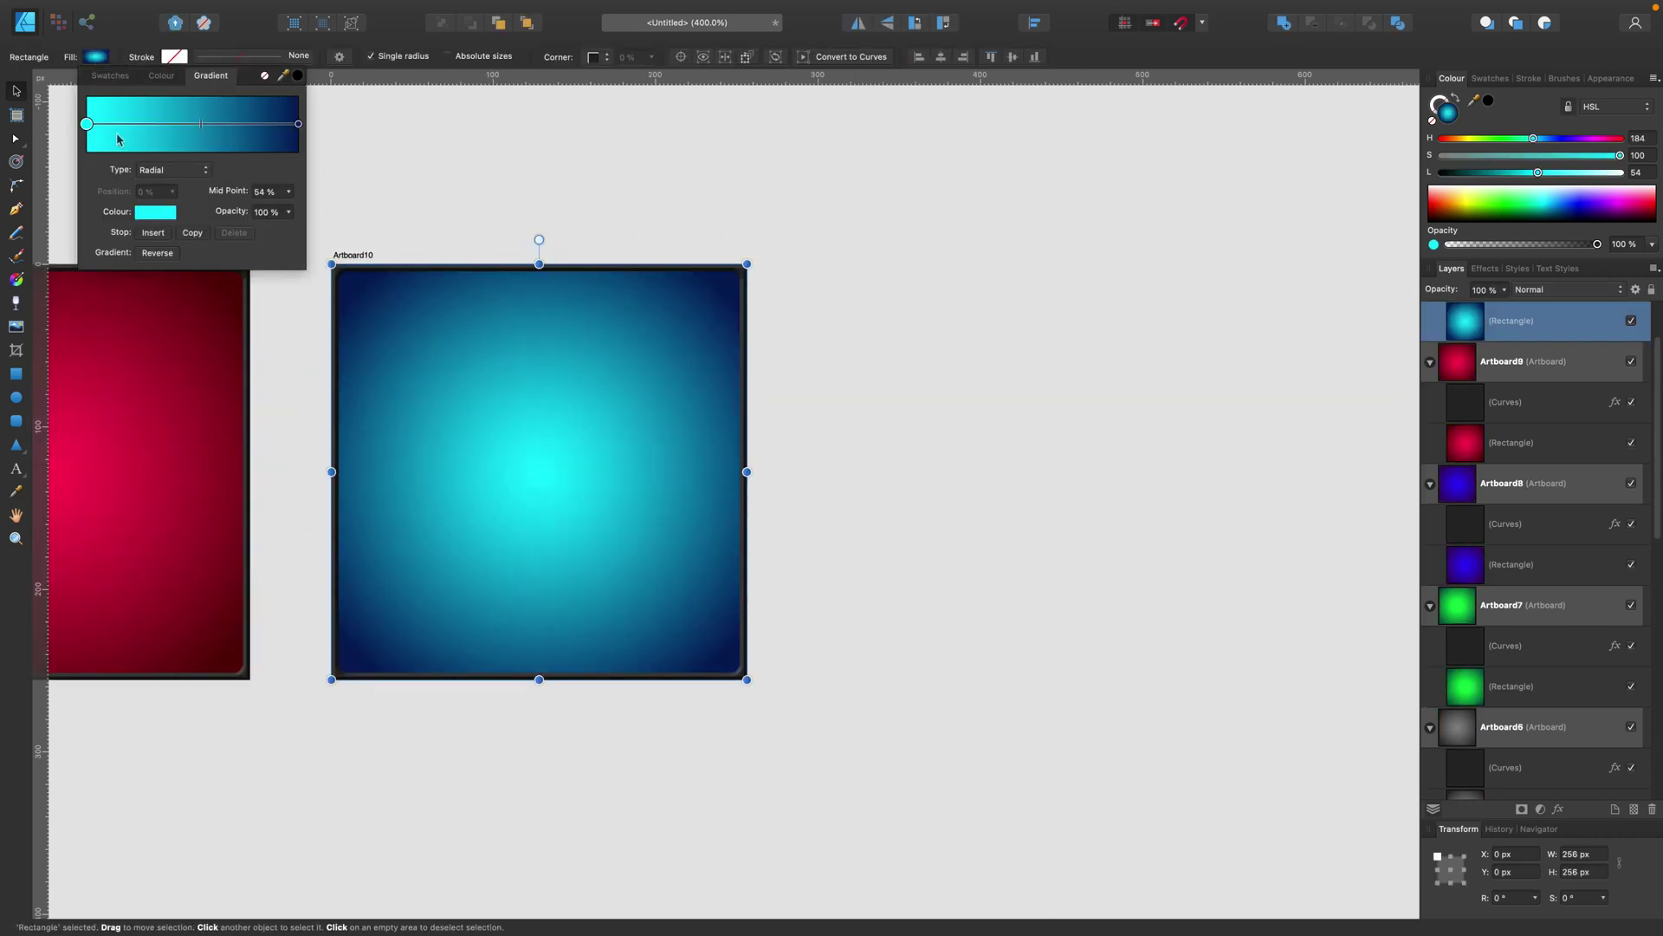
{"action": "left_click", "coordinate": [171, 215]}
{"action": "left_click", "coordinate": [298, 124]}
{"action": "left_click_drag", "start_coordinate": [210, 262], "coordinate": [214, 265]}
{"action": "left_click", "coordinate": [158, 212]}
{"action": "left_click", "coordinate": [769, 379]}
Step: Review the row of recoloured tiles from Artboard10 back to Artboard1
{"action": "key", "text": "super+minus"}
{"action": "key", "text": "super+minus"}
{"action": "key", "text": "super+minus"}
{"action": "left_click_drag", "start_coordinate": [260, 485], "coordinate": [863, 465]}
{"action": "left_click_drag", "start_coordinate": [530, 461], "coordinate": [949, 438]}
{"action": "left_click_drag", "start_coordinate": [468, 480], "coordinate": [731, 512]}
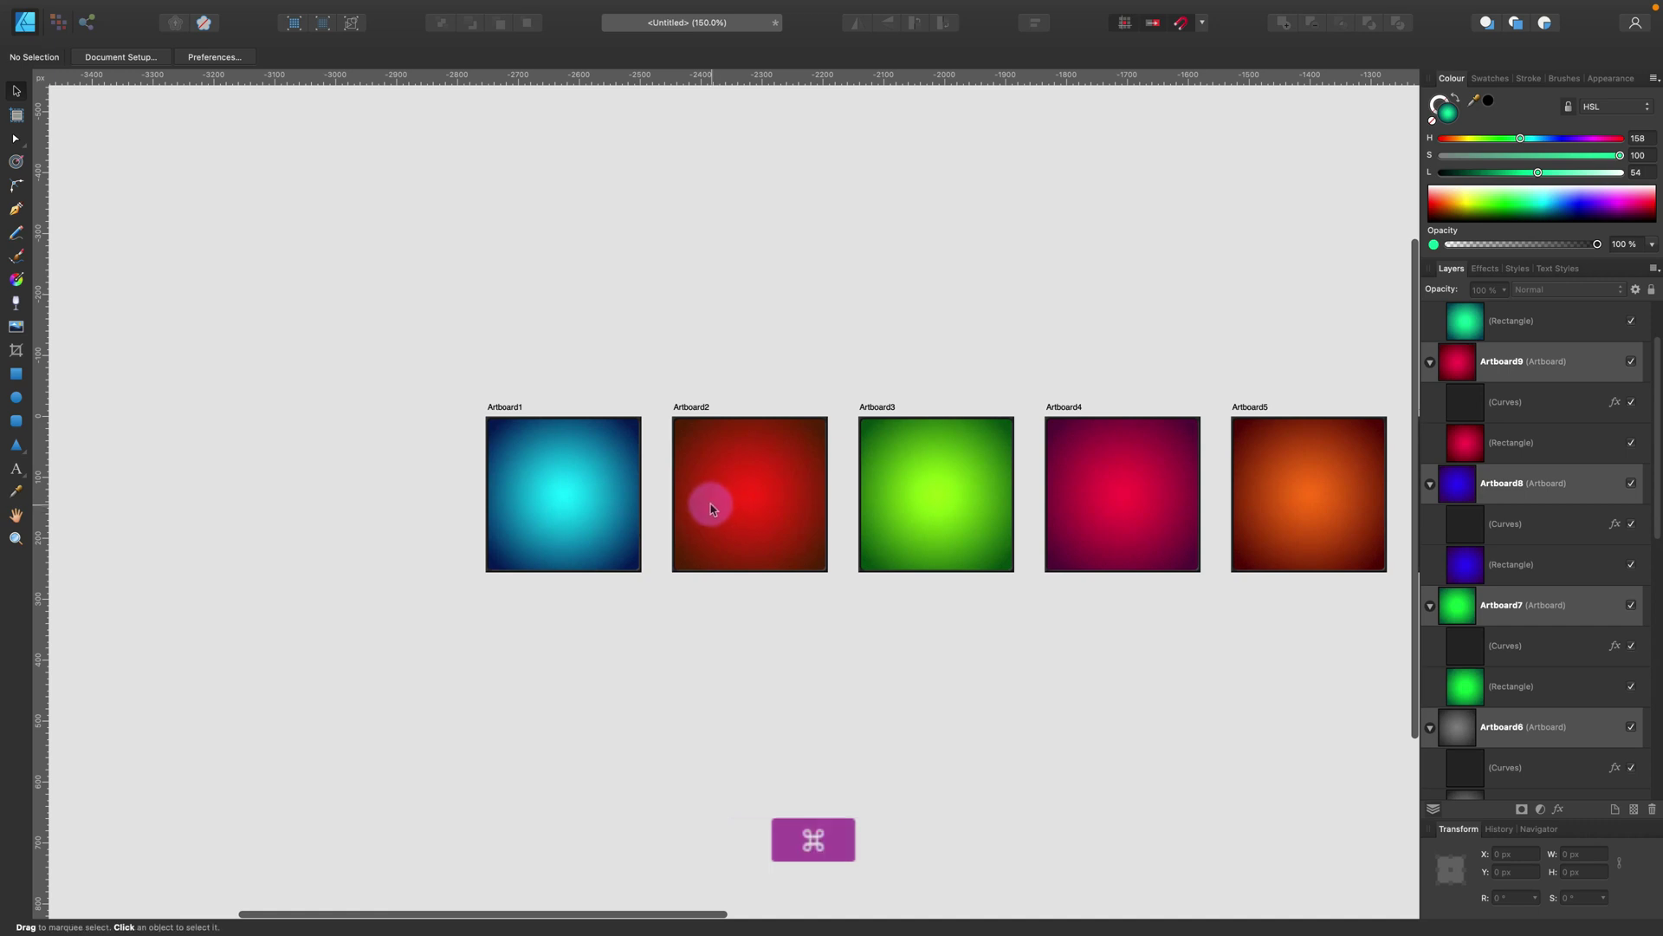
{"action": "key", "text": "super+equal"}
{"action": "key", "text": "super+equal"}
{"action": "key", "text": "super+equal"}
{"action": "left_click_drag", "start_coordinate": [163, 438], "coordinate": [332, 448]}
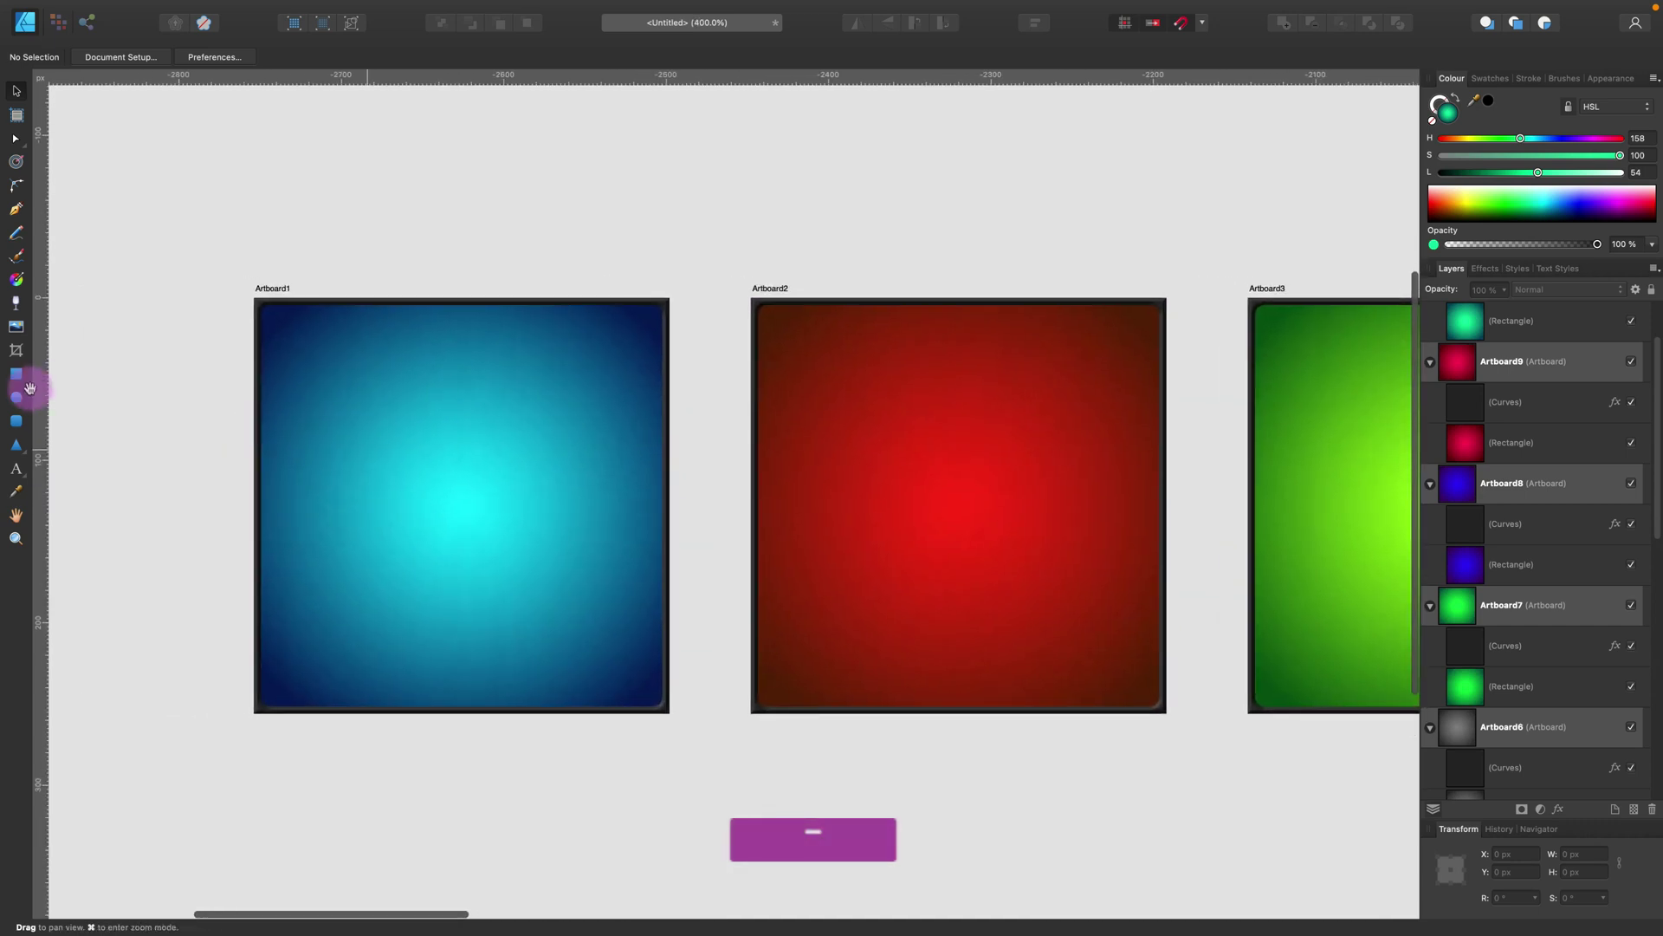
Step: Draw a solid white rectangle about 46 by 116 px and place it on Artboard1
{"action": "left_click", "coordinate": [17, 377]}
{"action": "scroll", "coordinate": [427, 260], "scroll_direction": "up", "scroll_amount": 5}
{"action": "left_click_drag", "start_coordinate": [390, 214], "coordinate": [464, 402]}
{"action": "left_click", "coordinate": [17, 92]}
{"action": "left_click_drag", "start_coordinate": [382, 309], "coordinate": [807, 622]}
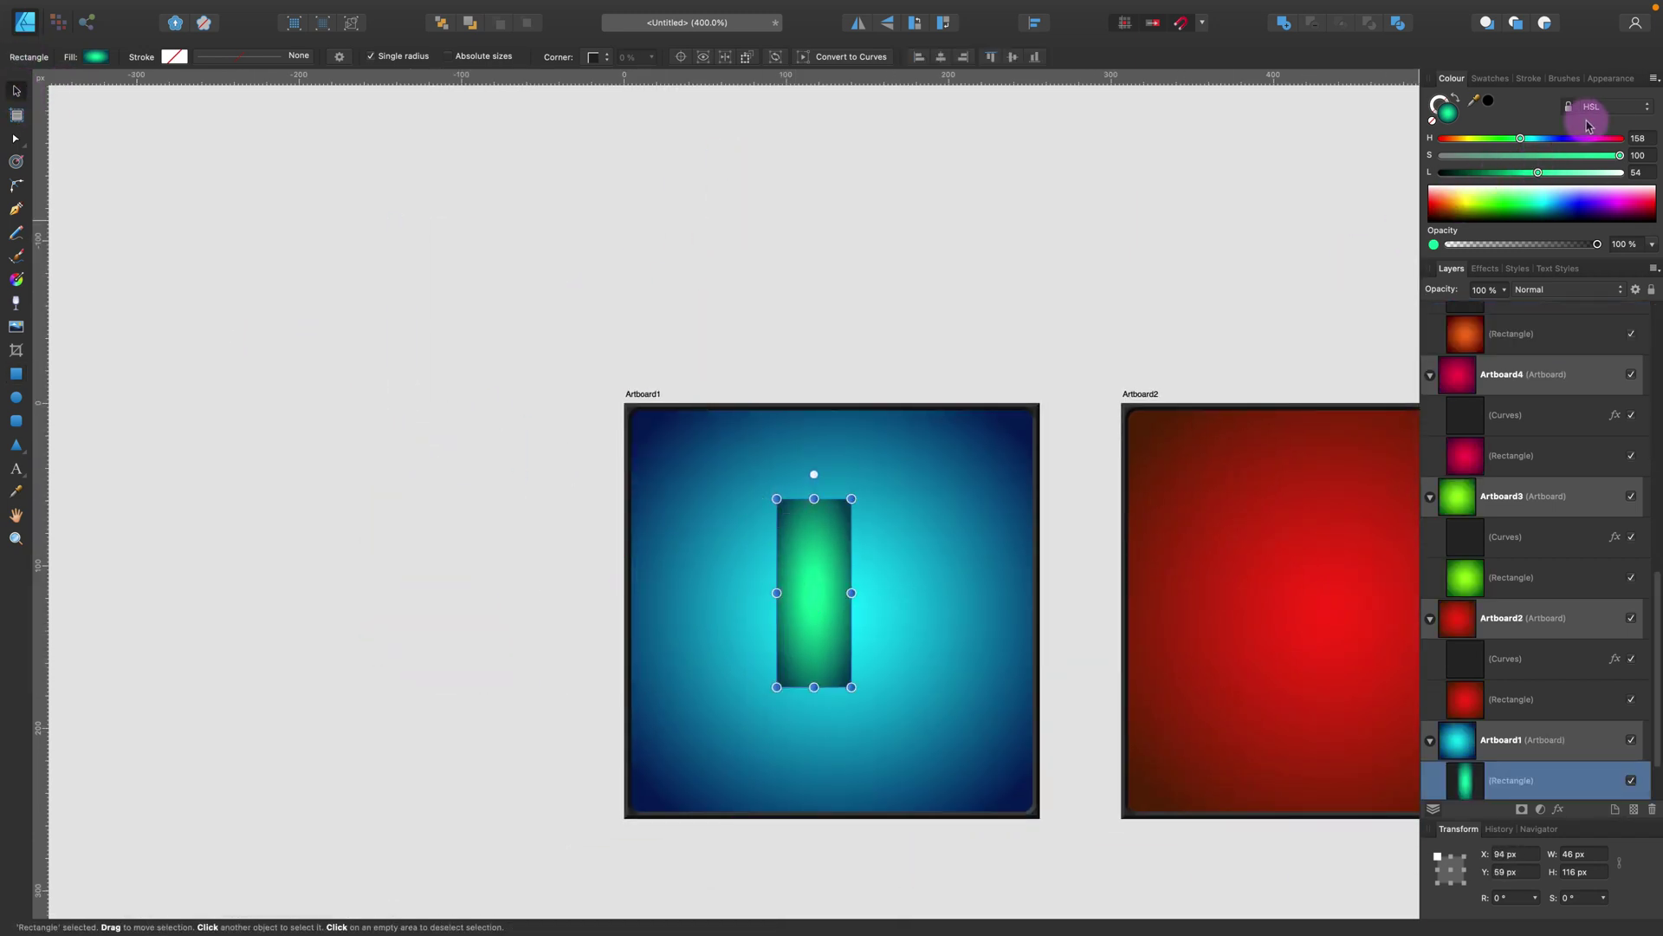
{"action": "left_click_drag", "start_coordinate": [1517, 159], "coordinate": [1356, 152]}
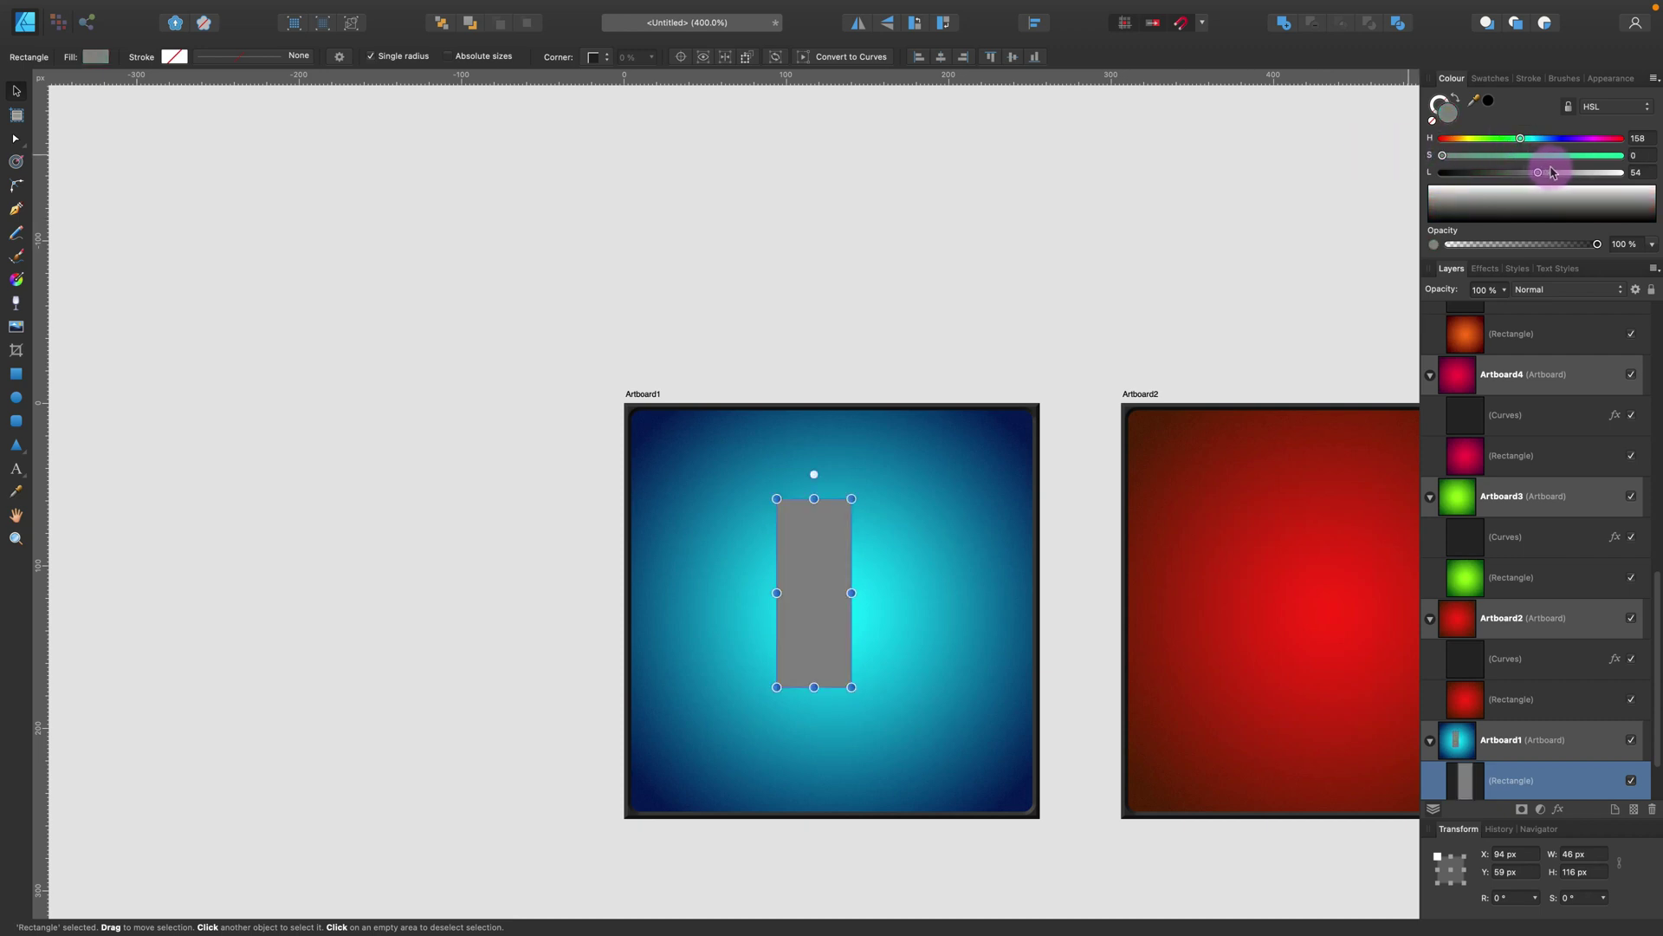
{"action": "left_click_drag", "start_coordinate": [1553, 173], "coordinate": [1650, 180]}
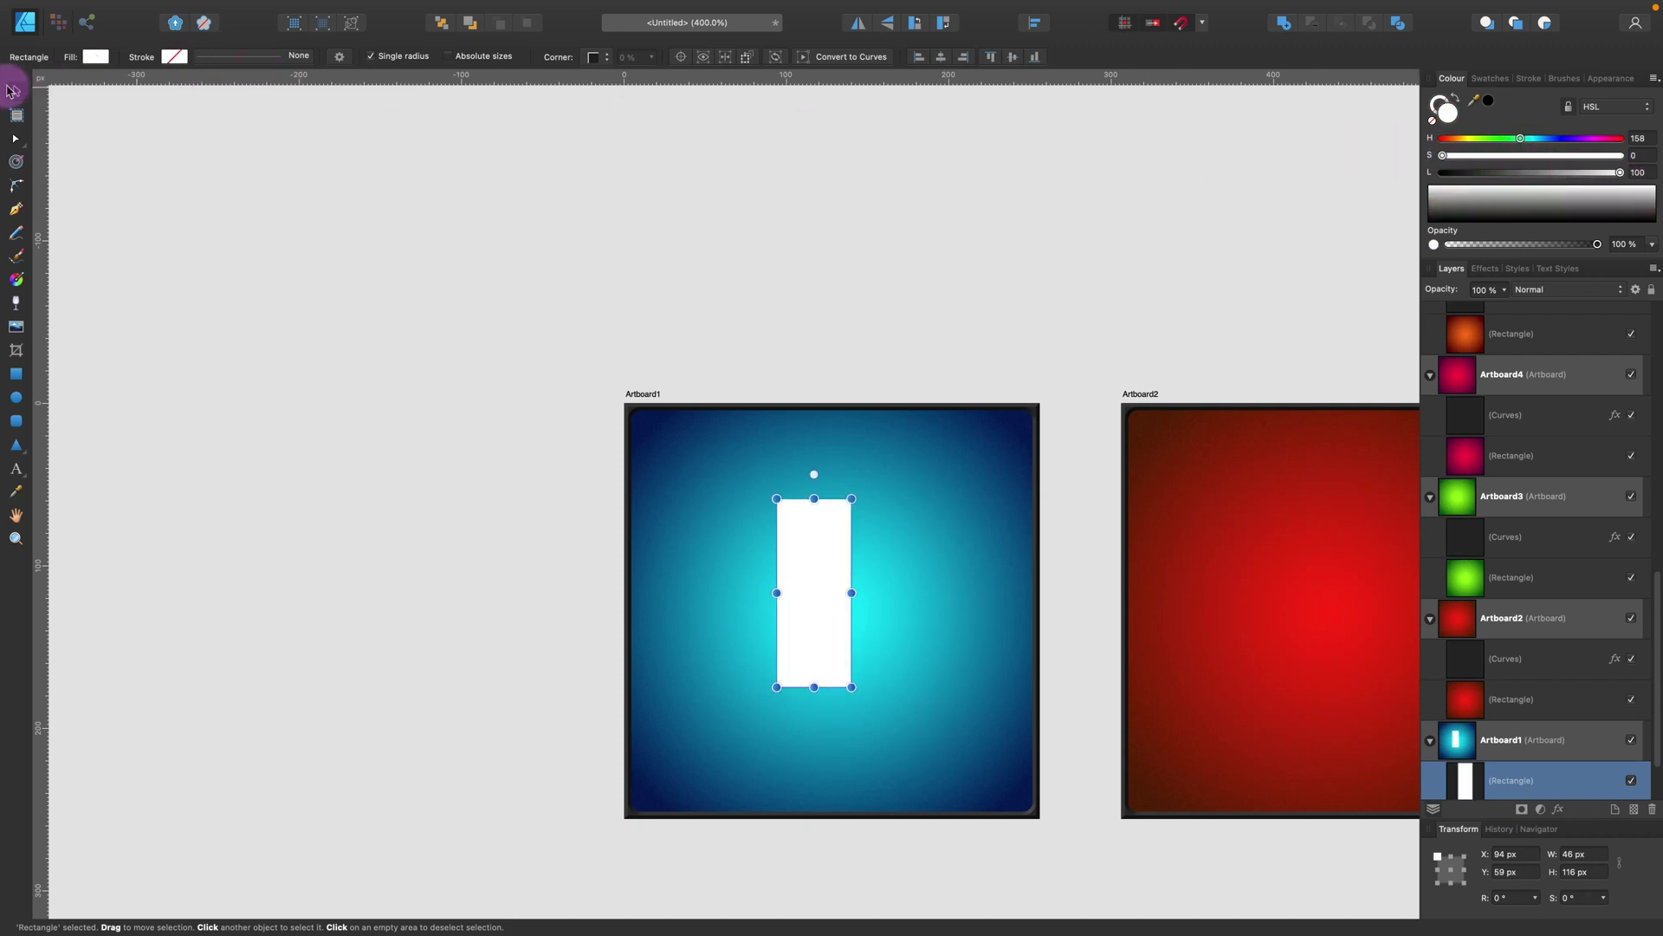
Step: Unite the rectangle with a copy rotated -90° into a cross, scaled to about 147 px and centred on Artboard1
{"action": "left_click_drag", "start_coordinate": [796, 465], "coordinate": [710, 445]}
{"action": "key", "text": "super+c"}
{"action": "key", "text": "super+v"}
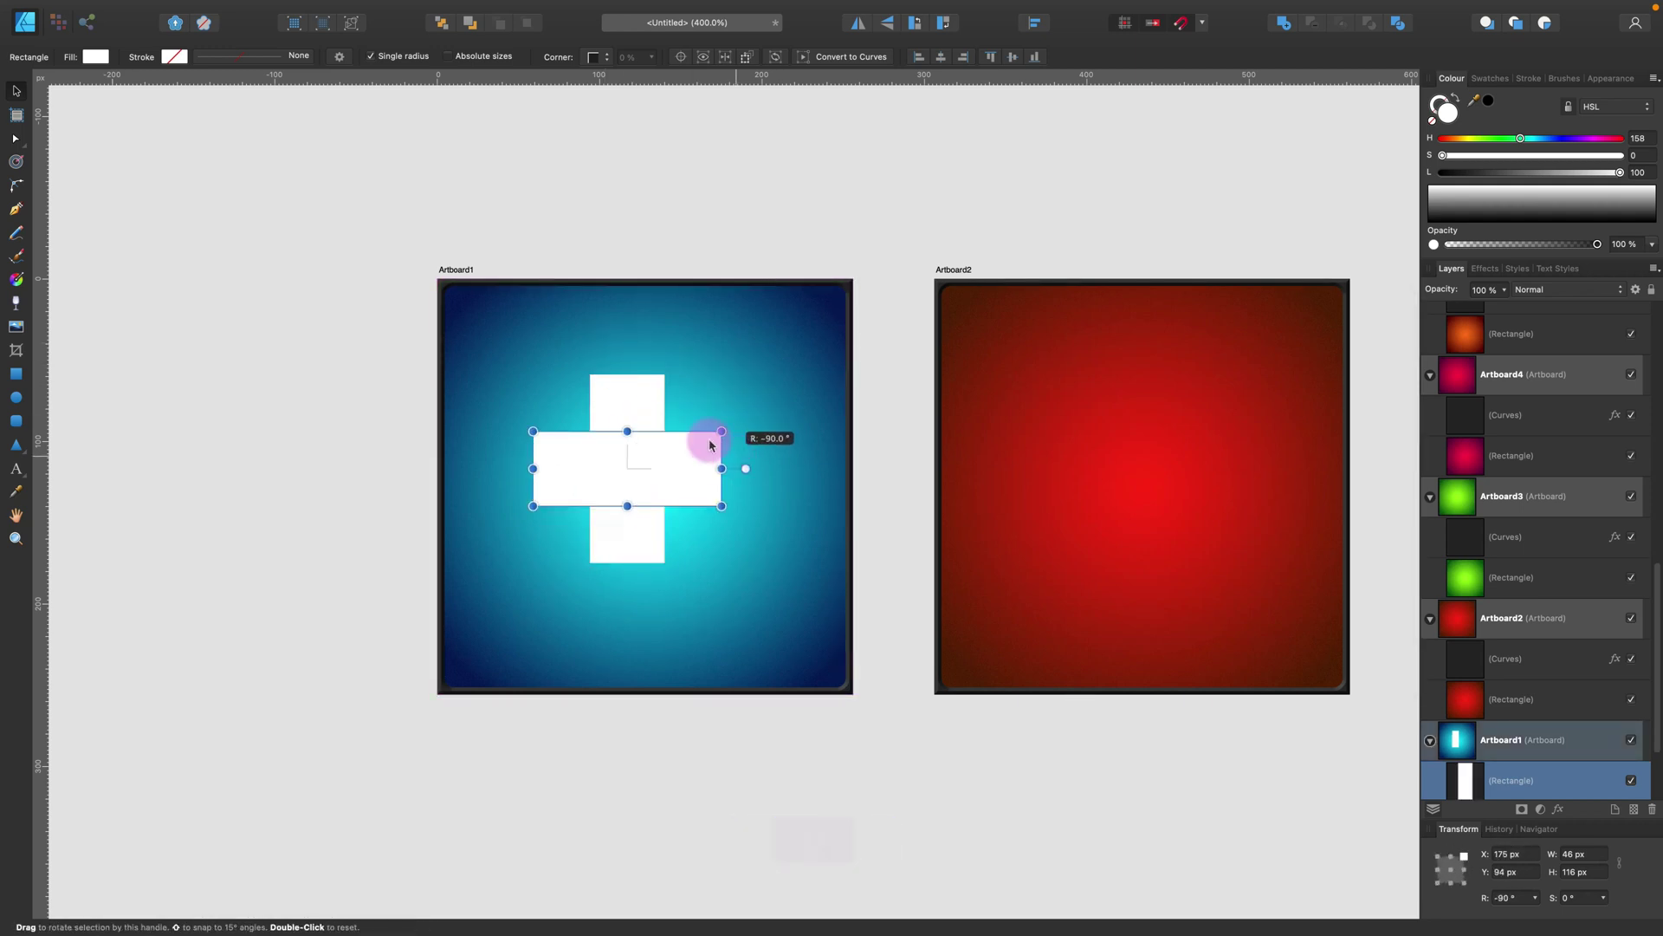
{"action": "left_click", "coordinate": [639, 385], "text": "shift"}
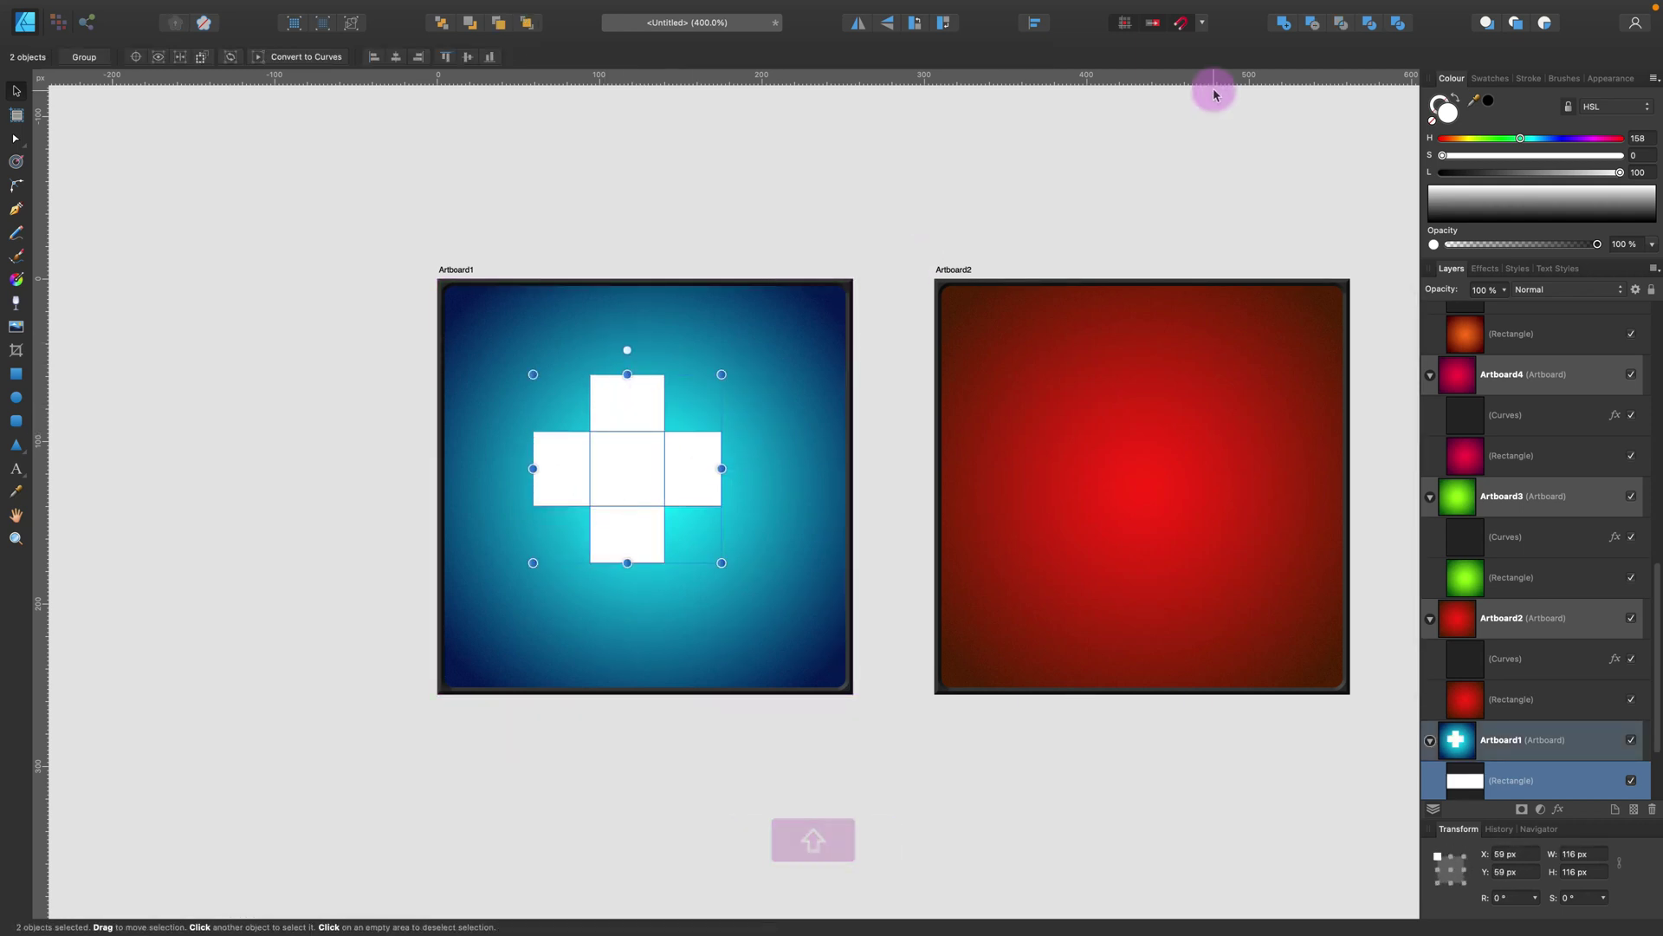
{"action": "left_click", "coordinate": [1283, 23]}
{"action": "left_click_drag", "start_coordinate": [722, 563], "coordinate": [773, 614]}
{"action": "left_click_drag", "start_coordinate": [713, 483], "coordinate": [708, 488]}
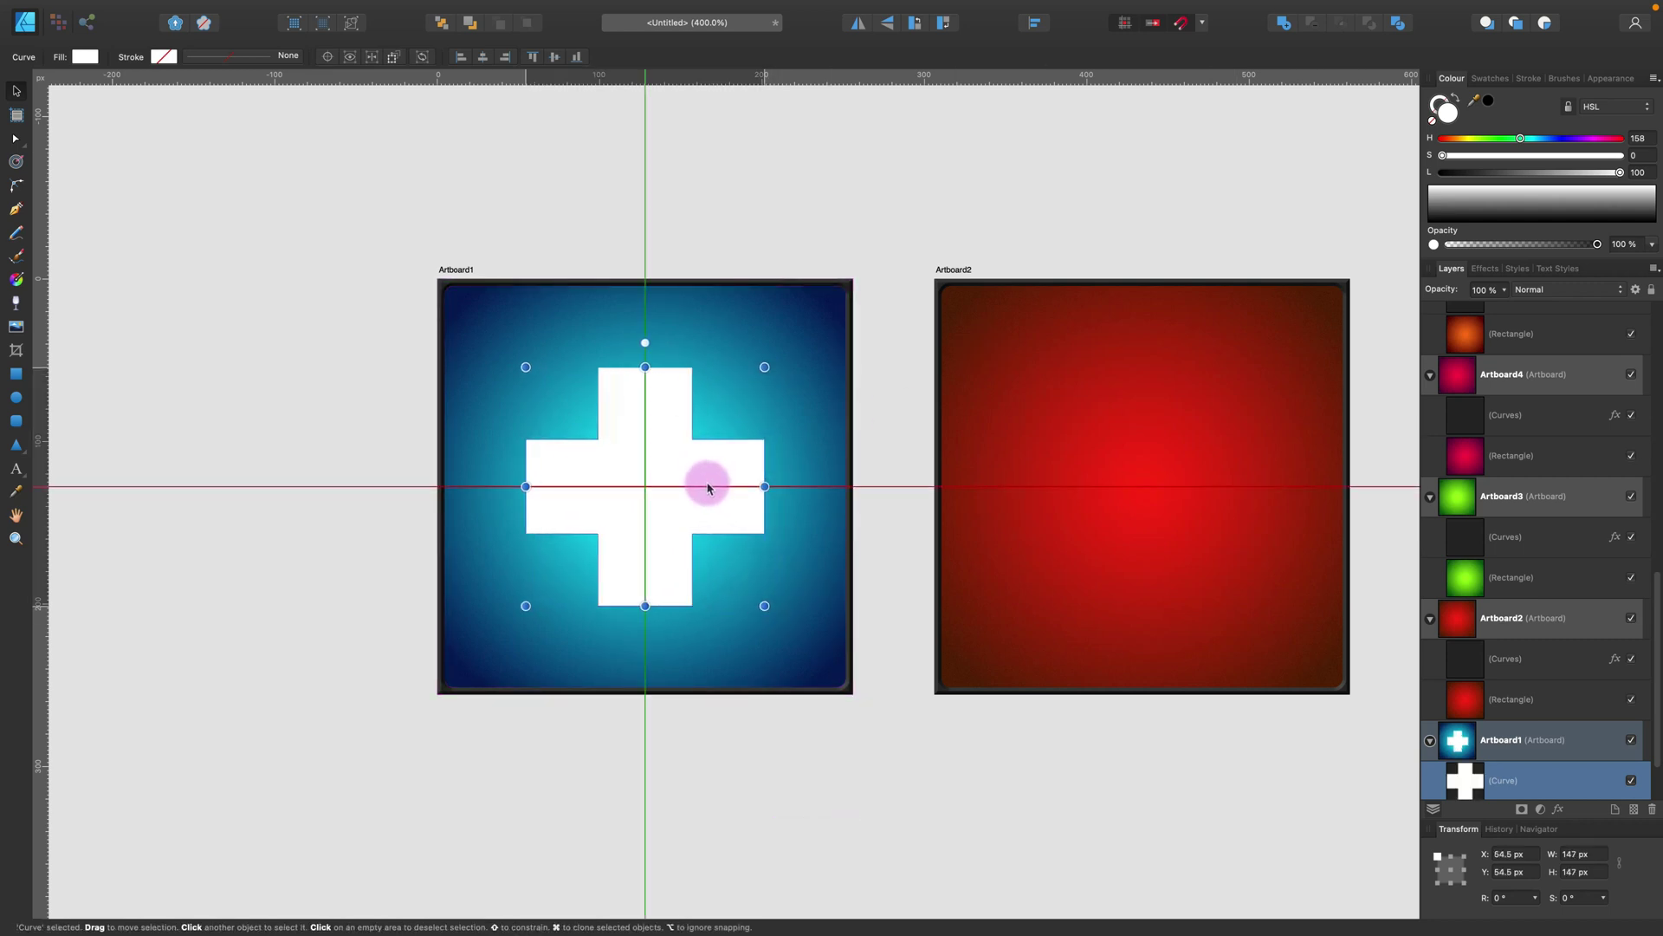
Step: Add an Outer Glow to the cross with Overlay blend mode and a radius of about 19.2 px
{"action": "left_click", "coordinate": [1558, 809]}
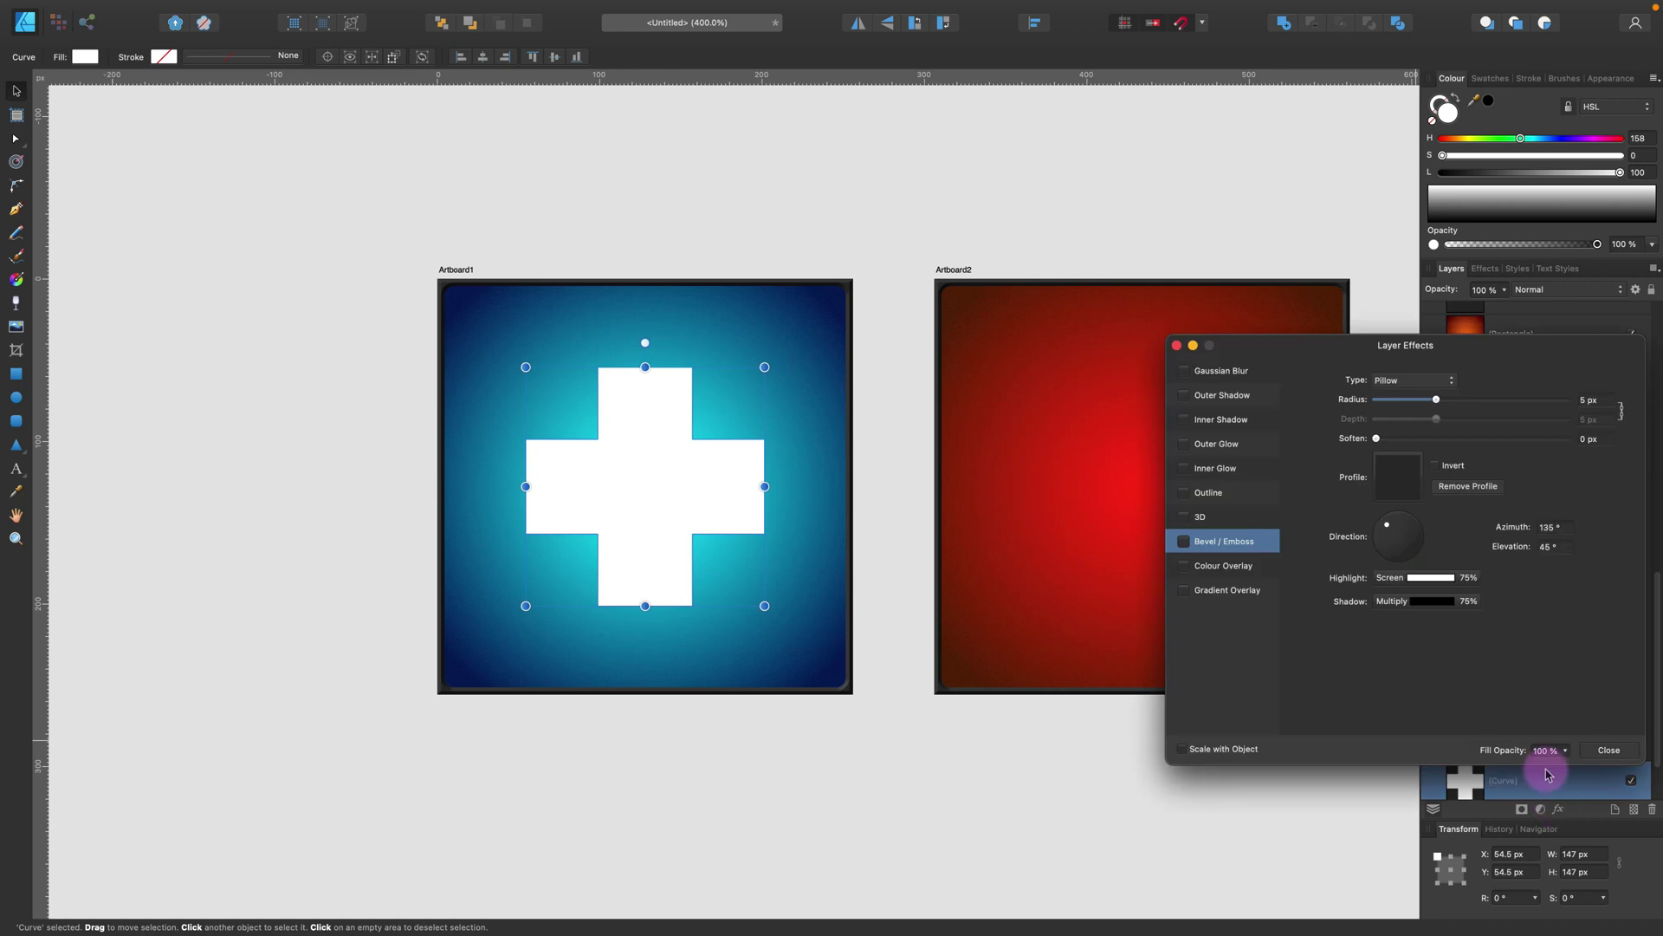
{"action": "left_click", "coordinate": [1184, 444]}
{"action": "left_click", "coordinate": [1264, 451]}
{"action": "left_click_drag", "start_coordinate": [1418, 422], "coordinate": [1613, 430]}
{"action": "mouse_move", "coordinate": [1507, 431]}
{"action": "left_mouse_down"}
{"action": "mouse_move", "coordinate": [1436, 422]}
{"action": "mouse_move", "coordinate": [1476, 419]}
{"action": "left_mouse_up"}
{"action": "left_click", "coordinate": [1414, 380]}
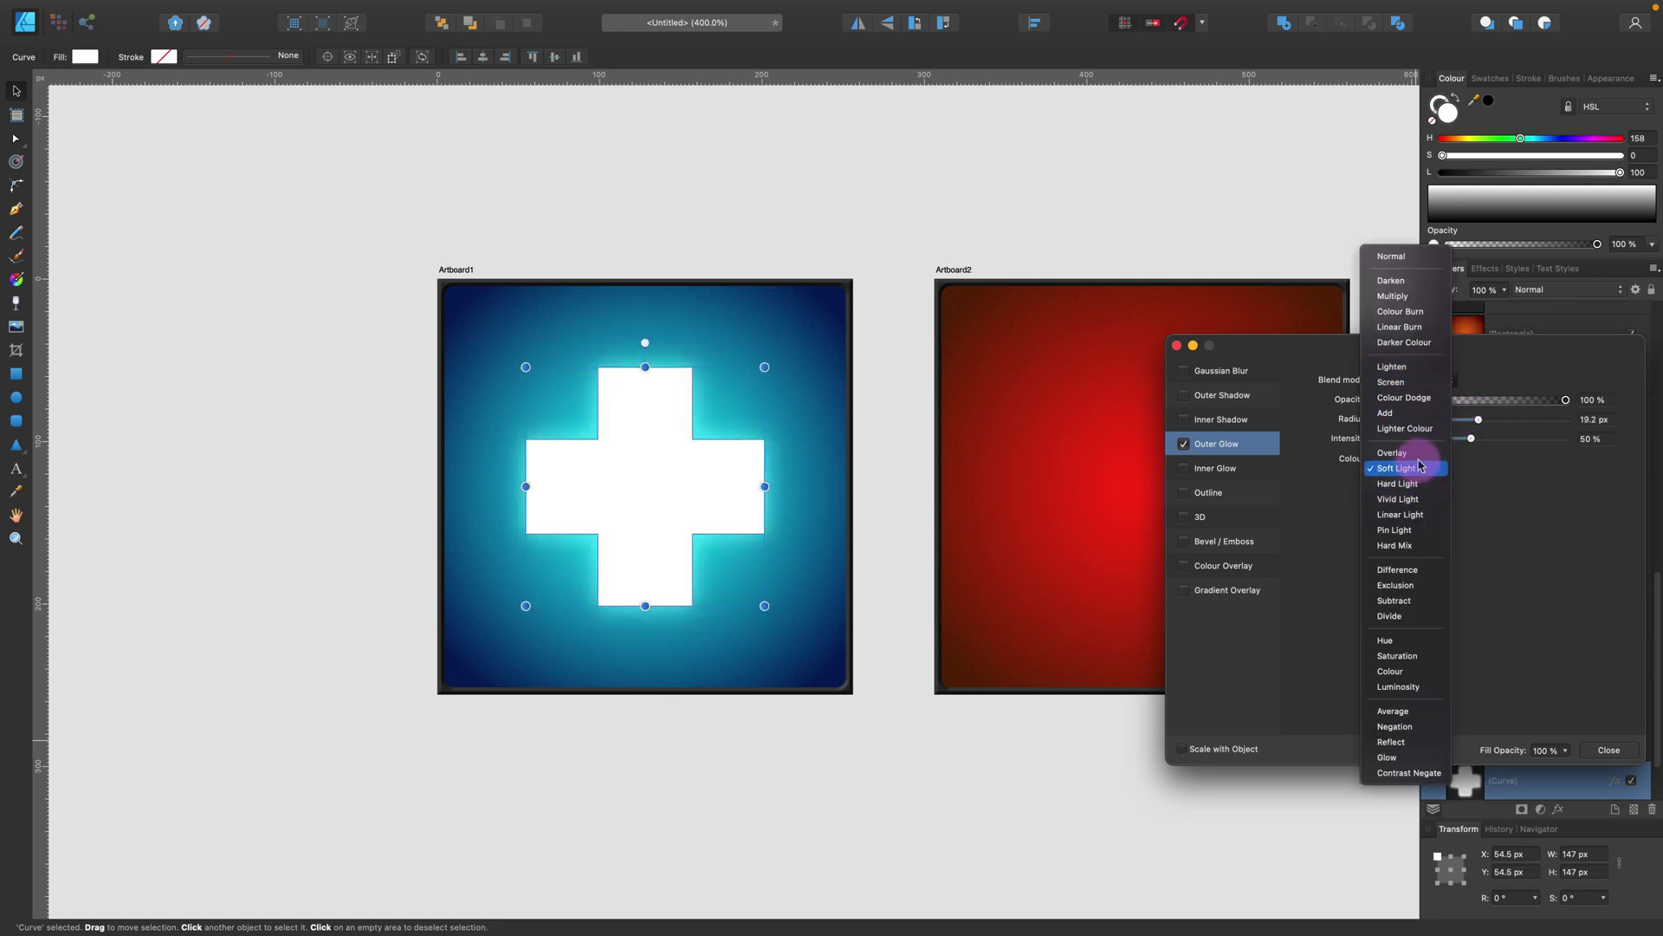
{"action": "left_click", "coordinate": [1420, 453]}
{"action": "left_click", "coordinate": [1616, 750]}
Step: Duplicate the cross into Artboard1's upper-left corner at about 54 px and set the copy's layer blend mode to Overlay
{"action": "left_click", "coordinate": [692, 518]}
{"action": "left_click_drag", "start_coordinate": [688, 517], "coordinate": [612, 465]}
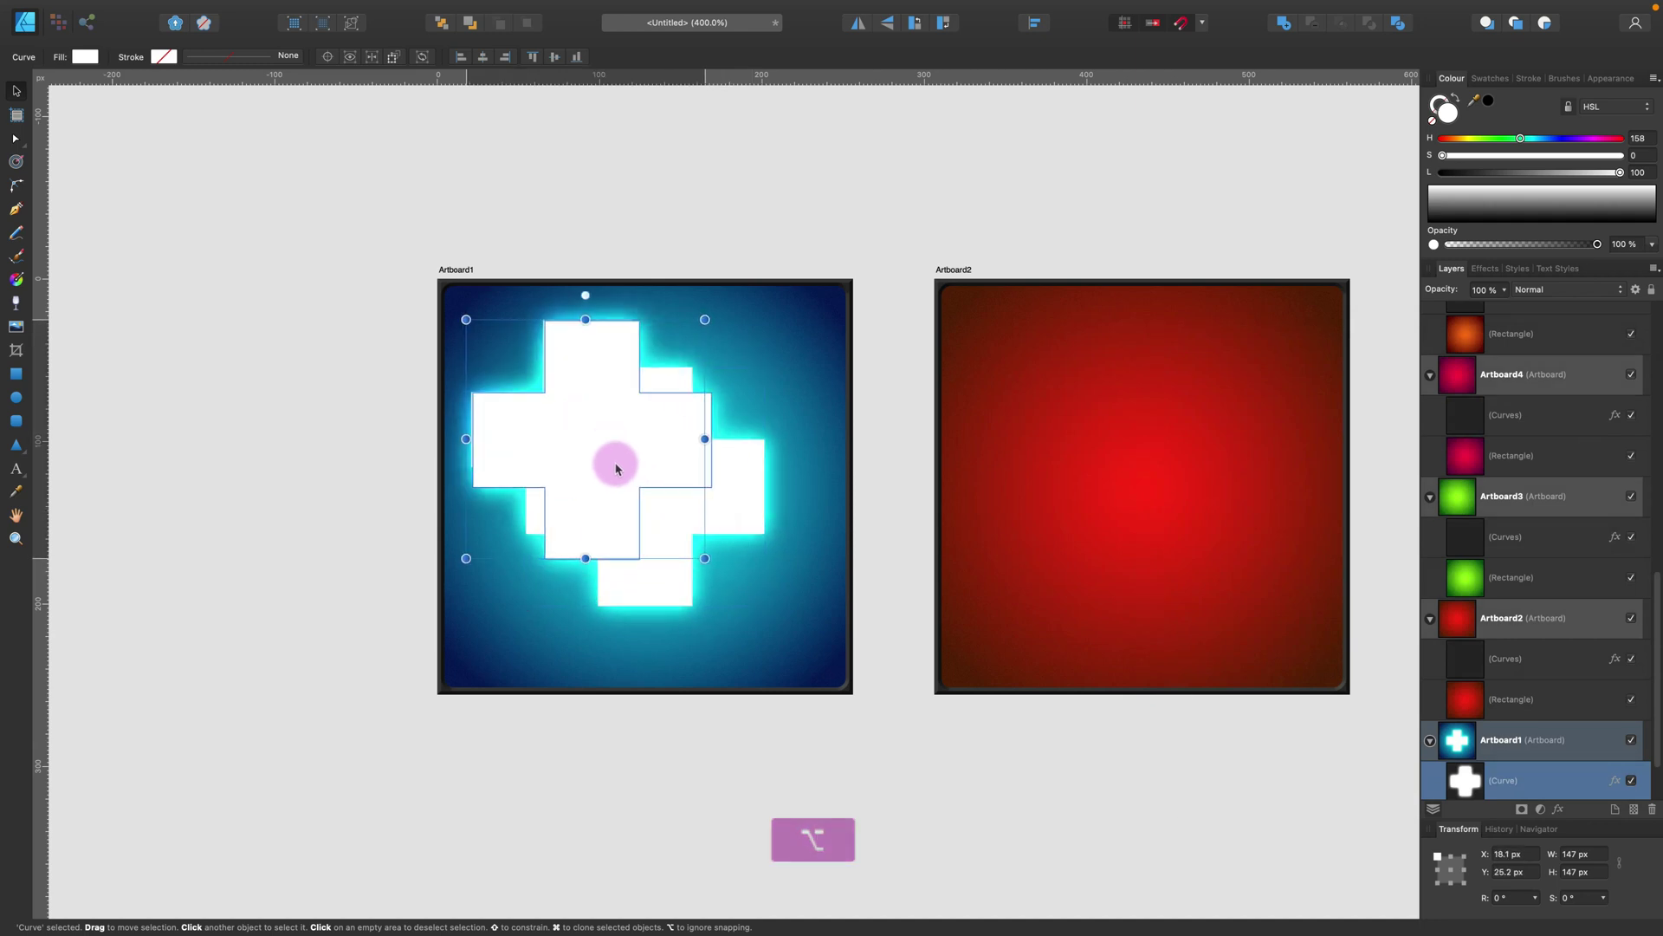
{"action": "left_click_drag", "start_coordinate": [691, 550], "coordinate": [553, 409]}
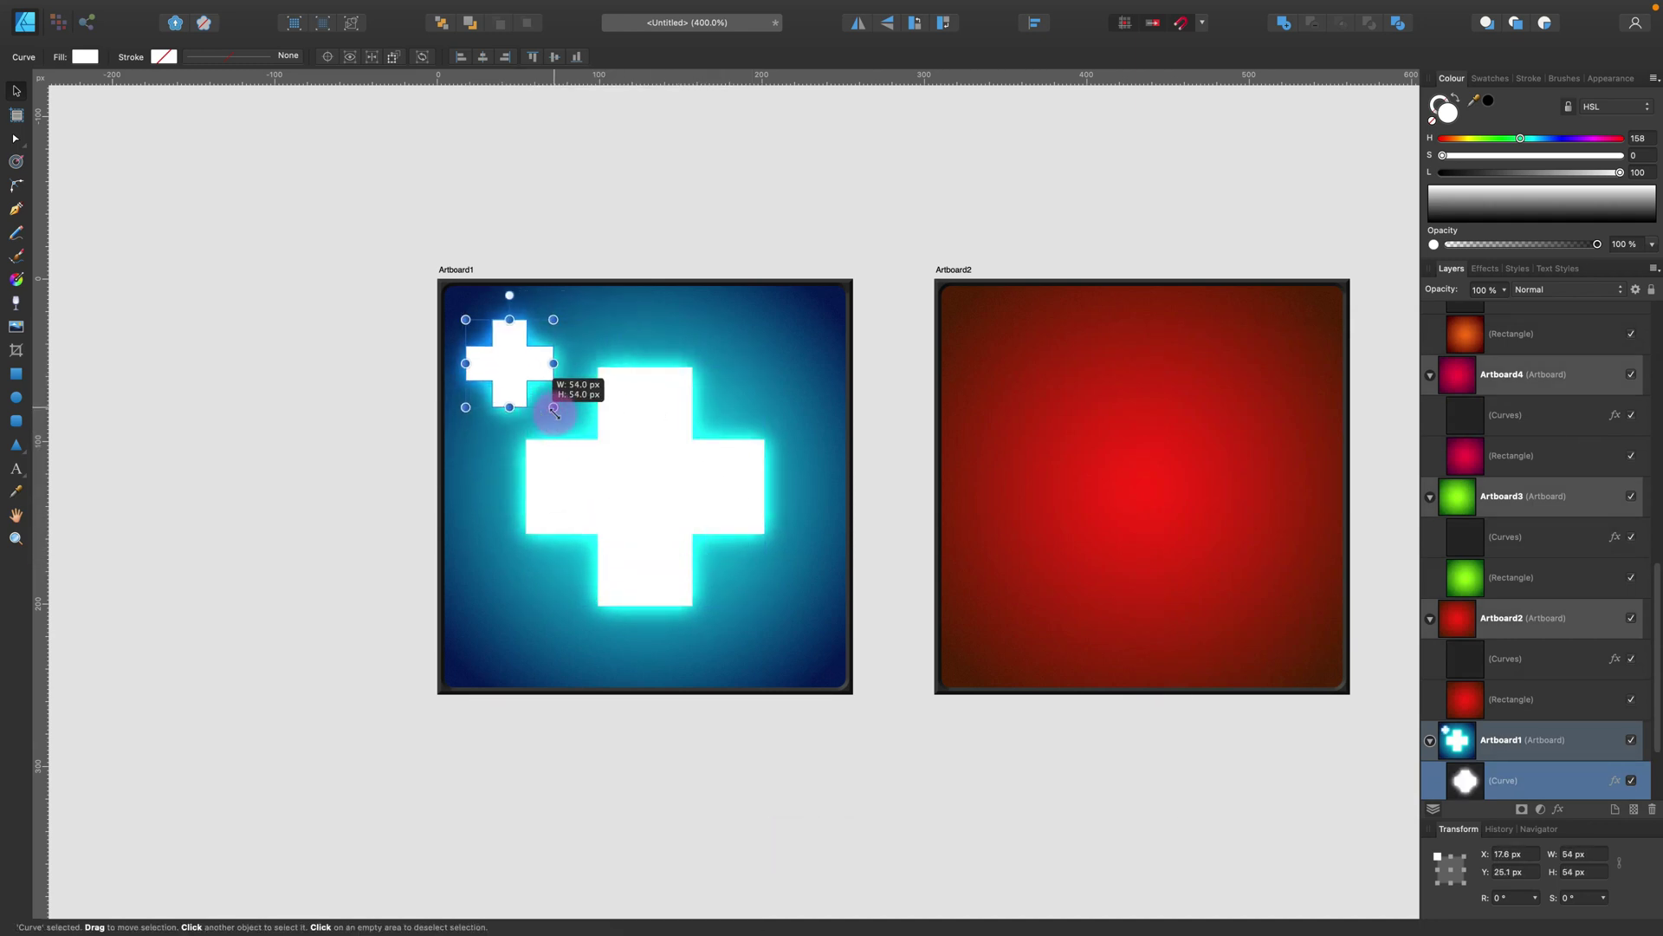
{"action": "left_click", "coordinate": [1570, 291]}
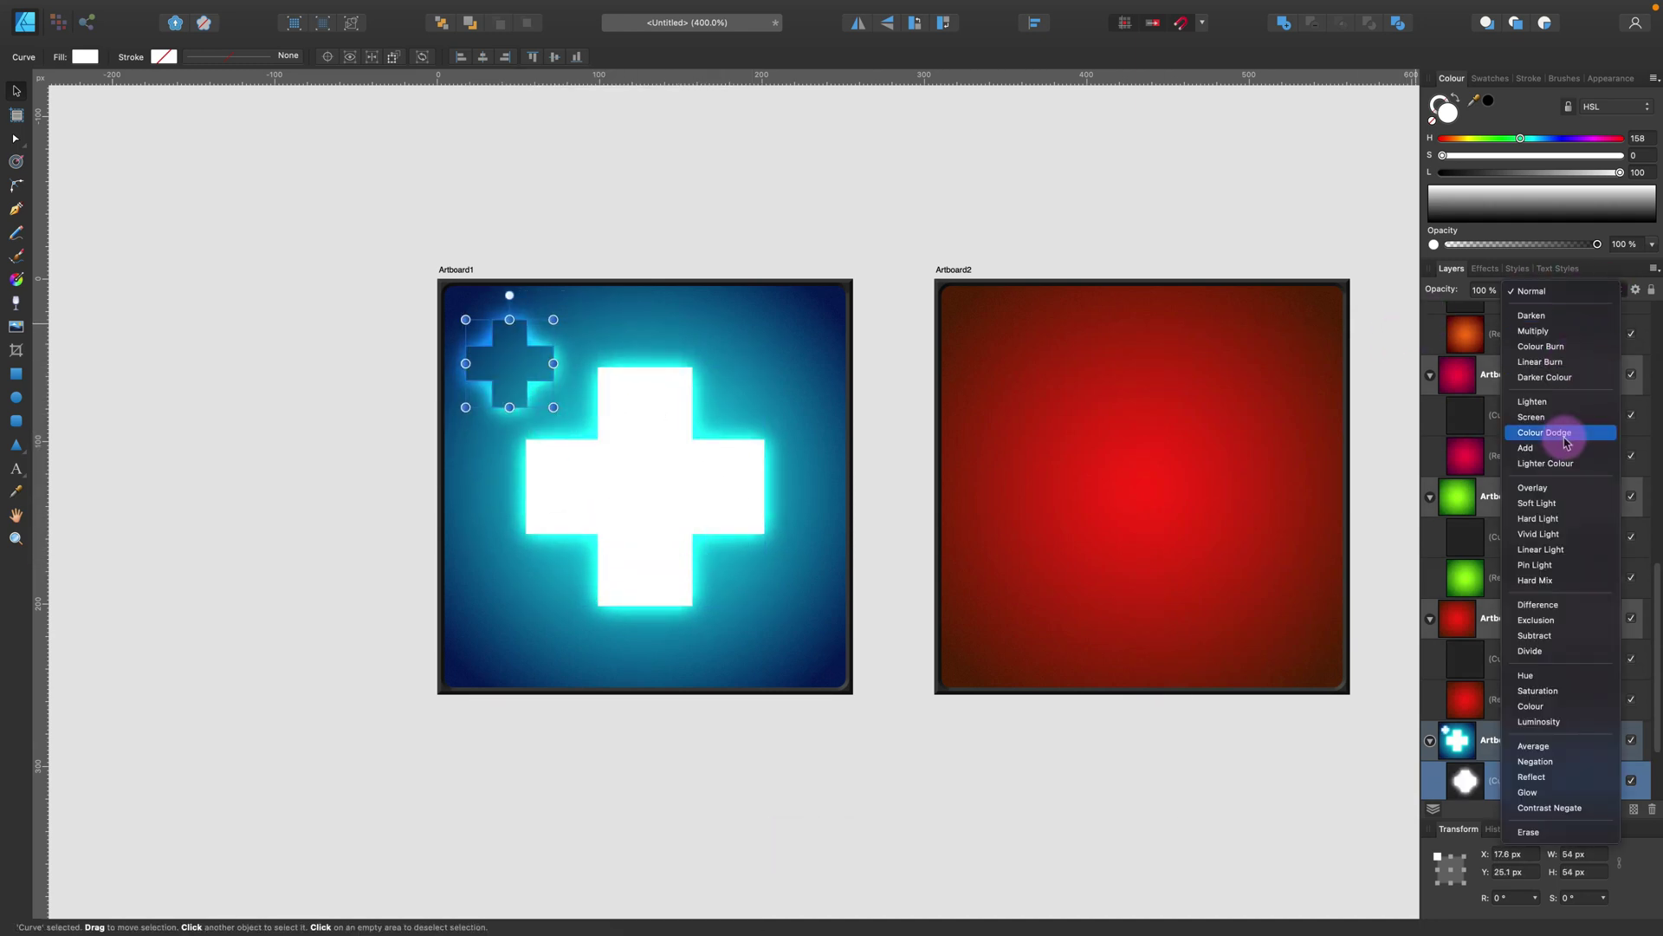
{"action": "left_click", "coordinate": [1551, 488]}
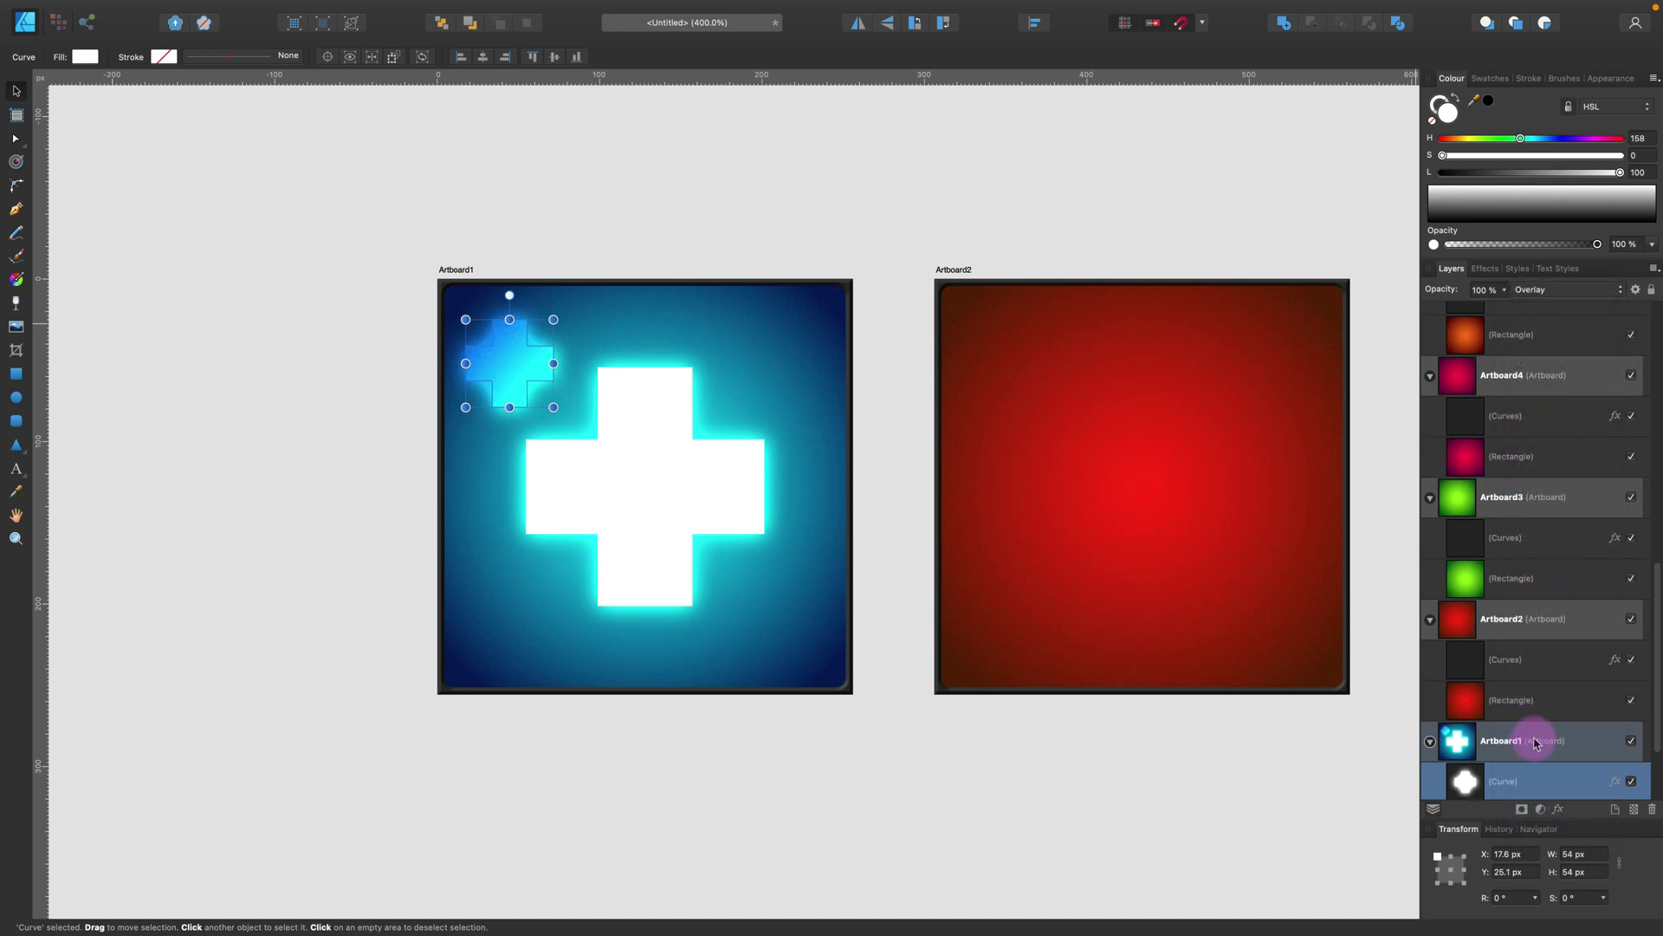
Step: Replace the small cross's Outer Glow with a Gaussian Blur of about 2.7 px
{"action": "scroll", "coordinate": [1532, 738], "scroll_direction": "down", "scroll_amount": 3}
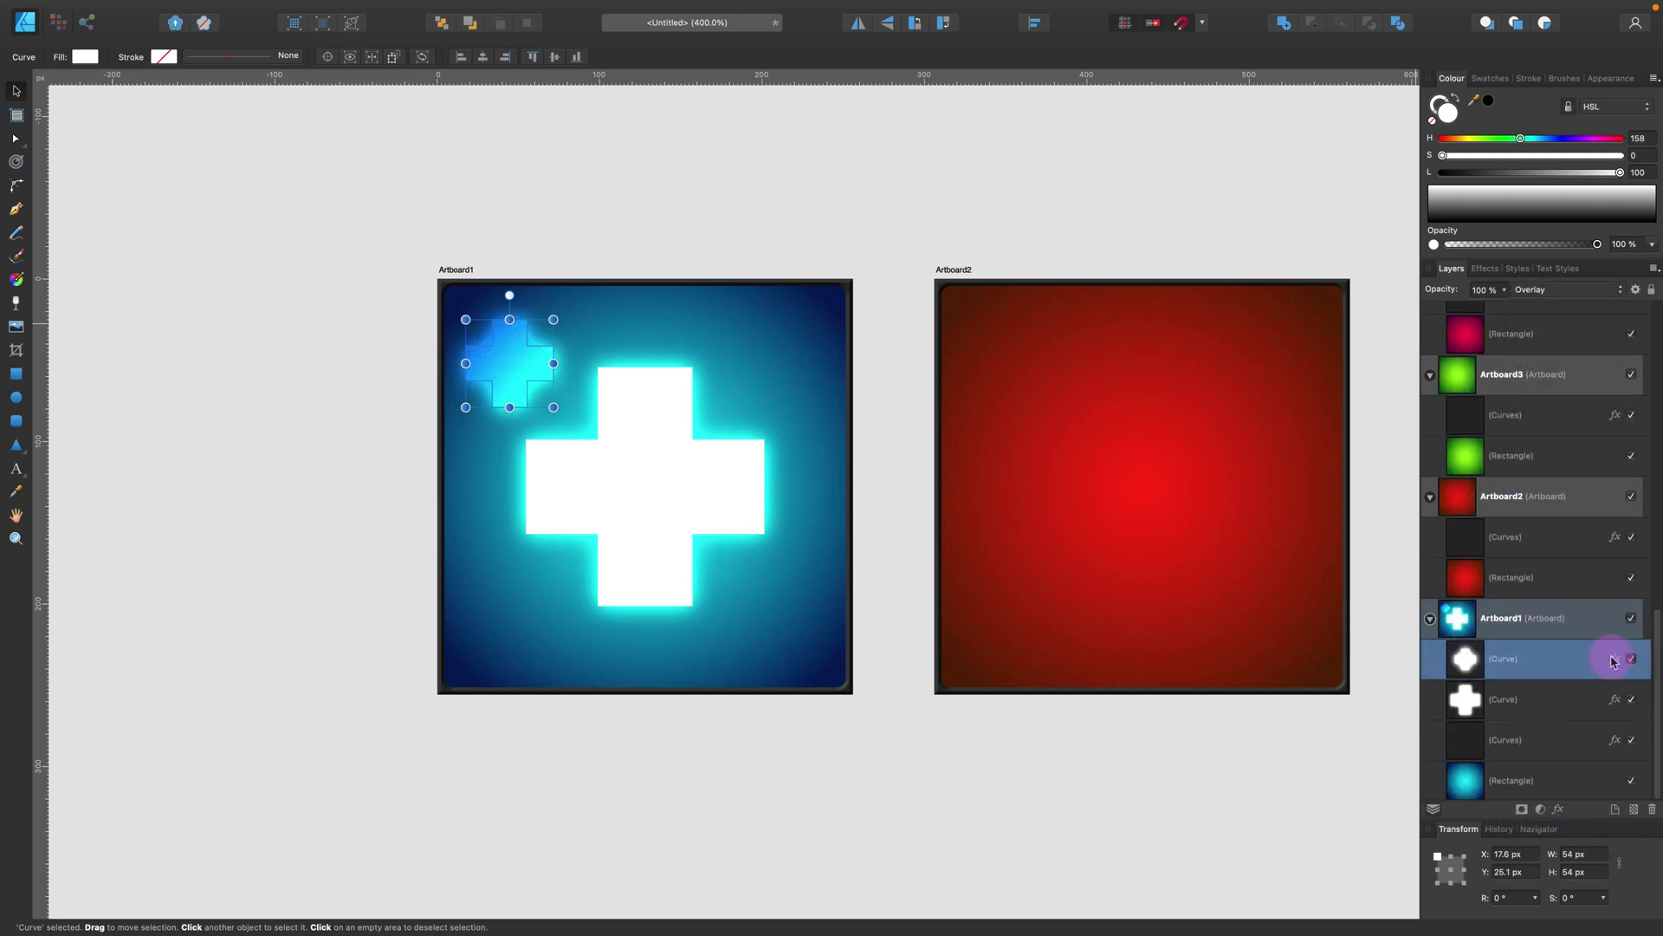
{"action": "left_click", "coordinate": [1614, 661]}
{"action": "left_click", "coordinate": [1251, 436]}
{"action": "left_click", "coordinate": [1184, 445]}
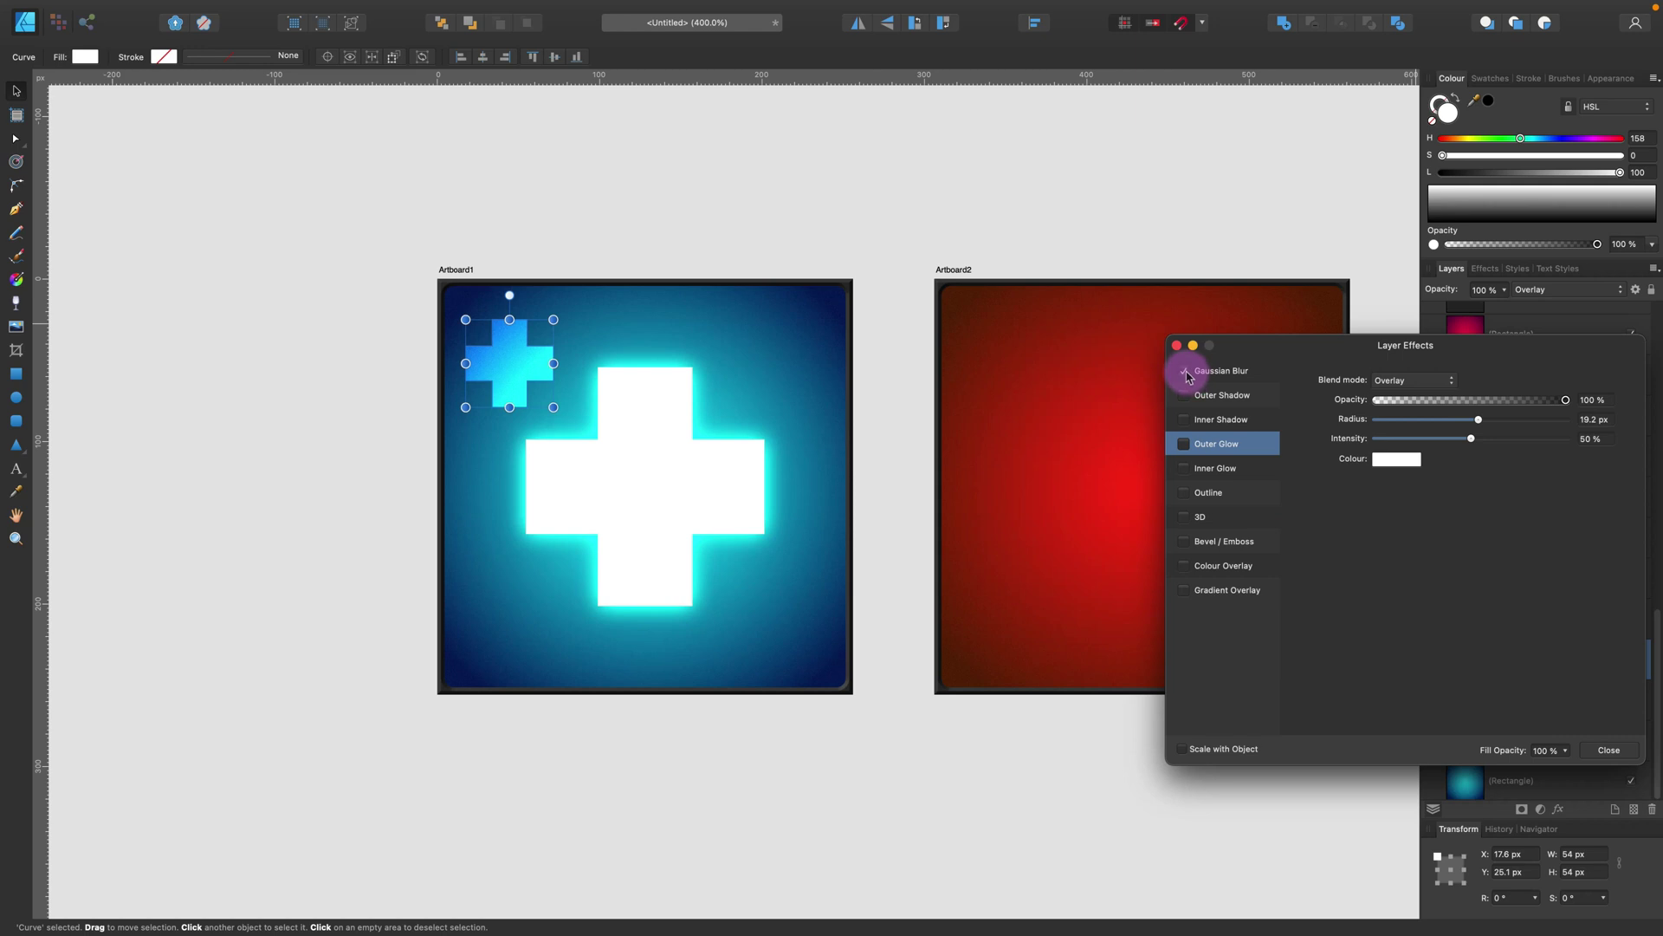
{"action": "left_click", "coordinate": [1258, 375]}
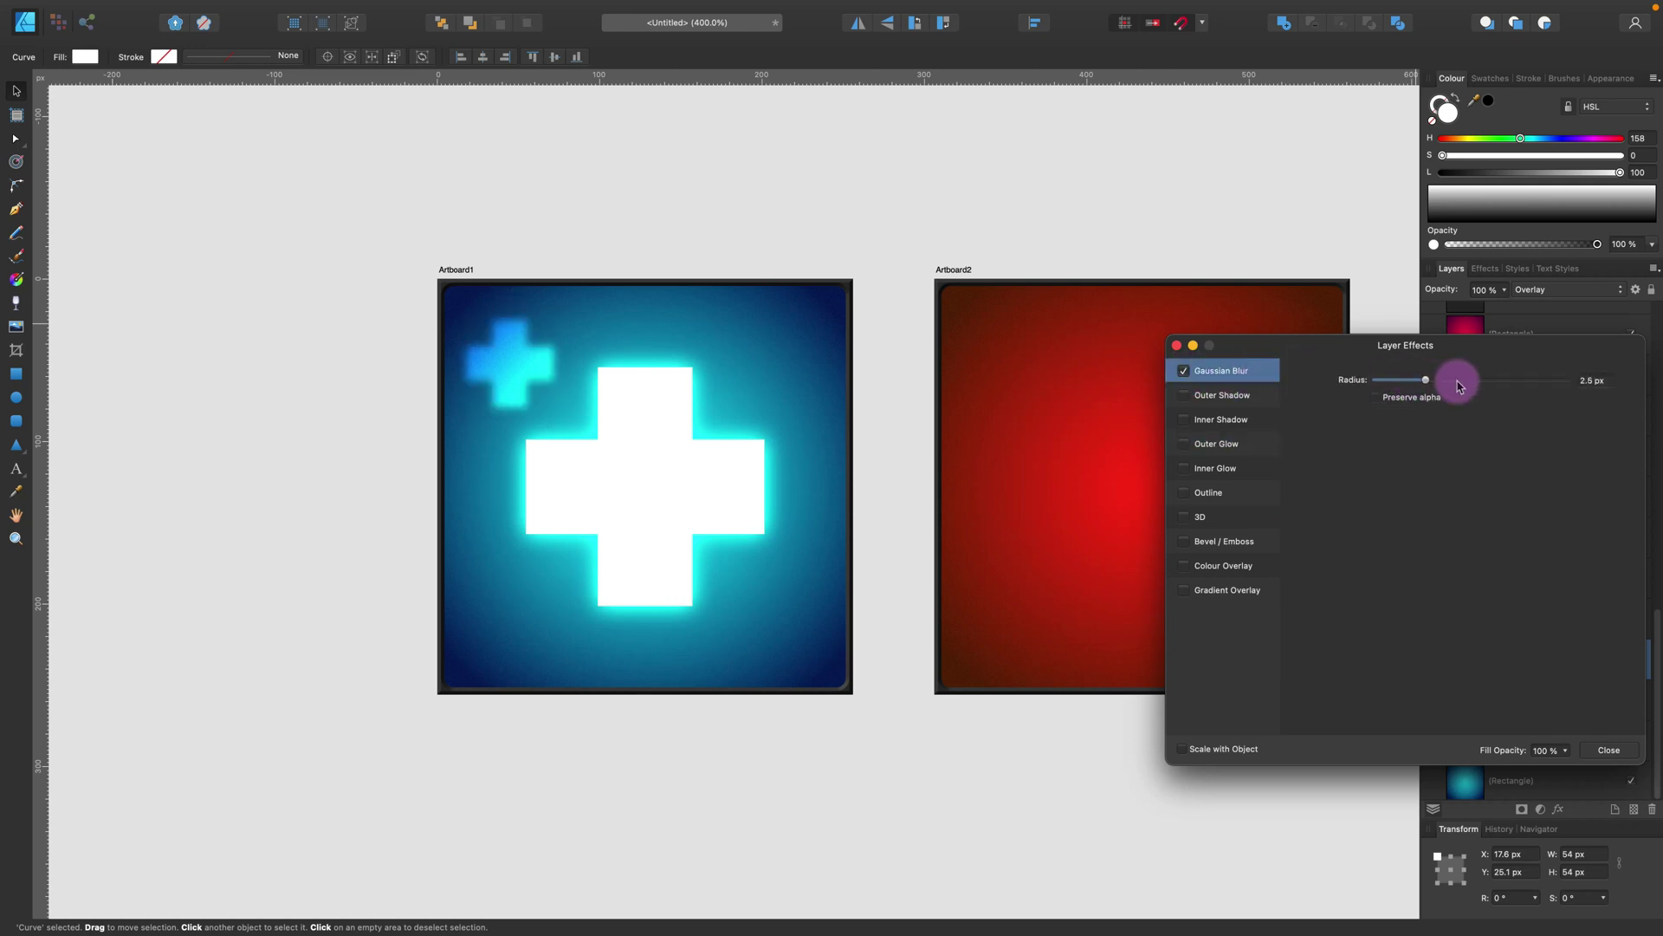
{"action": "left_click_drag", "start_coordinate": [1458, 387], "coordinate": [1467, 387]}
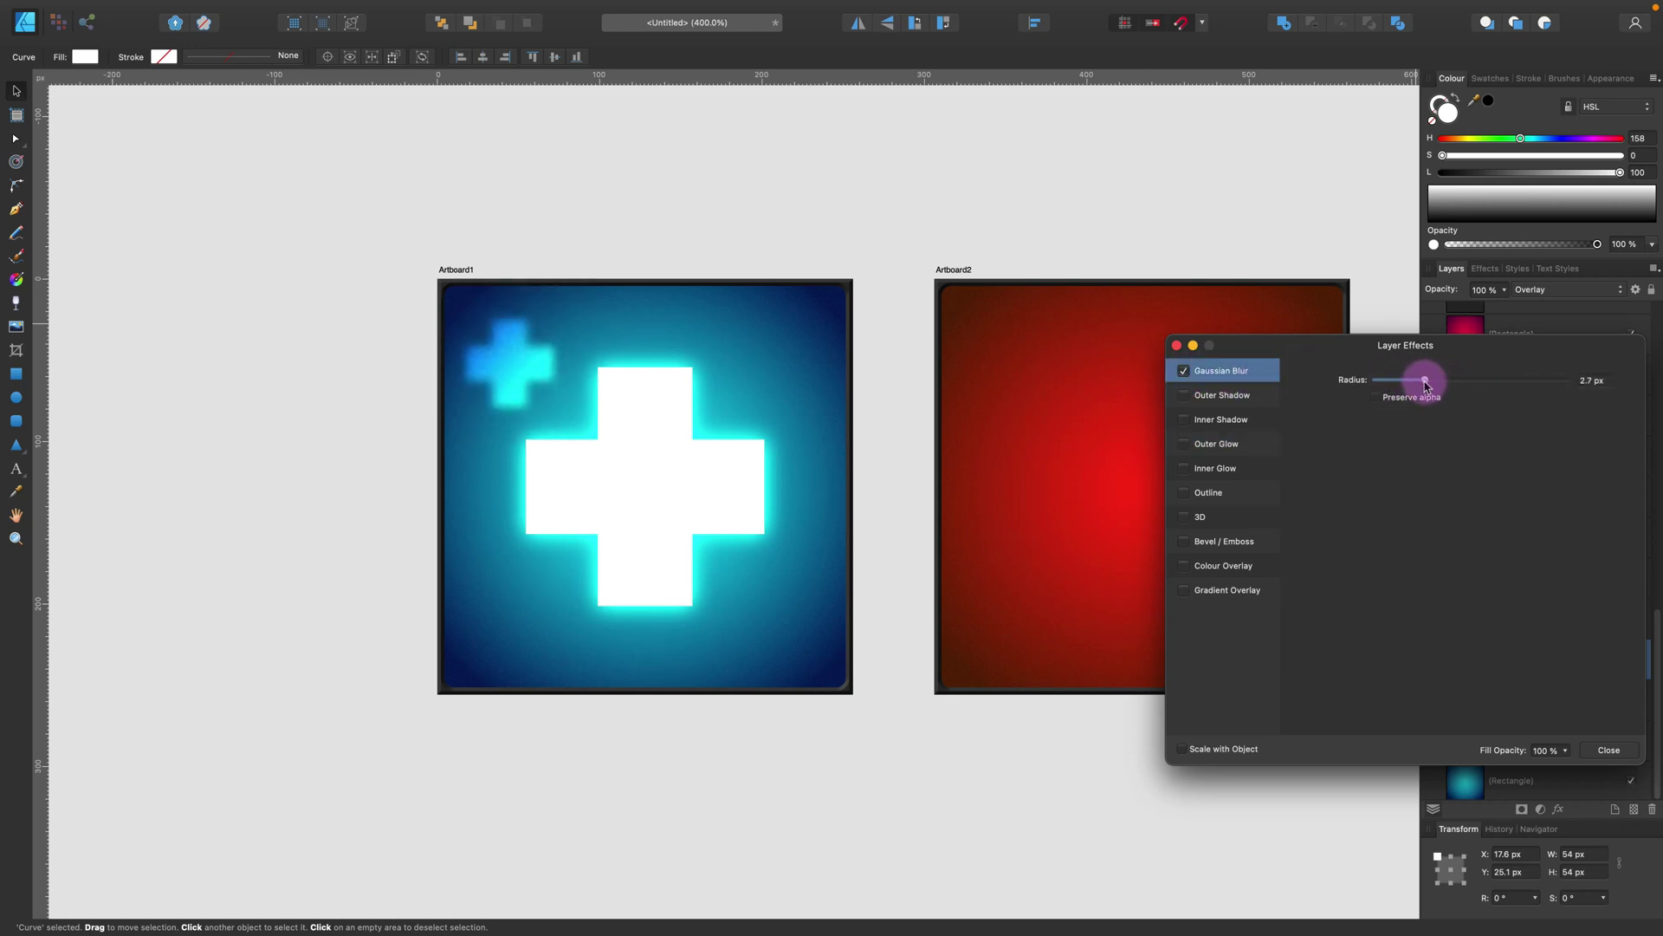
{"action": "left_click", "coordinate": [1609, 752]}
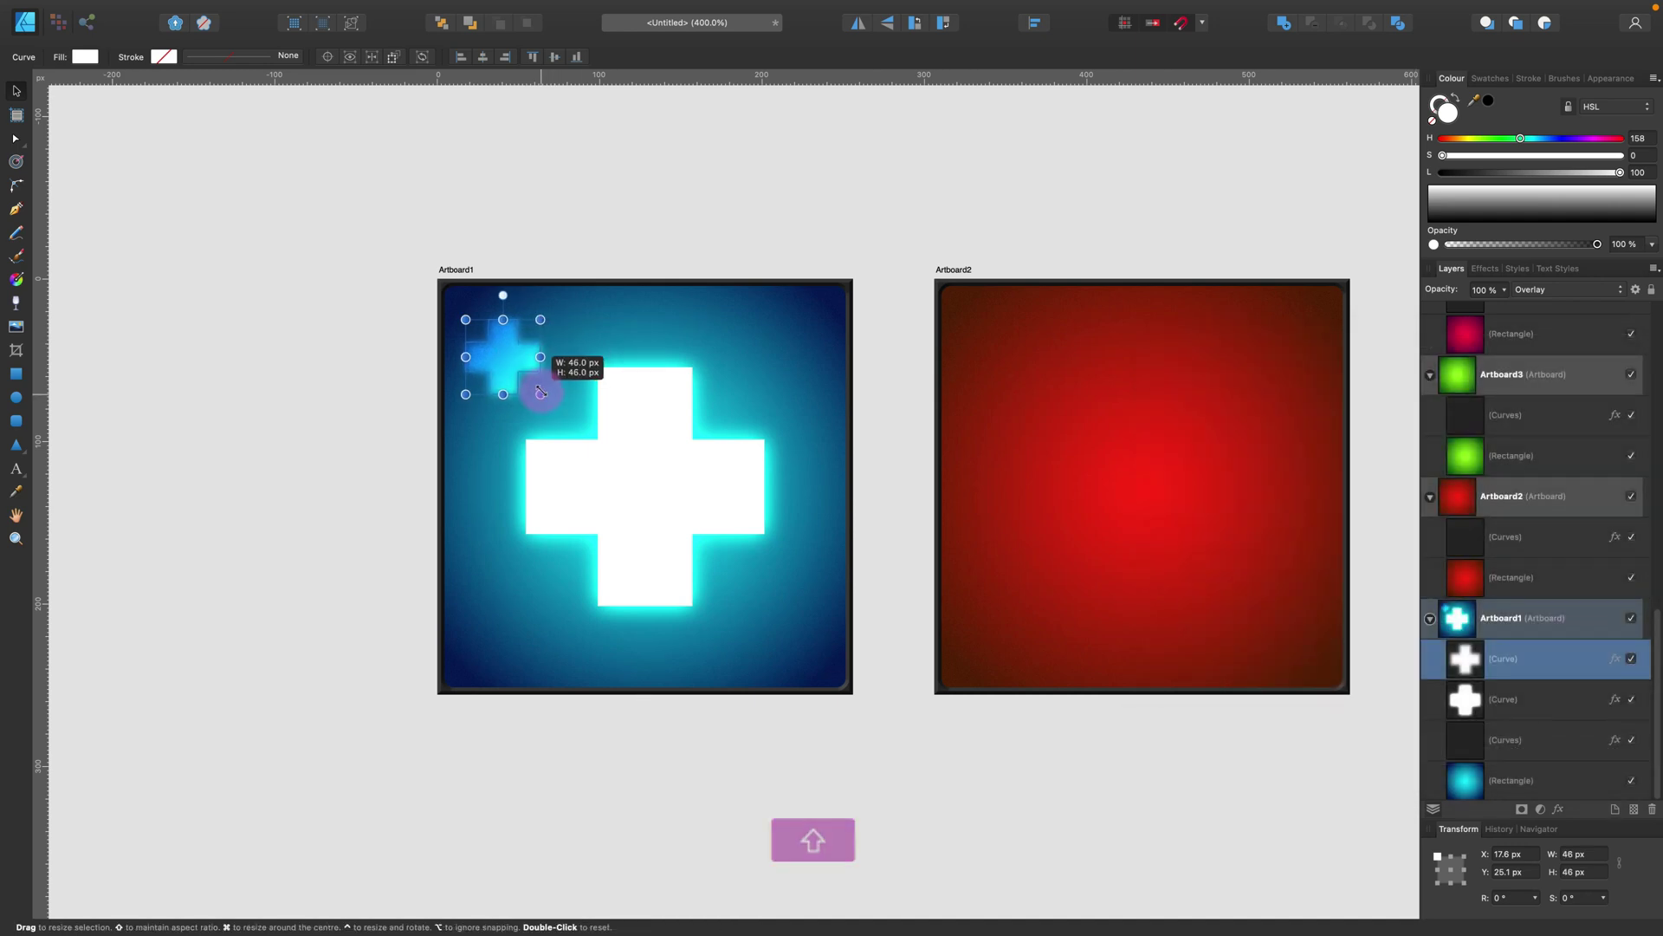
Step: Shrink the blurred cross to about 45 px and scatter it and four copies around the large cross on Artboard1
{"action": "left_click_drag", "start_coordinate": [520, 365], "coordinate": [480, 526]}
{"action": "left_click_drag", "start_coordinate": [784, 581], "coordinate": [809, 634]}
{"action": "left_click", "coordinate": [521, 646]}
{"action": "left_click_drag", "start_coordinate": [551, 664], "coordinate": [645, 602]}
{"action": "left_click_drag", "start_coordinate": [786, 351], "coordinate": [821, 367]}
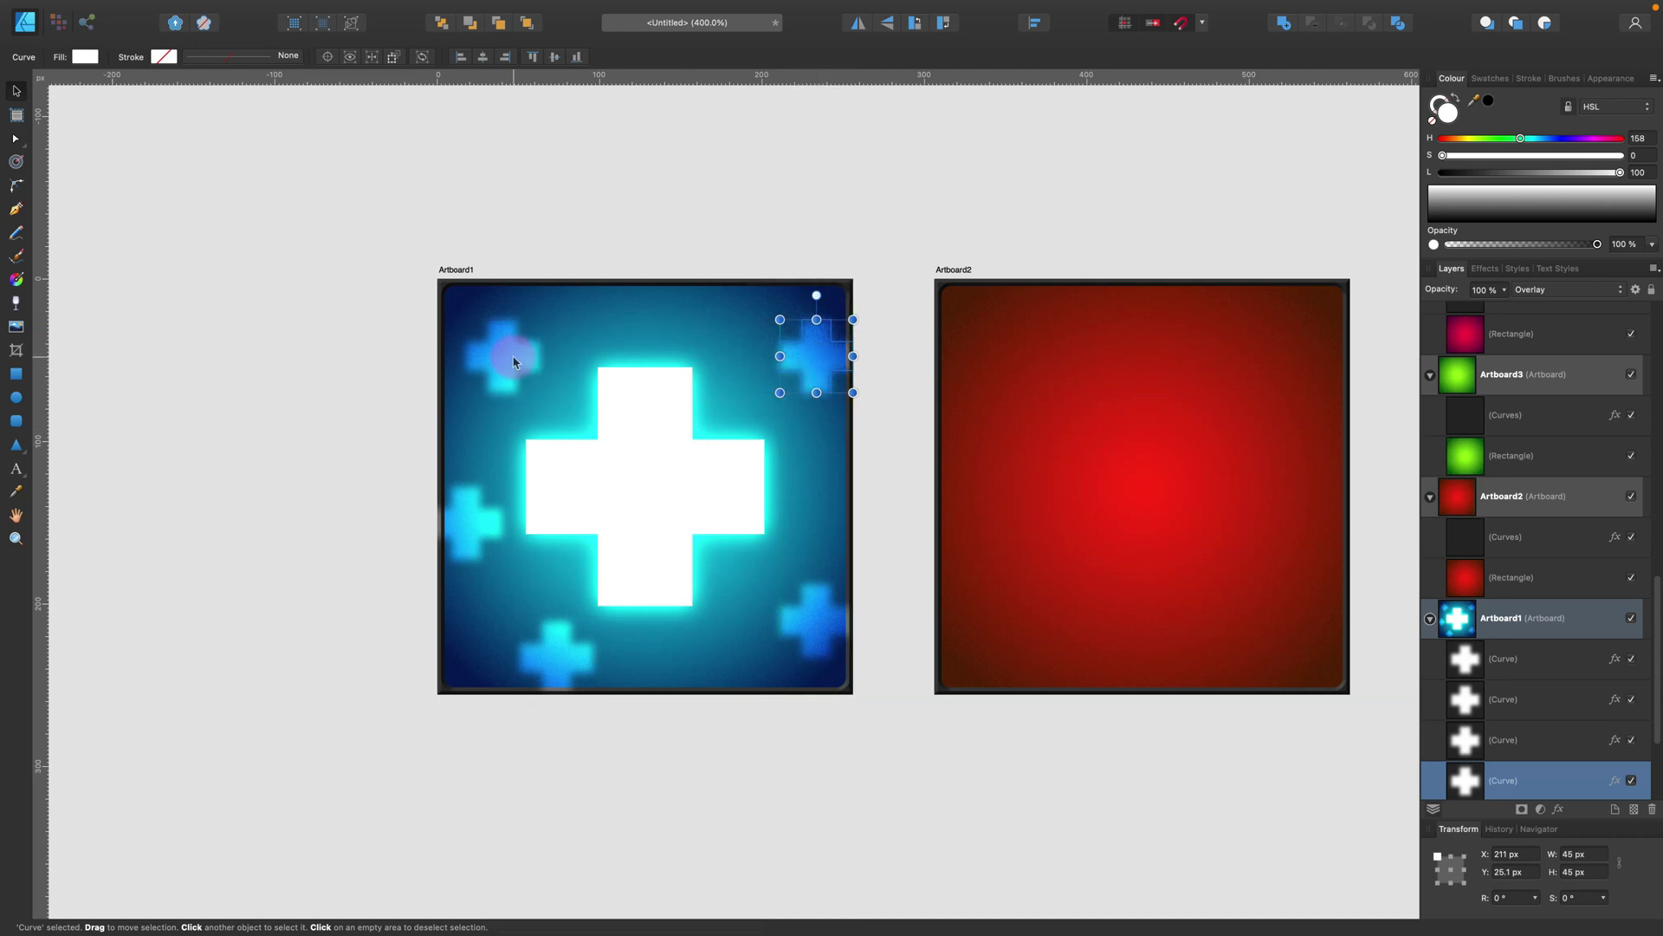
{"action": "left_click_drag", "start_coordinate": [513, 363], "coordinate": [537, 324]}
{"action": "left_click", "coordinate": [341, 310]}
Step: Draw a narrow white rectangle about 27 by 129 px in the empty space above Artboard2
{"action": "scroll", "coordinate": [342, 317], "scroll_direction": "up", "scroll_amount": 1}
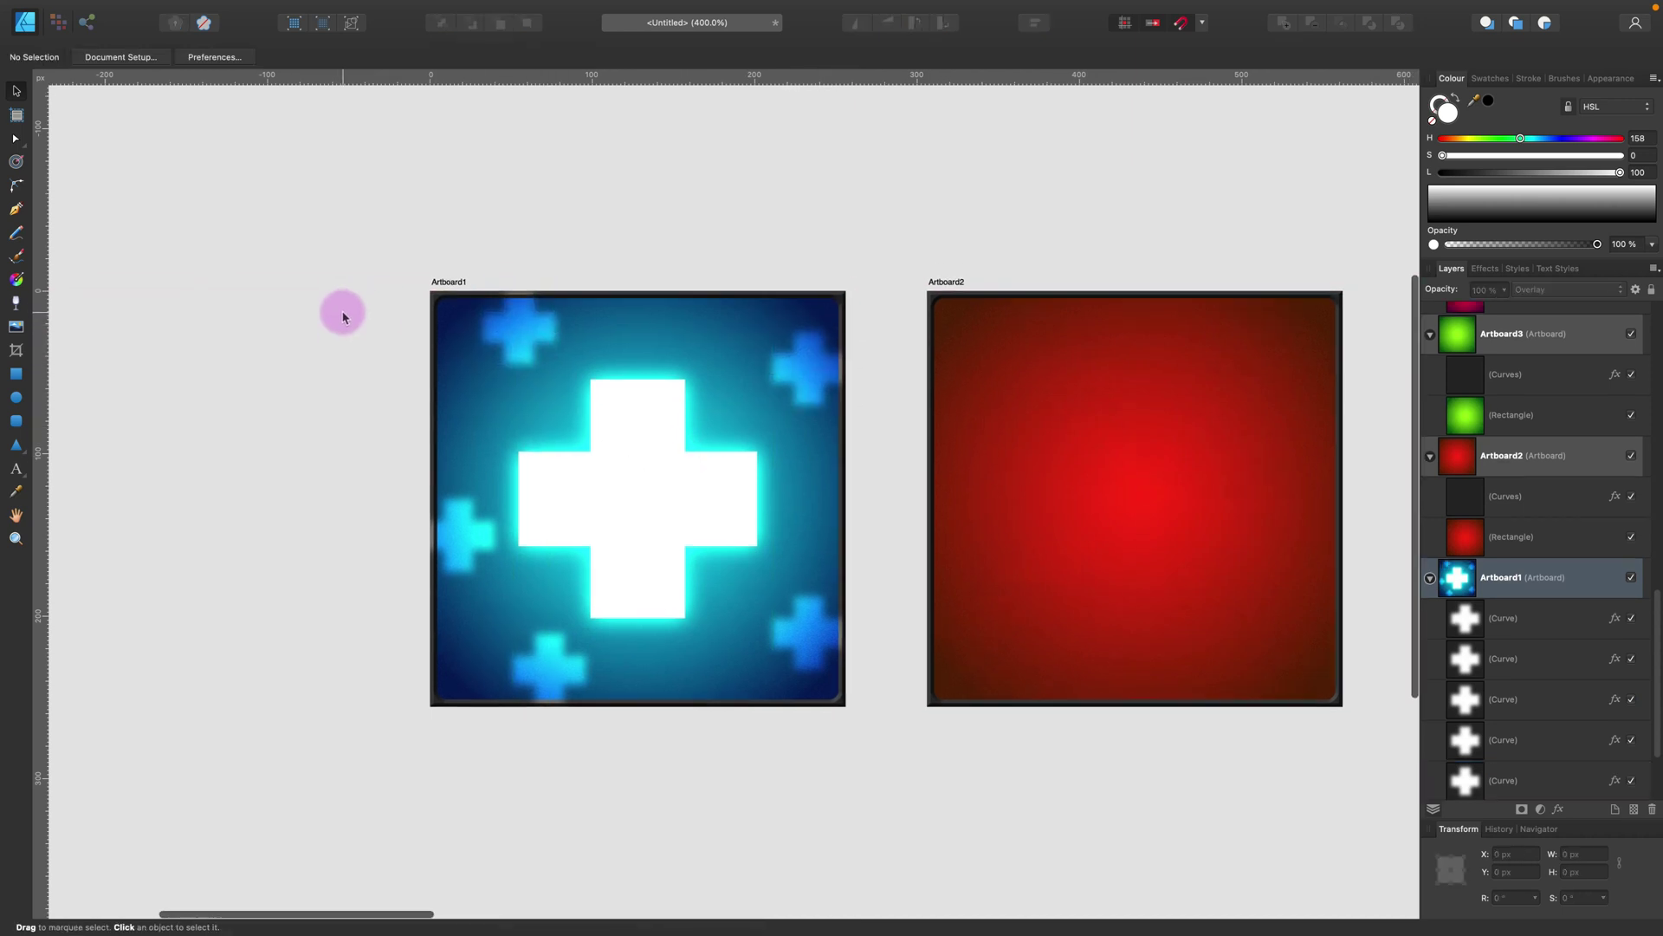
{"action": "key", "text": "space"}
{"action": "left_click_drag", "start_coordinate": [867, 486], "coordinate": [451, 416]}
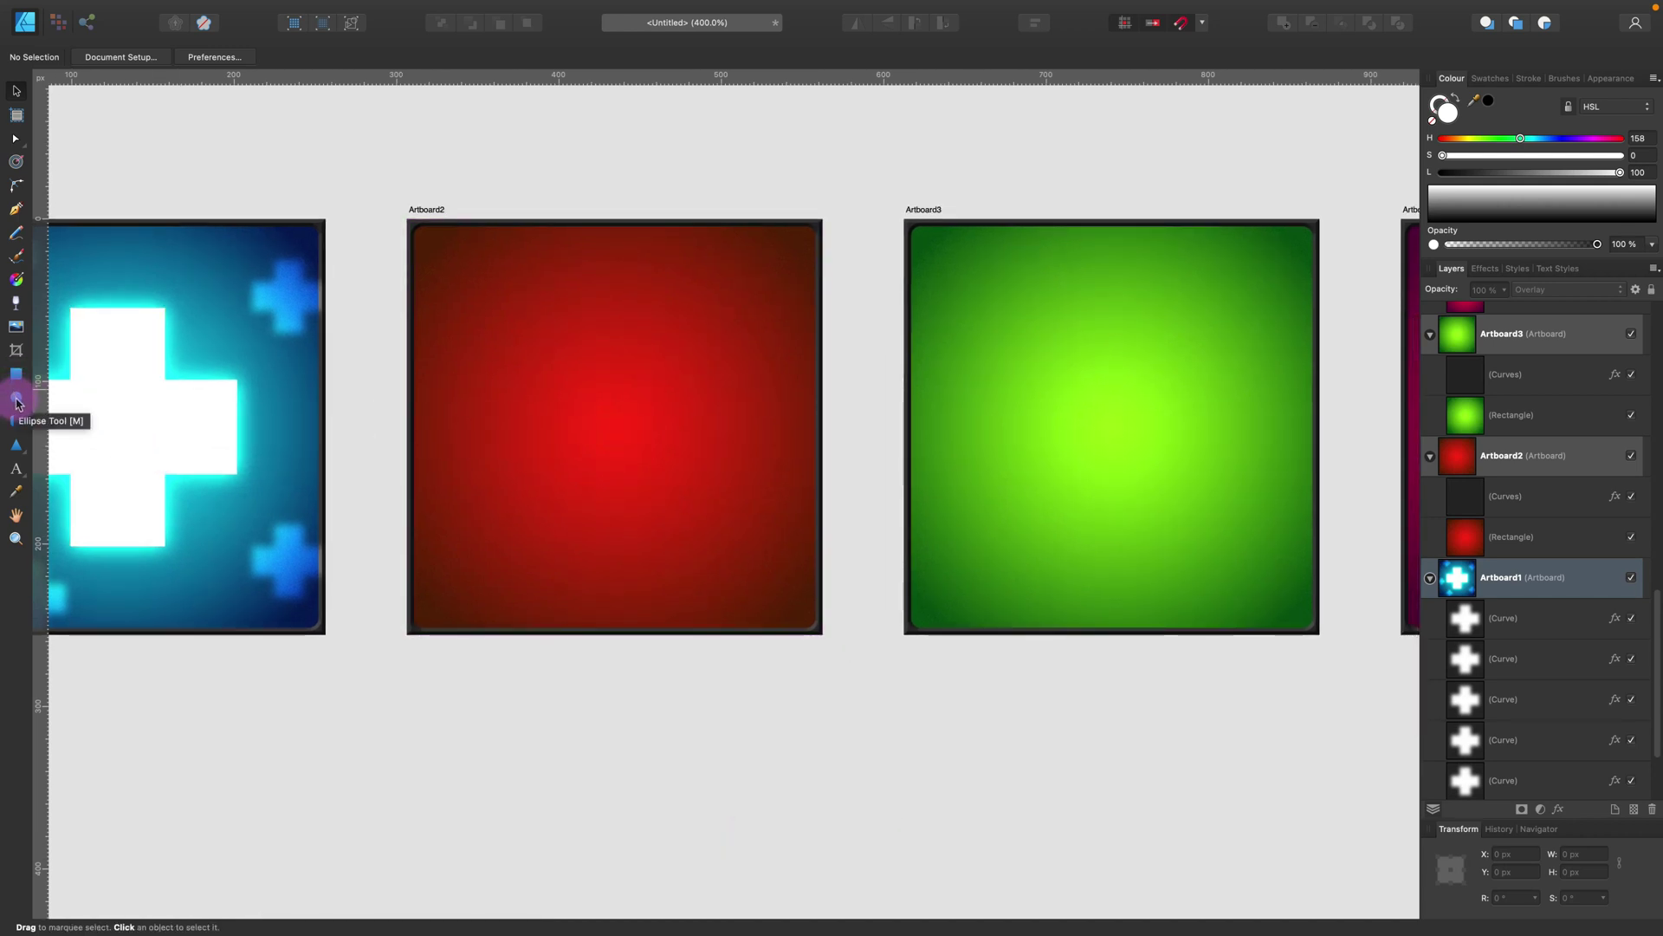
{"action": "left_click", "coordinate": [17, 398]}
{"action": "key", "text": "space"}
{"action": "left_click_drag", "start_coordinate": [567, 312], "coordinate": [575, 493]}
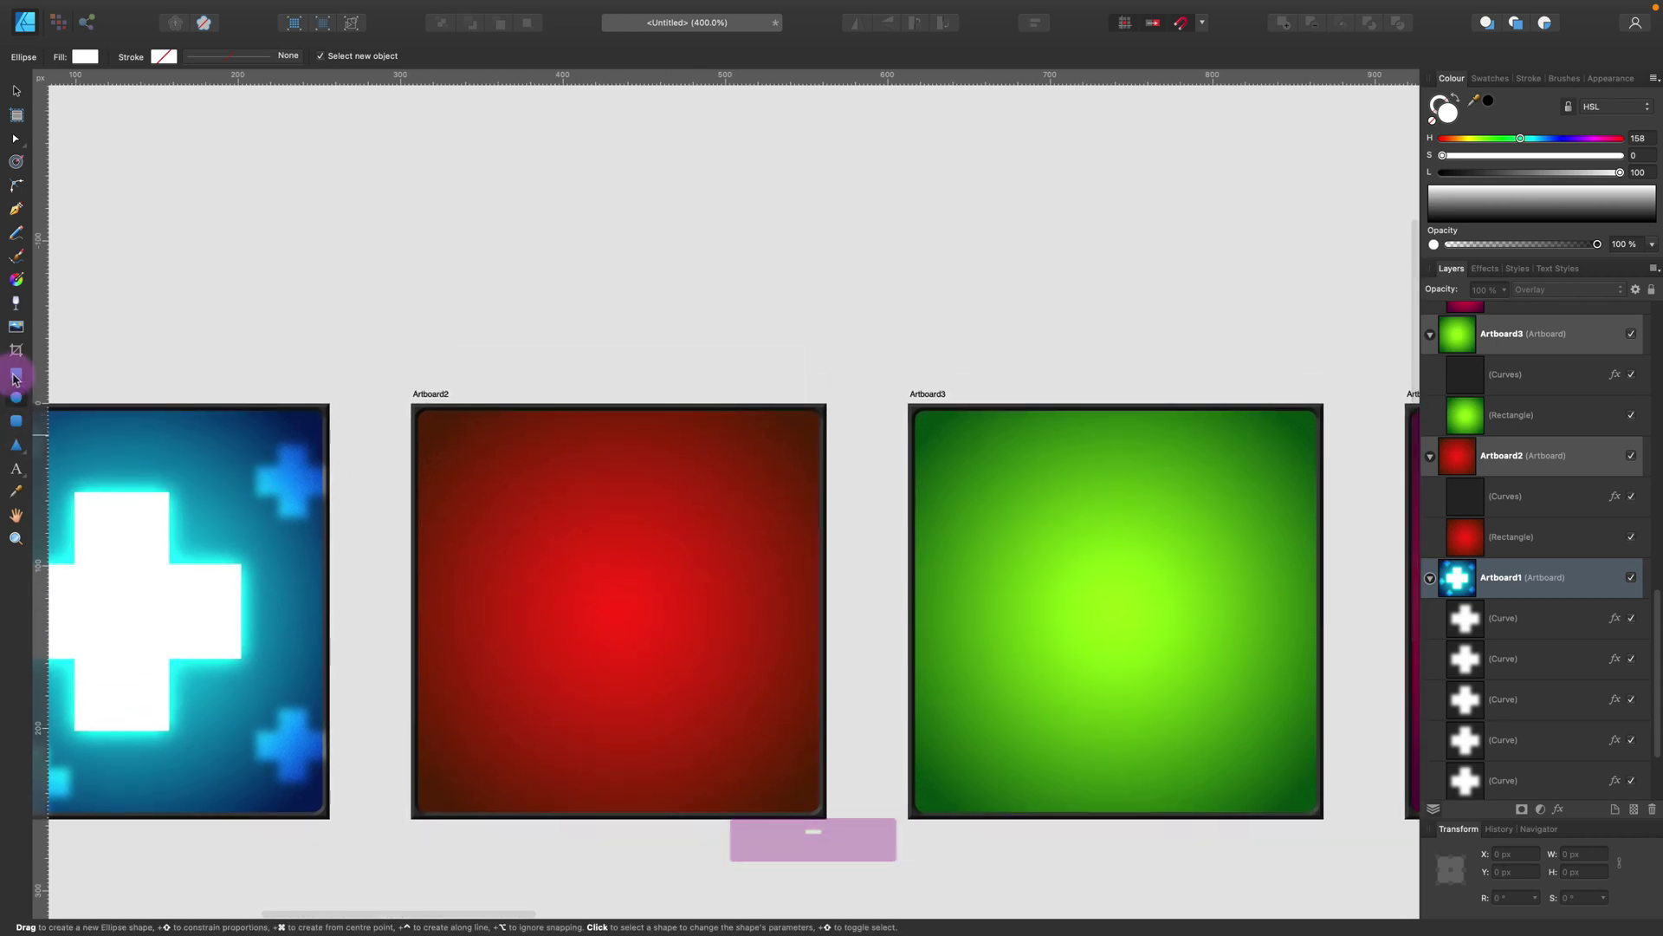
{"action": "left_click", "coordinate": [16, 374]}
{"action": "mouse_move", "coordinate": [512, 163]}
{"action": "left_mouse_down"}
{"action": "mouse_move", "coordinate": [559, 284]}
{"action": "mouse_move", "coordinate": [557, 373]}
{"action": "left_mouse_up"}
Step: Shape the narrow rectangle into a blade by converting it to curves, pulling its upper-right node outward and rounding that corner about 103 px
{"action": "left_click", "coordinate": [16, 142]}
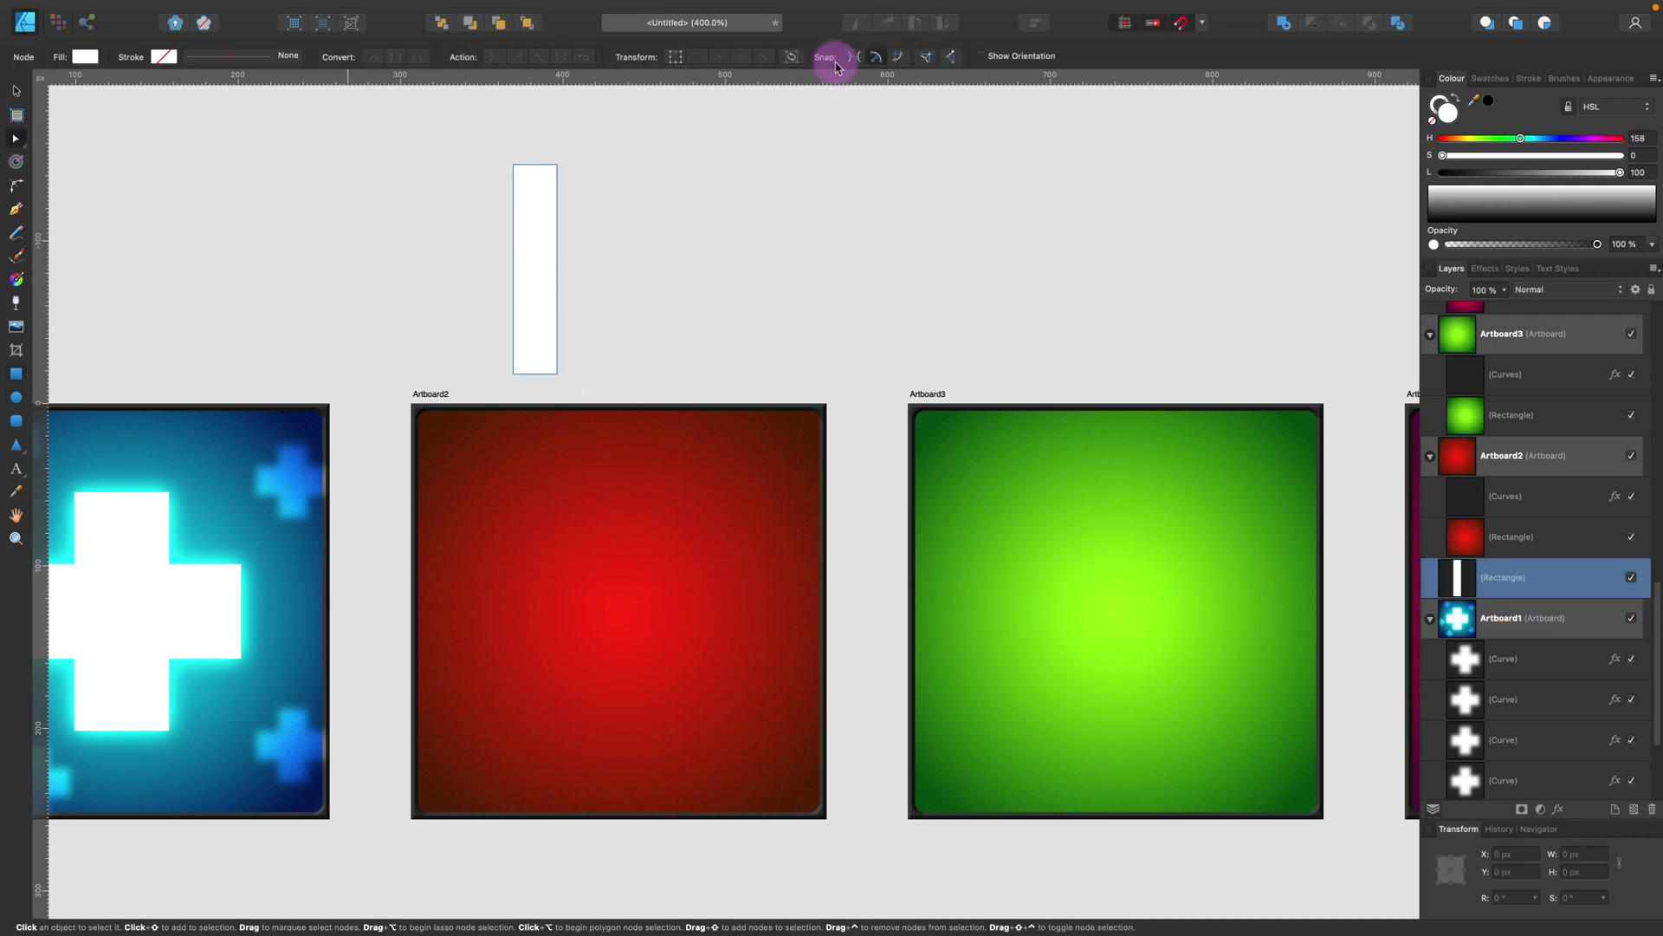
{"action": "left_click", "coordinate": [543, 181]}
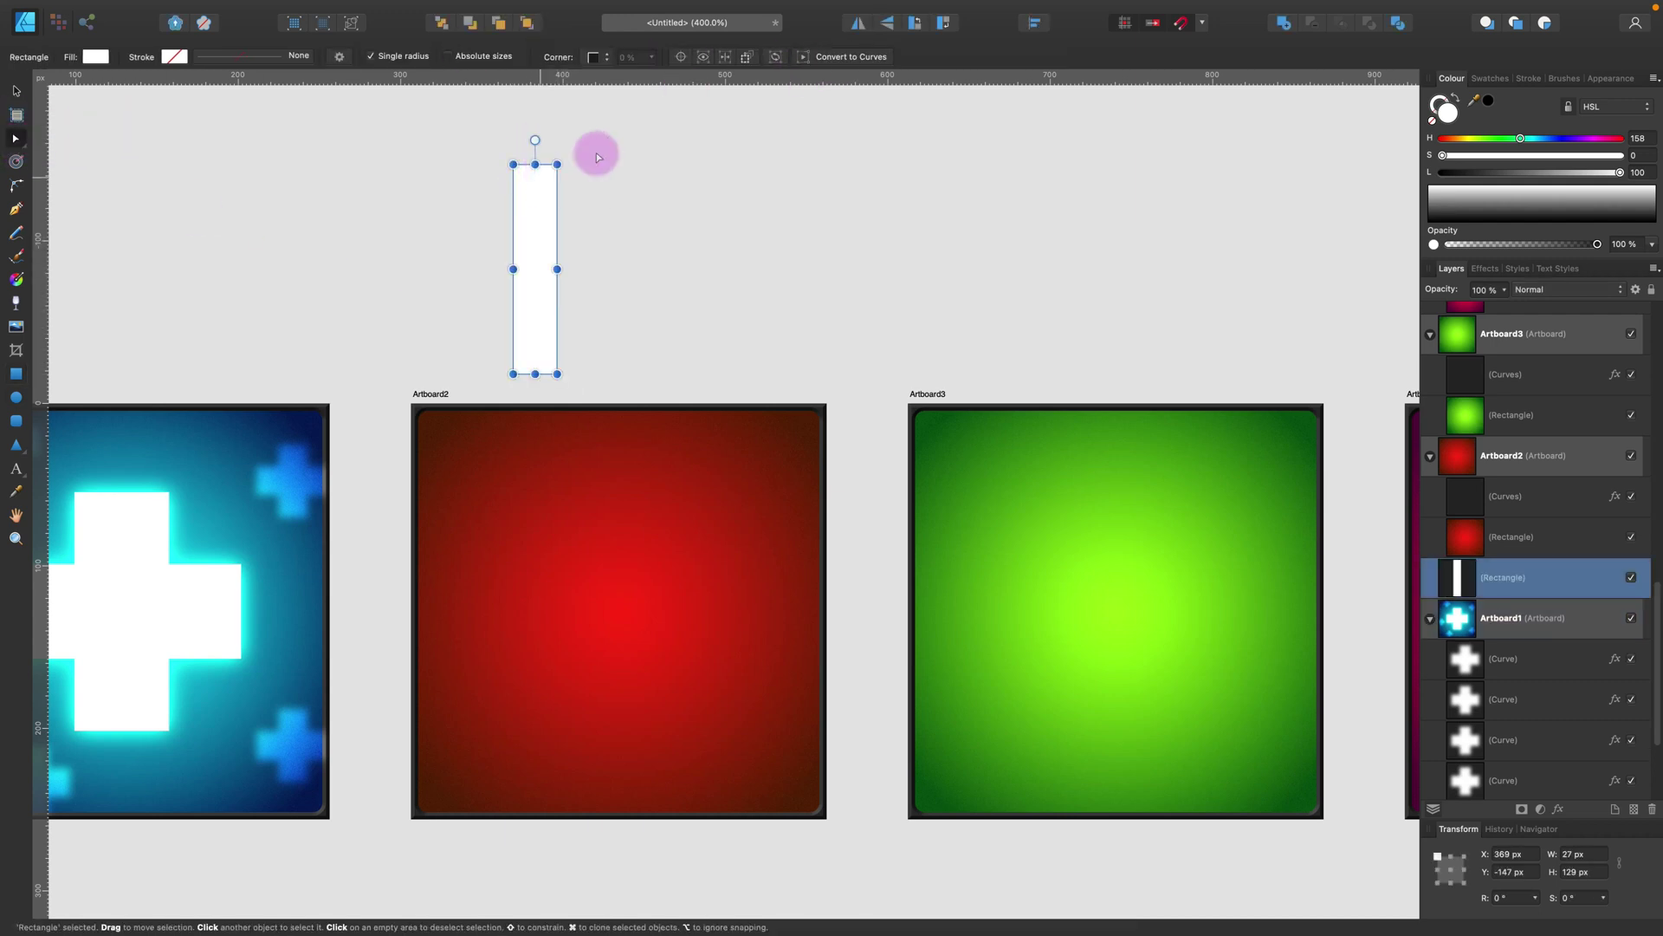
{"action": "left_click", "coordinate": [845, 58]}
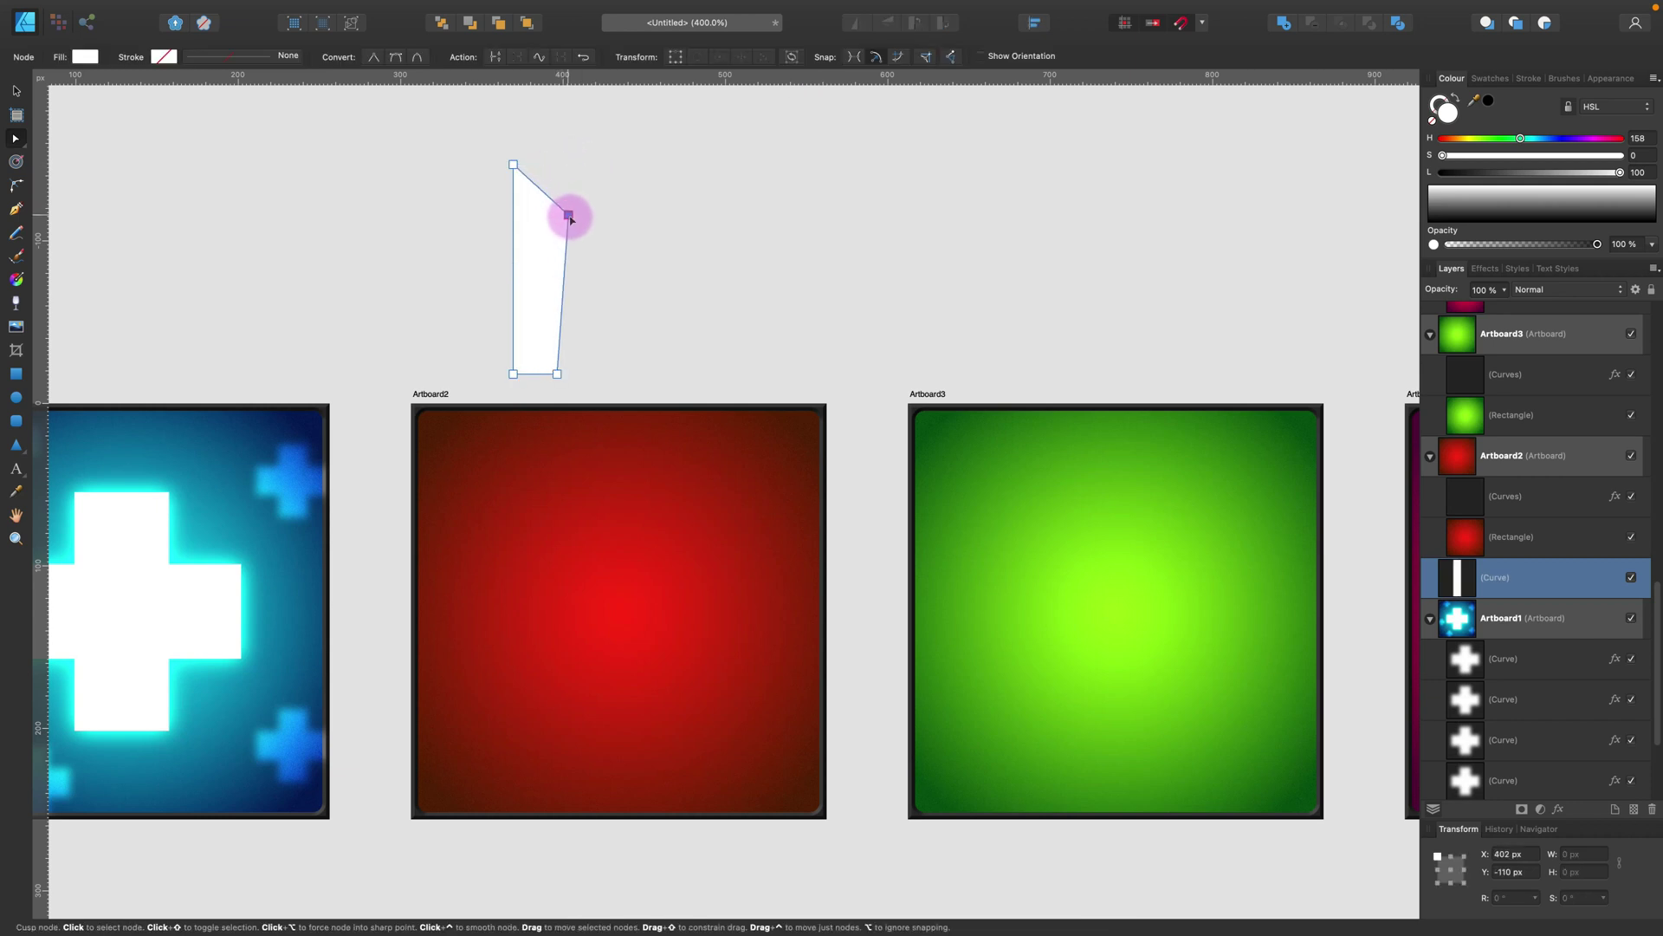
{"action": "left_click", "coordinate": [16, 186]}
{"action": "left_click_drag", "start_coordinate": [567, 218], "coordinate": [333, 284]}
{"action": "scroll", "coordinate": [195, 143], "scroll_direction": "up", "scroll_amount": 1}
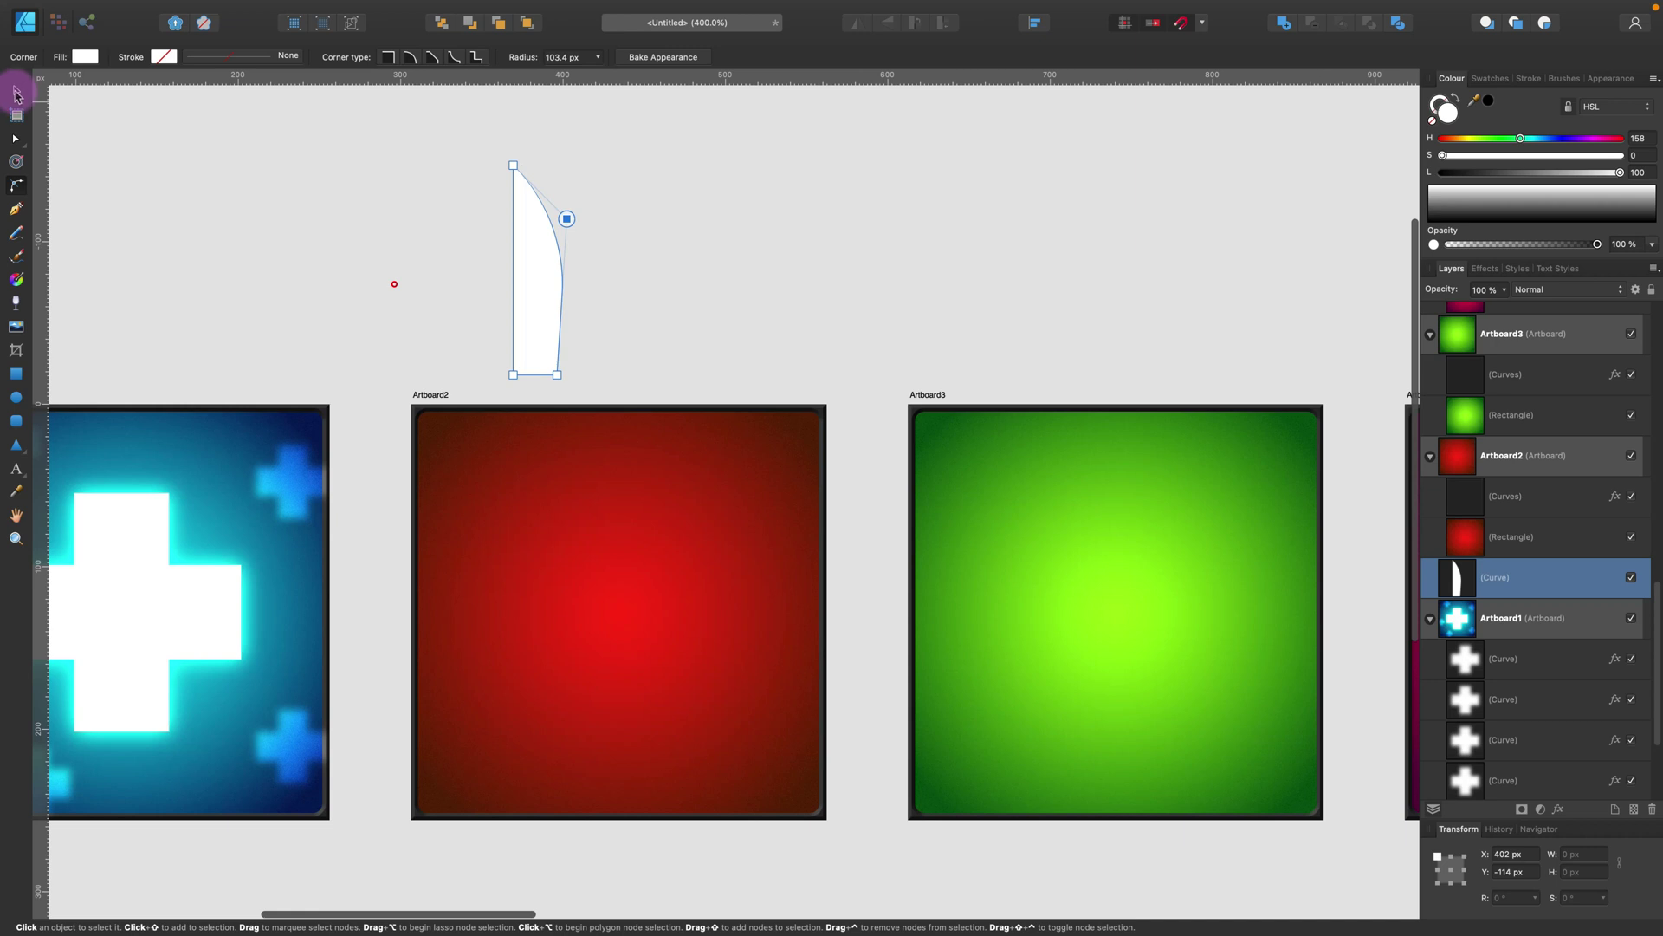
{"action": "left_click", "coordinate": [16, 92]}
{"action": "left_click_drag", "start_coordinate": [547, 295], "coordinate": [588, 273]}
Step: Convert the rounded blade to plain curves and draw a guard about 45 by 12 px across its base
{"action": "left_click", "coordinate": [16, 374]}
{"action": "scroll", "coordinate": [565, 340], "scroll_direction": "left", "scroll_amount": 1}
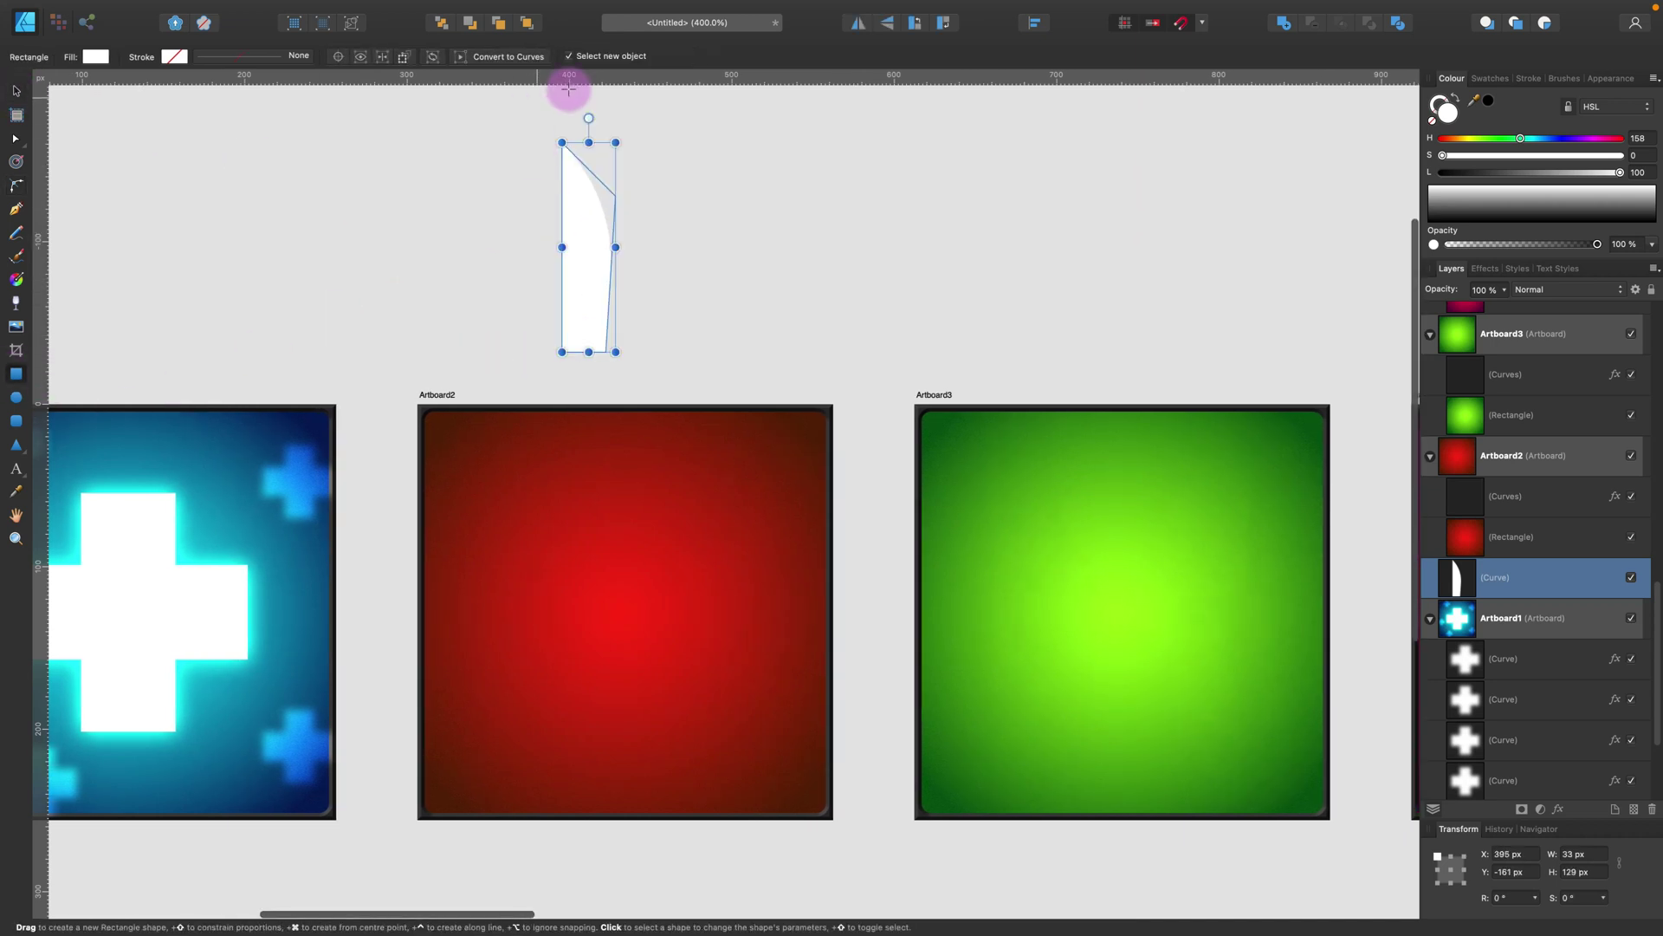
{"action": "left_click", "coordinate": [530, 60]}
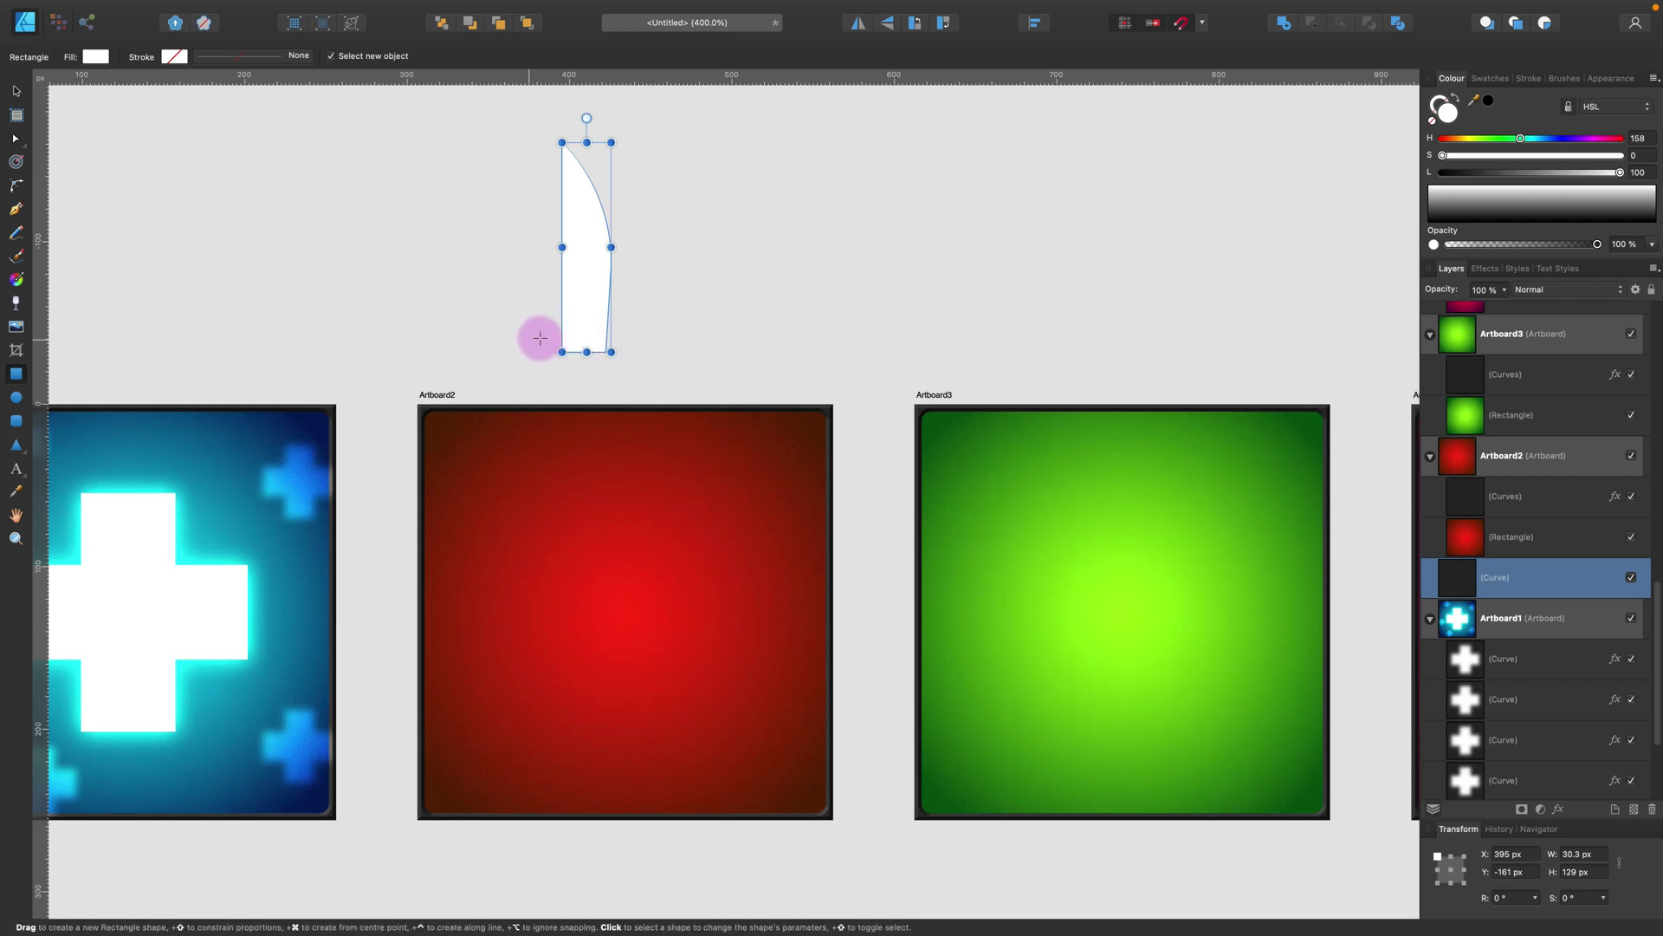
{"action": "left_click_drag", "start_coordinate": [622, 362], "coordinate": [626, 361]}
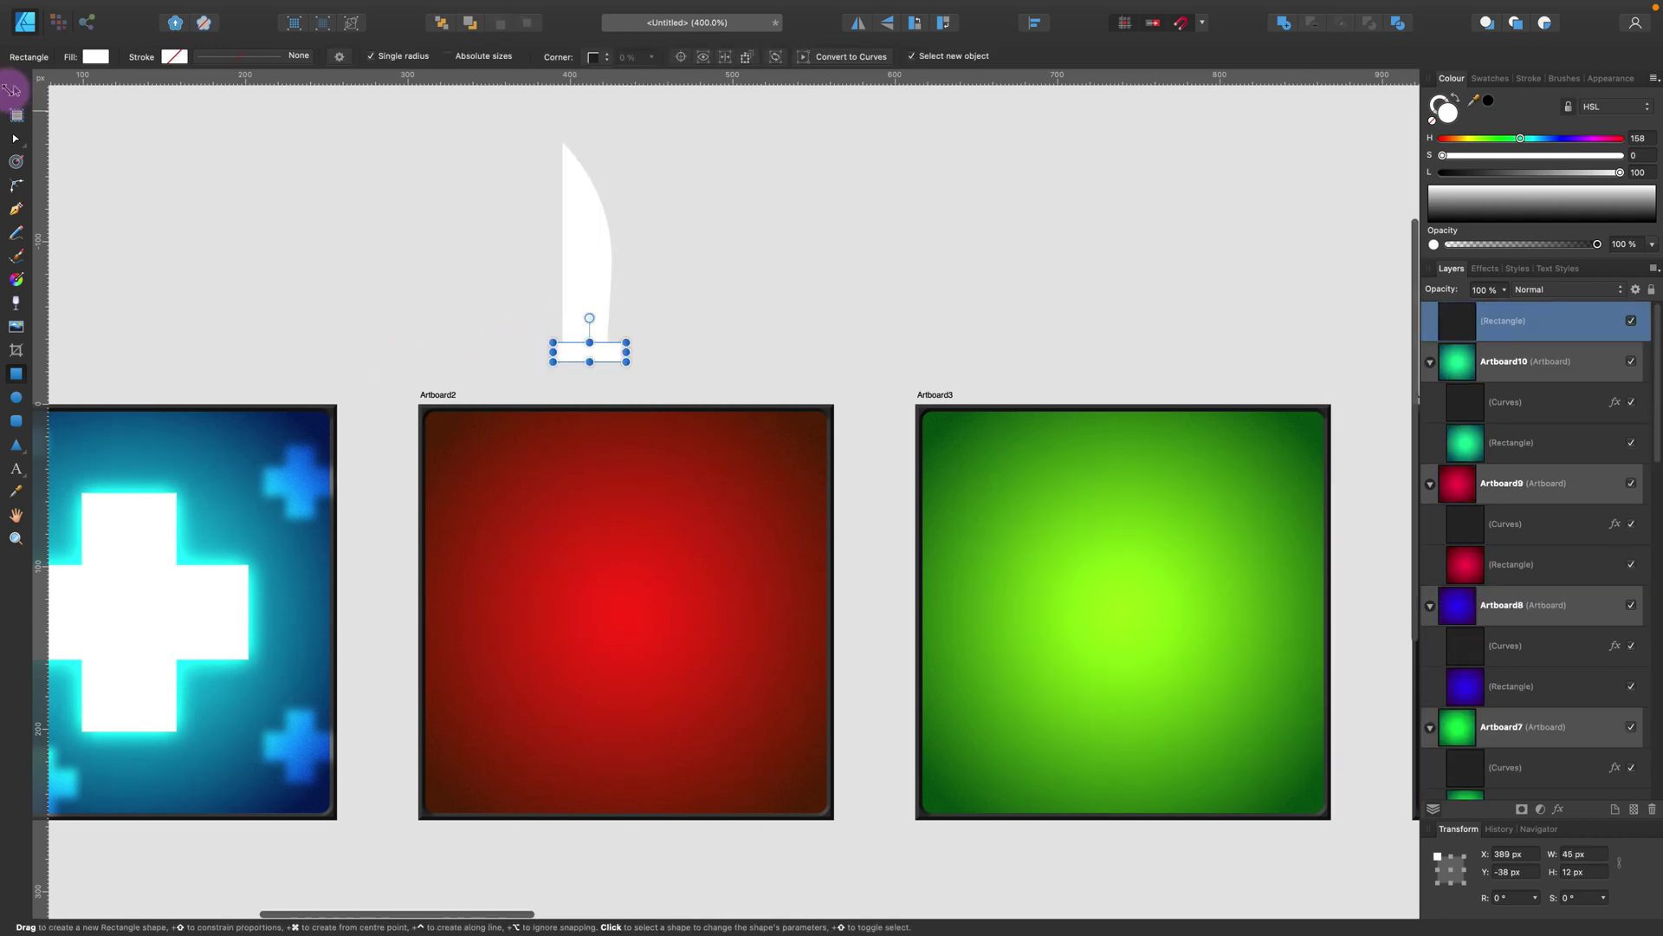
{"action": "scroll", "coordinate": [537, 312], "scroll_direction": "left", "scroll_amount": 1}
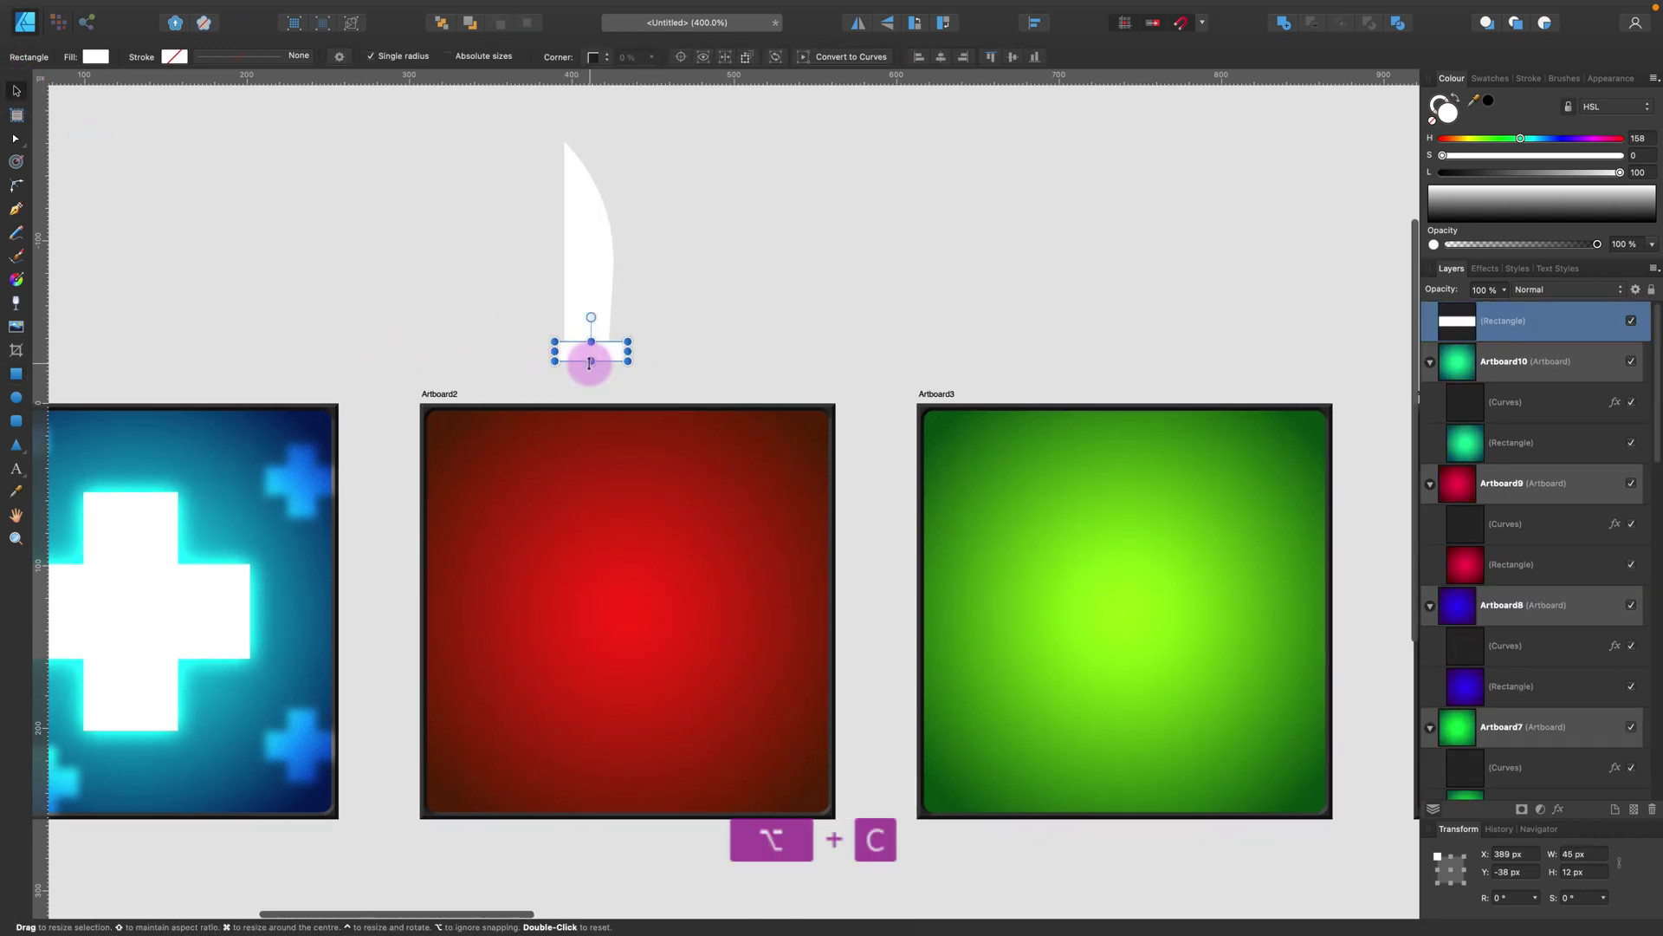
Step: Duplicate the guard rectangle and rotate the copy -90° to form the knife's handle beneath the guard
{"action": "key", "text": "v"}
{"action": "scroll", "coordinate": [591, 337], "scroll_direction": "up", "scroll_amount": 1}
{"action": "mouse_move", "coordinate": [602, 320]}
{"action": "left_mouse_down"}
{"action": "mouse_move", "coordinate": [623, 345]}
{"action": "mouse_move", "coordinate": [594, 327]}
{"action": "left_mouse_up"}
{"action": "key", "text": "super+c"}
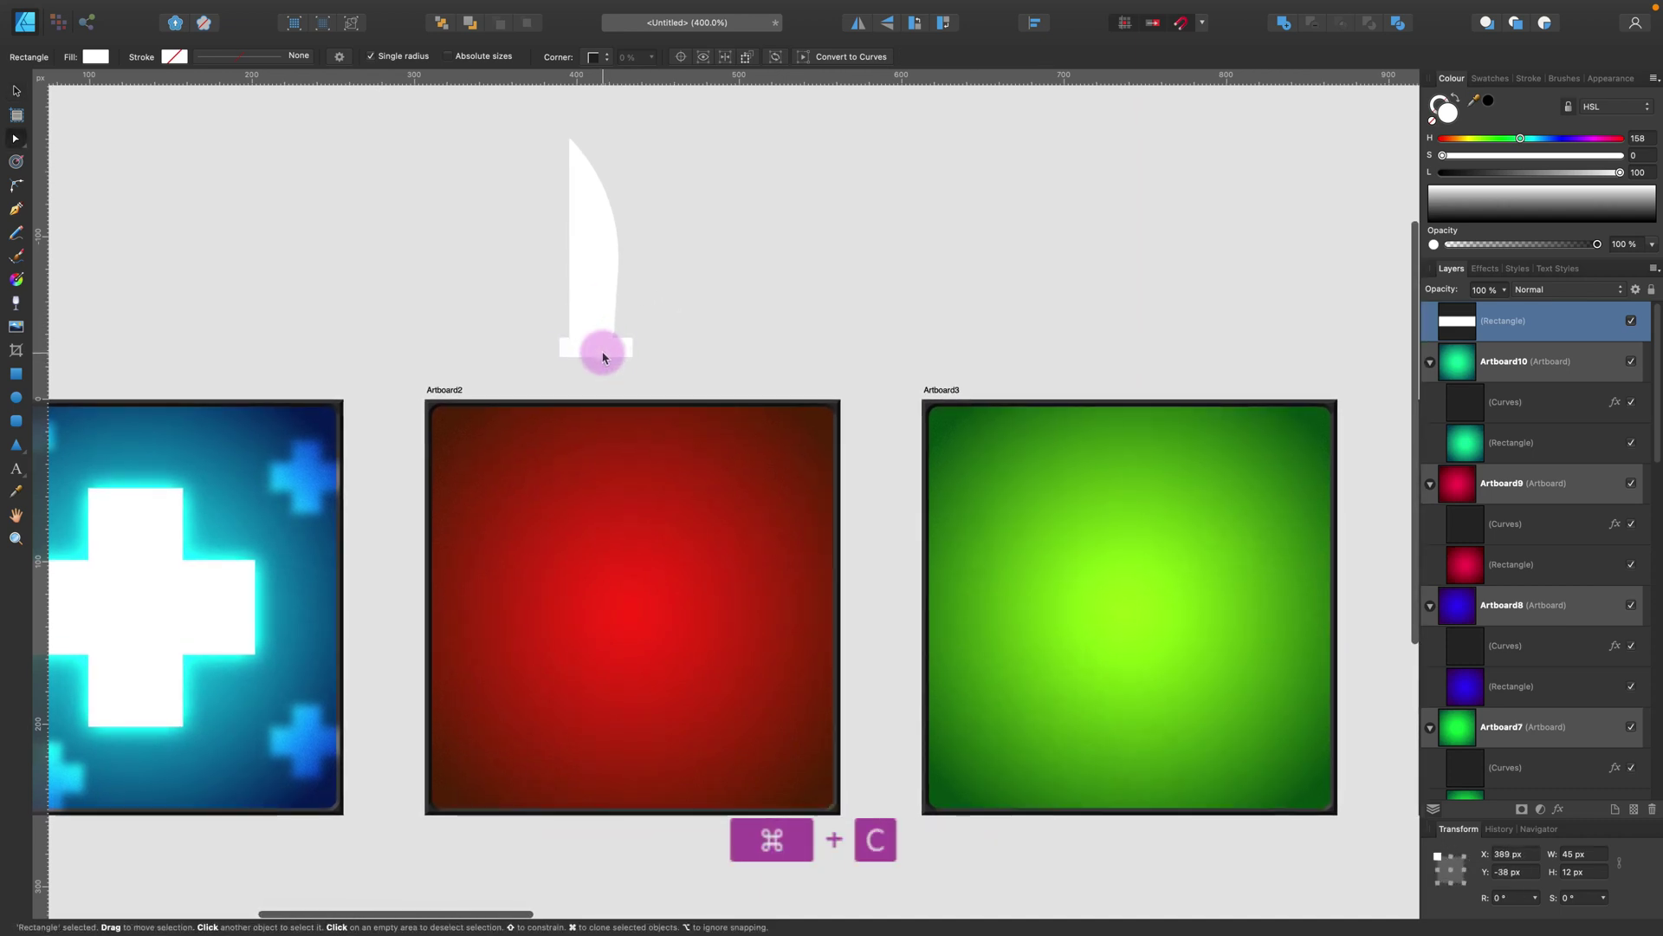
{"action": "scroll", "coordinate": [598, 352], "scroll_direction": "left", "scroll_amount": 1}
{"action": "key", "text": "super+v"}
{"action": "scroll", "coordinate": [620, 598], "scroll_direction": "down", "scroll_amount": 1}
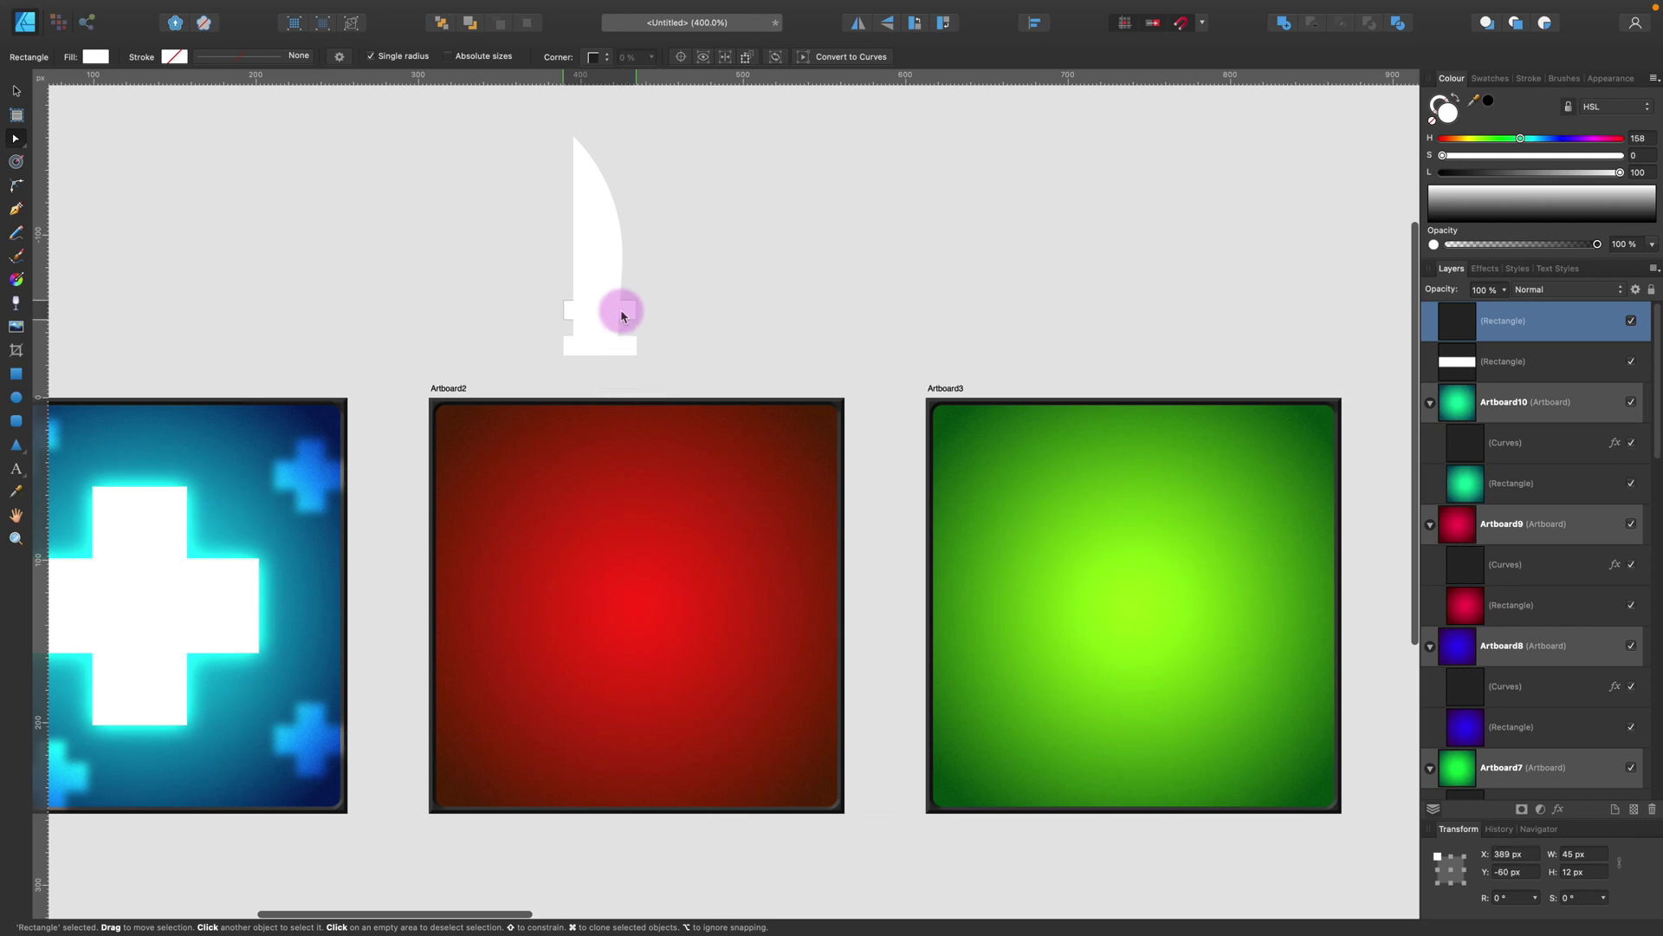
{"action": "scroll", "coordinate": [606, 364], "scroll_direction": "left", "scroll_amount": 1}
{"action": "left_click_drag", "start_coordinate": [607, 364], "coordinate": [641, 351]}
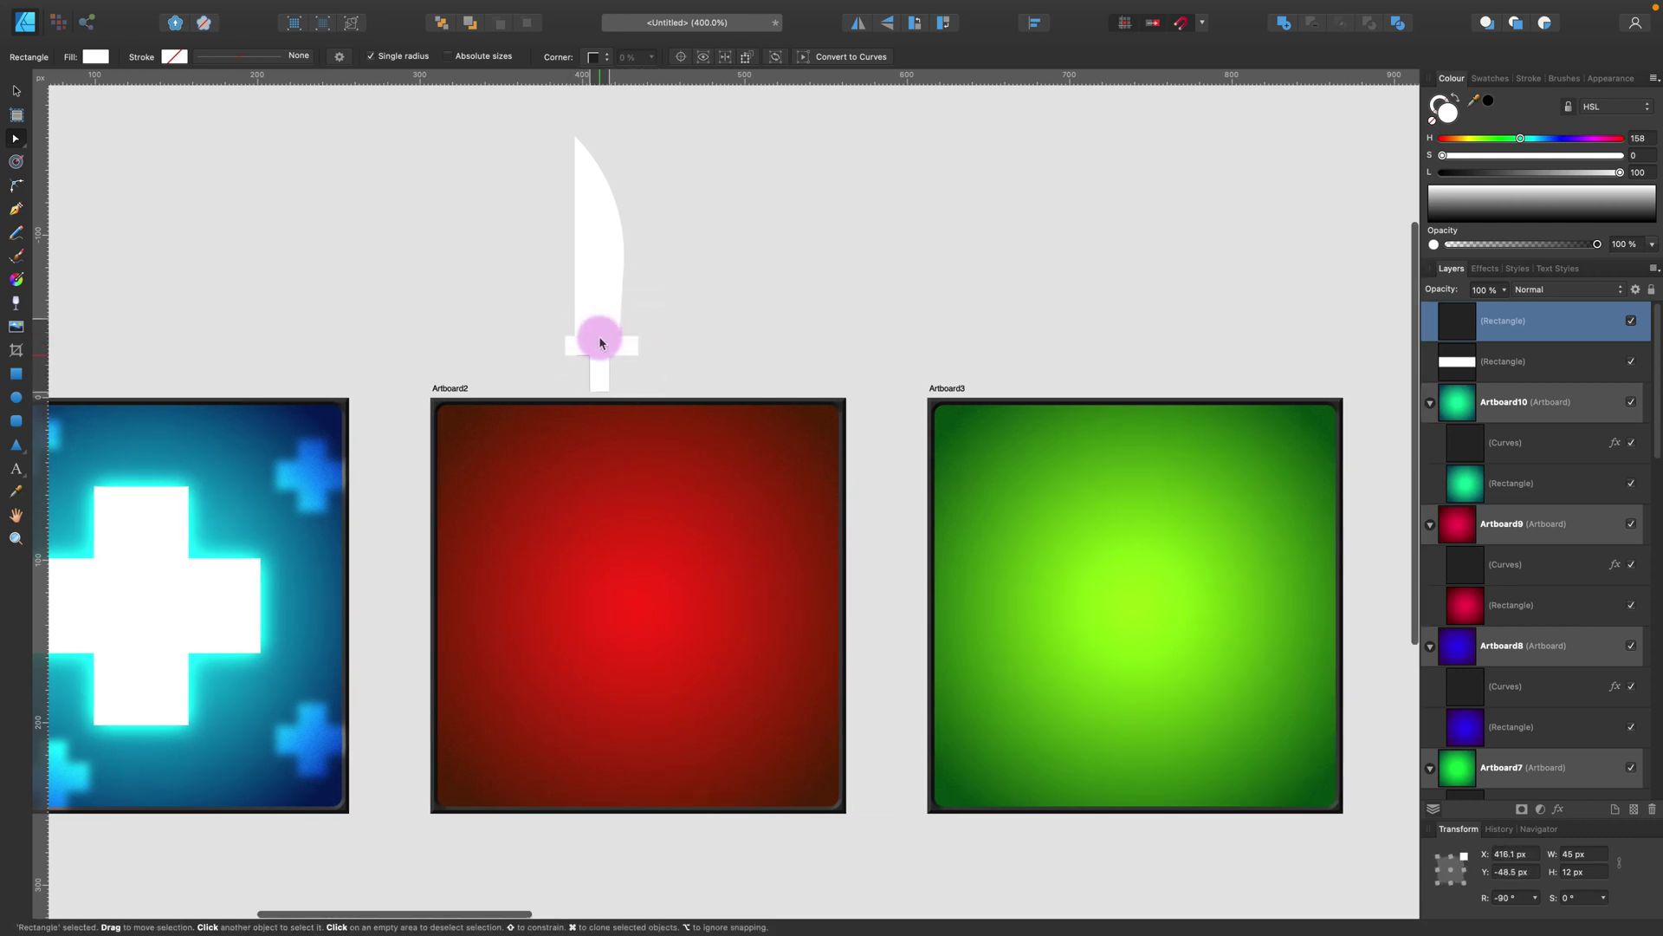
Step: Move the handle, guard and blade onto Artboard2 and assemble them into a knife
{"action": "scroll", "coordinate": [615, 482], "scroll_direction": "up", "scroll_amount": 1}
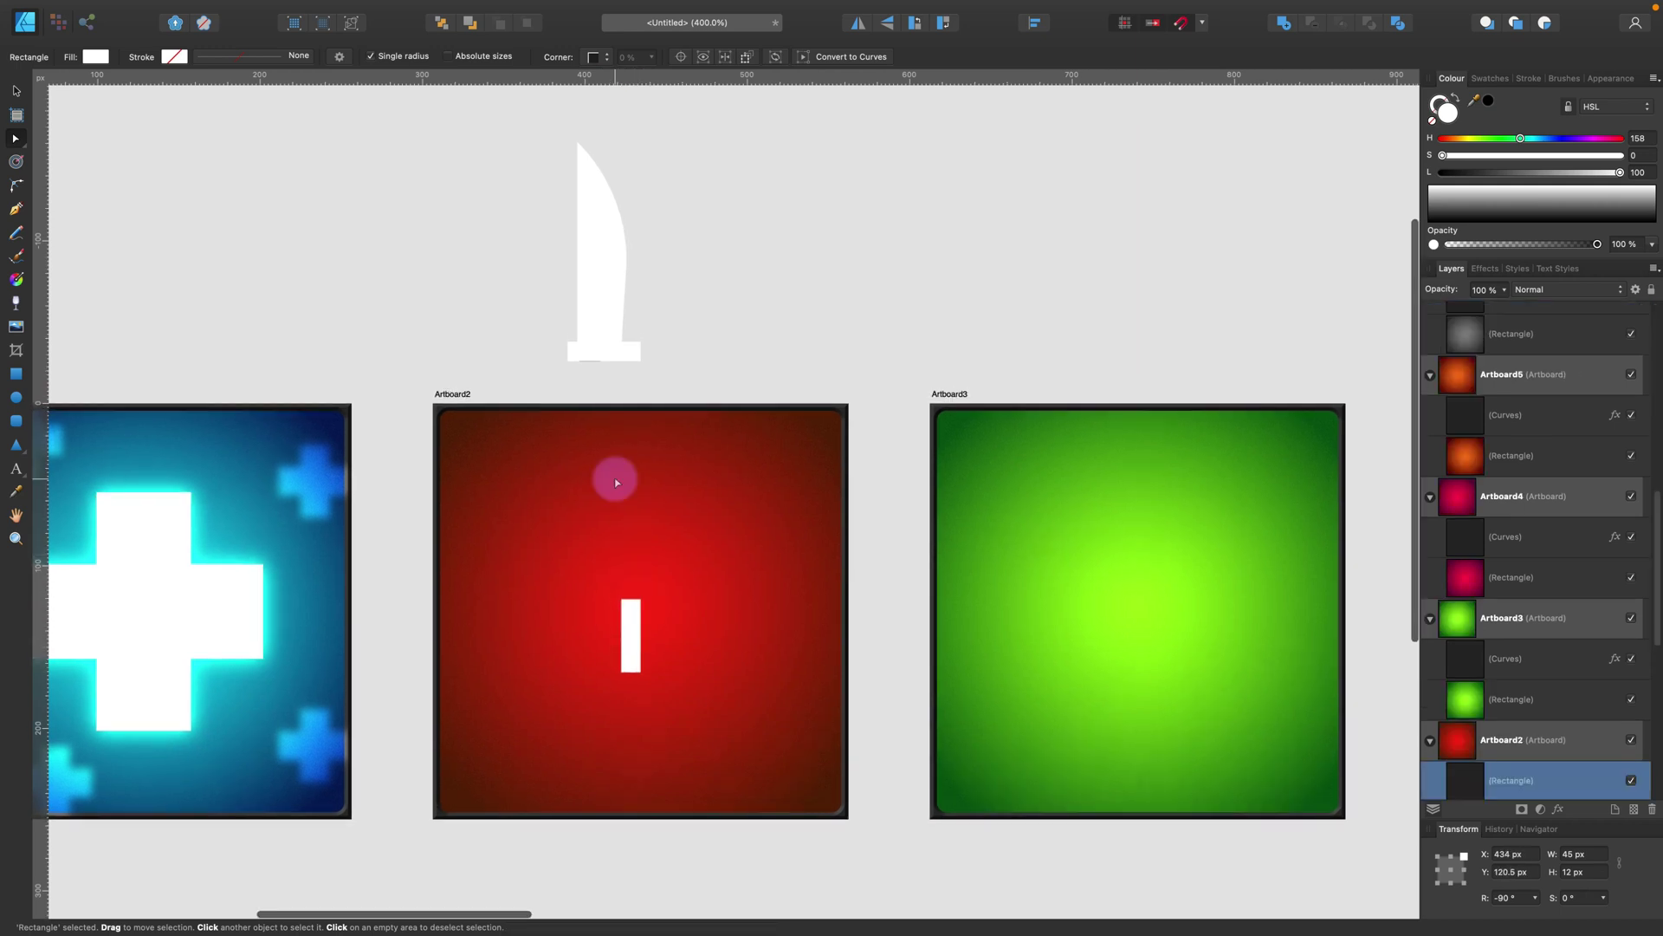
{"action": "left_click", "coordinate": [627, 352]}
{"action": "scroll", "coordinate": [627, 353], "scroll_direction": "down", "scroll_amount": 1}
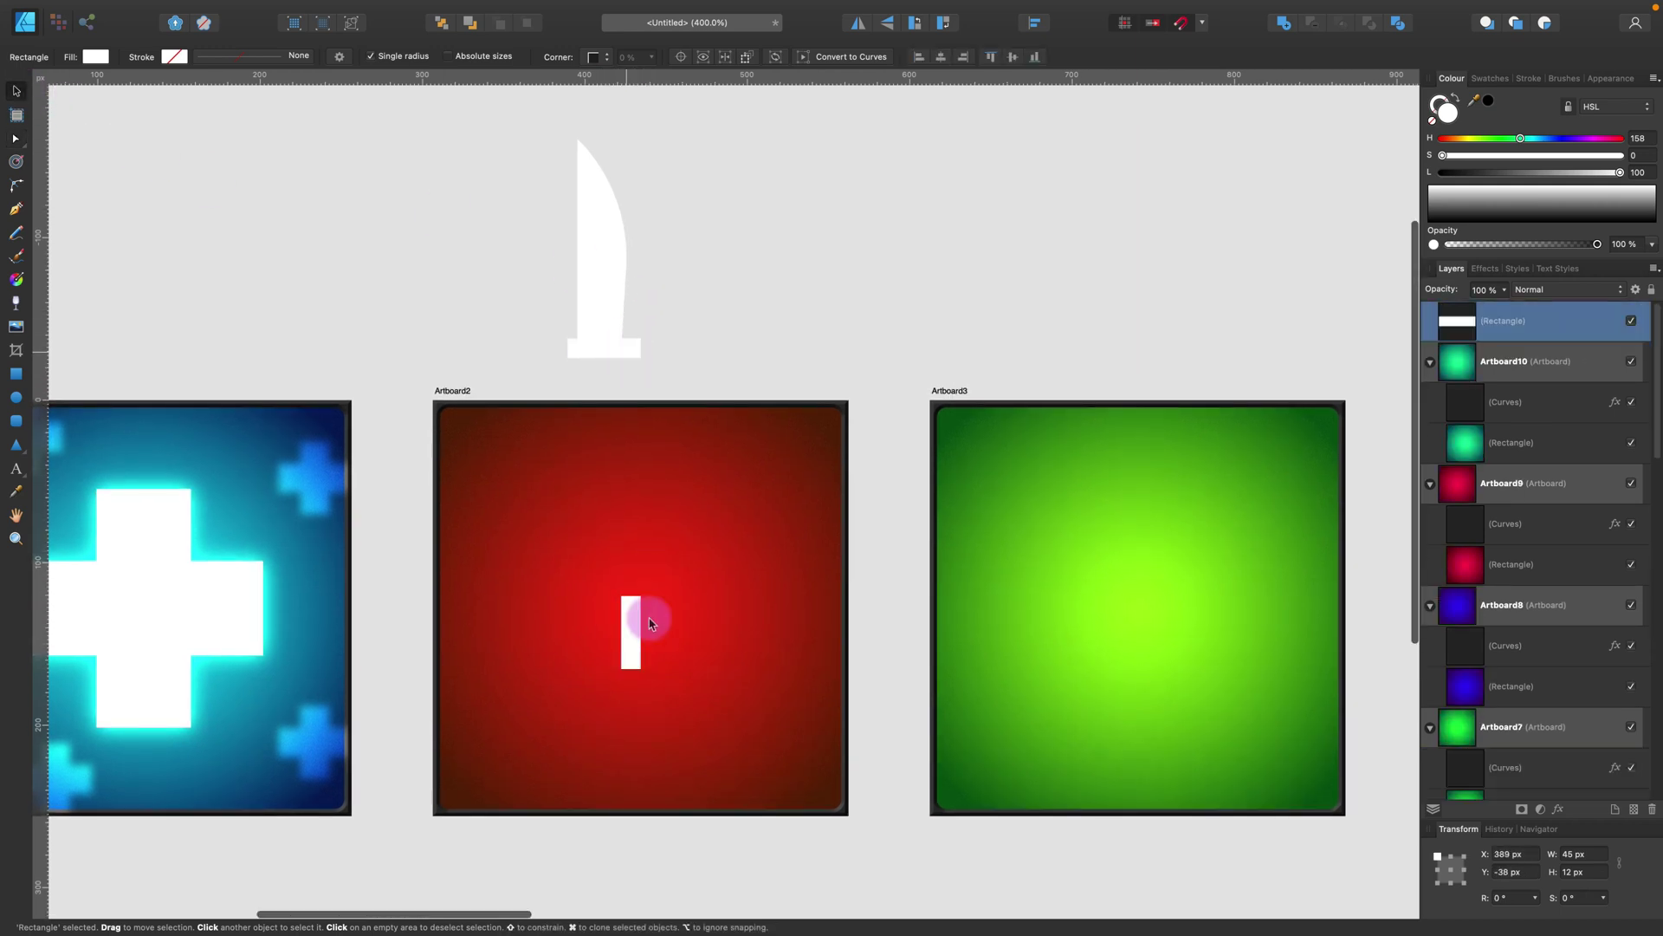
{"action": "left_click_drag", "start_coordinate": [594, 326], "coordinate": [625, 602]}
{"action": "scroll", "coordinate": [663, 618], "scroll_direction": "left", "scroll_amount": 1}
{"action": "key", "text": "space"}
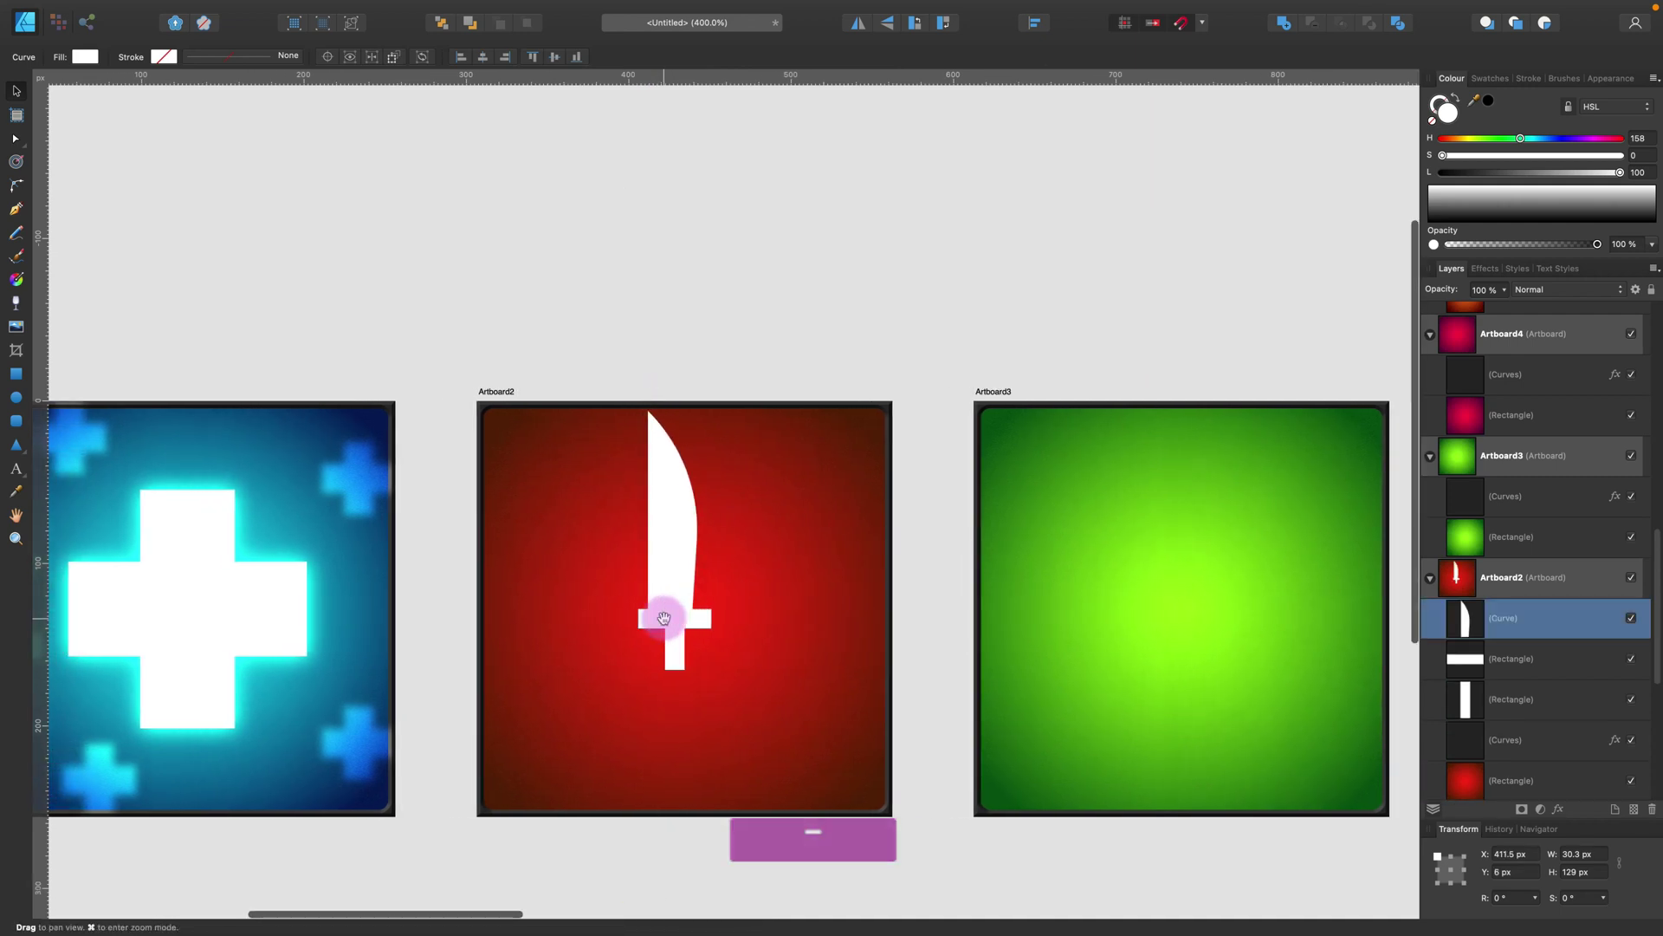
Step: Lower the knife's handle on Artboard2 and move the guard down onto its upper end
{"action": "key", "text": "super+equal"}
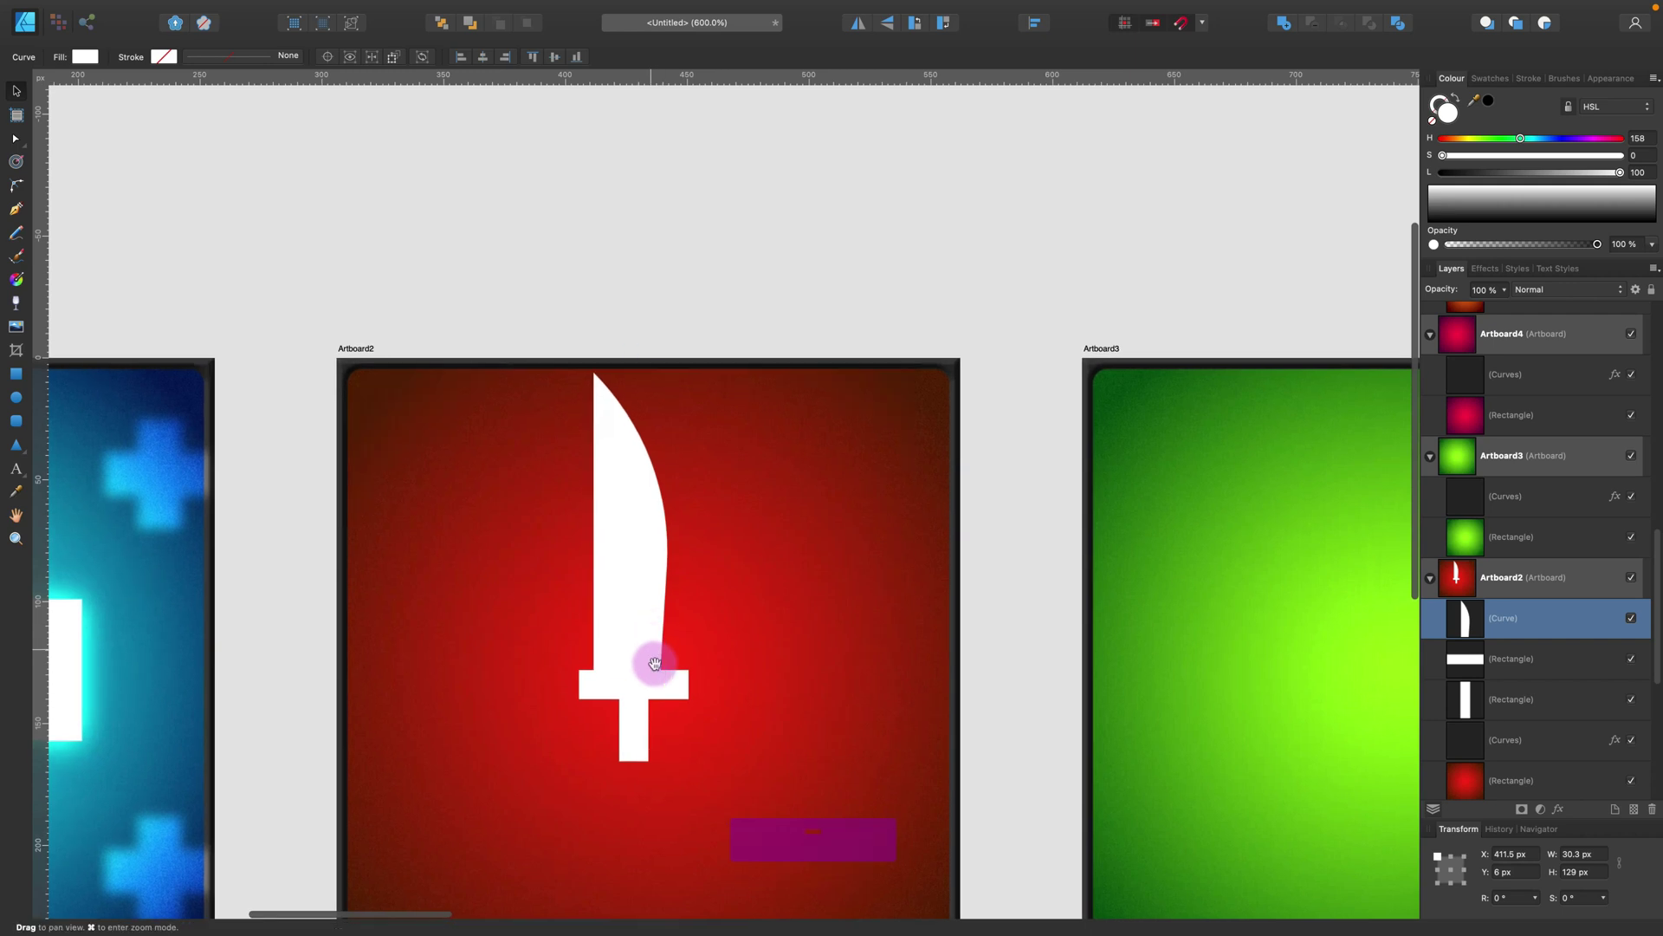
{"action": "left_click_drag", "start_coordinate": [655, 663], "coordinate": [685, 466]}
{"action": "mouse_move", "coordinate": [674, 530]}
{"action": "left_mouse_down"}
{"action": "mouse_move", "coordinate": [661, 624]}
{"action": "mouse_move", "coordinate": [673, 549]}
{"action": "left_mouse_up"}
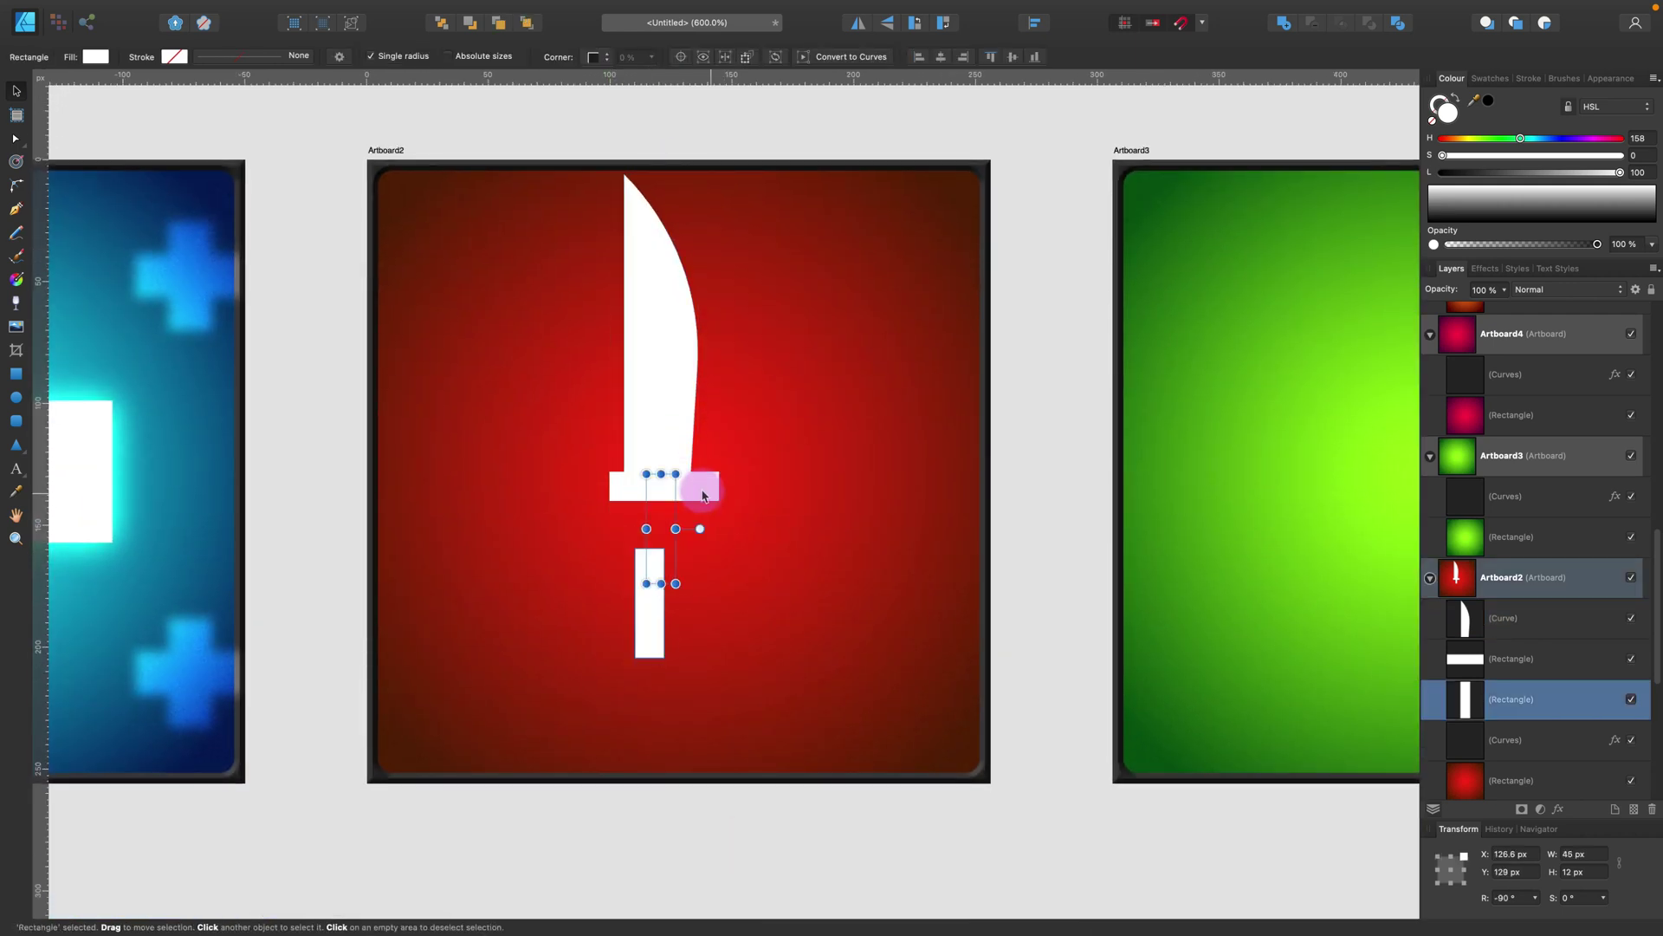
{"action": "left_click_drag", "start_coordinate": [702, 495], "coordinate": [682, 561]}
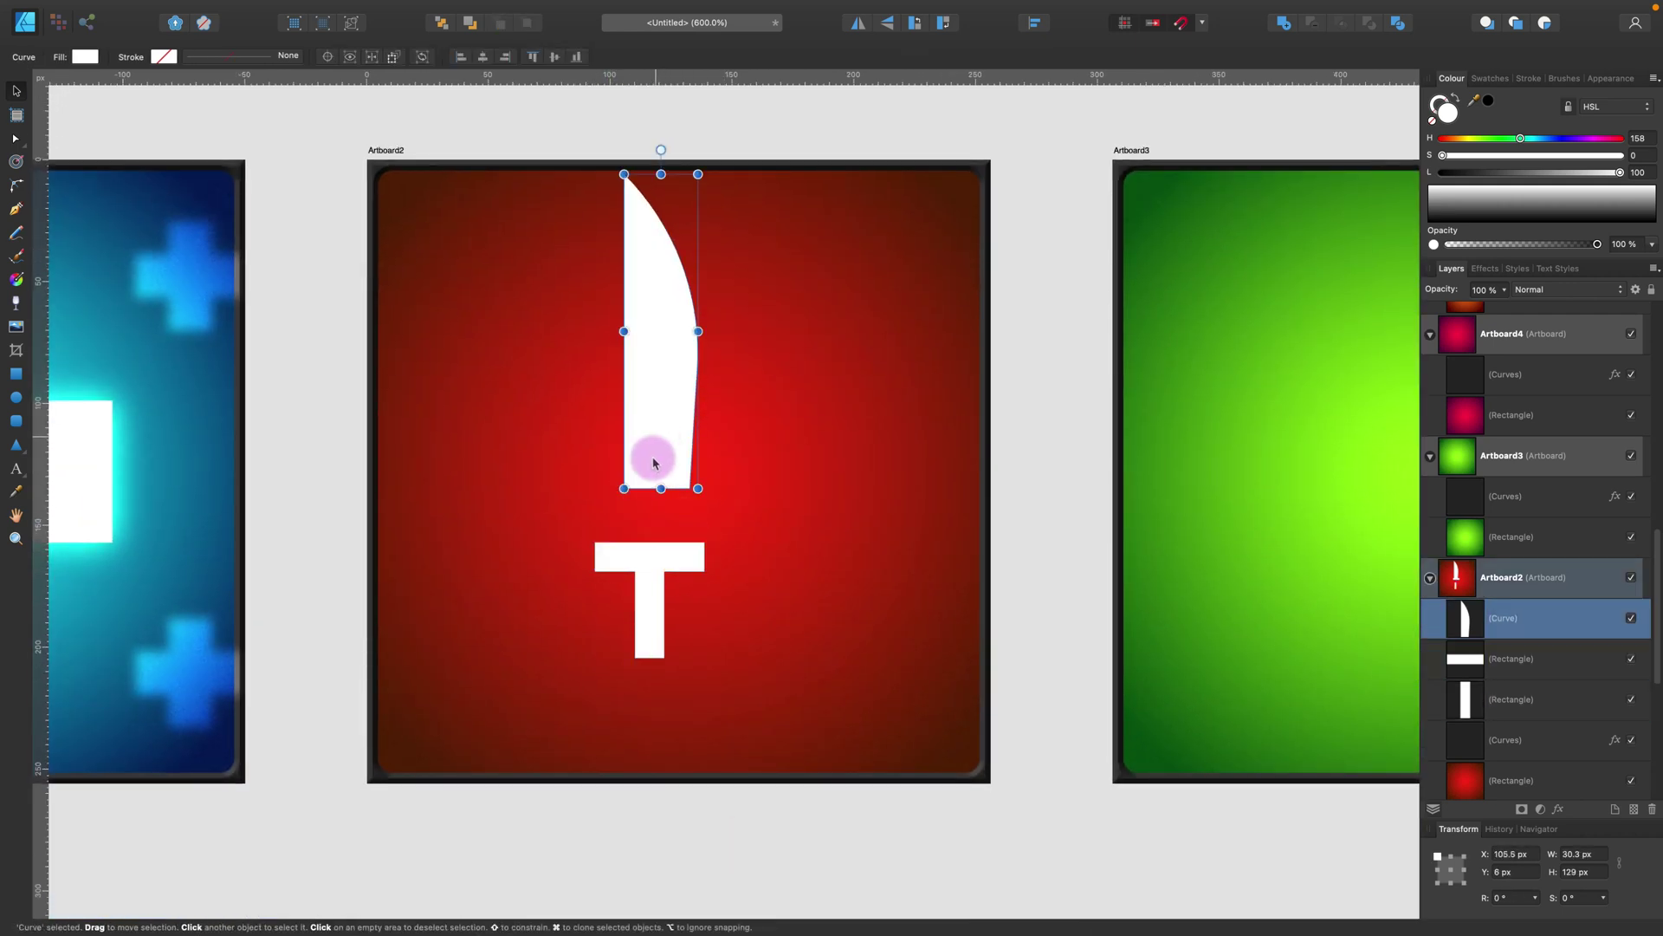
Step: Move the blade down onto the guard, enlarge it proportionally to about 35 by 148 px and centre it over the guard
{"action": "left_click_drag", "start_coordinate": [650, 460], "coordinate": [650, 498]}
{"action": "left_click_drag", "start_coordinate": [687, 242], "coordinate": [720, 187]}
{"action": "scroll", "coordinate": [705, 345], "scroll_direction": "up", "scroll_amount": 1}
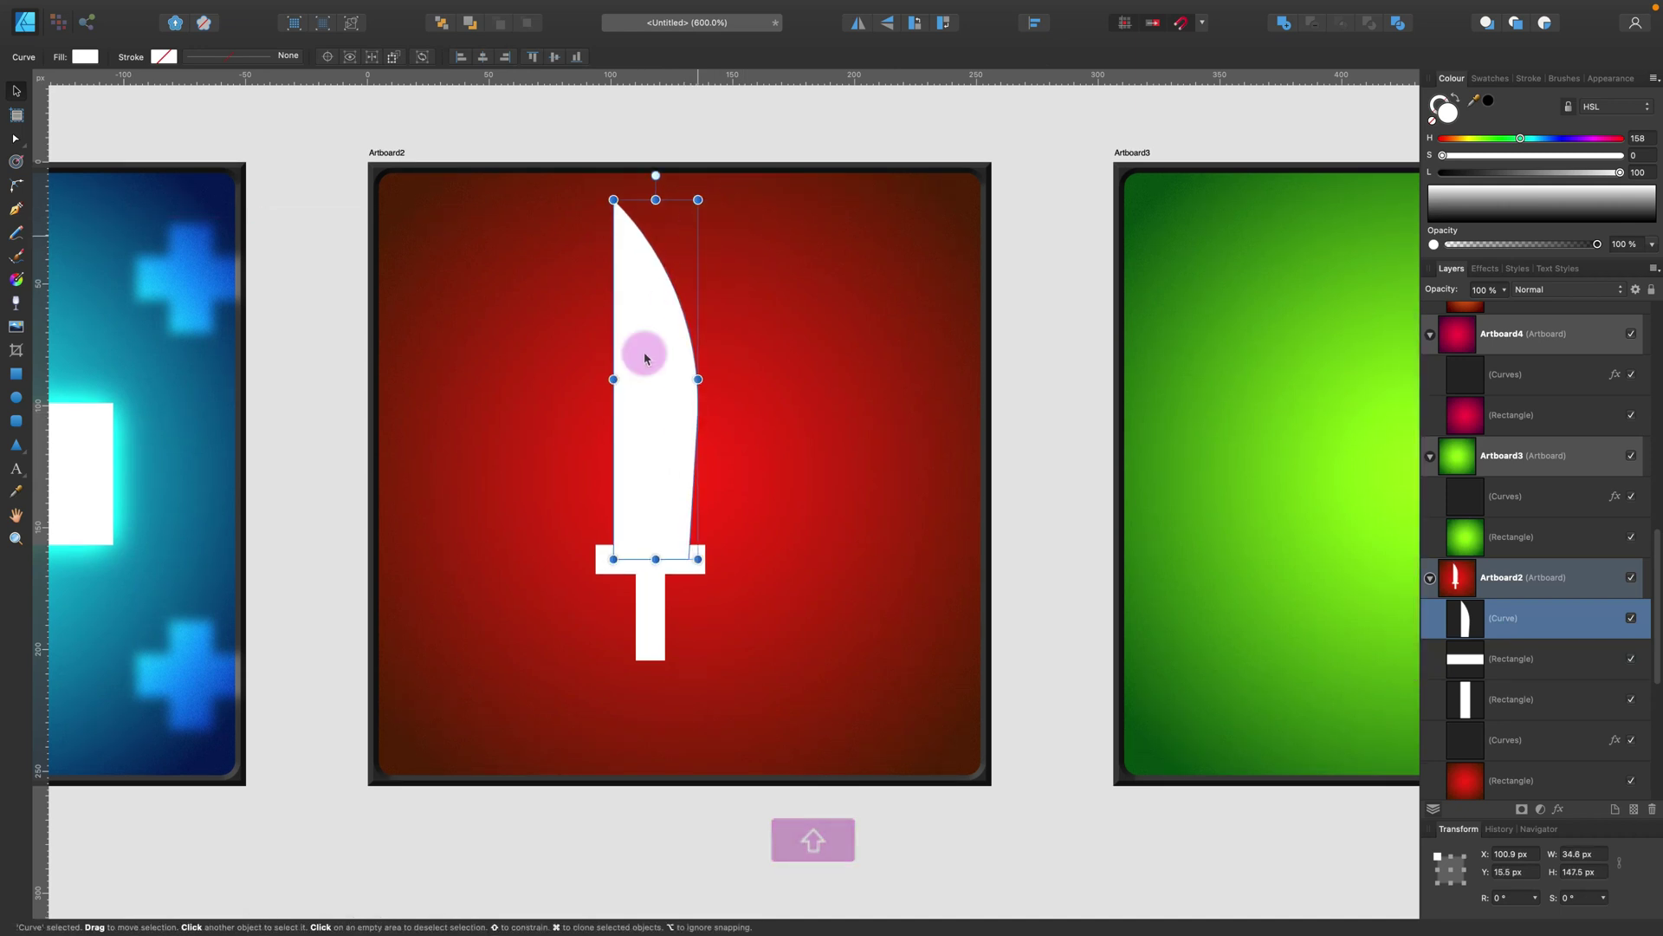
{"action": "left_click_drag", "start_coordinate": [648, 458], "coordinate": [648, 455]}
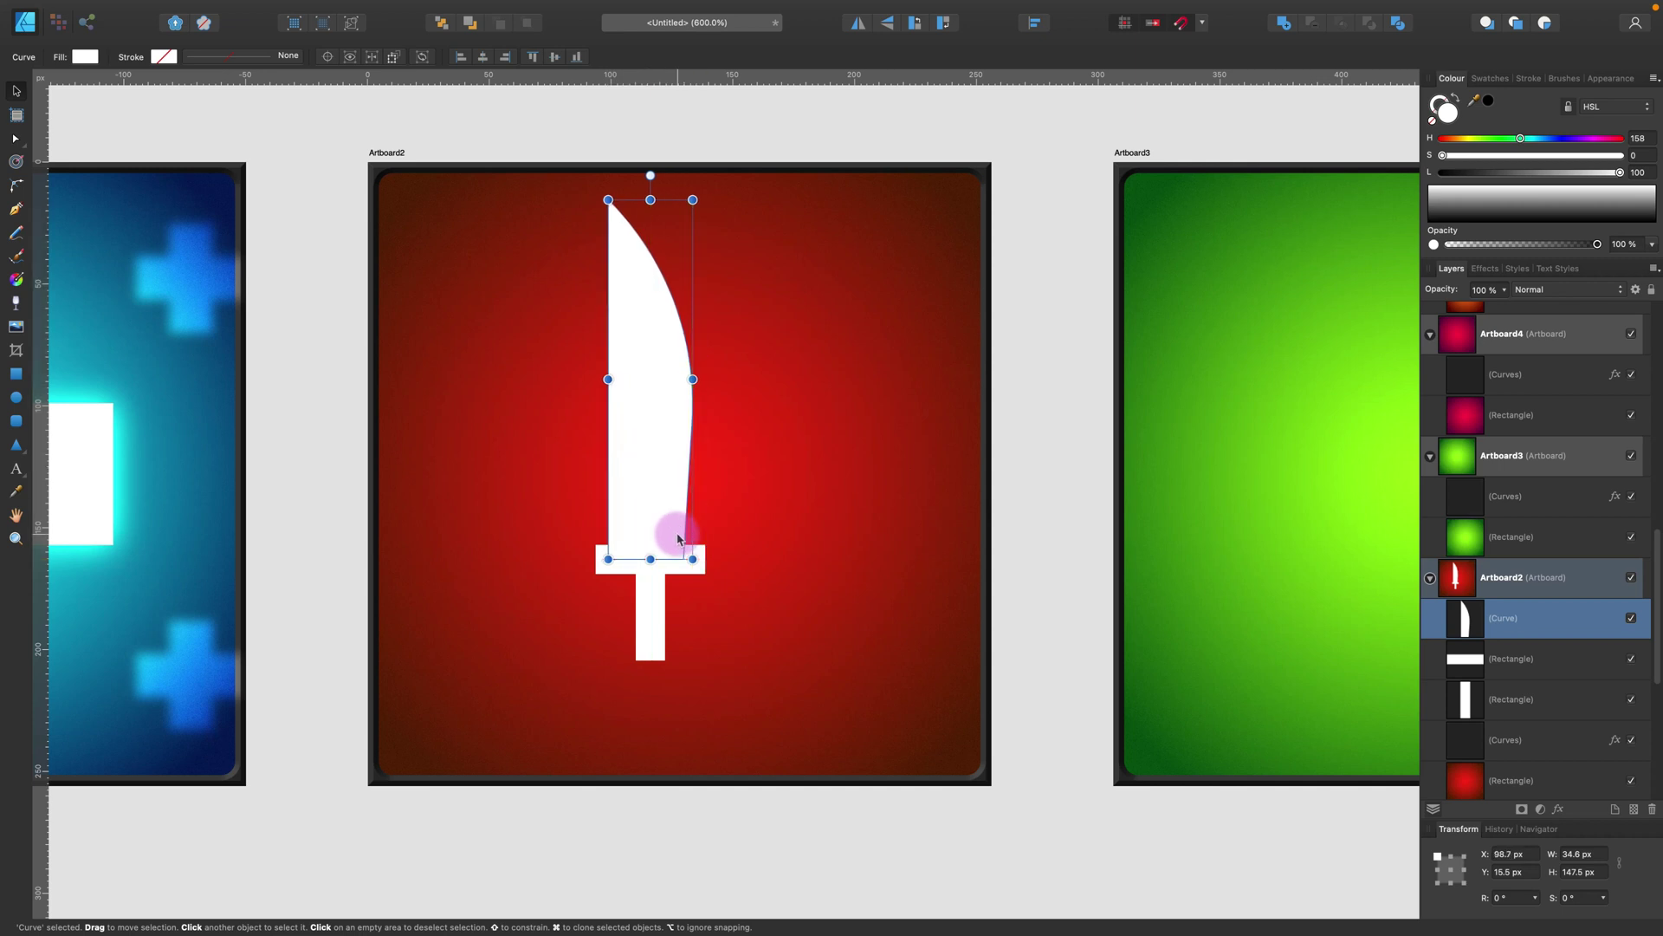
Step: Narrow the guard symmetrically about its centre to a width of about 40 px
{"action": "left_click", "coordinate": [694, 563]}
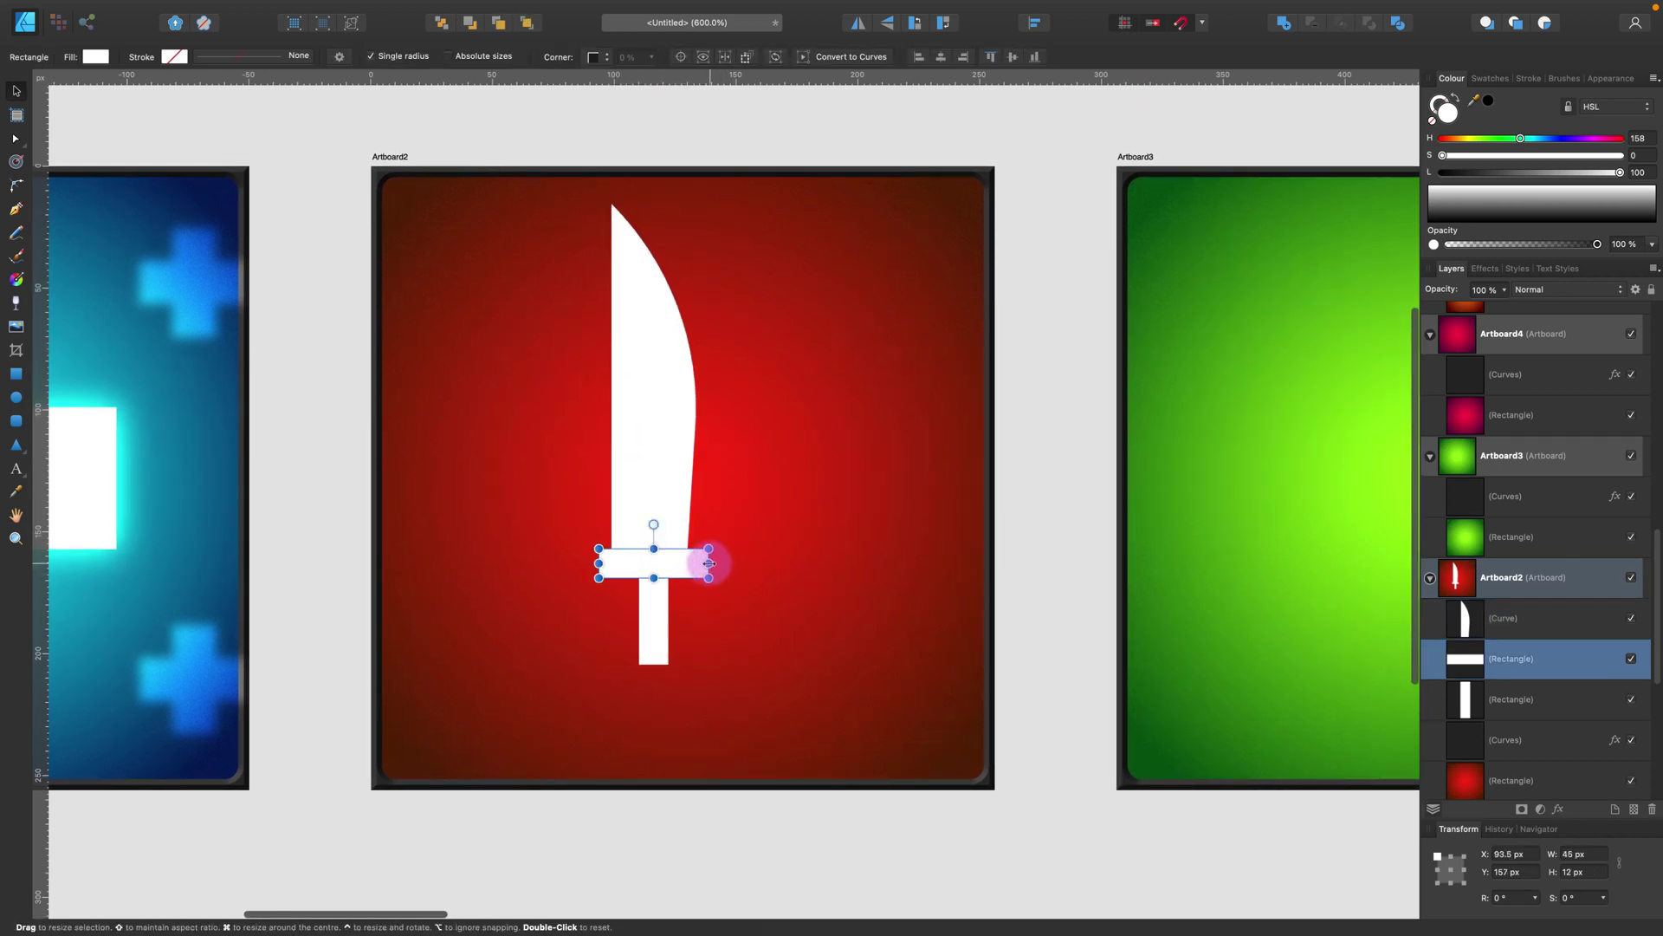
{"action": "left_click_drag", "start_coordinate": [696, 564], "coordinate": [696, 563]}
{"action": "scroll", "coordinate": [665, 564], "scroll_direction": "down", "scroll_amount": 1}
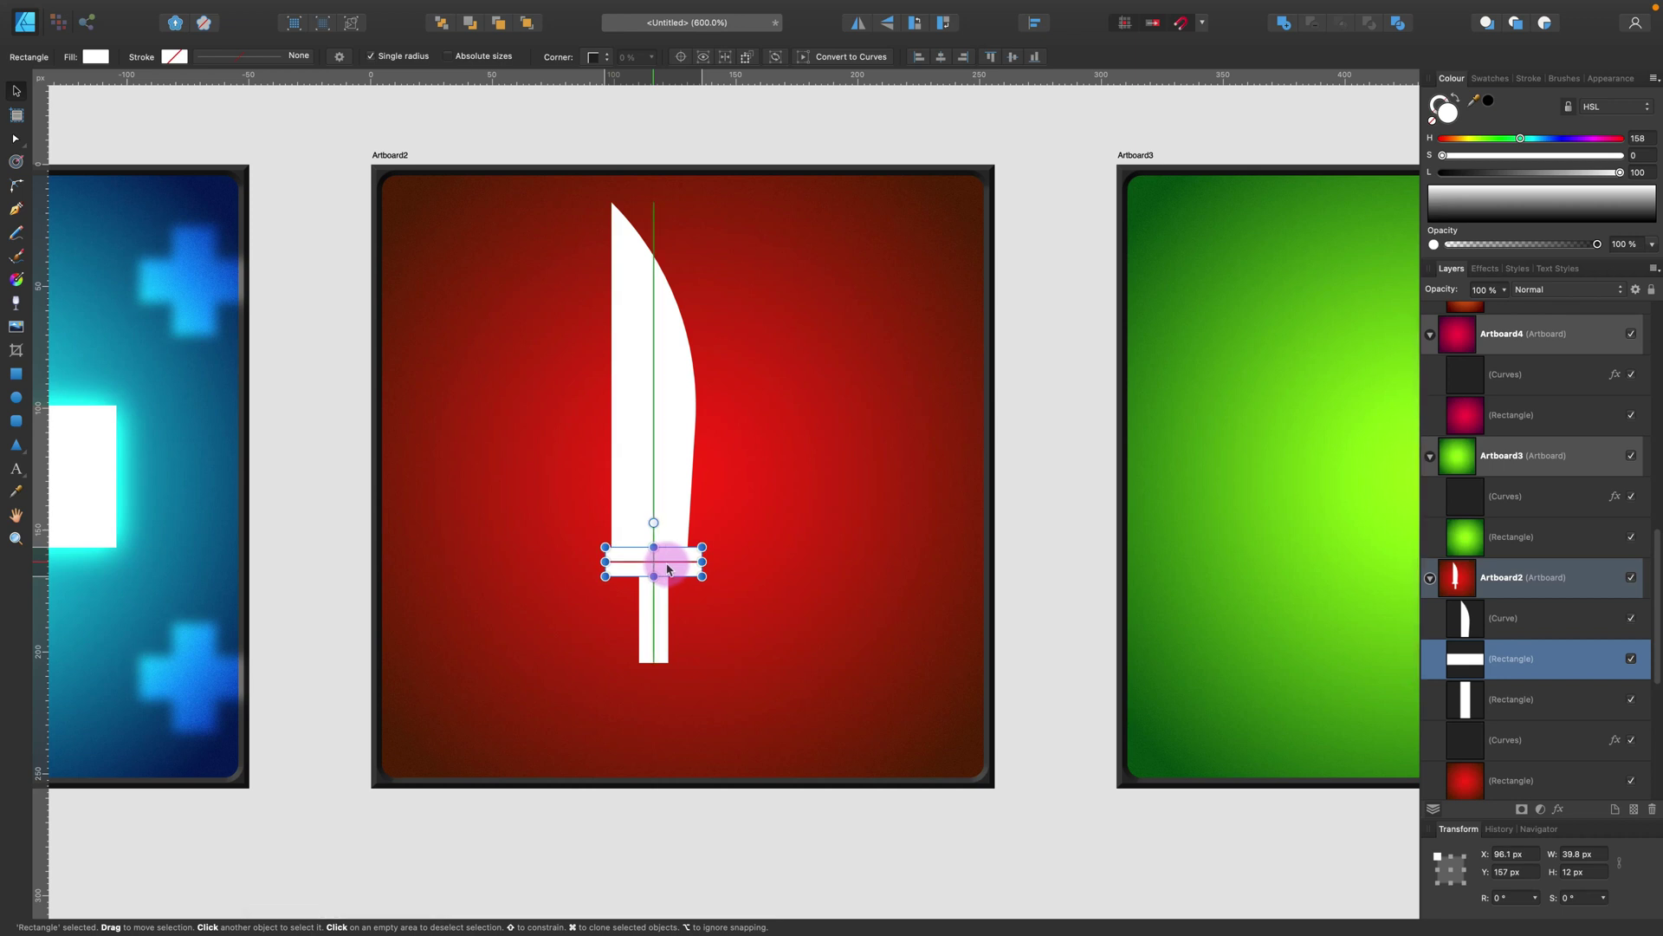
Step: Select the guard, blade and handle together and unite them into a single knife shape with the Add operation
{"action": "left_click", "coordinate": [660, 487], "text": "shift"}
{"action": "left_click", "coordinate": [649, 620], "text": "shift"}
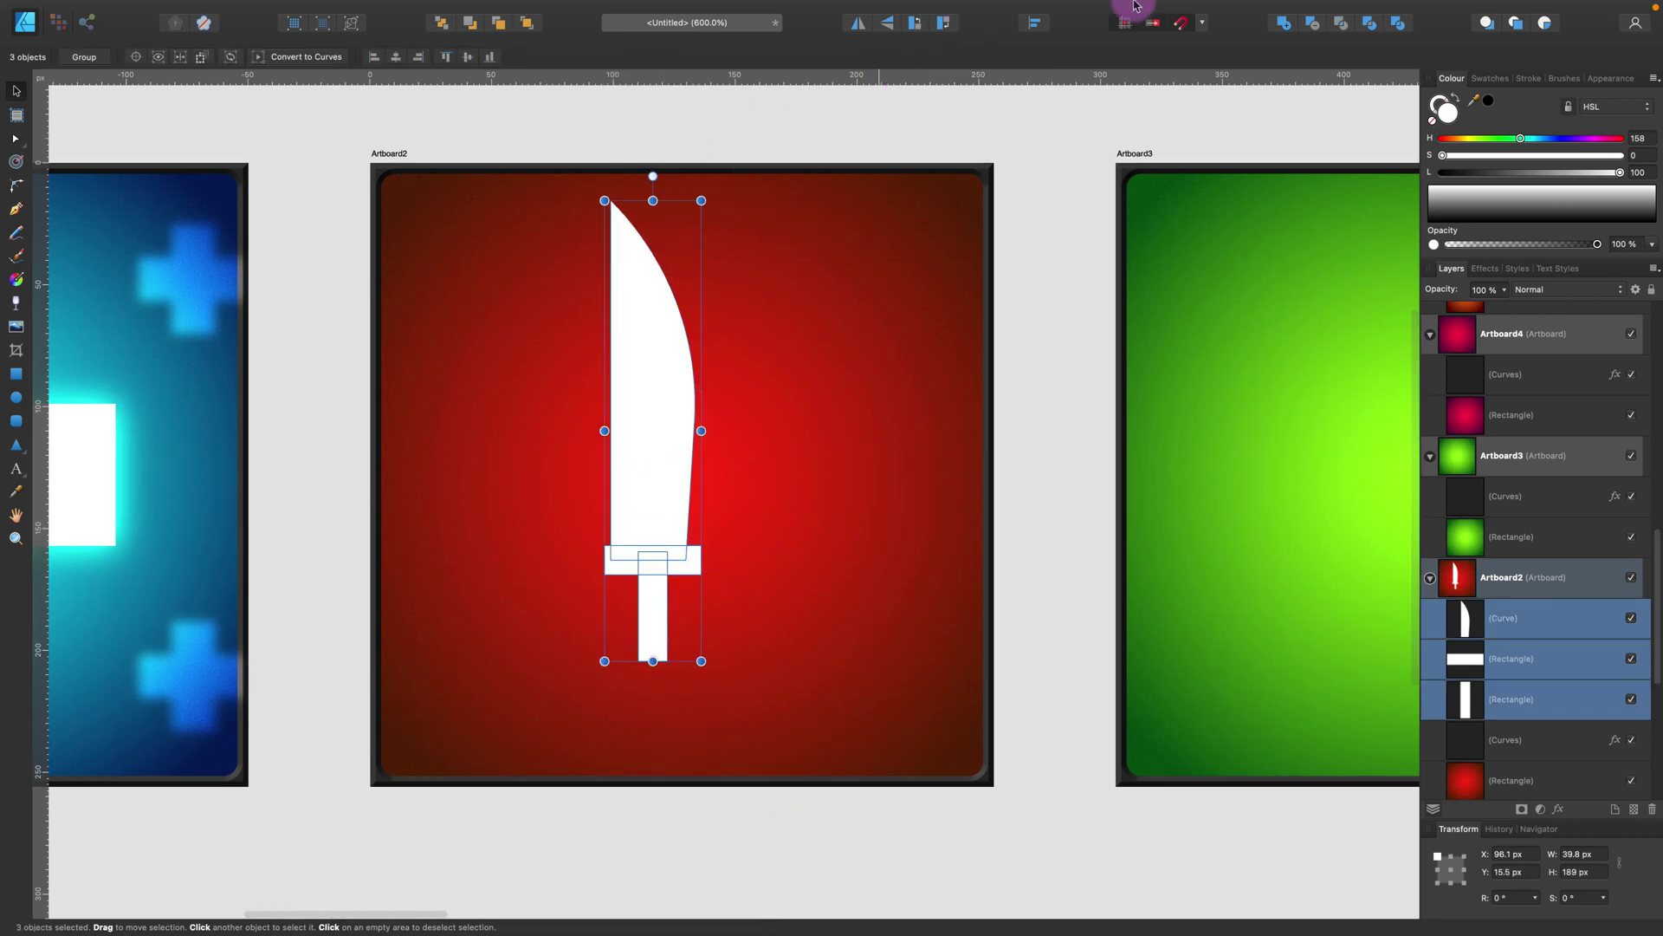
{"action": "left_click", "coordinate": [1281, 22]}
{"action": "scroll", "coordinate": [664, 442], "scroll_direction": "up", "scroll_amount": 1}
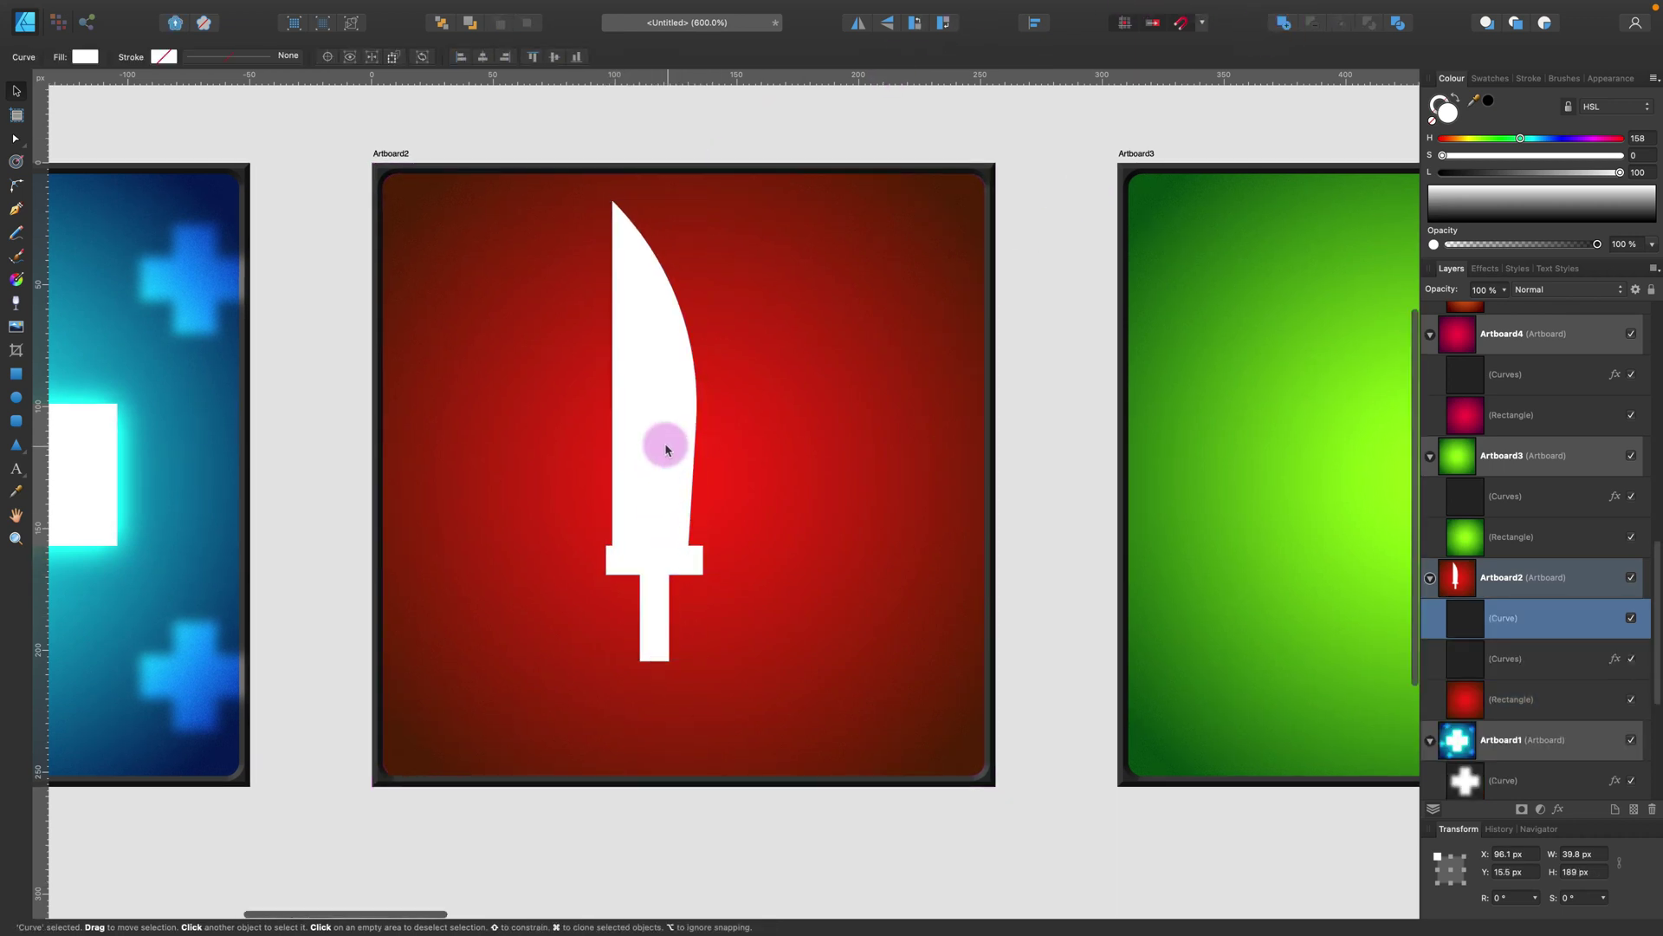
Step: Rotate the knife to -45° and scale it to about 50 by 238 px, positioned diagonally across the red tile
{"action": "scroll", "coordinate": [655, 187], "scroll_direction": "up", "scroll_amount": 1}
{"action": "left_click_drag", "start_coordinate": [654, 186], "coordinate": [798, 218]}
{"action": "left_click_drag", "start_coordinate": [708, 396], "coordinate": [933, 222]}
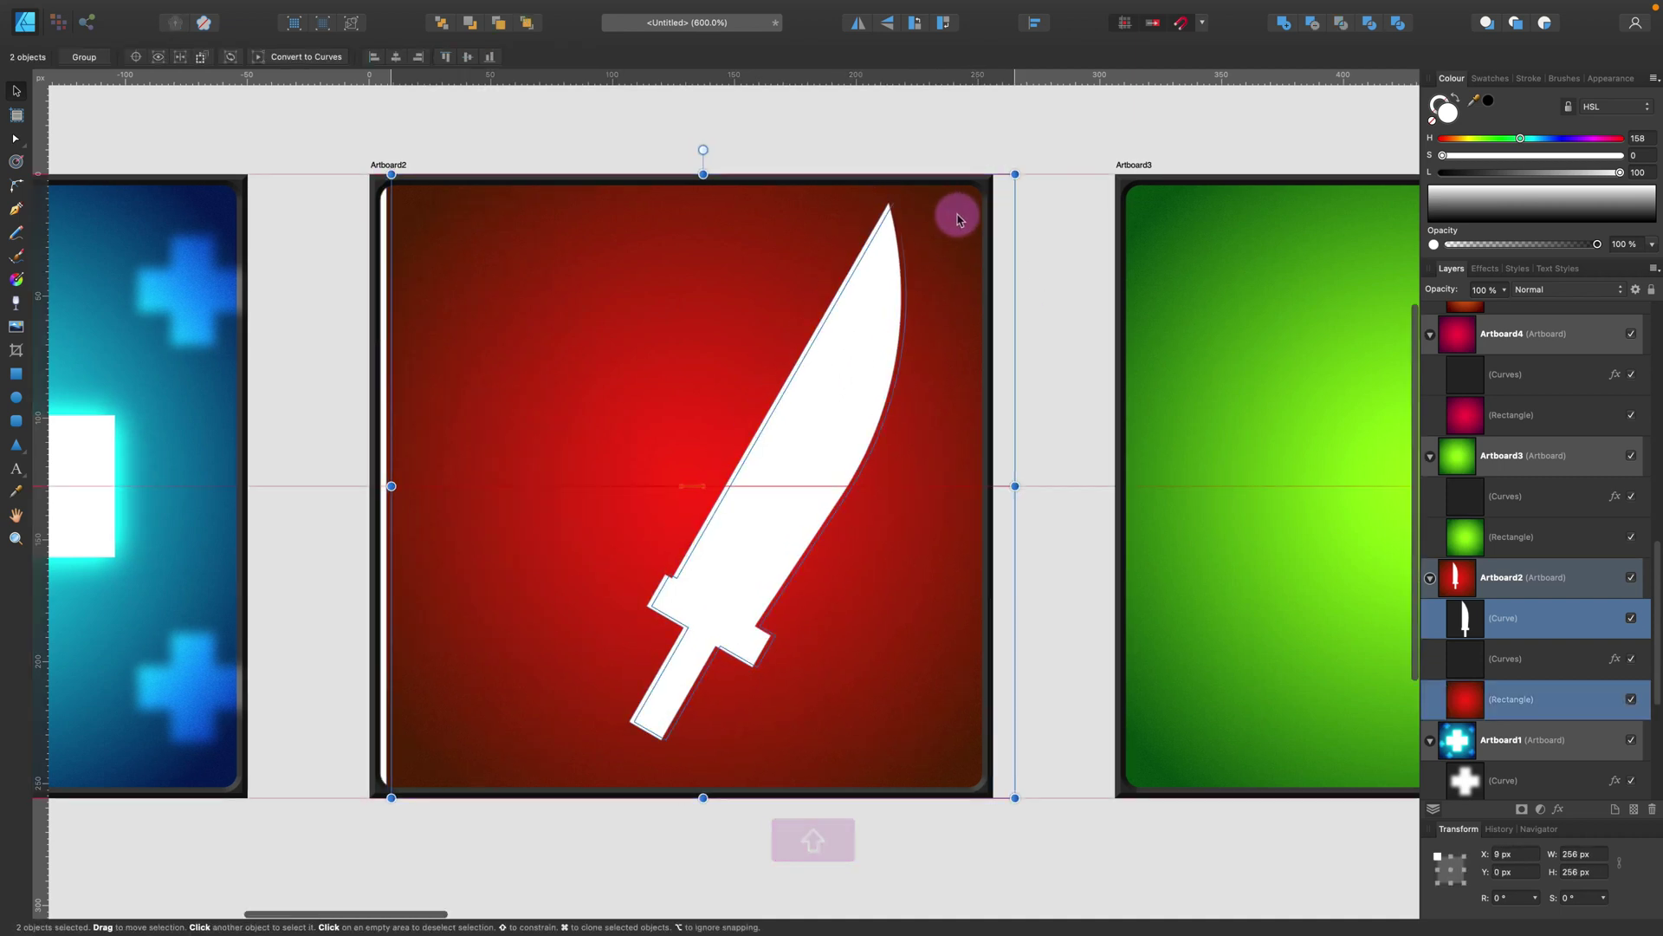
{"action": "key", "text": "super+z"}
{"action": "left_click_drag", "start_coordinate": [936, 204], "coordinate": [977, 223]}
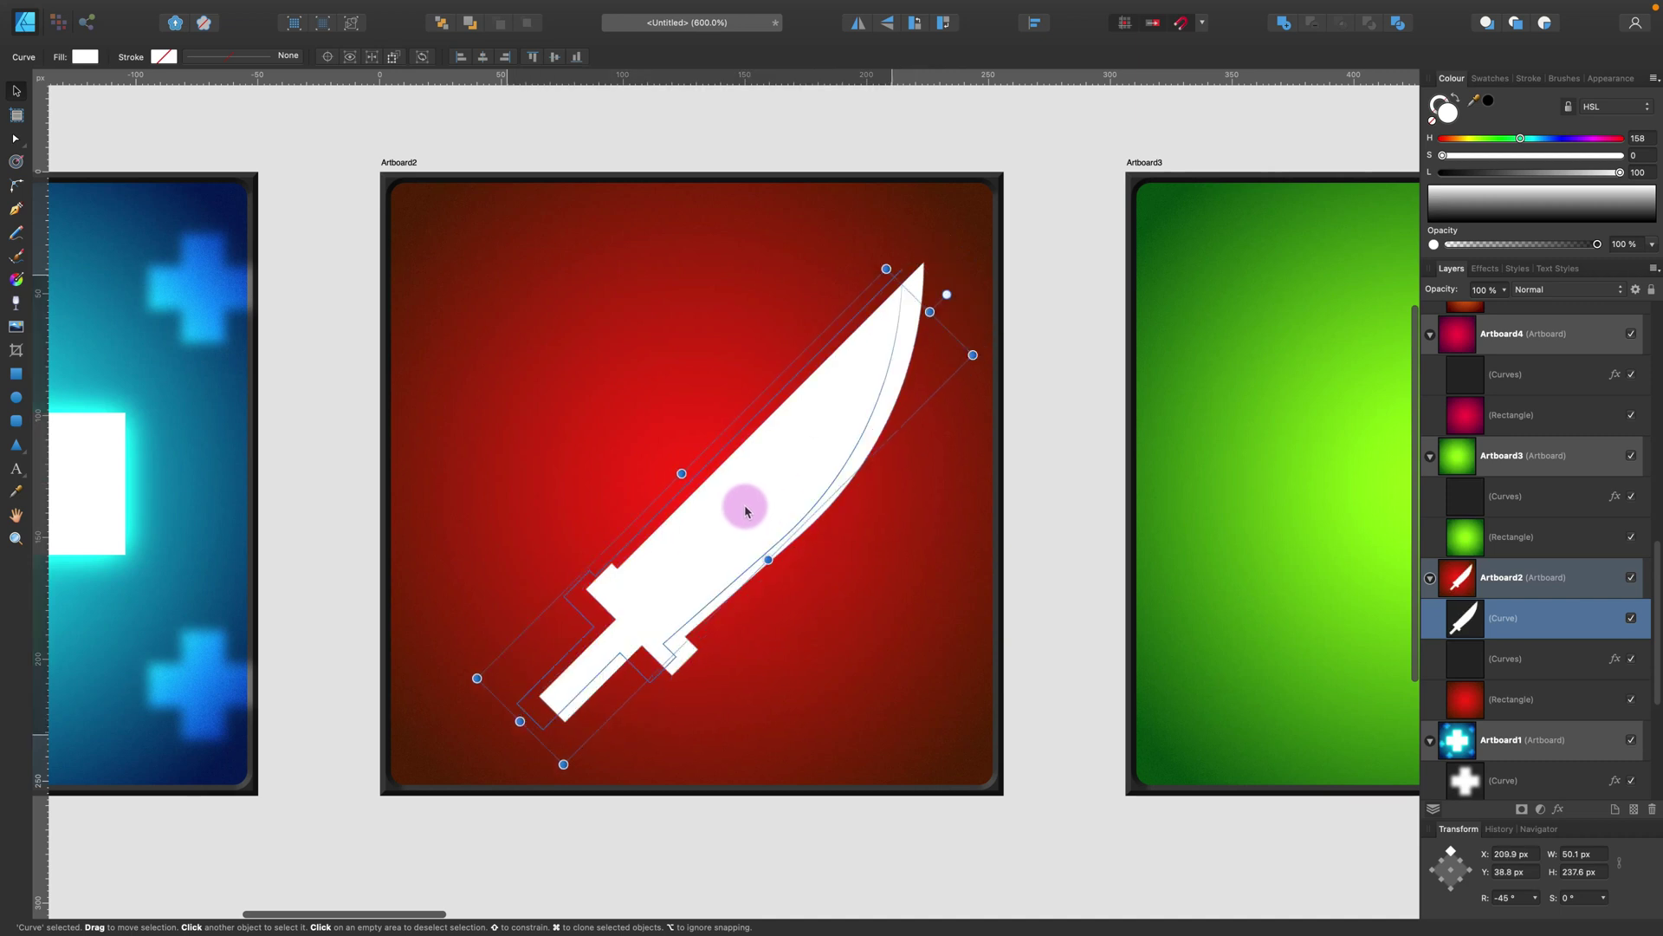
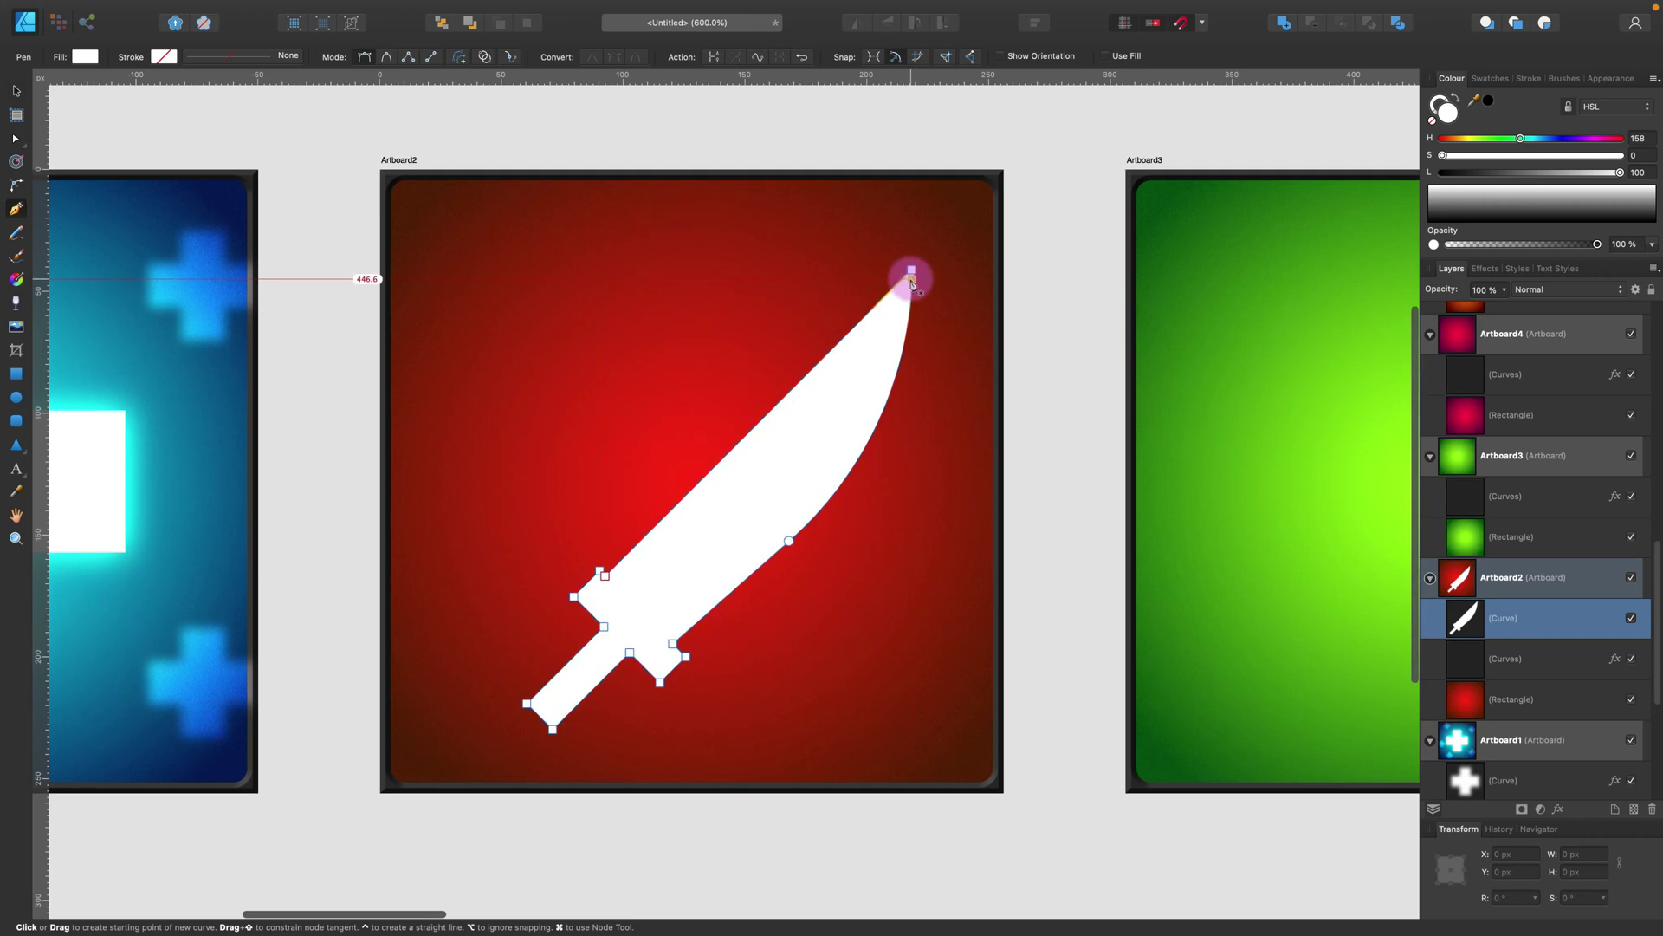
Step: Draw a closed curved shape with the Pen tool, arcing from the blade tip across the tile and back through the blade
{"action": "key", "text": "Escape"}
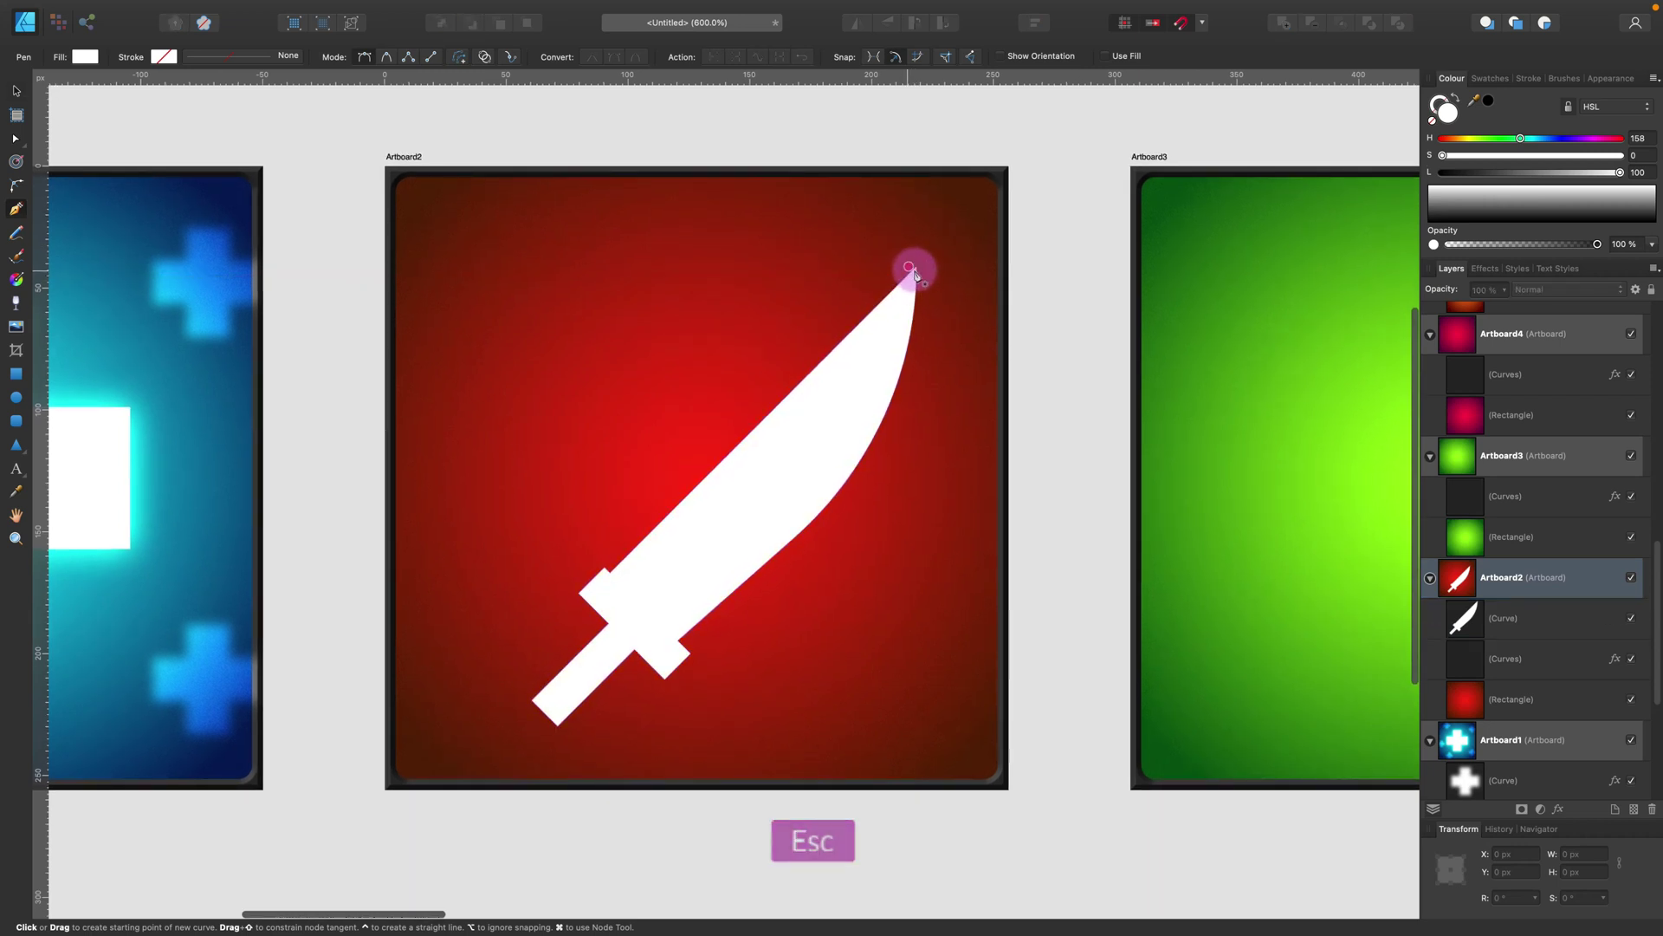
{"action": "scroll", "coordinate": [914, 273], "scroll_direction": "down", "scroll_amount": 1}
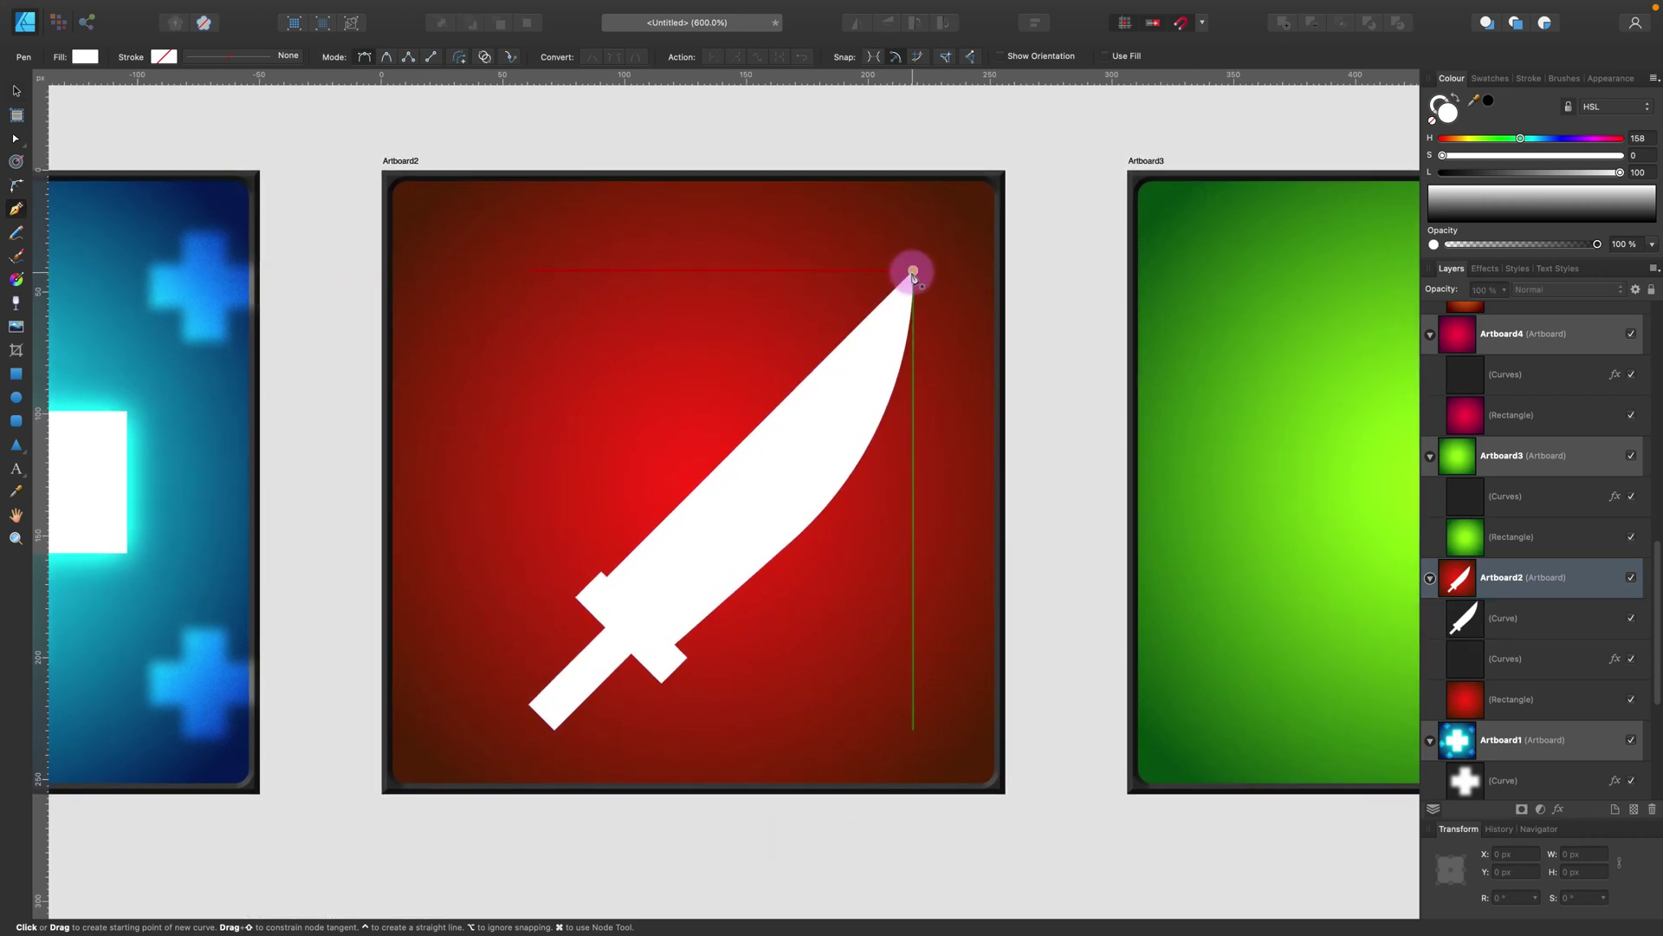
{"action": "left_click_drag", "start_coordinate": [471, 271], "coordinate": [260, 368]}
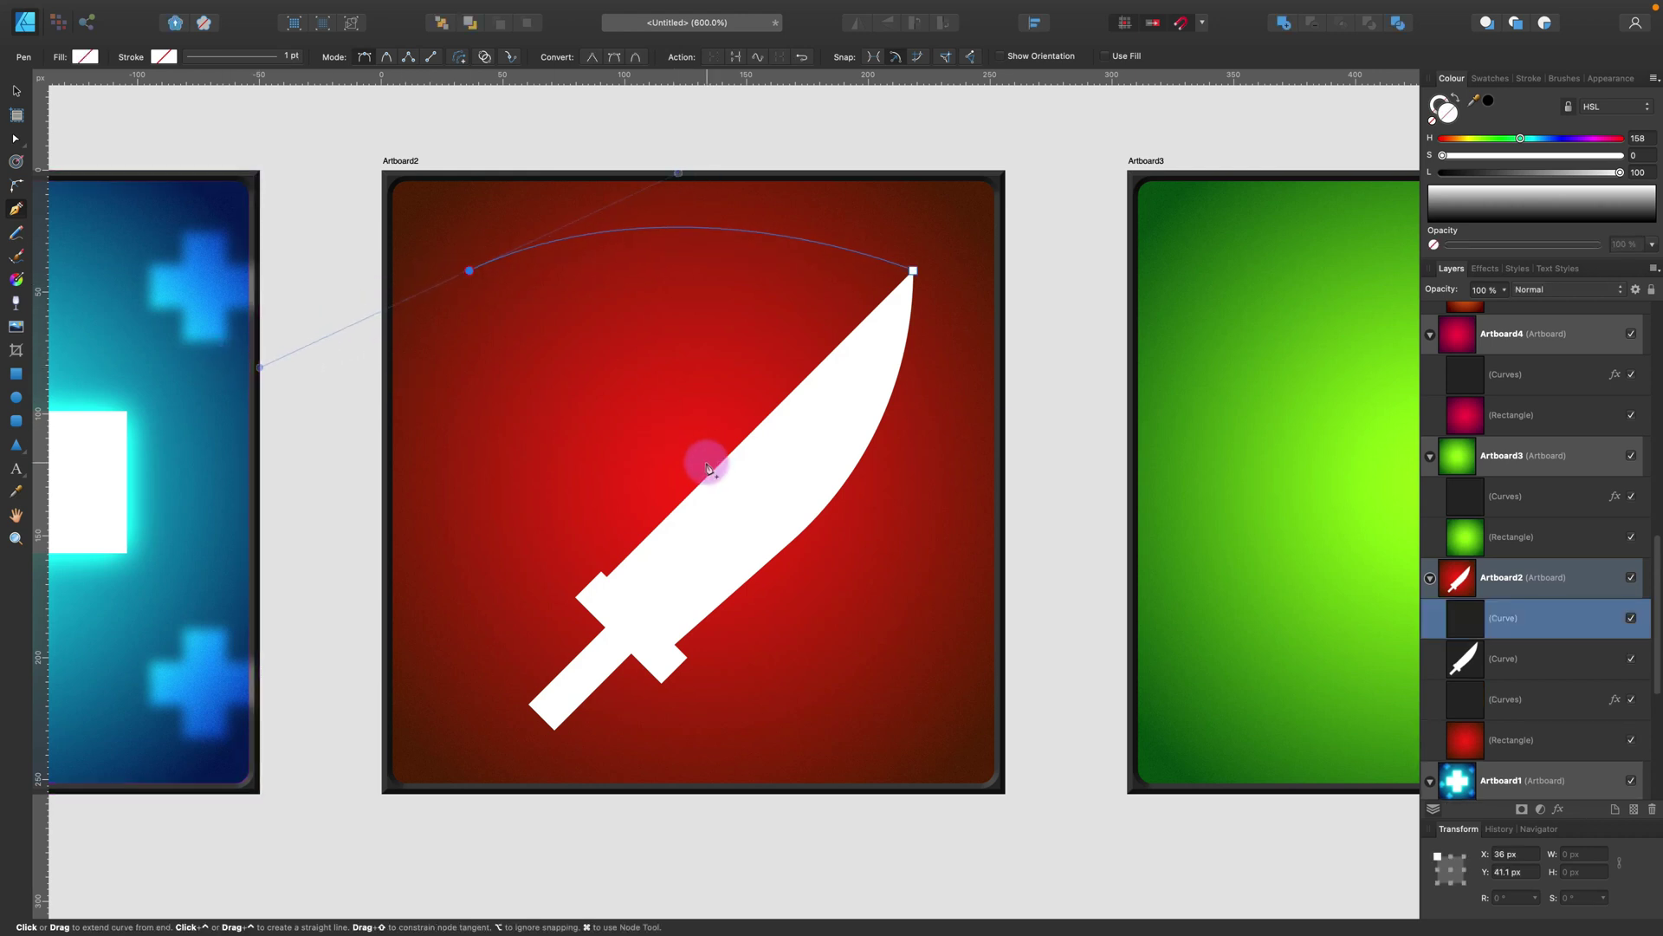
{"action": "left_click", "coordinate": [912, 274]}
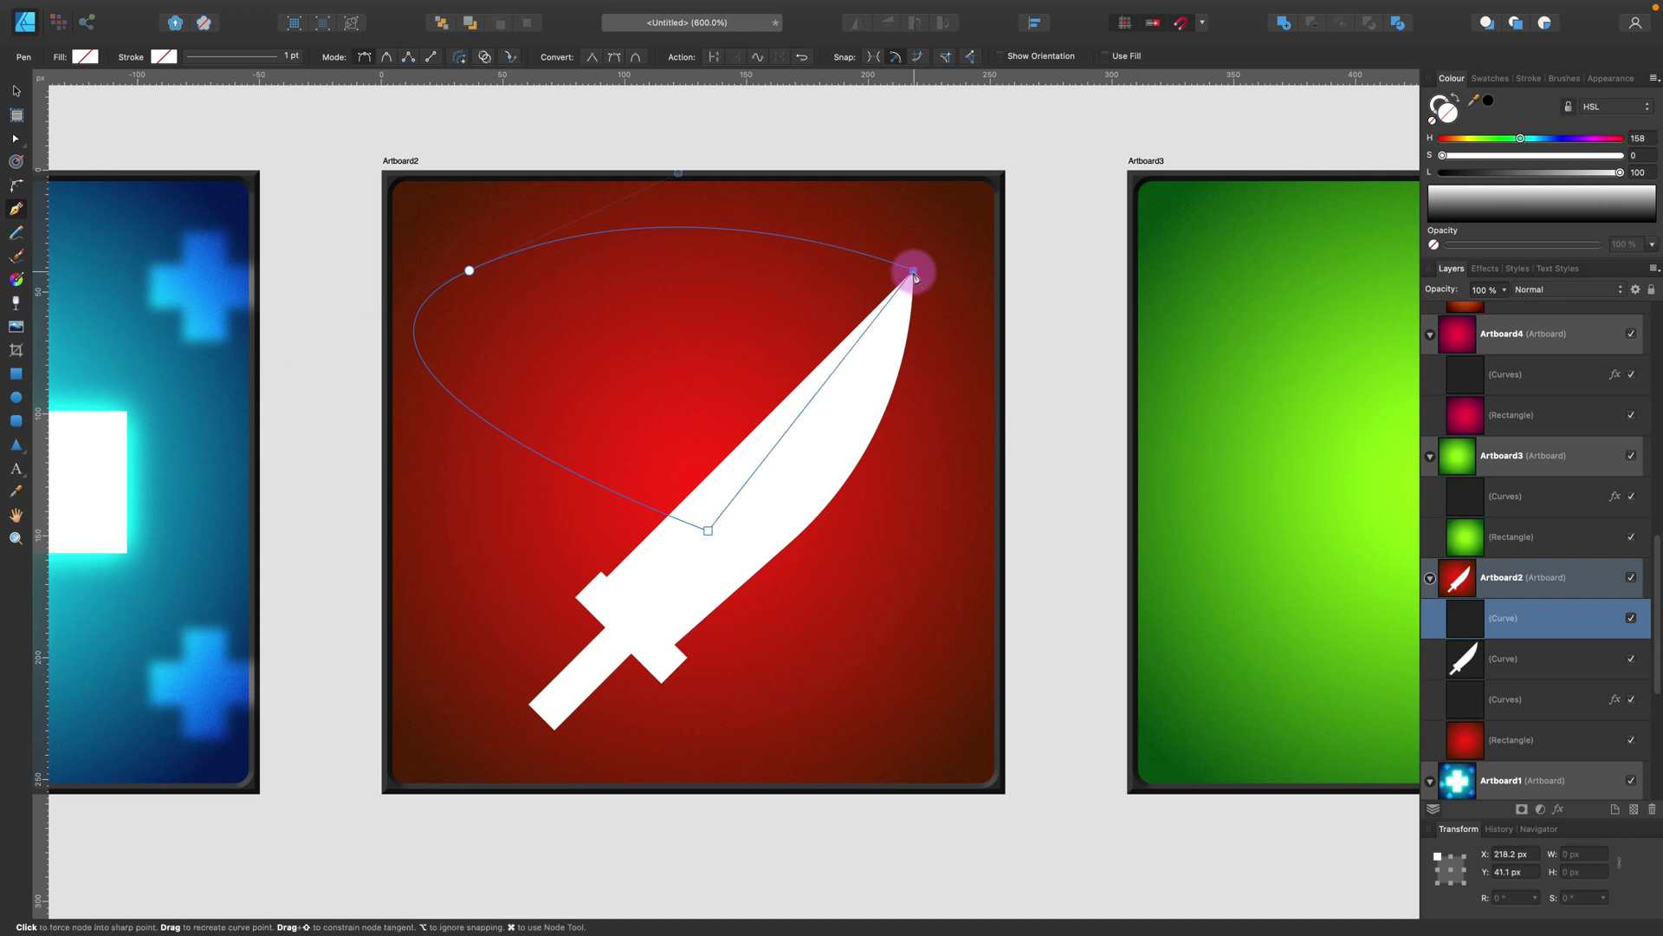
Step: Fill the new curved shape with white and set its blend mode to Overlay
{"action": "left_click", "coordinate": [1617, 159]}
{"action": "left_click", "coordinate": [1542, 290]}
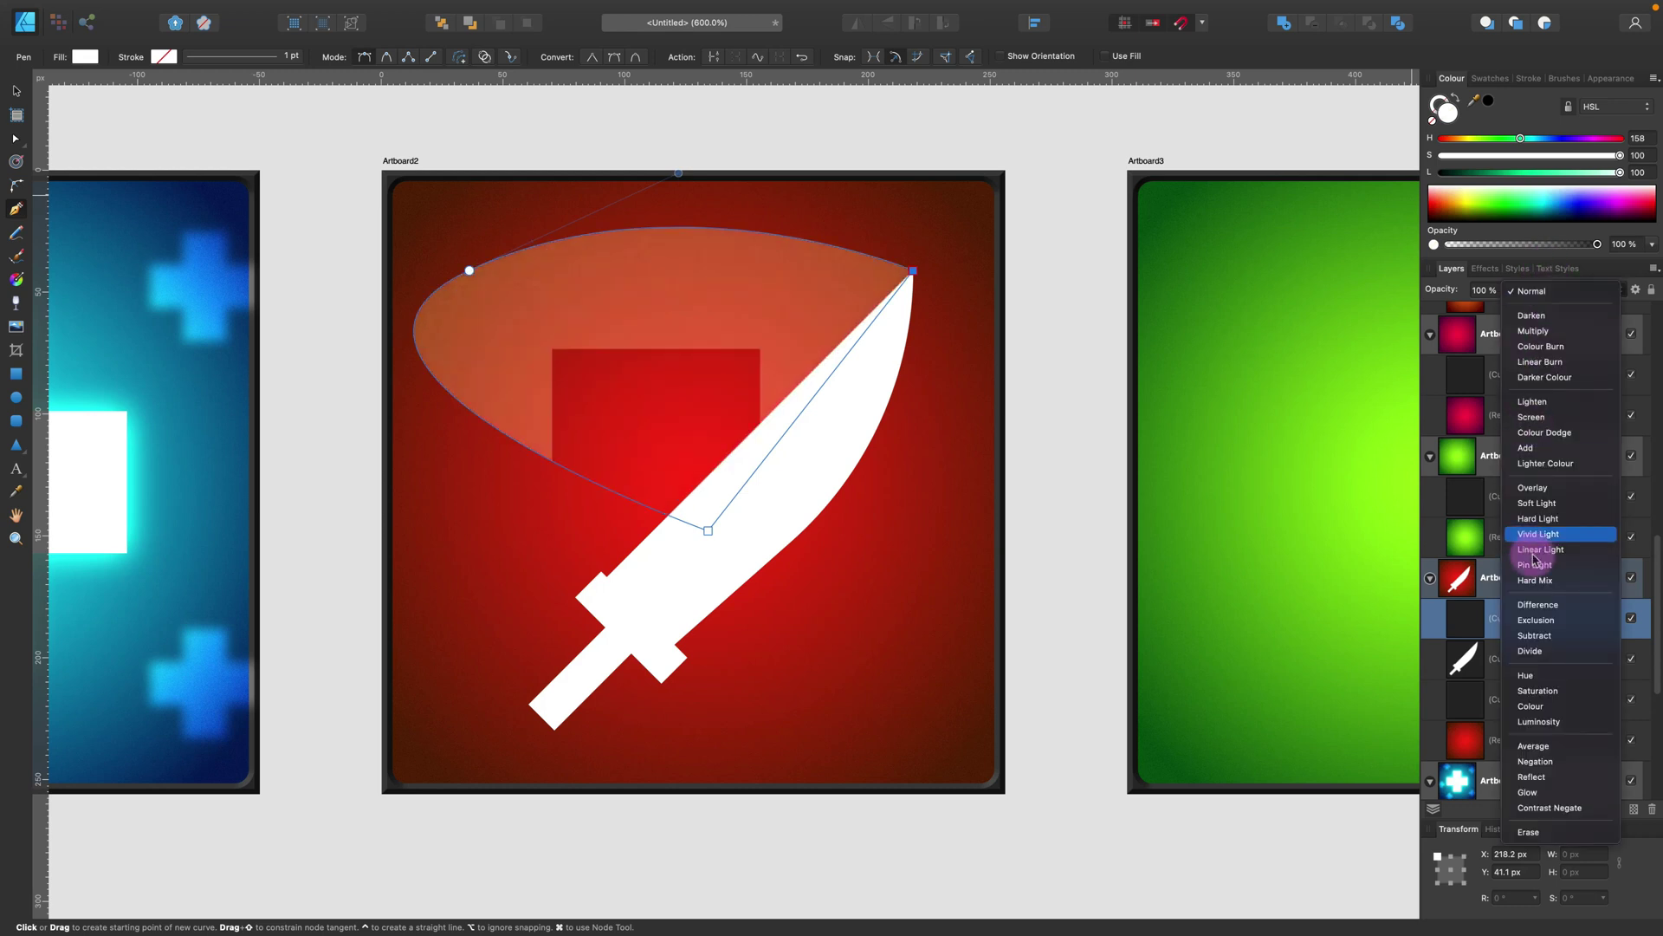
{"action": "left_click", "coordinate": [1538, 488]}
Step: Reshape the overlay shape's outer node handles to form a crescent swoosh about 182 by 134 px behind the blade
{"action": "left_click", "coordinate": [16, 141]}
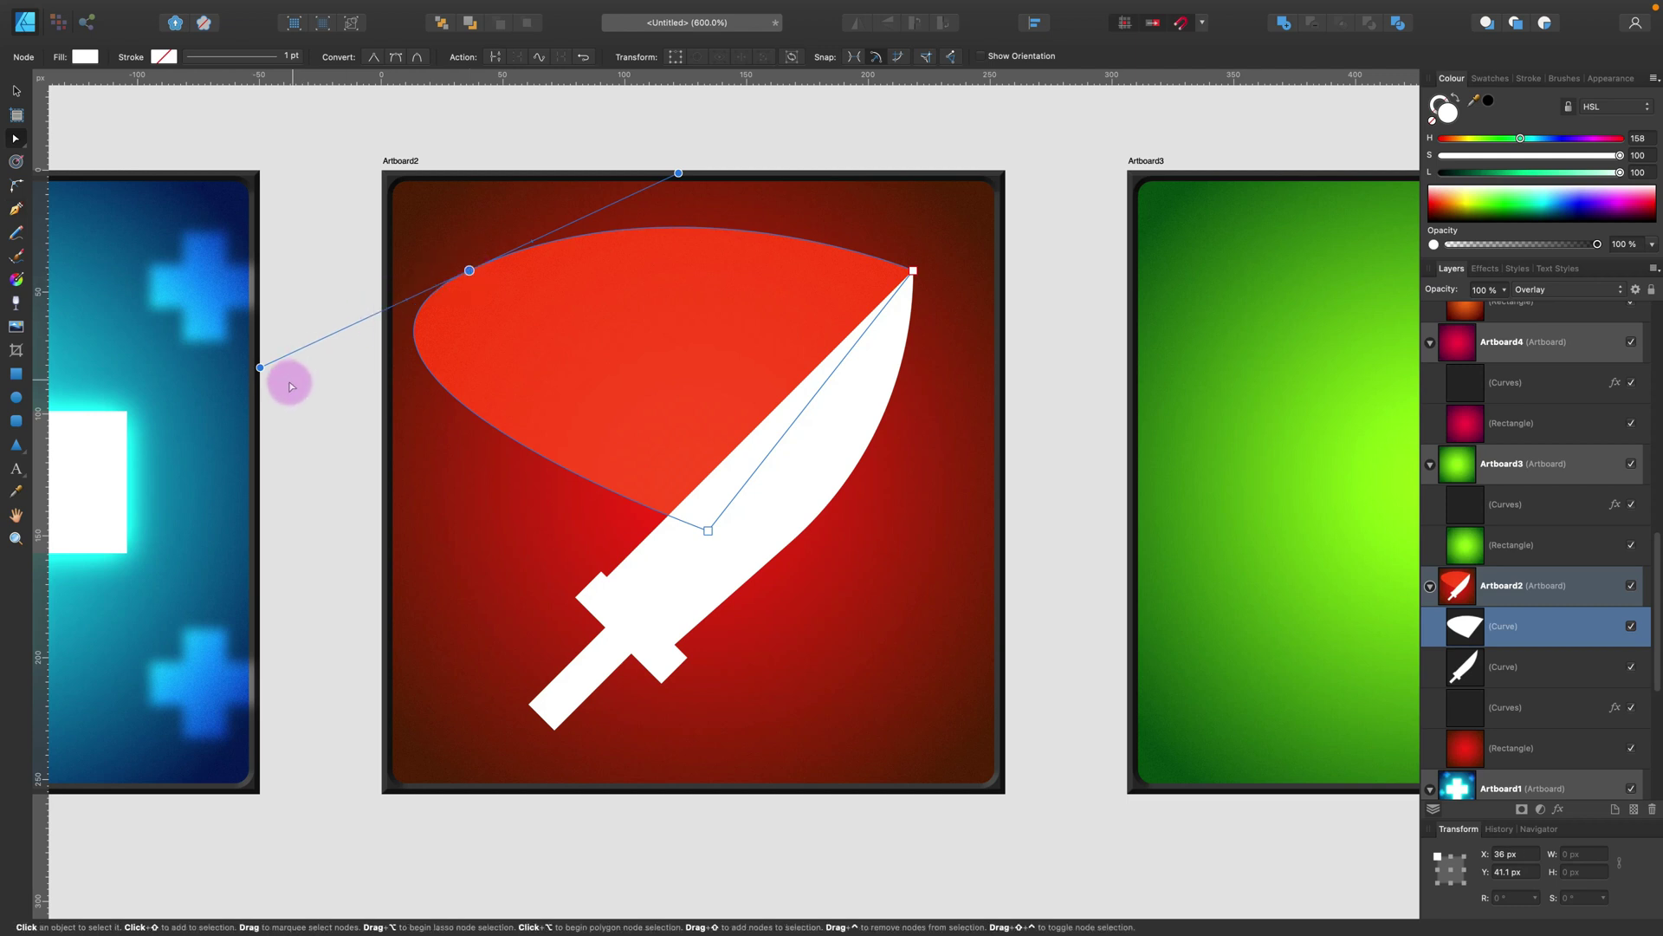
{"action": "left_click_drag", "start_coordinate": [257, 367], "coordinate": [895, 290]}
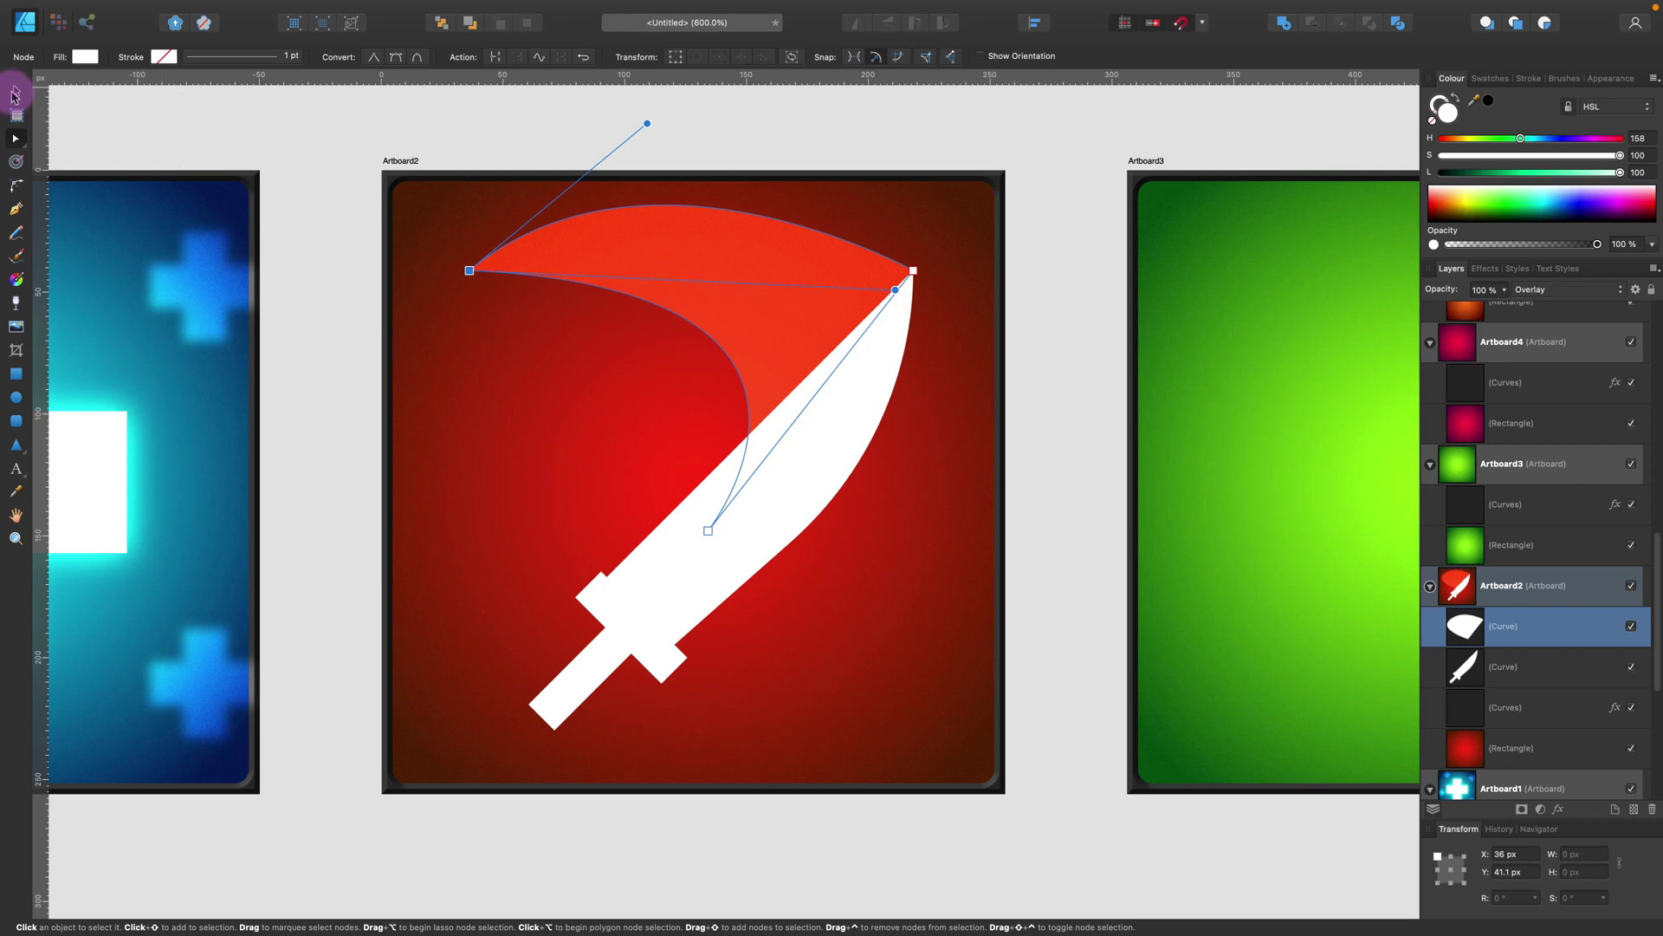
{"action": "left_click", "coordinate": [15, 94]}
Step: Apply a slight Gaussian Blur layer effect to the crescent swoosh
{"action": "left_click", "coordinate": [805, 292]}
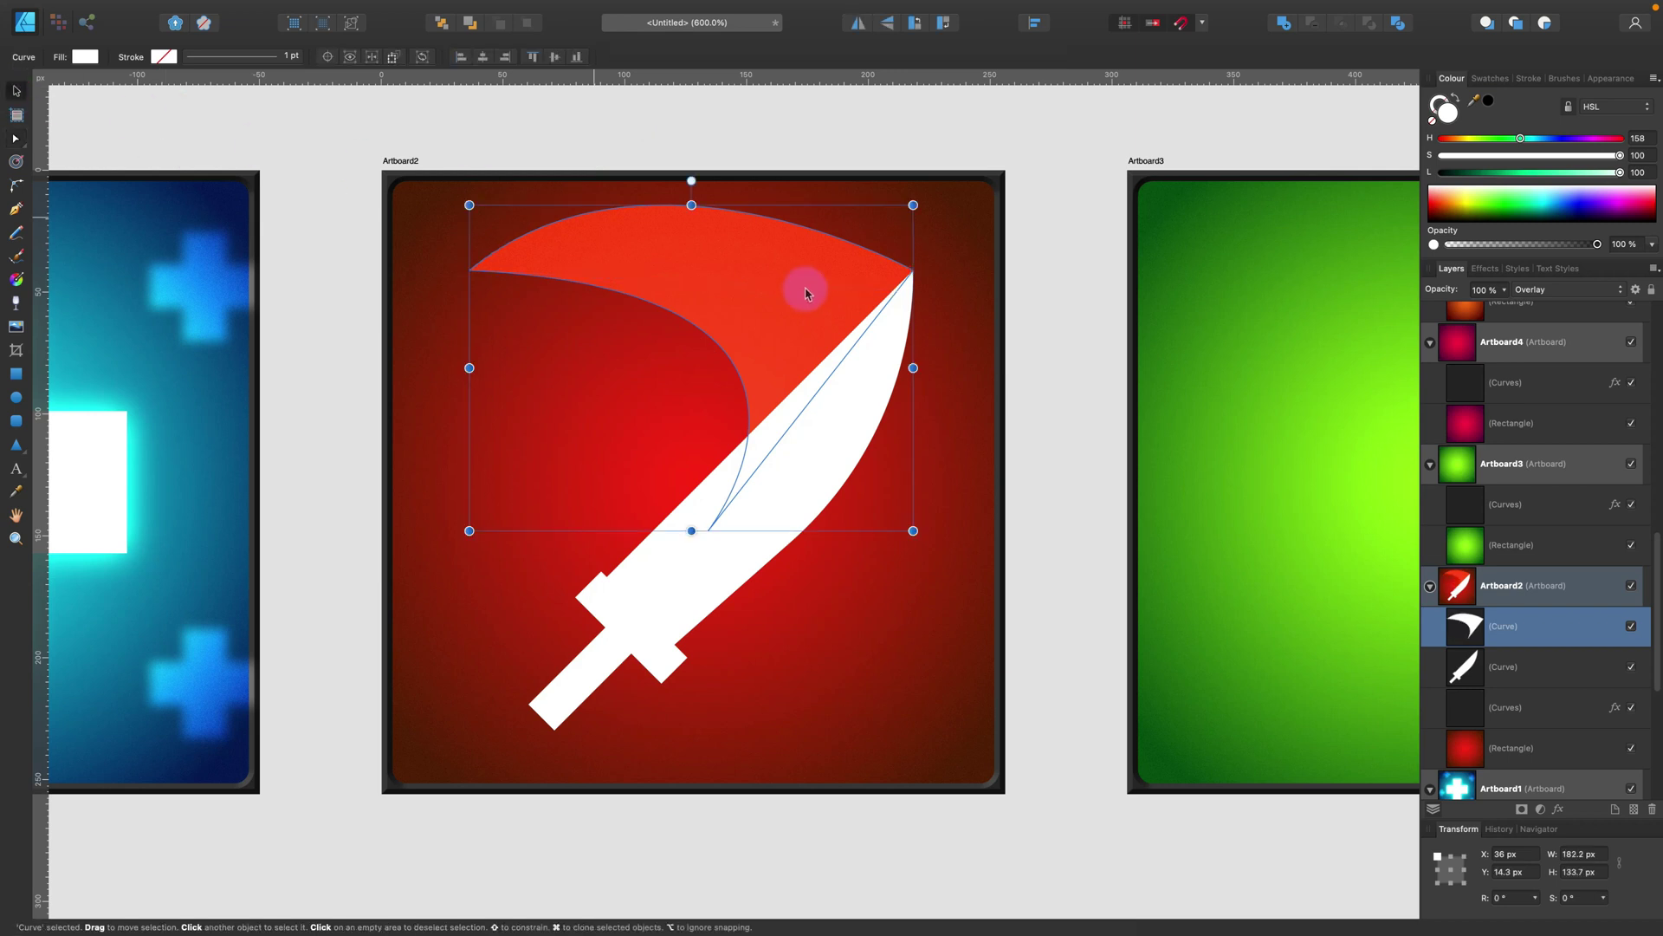
{"action": "left_click", "coordinate": [1560, 809]}
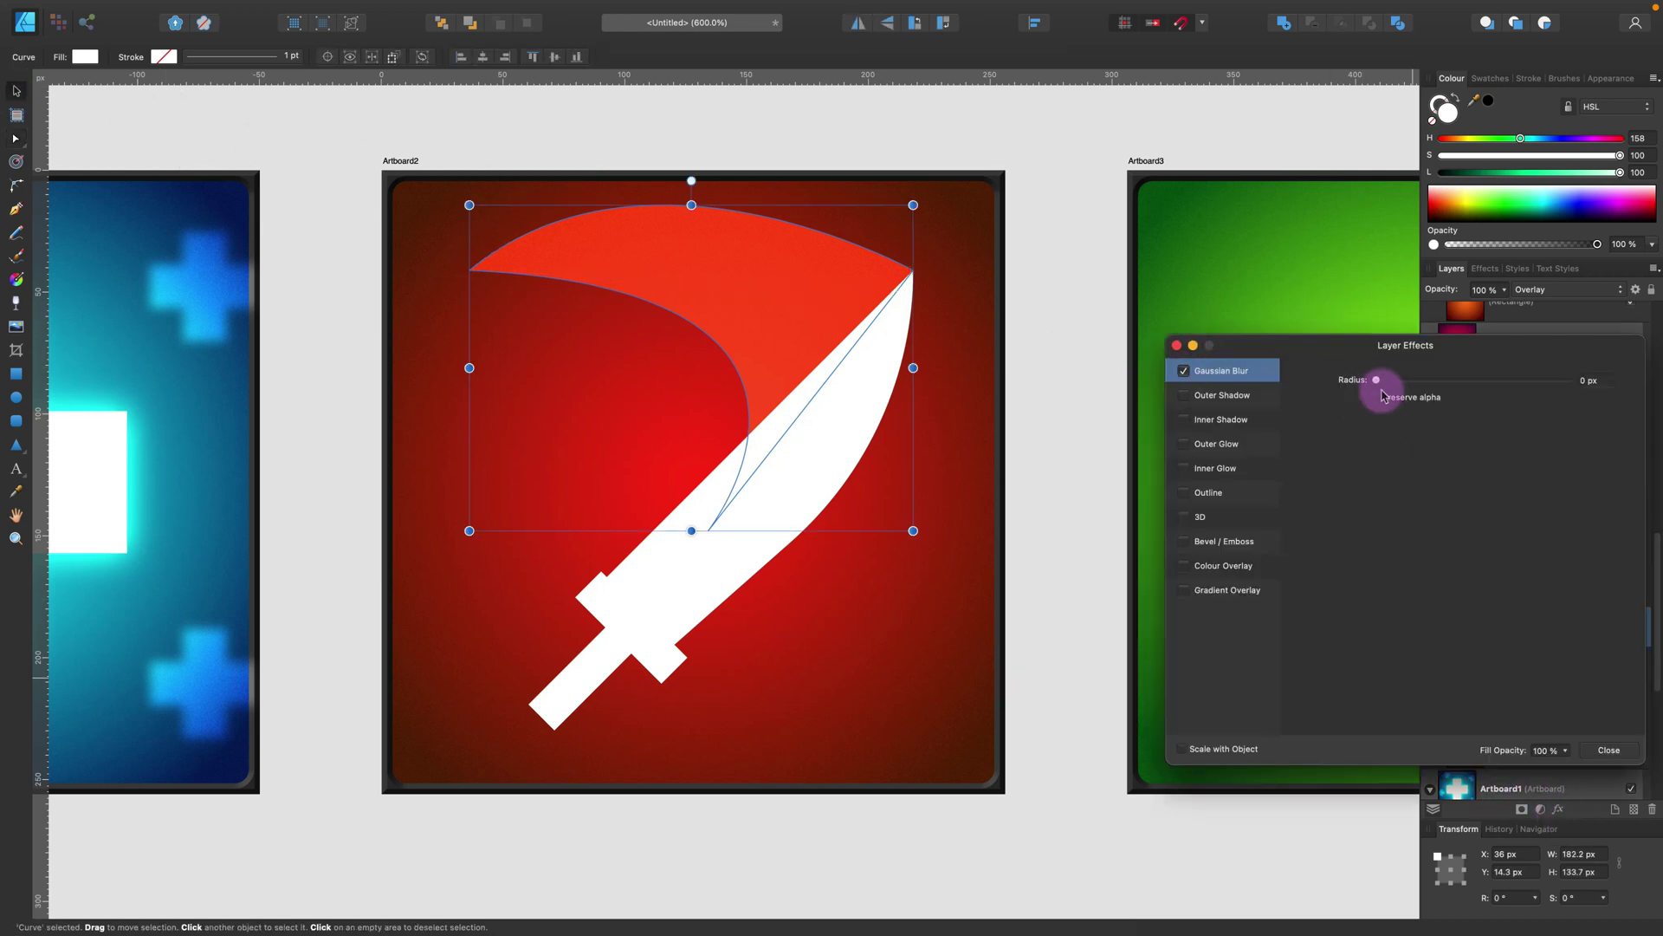
{"action": "mouse_move", "coordinate": [1401, 382]}
{"action": "left_mouse_down"}
{"action": "mouse_move", "coordinate": [1478, 382]}
{"action": "mouse_move", "coordinate": [1426, 387]}
{"action": "left_mouse_up"}
{"action": "left_click", "coordinate": [1610, 750]}
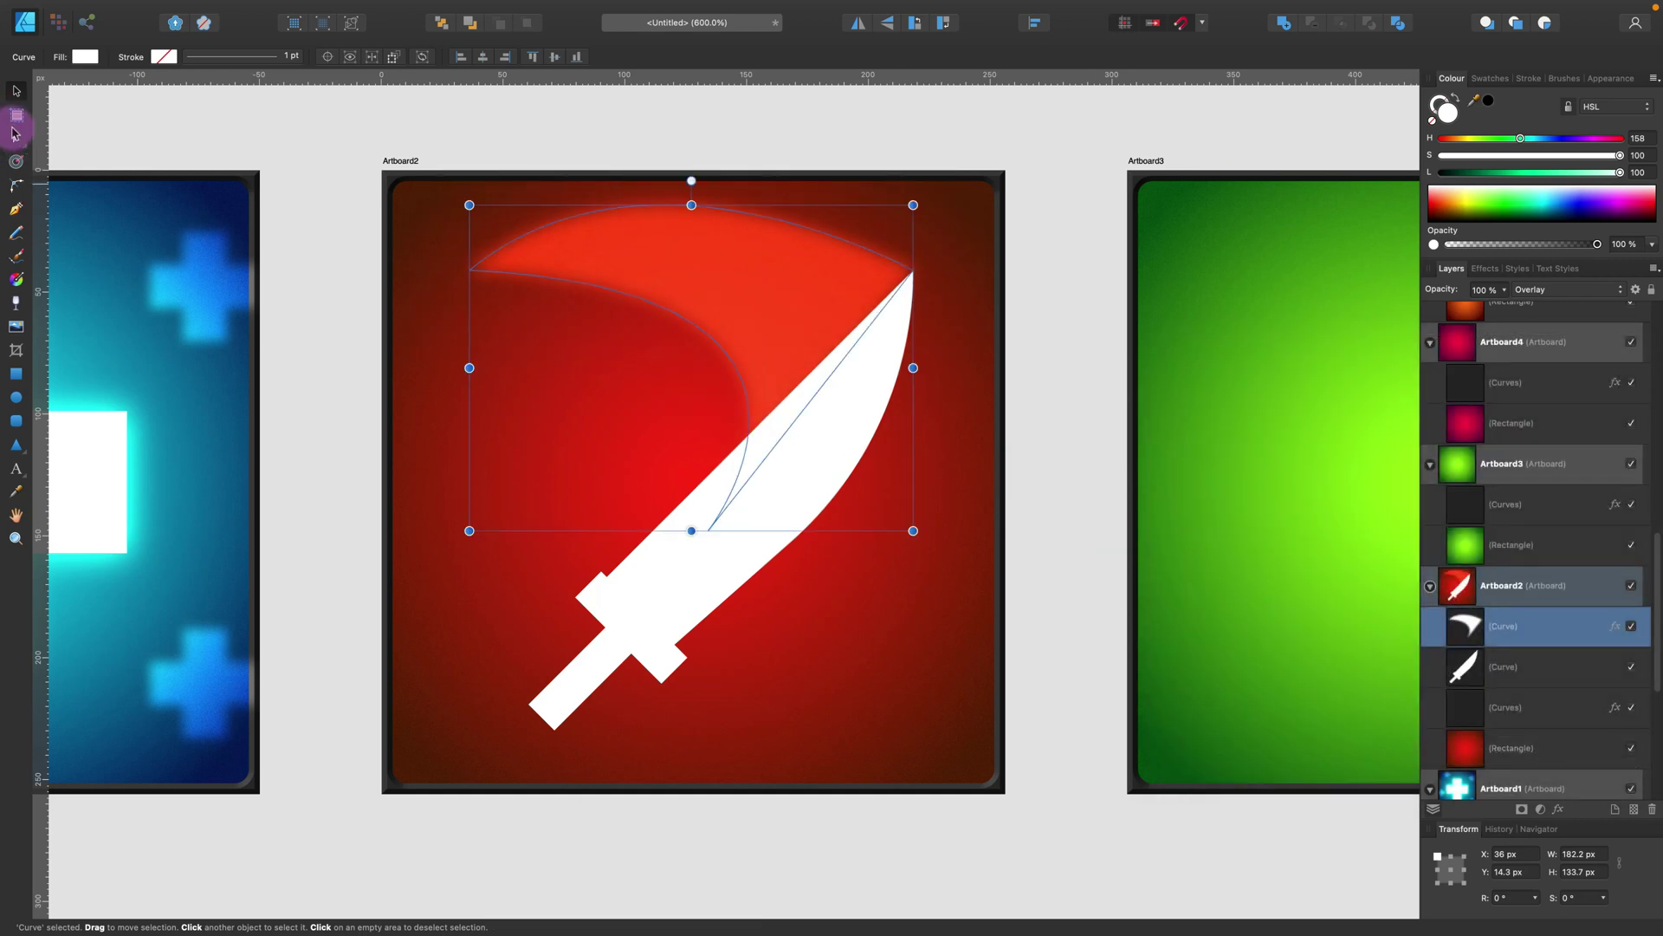
Step: Add a node to the swoosh's straight edge just below the blade tip and pull it towards the blade's curved edge
{"action": "left_click", "coordinate": [15, 134]}
{"action": "left_click", "coordinate": [906, 266]}
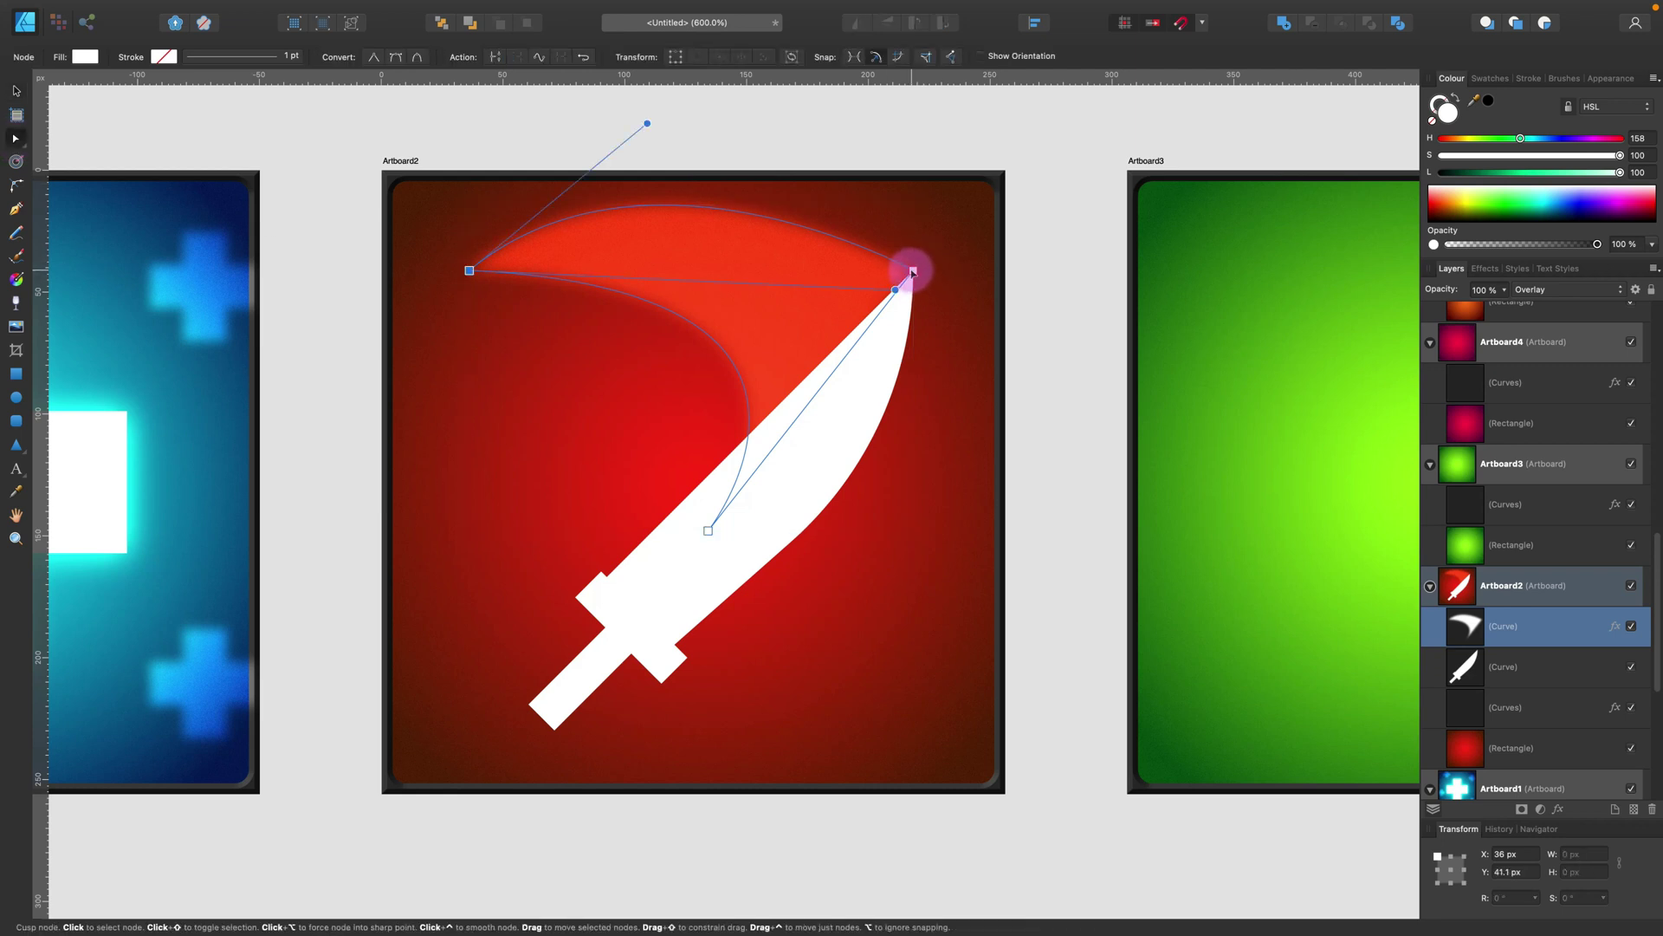
{"action": "left_click", "coordinate": [892, 302]}
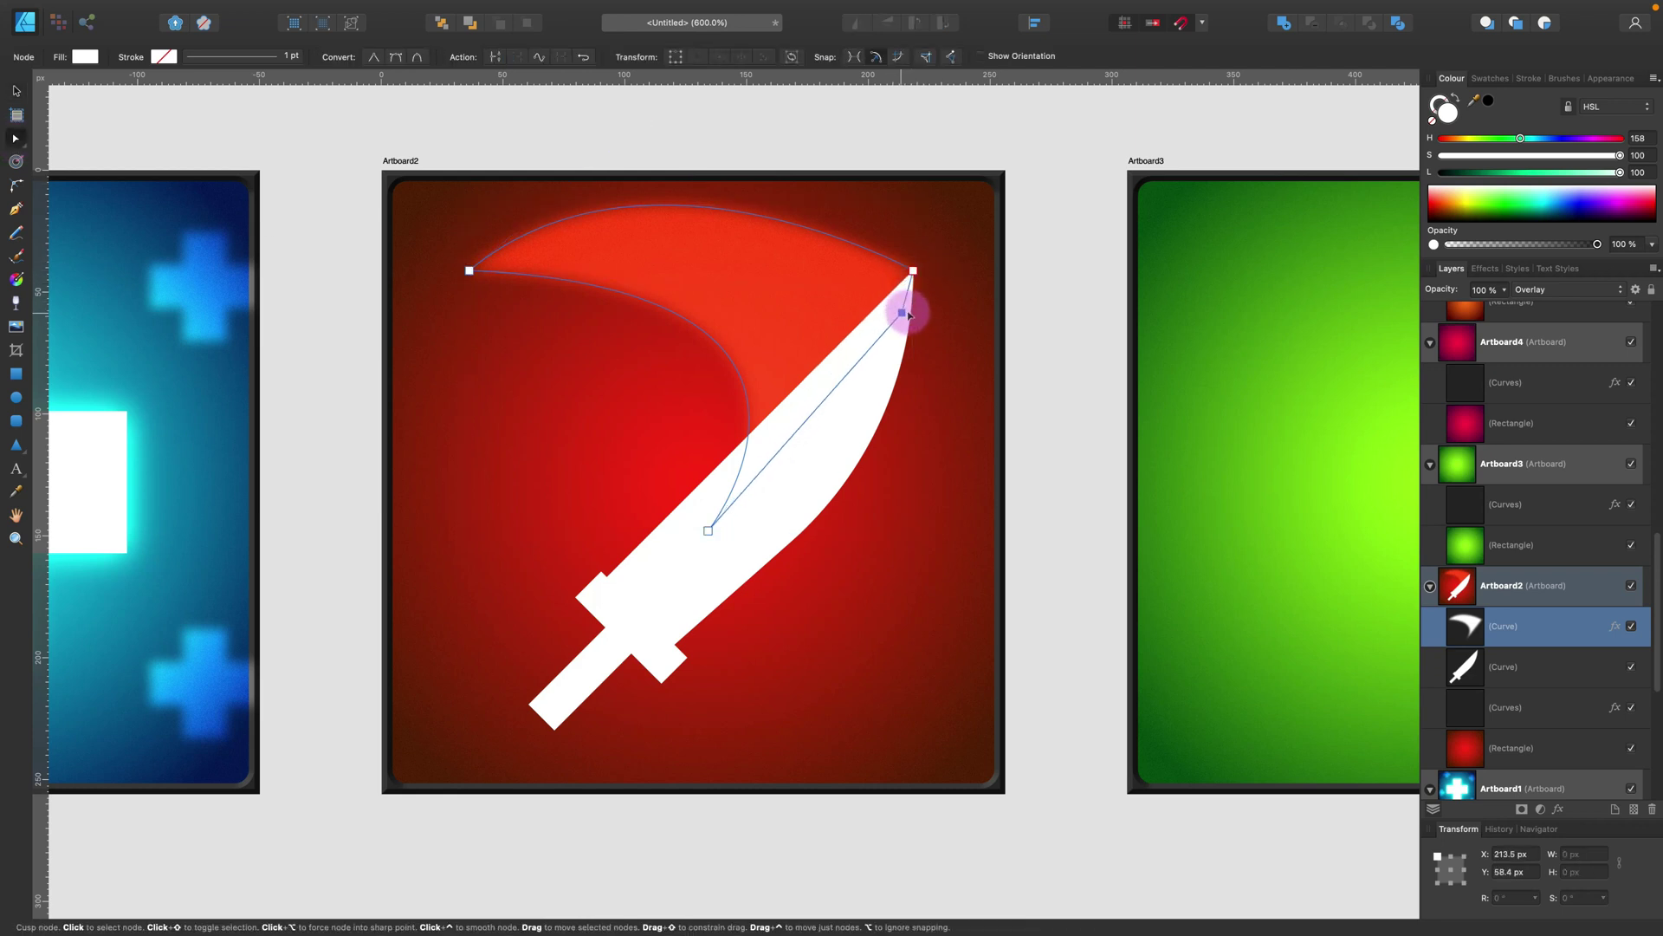
{"action": "scroll", "coordinate": [886, 319], "scroll_direction": "up", "scroll_amount": 1}
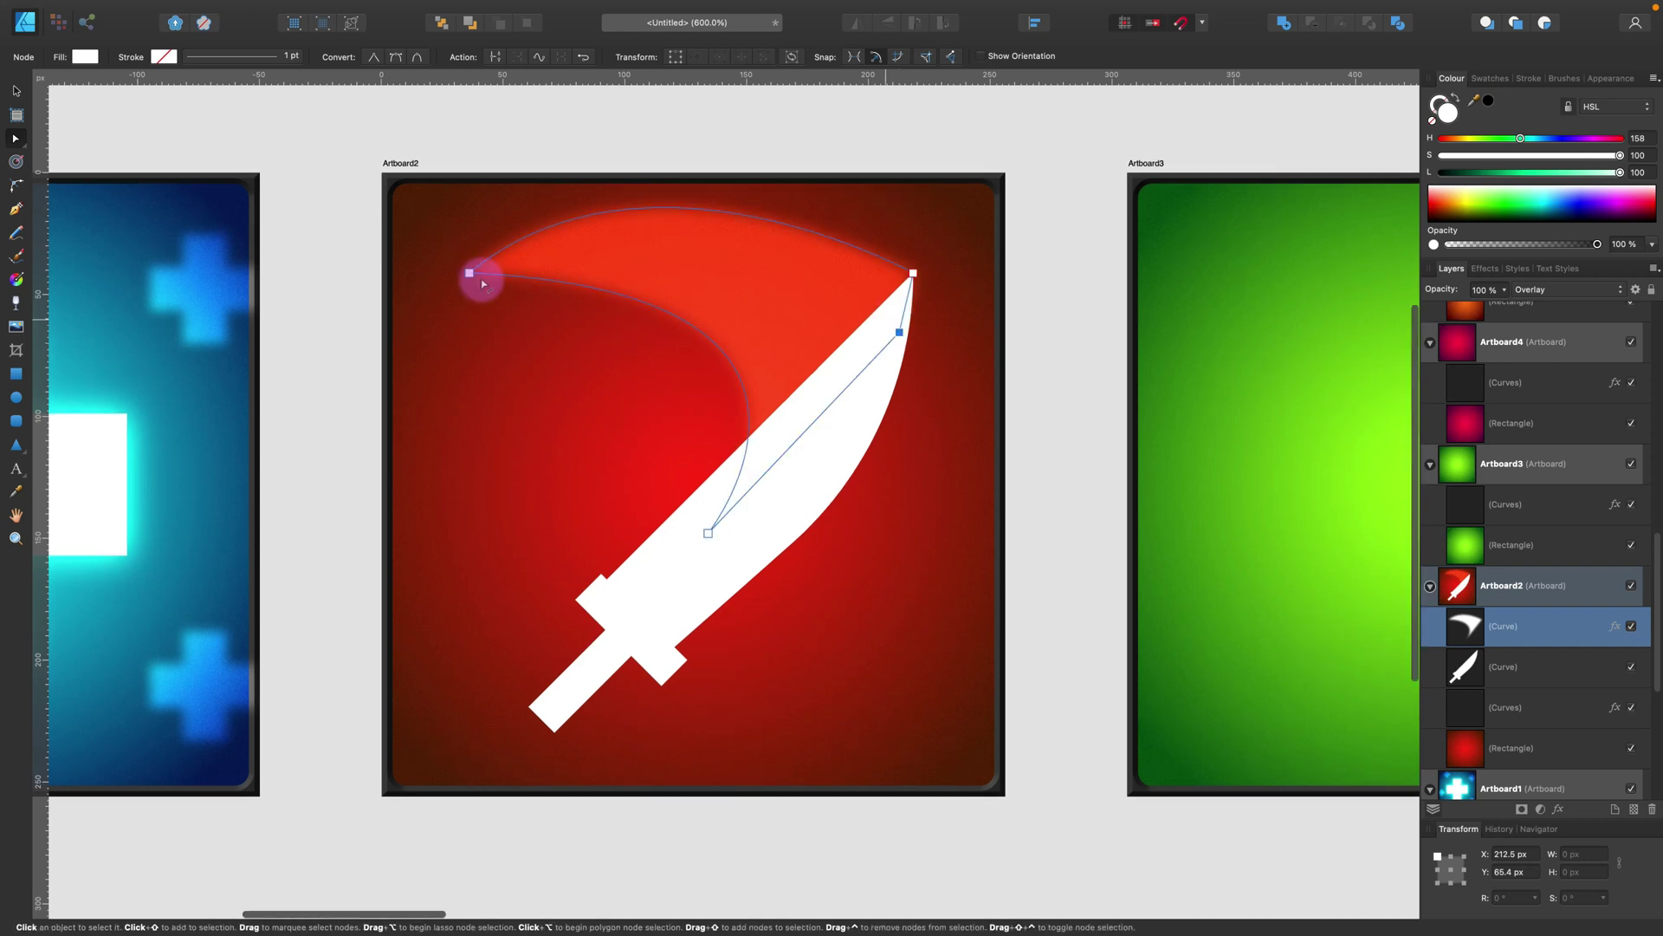
Step: Give the knife a white Outer Glow with a 20.7 px radius and the Overlay blend mode
{"action": "left_click", "coordinate": [8, 90]}
{"action": "left_click", "coordinate": [682, 645]}
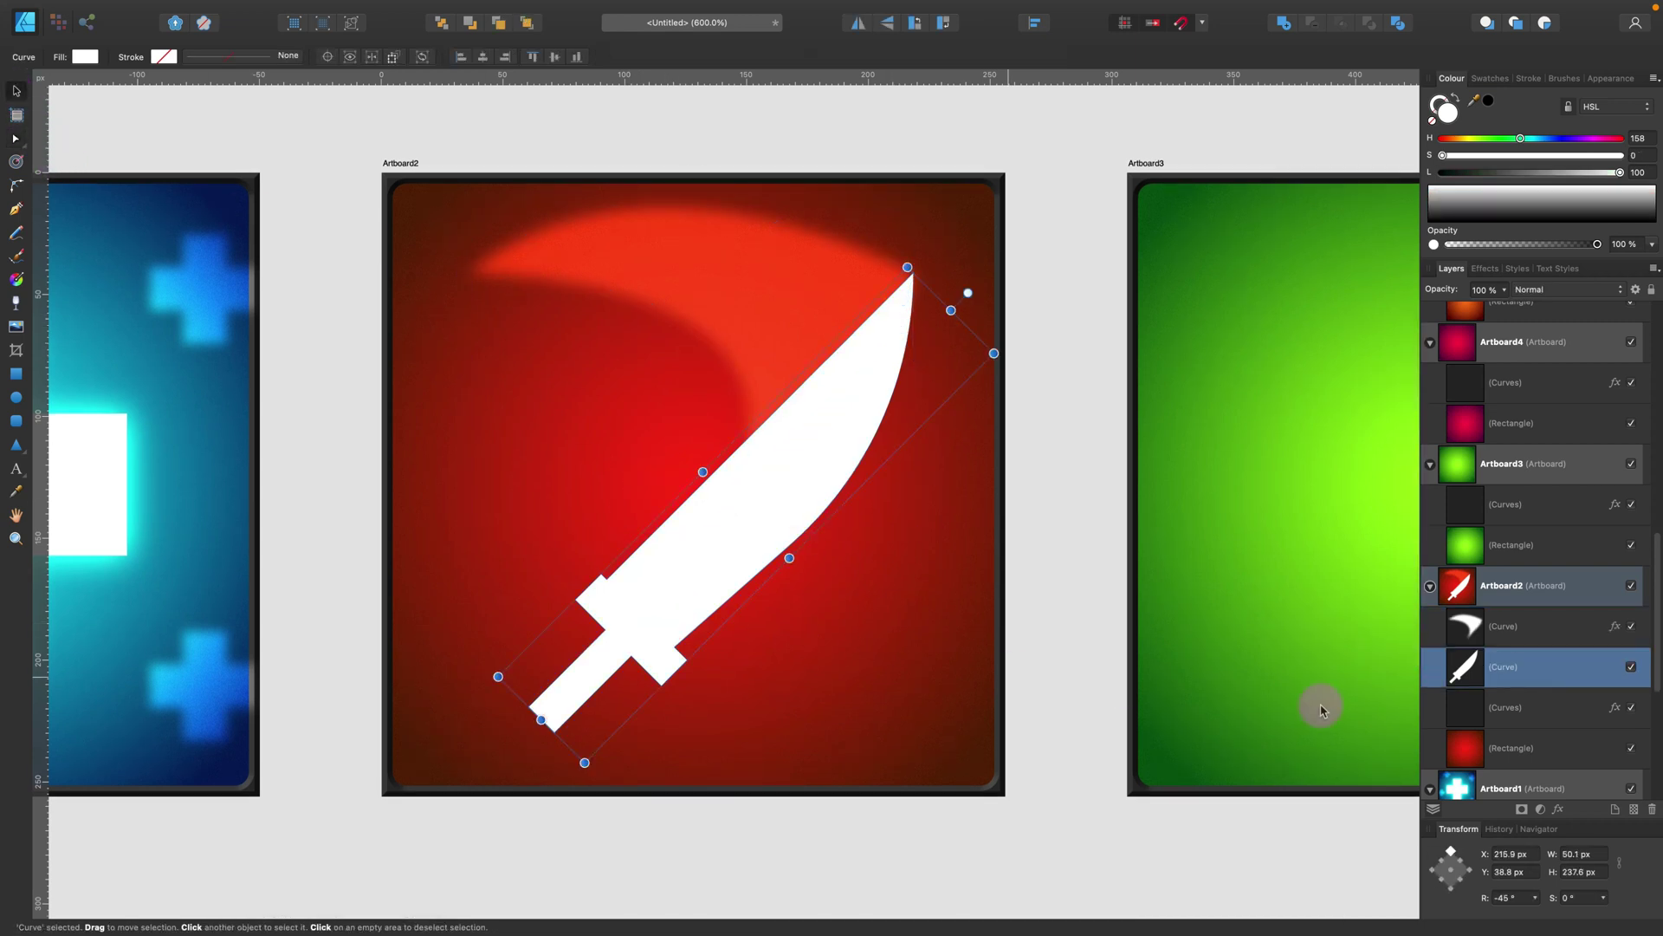
{"action": "left_click", "coordinate": [1559, 809]}
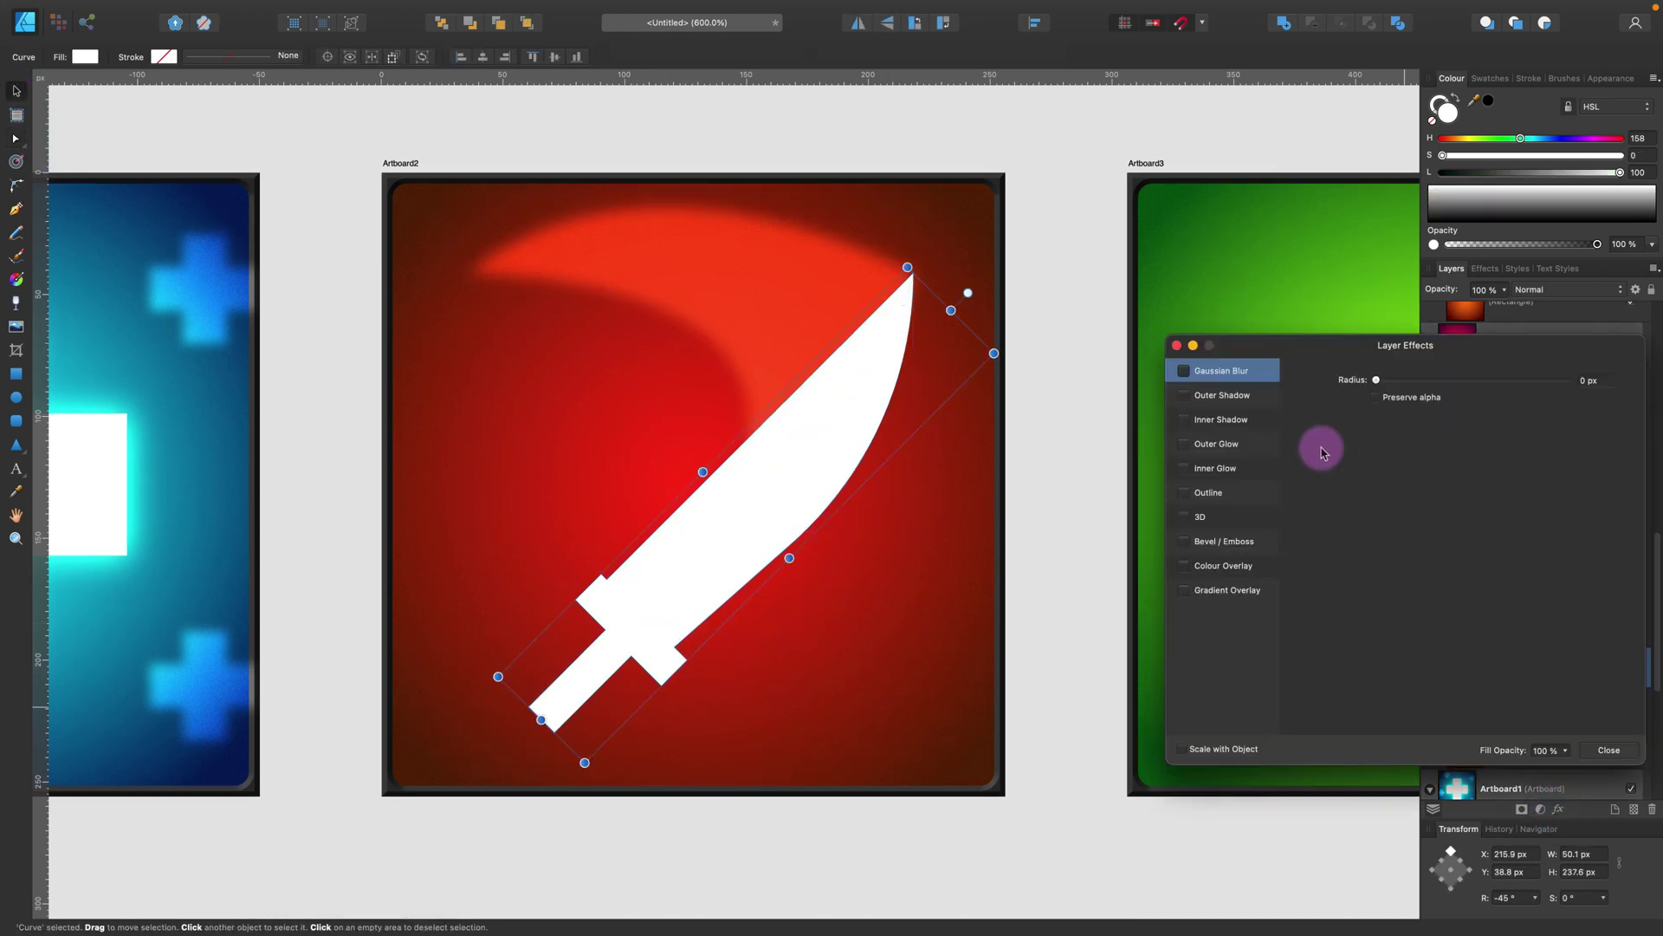
{"action": "left_click", "coordinate": [1258, 456]}
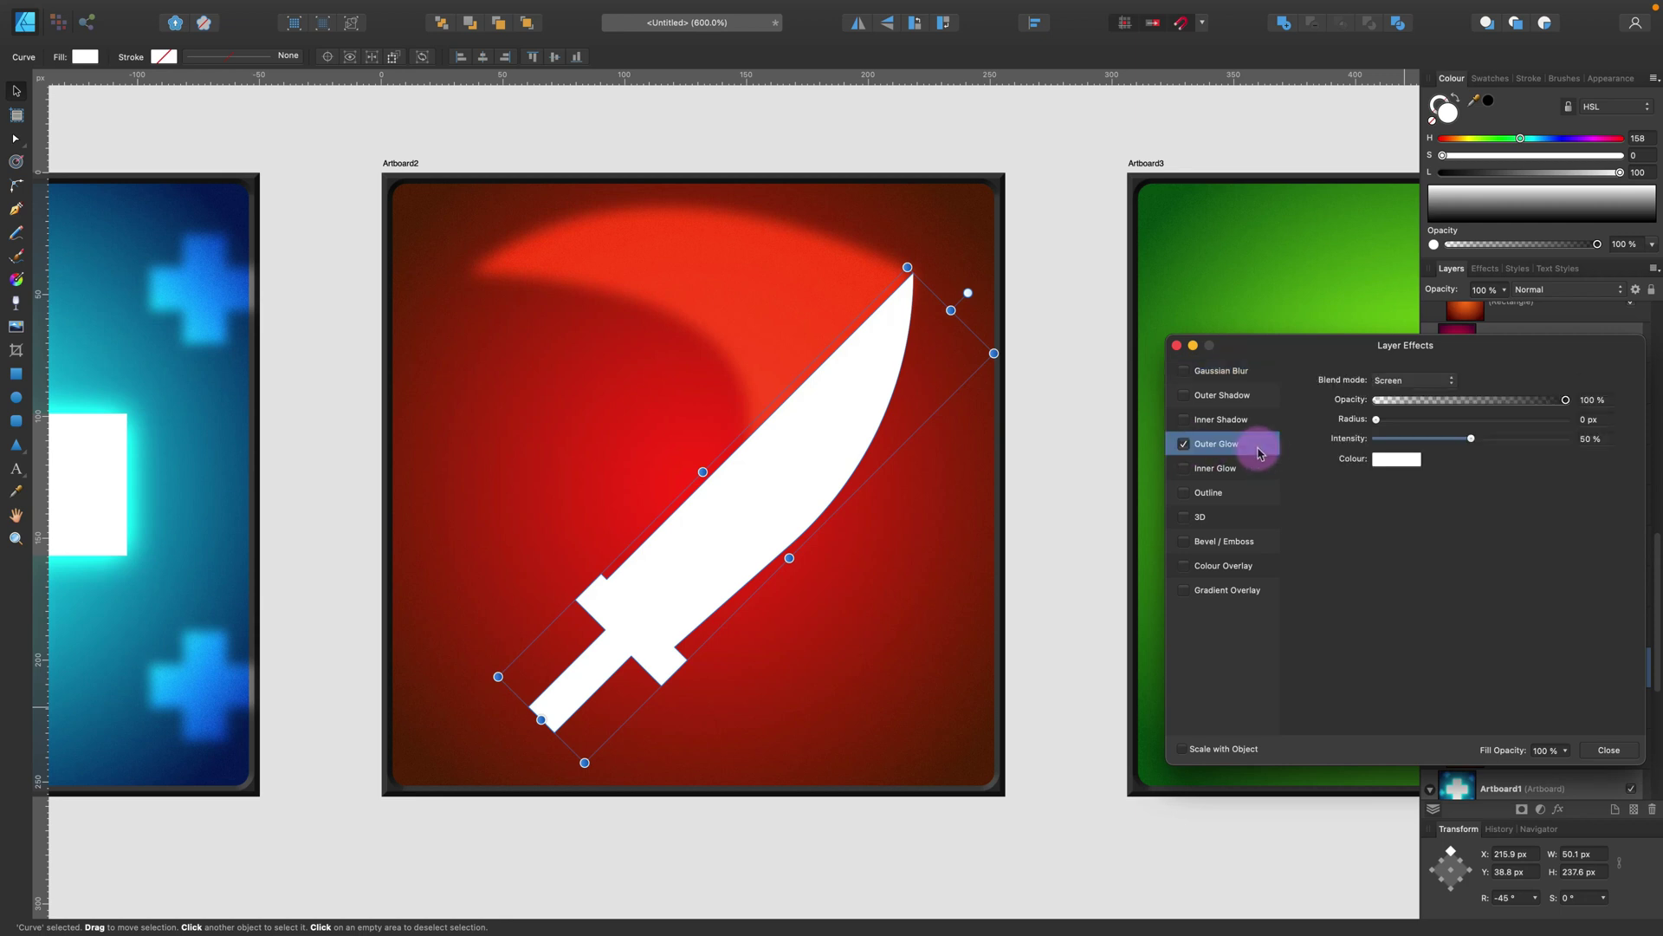
{"action": "left_click_drag", "start_coordinate": [1397, 422], "coordinate": [1481, 421]}
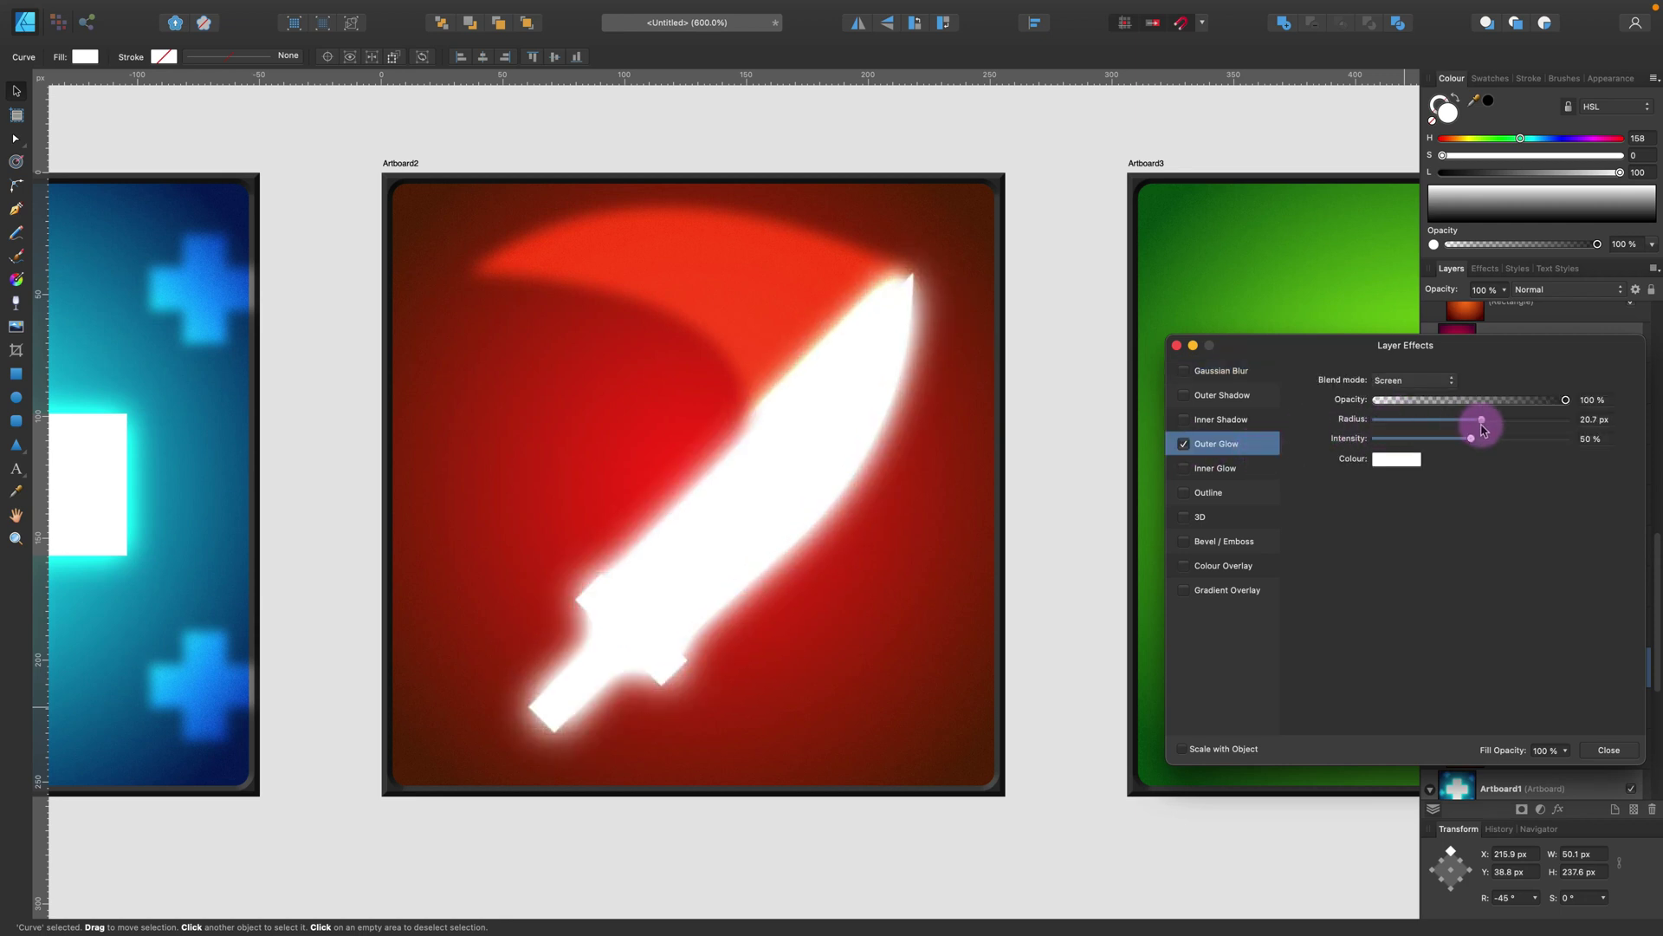
{"action": "left_click", "coordinate": [1414, 380]}
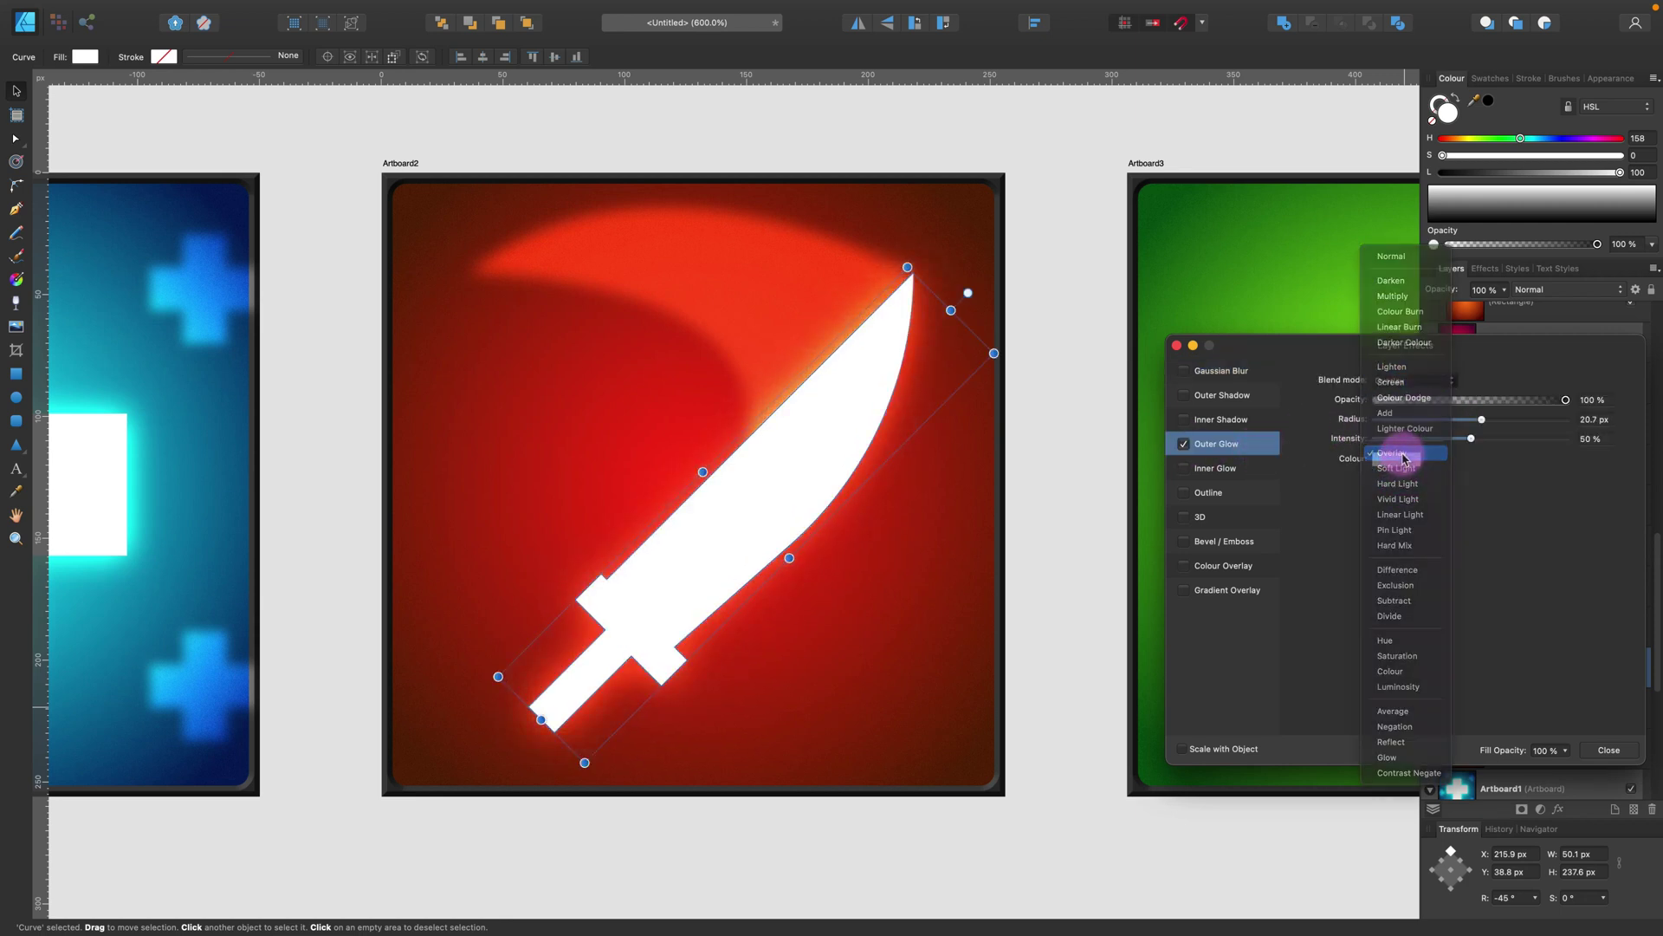
{"action": "left_click", "coordinate": [1395, 453]}
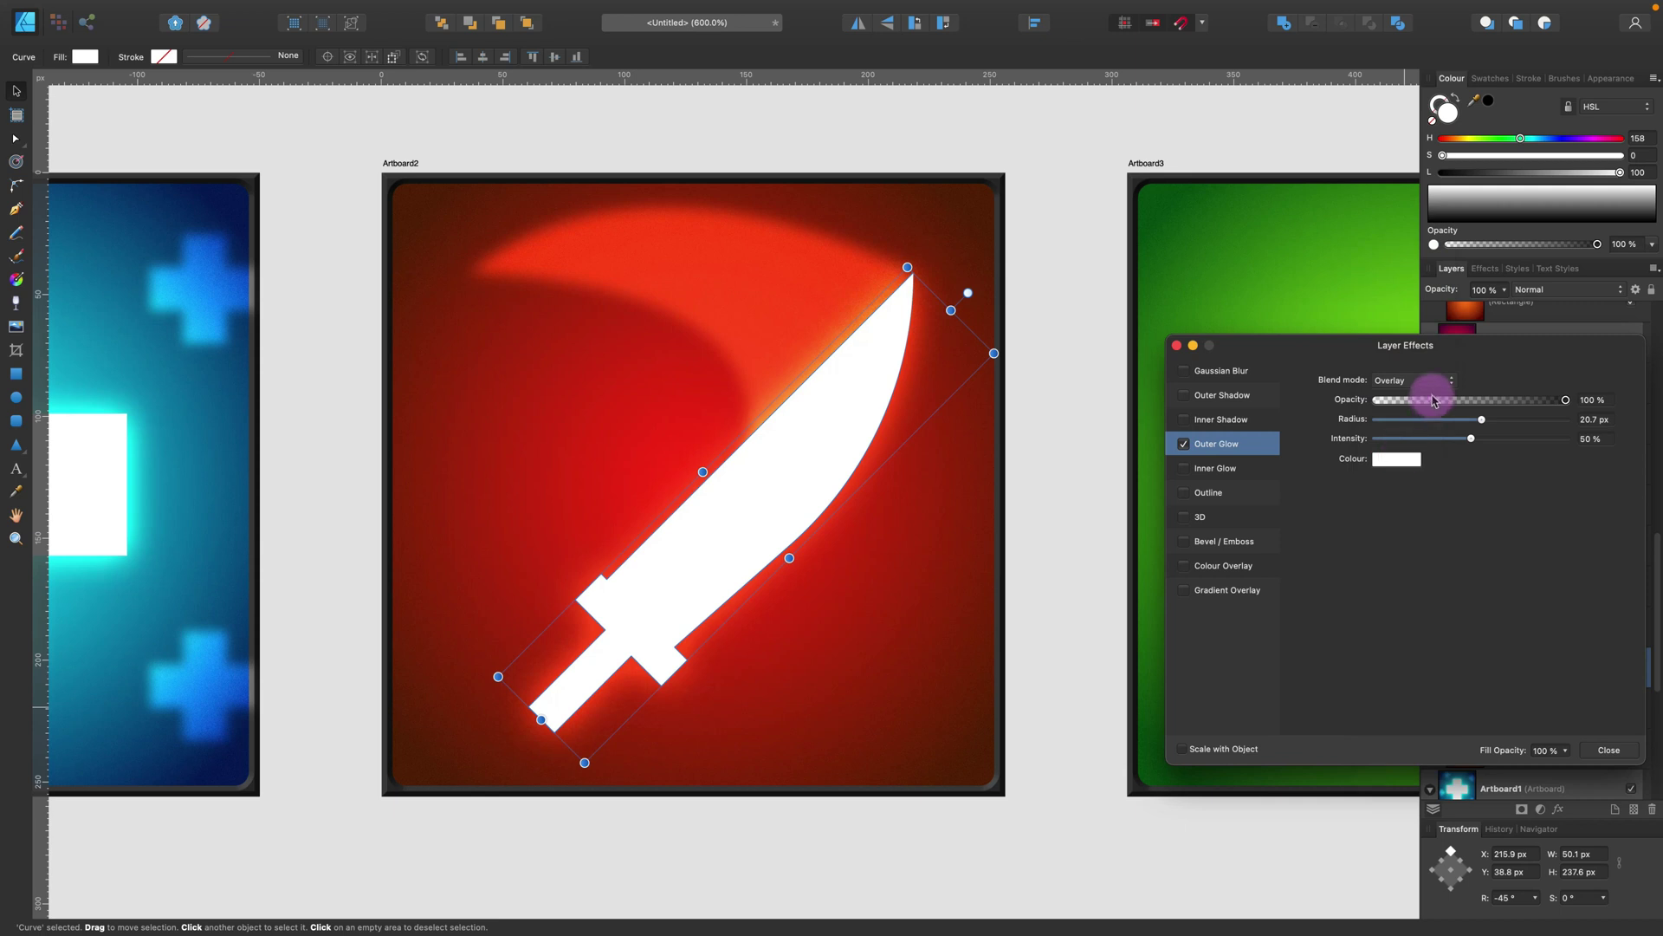
{"action": "left_click", "coordinate": [1610, 750]}
Step: Duplicate the crescent swoosh, shrink the copy to about 129 by 95 px and place it beneath the original against the blade
{"action": "left_click", "coordinate": [810, 289]}
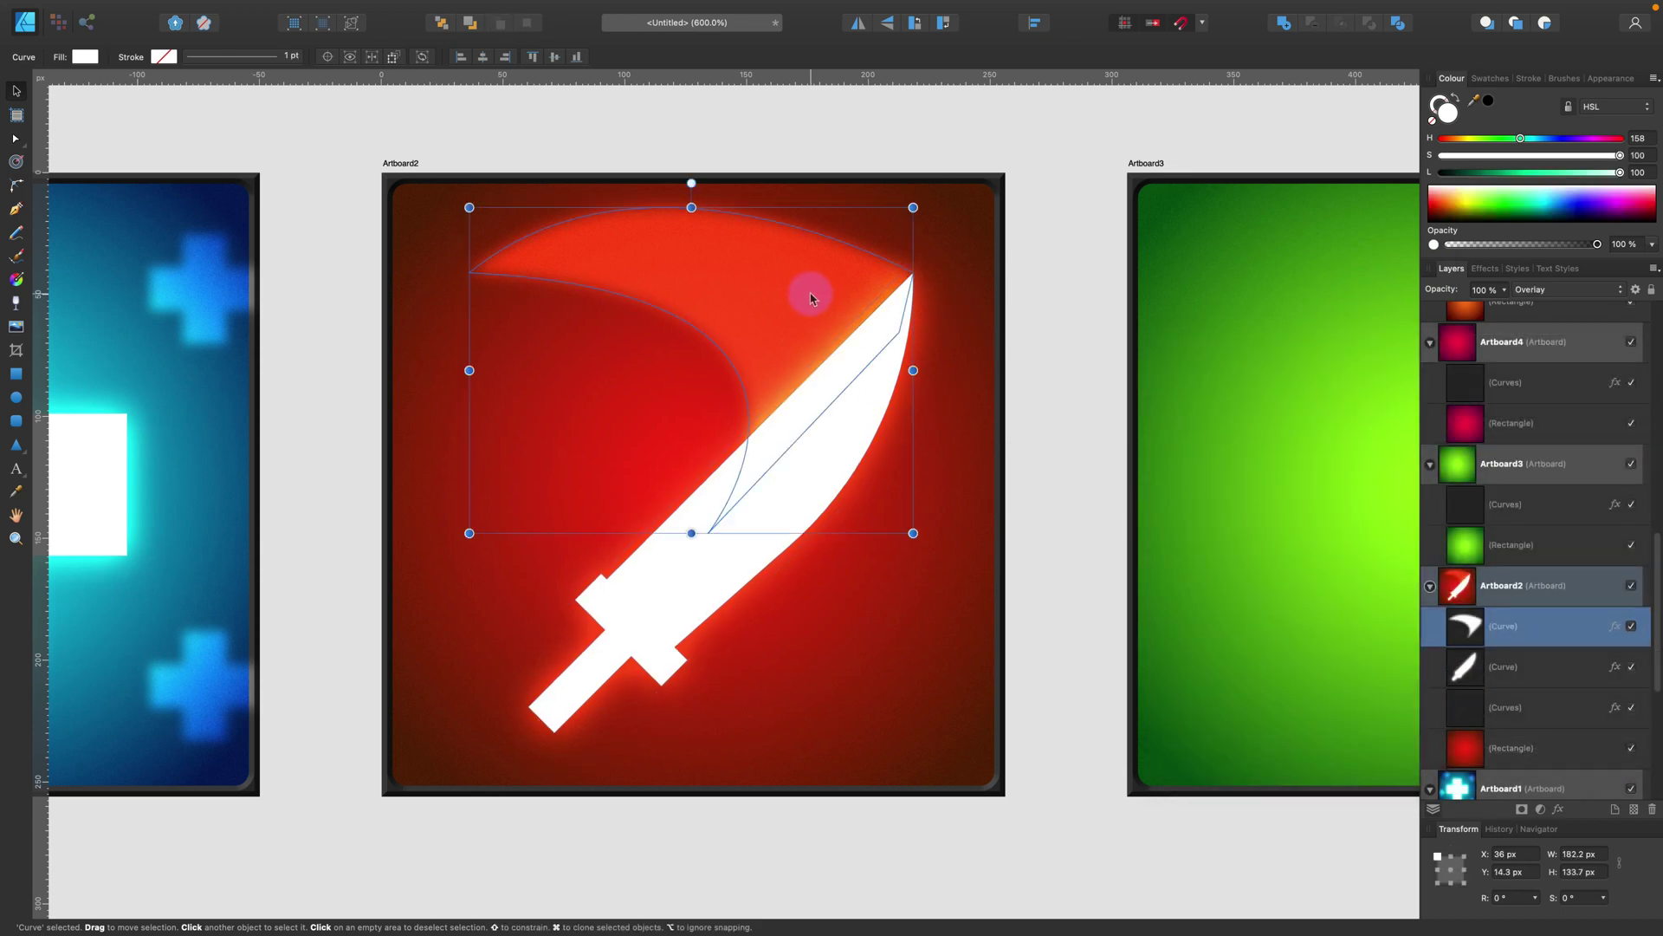
{"action": "scroll", "coordinate": [810, 293], "scroll_direction": "left", "scroll_amount": 1}
{"action": "key", "text": "super+v"}
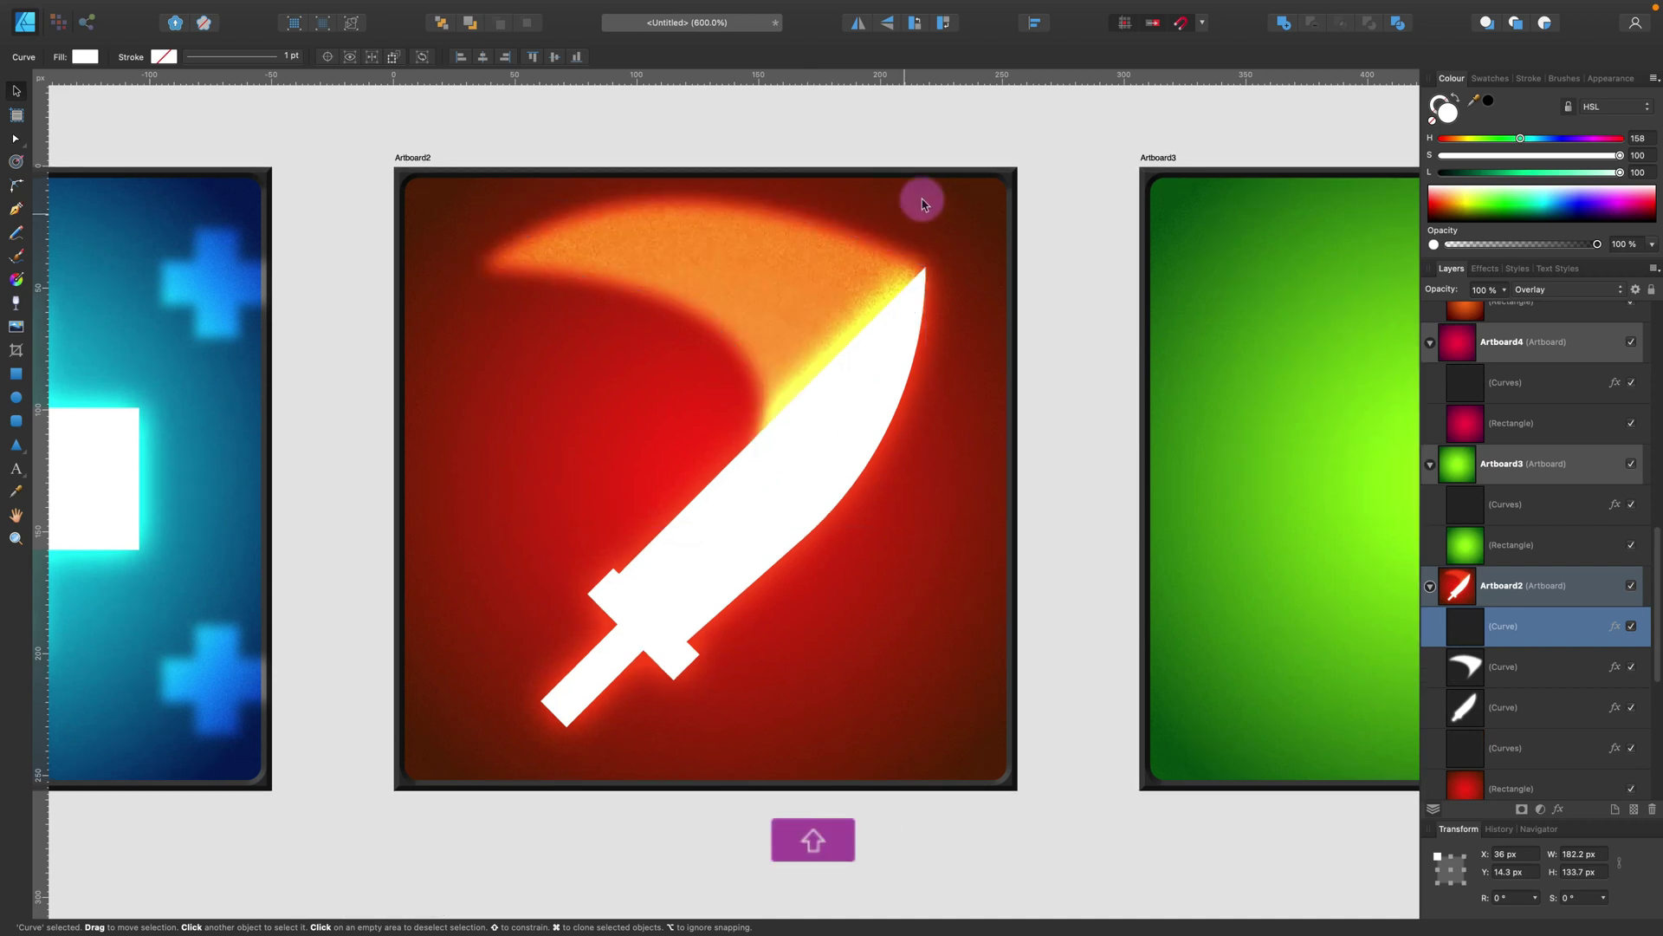
{"action": "left_click_drag", "start_coordinate": [921, 197], "coordinate": [791, 296]}
{"action": "scroll", "coordinate": [763, 329], "scroll_direction": "left", "scroll_amount": 1}
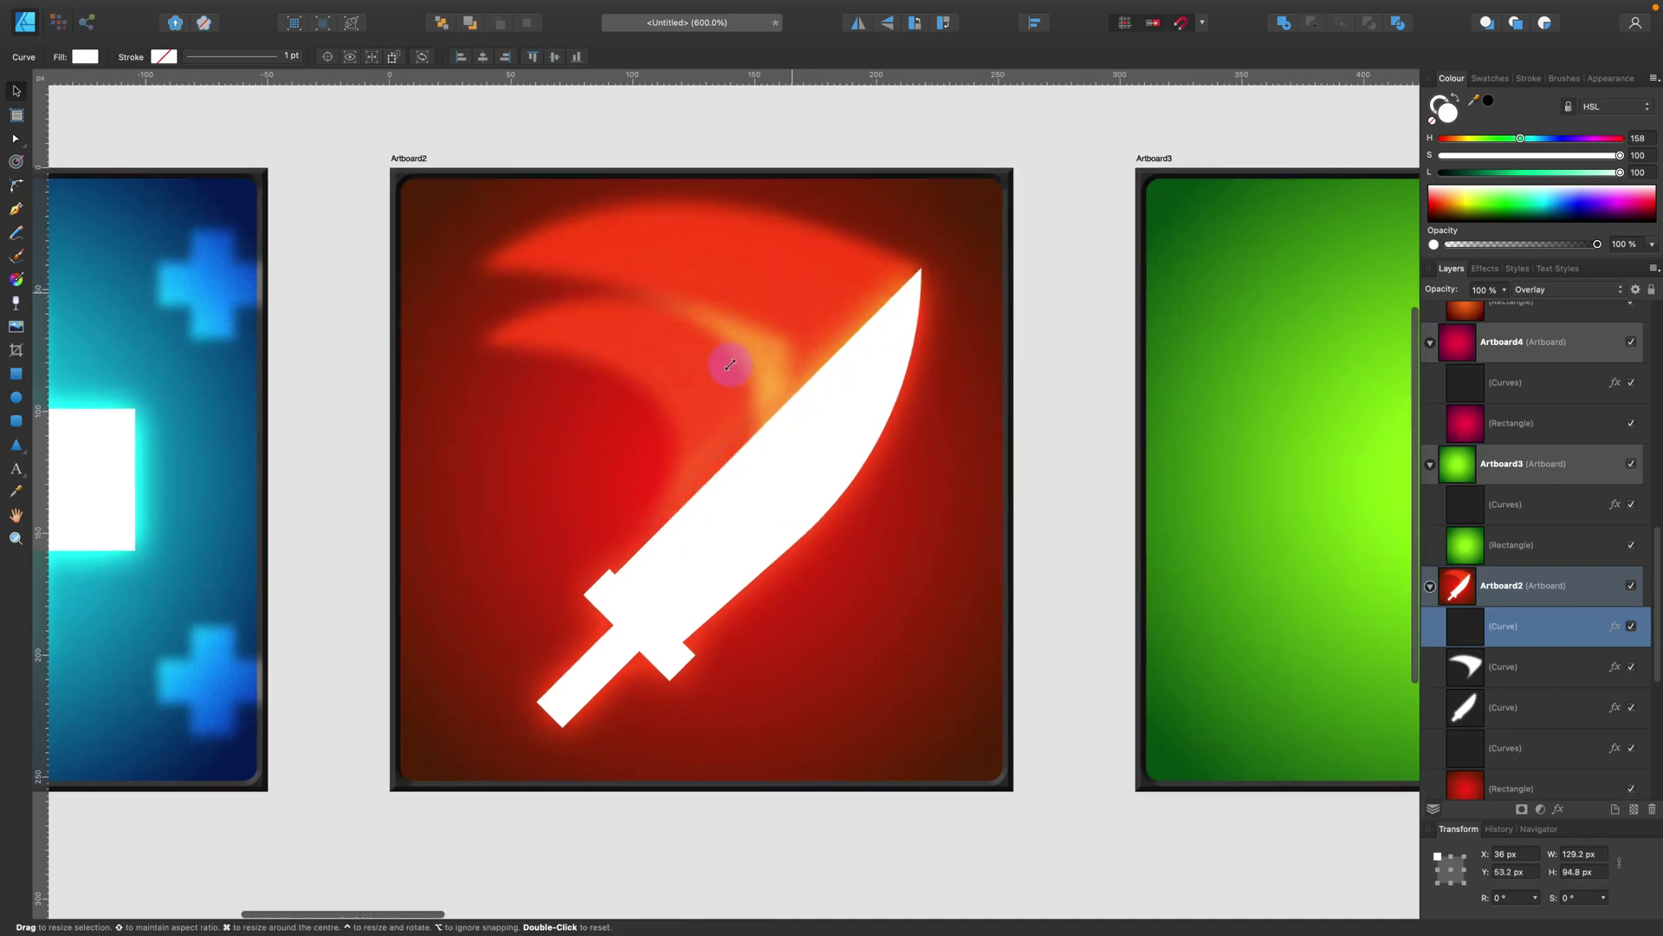
{"action": "left_click_drag", "start_coordinate": [731, 371], "coordinate": [794, 386]}
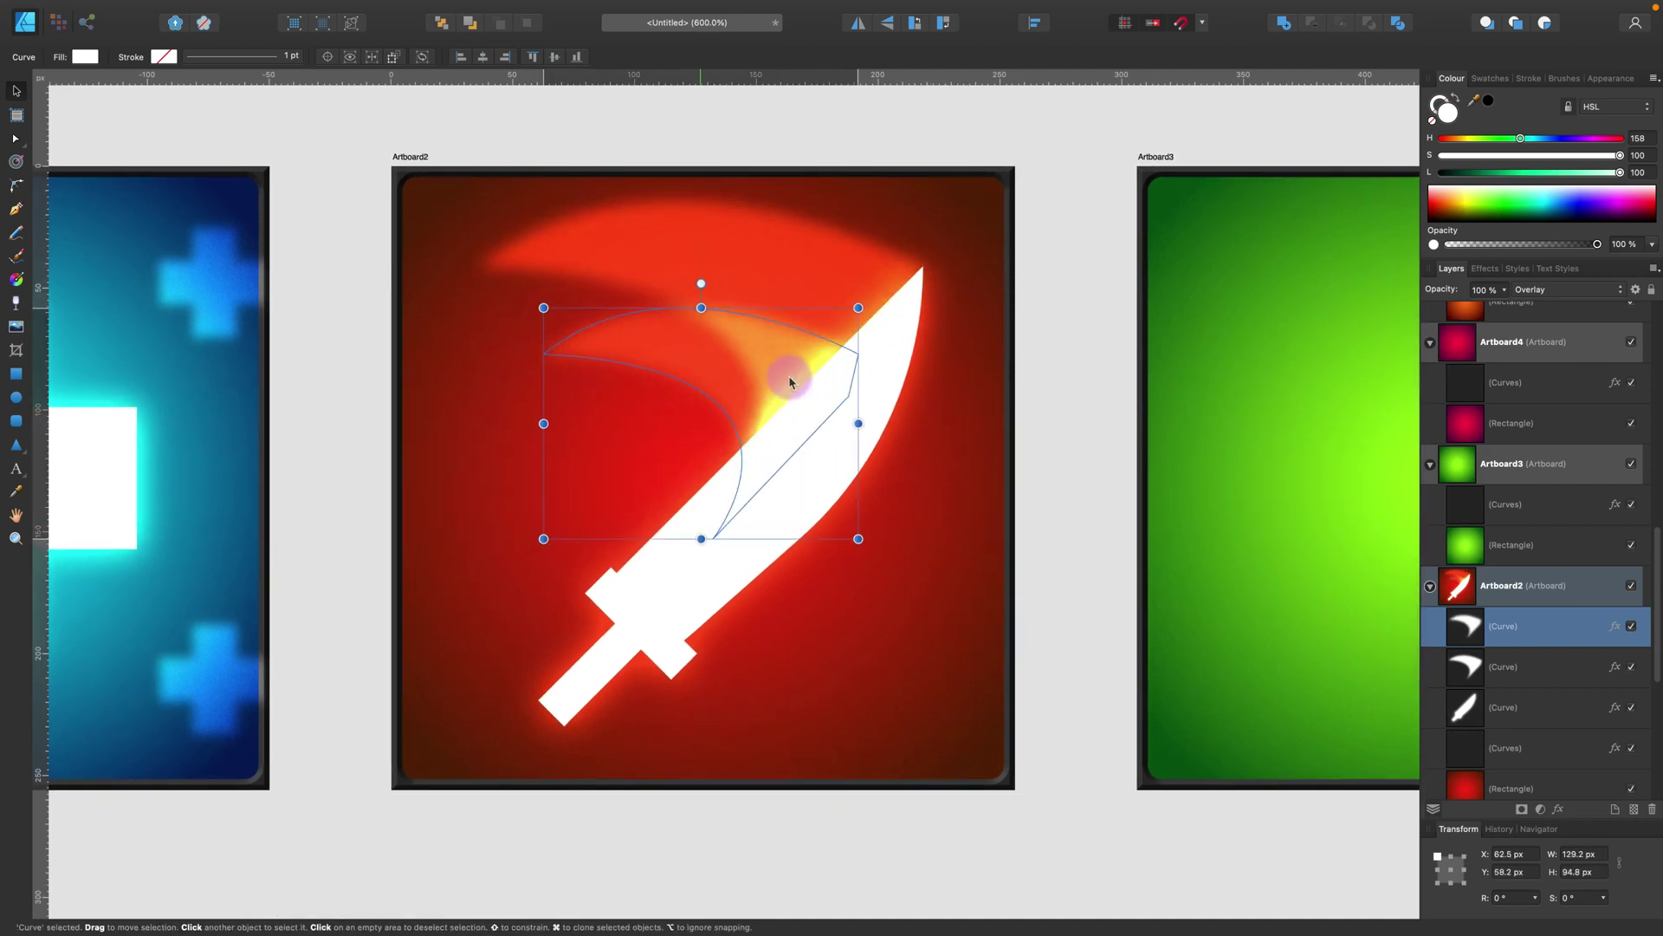
Step: Draw a white teardrop of 80 by 160 px on the green tile with the Tear tool
{"action": "left_click", "coordinate": [492, 440]}
{"action": "scroll", "coordinate": [493, 440], "scroll_direction": "up", "scroll_amount": 2}
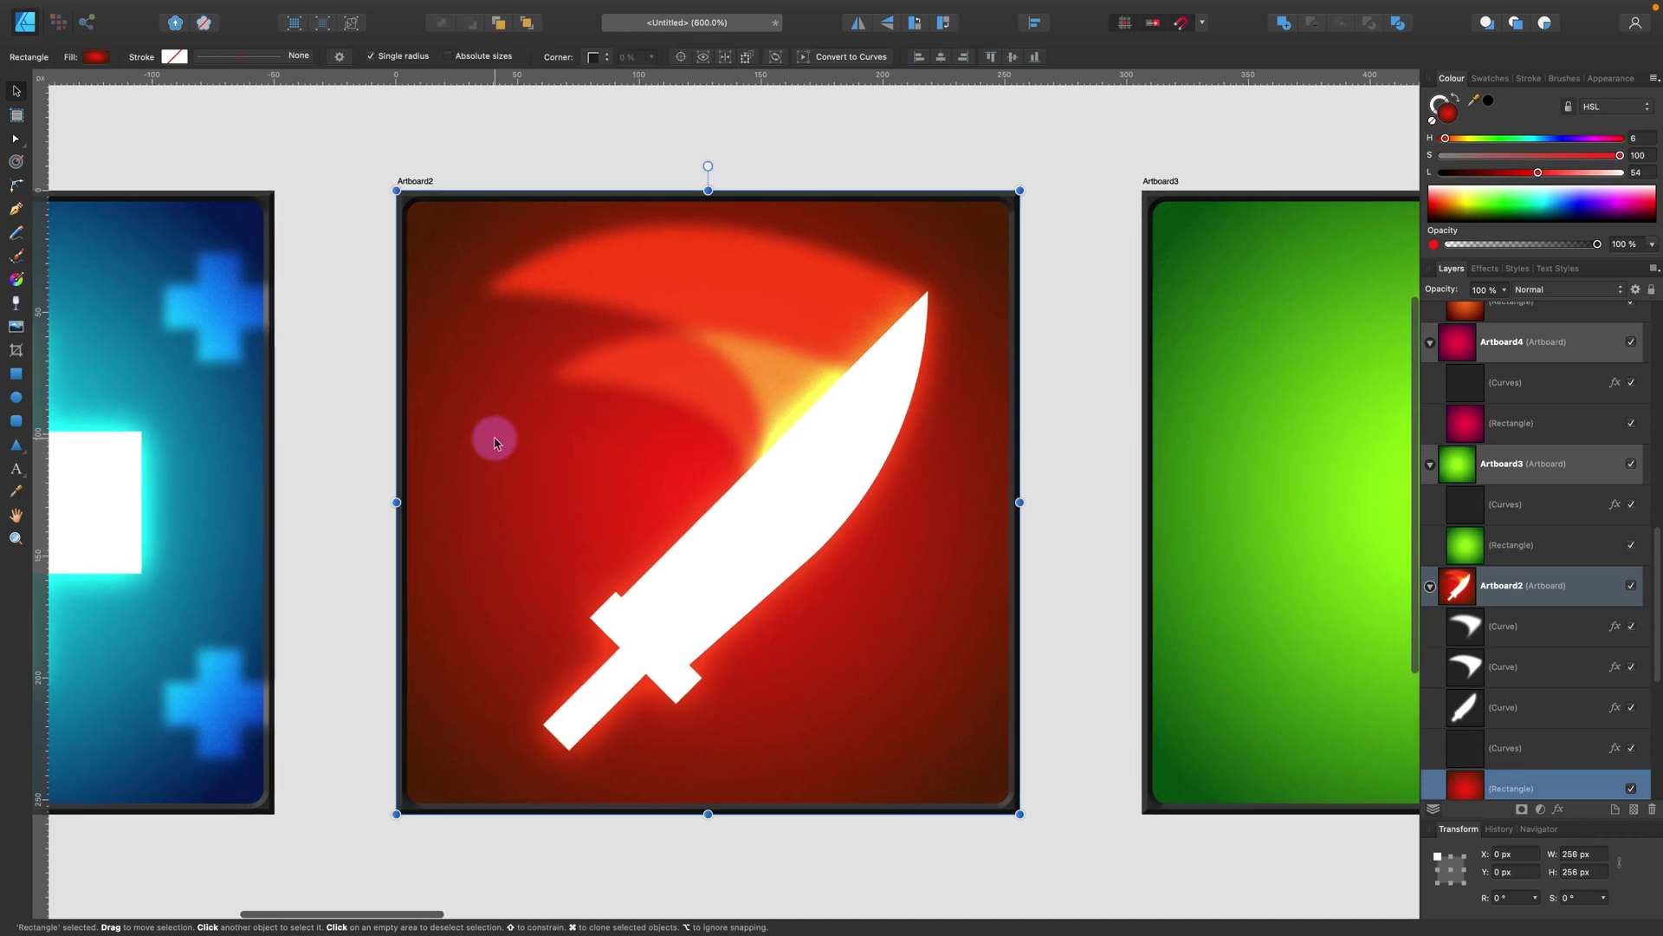
{"action": "key", "text": "space"}
{"action": "left_click_drag", "start_coordinate": [364, 520], "coordinate": [427, 538]}
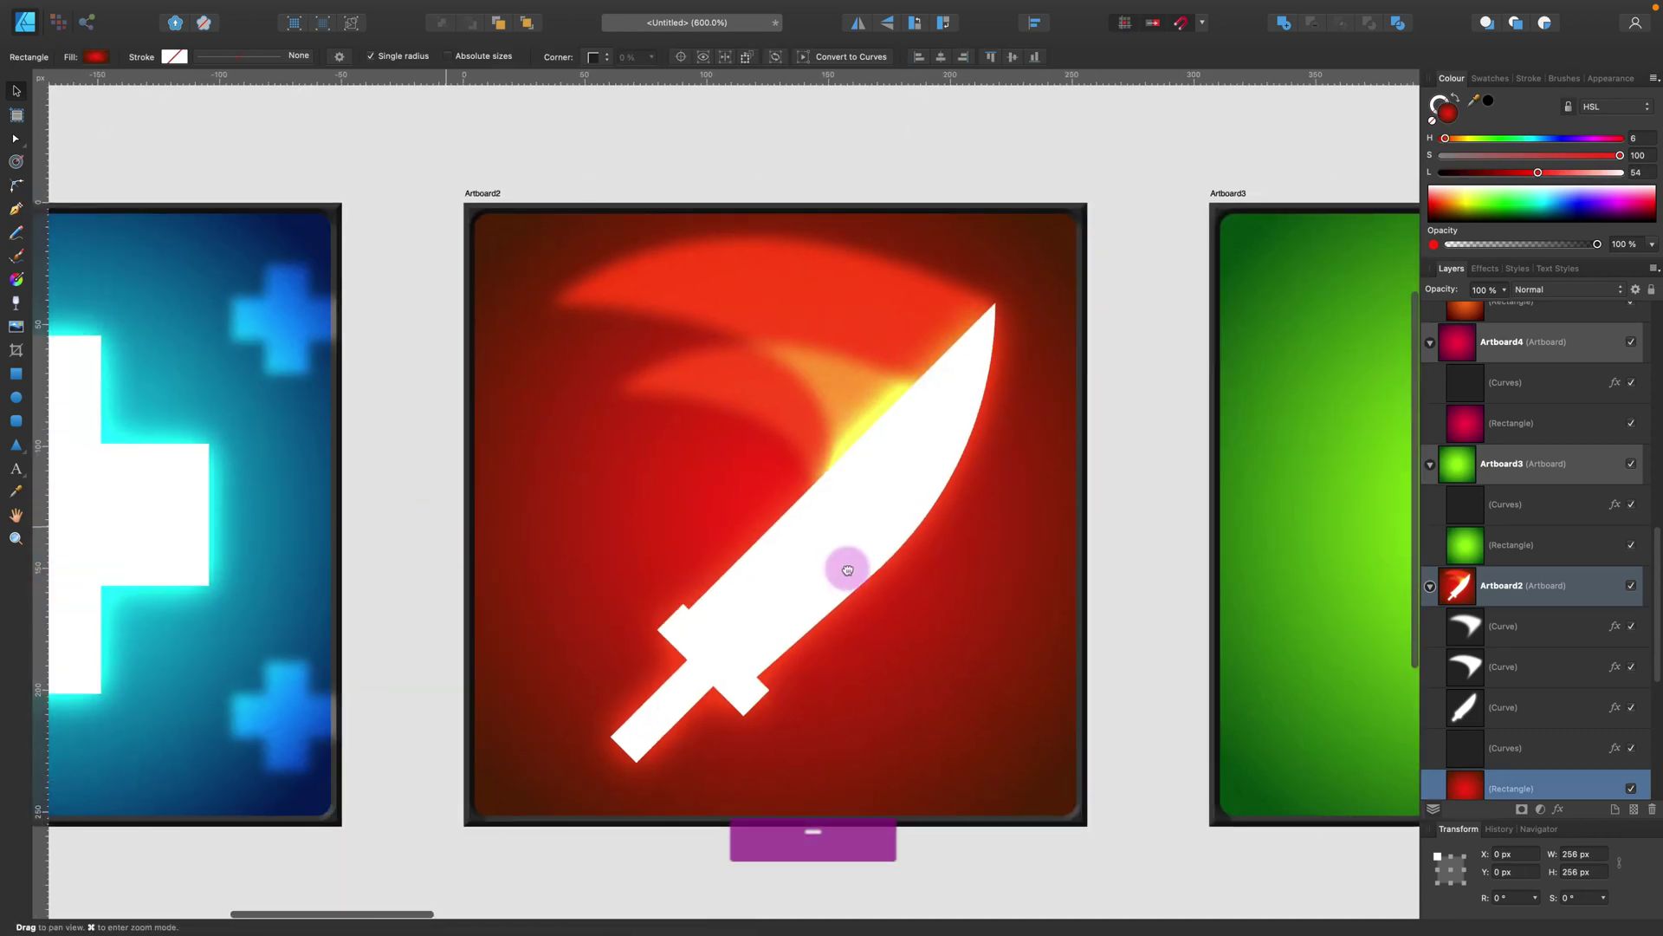
{"action": "left_click_drag", "start_coordinate": [929, 618], "coordinate": [379, 509]}
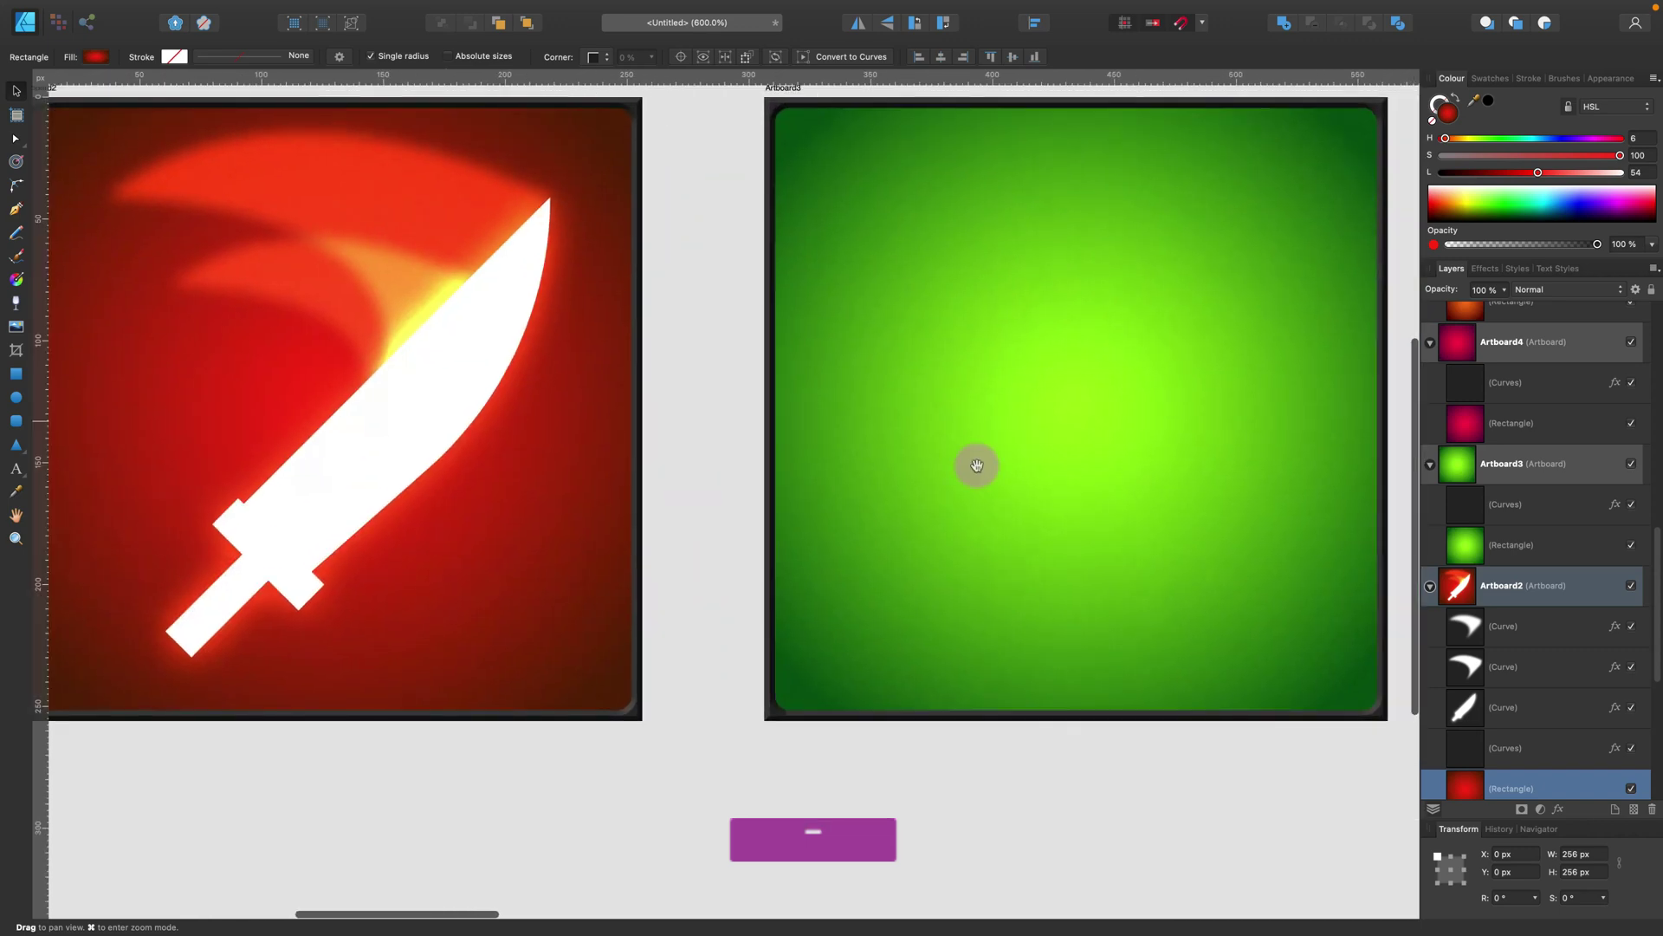
{"action": "left_click_drag", "start_coordinate": [973, 464], "coordinate": [631, 502]}
{"action": "left_click", "coordinate": [16, 446]}
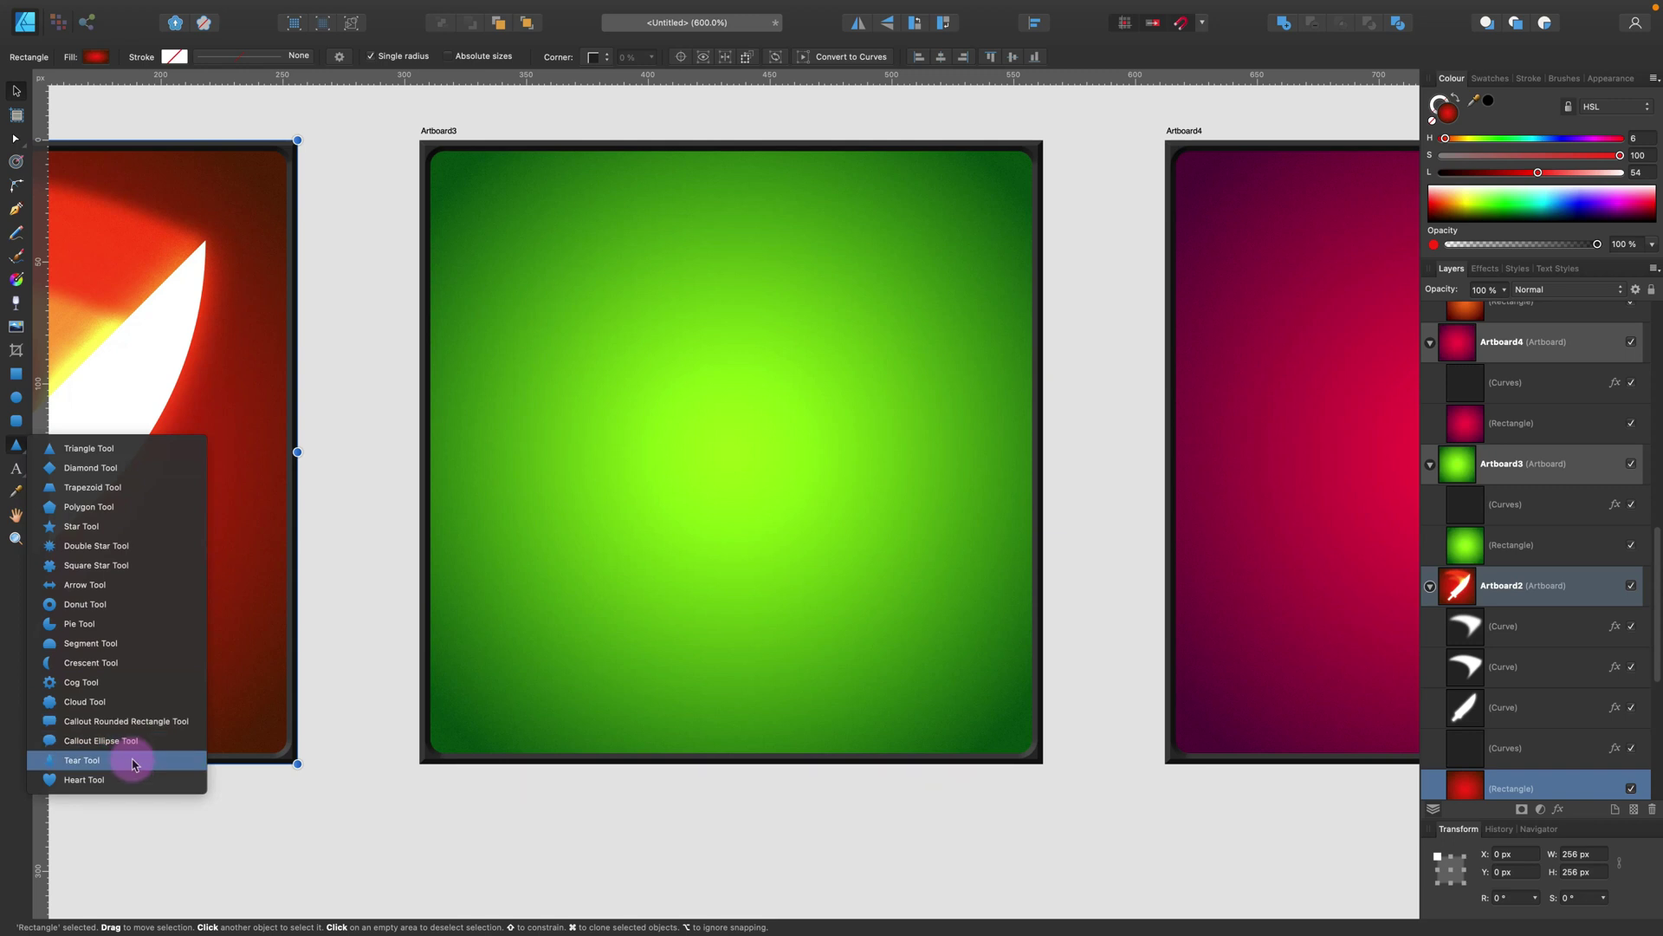
{"action": "left_click", "coordinate": [121, 760]}
{"action": "left_click_drag", "start_coordinate": [556, 208], "coordinate": [866, 598]}
{"action": "left_click", "coordinate": [7, 91]}
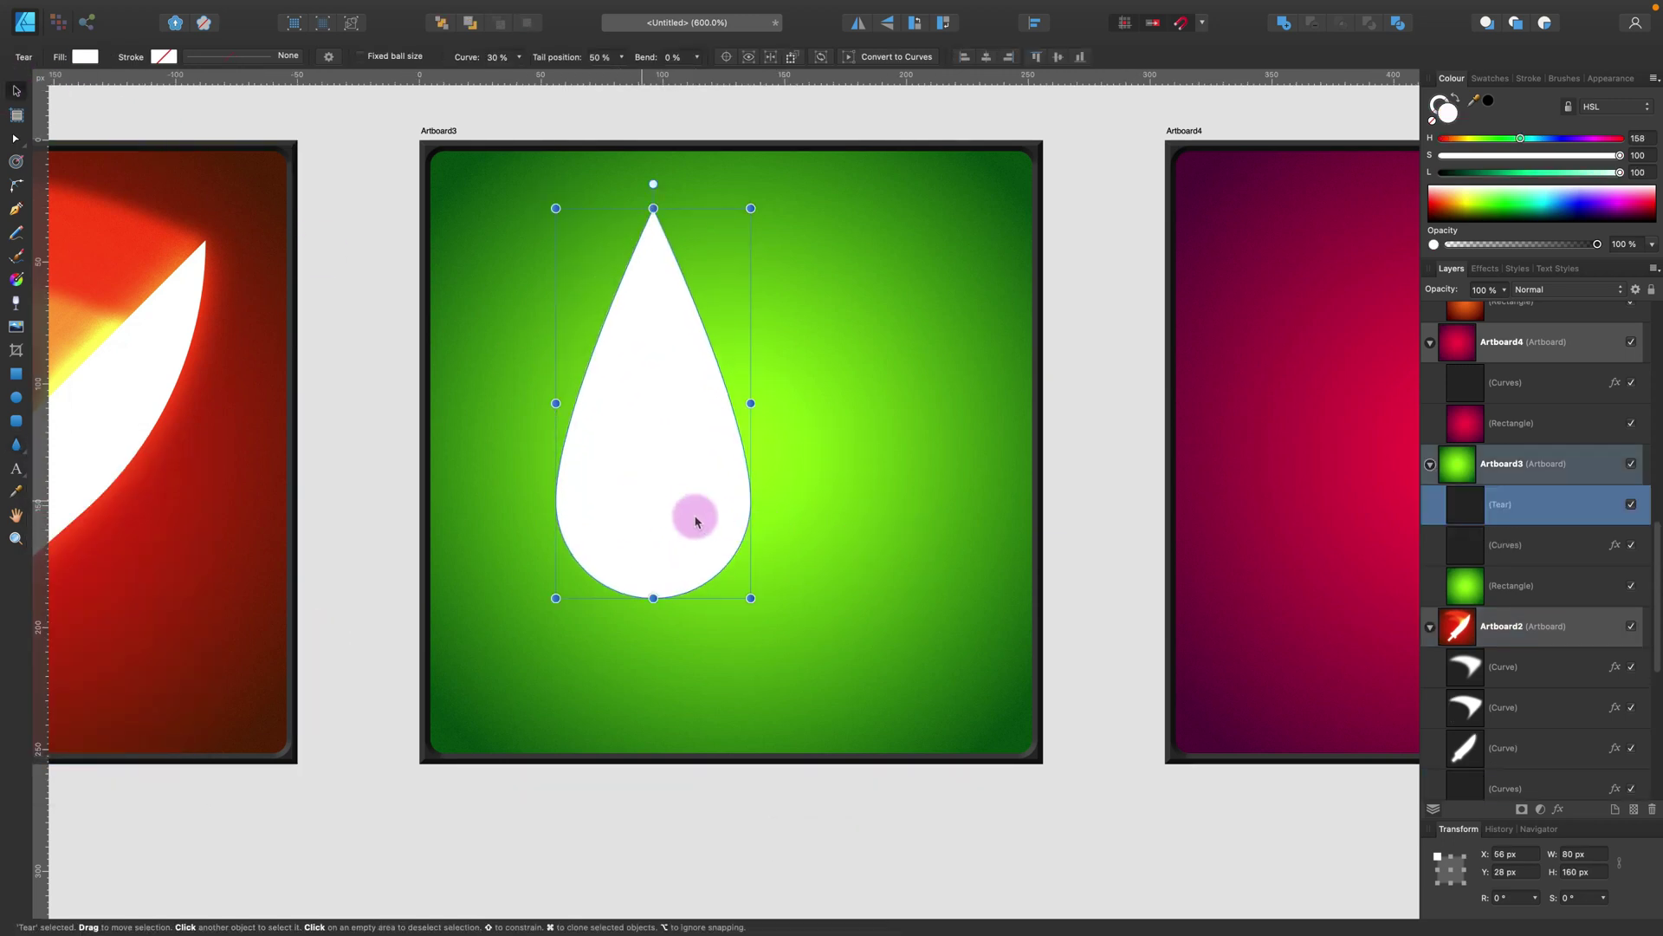
Step: Enlarge the teardrop to about 90 by 179 px and centre it on the green tile
{"action": "left_click_drag", "start_coordinate": [646, 511], "coordinate": [720, 538]}
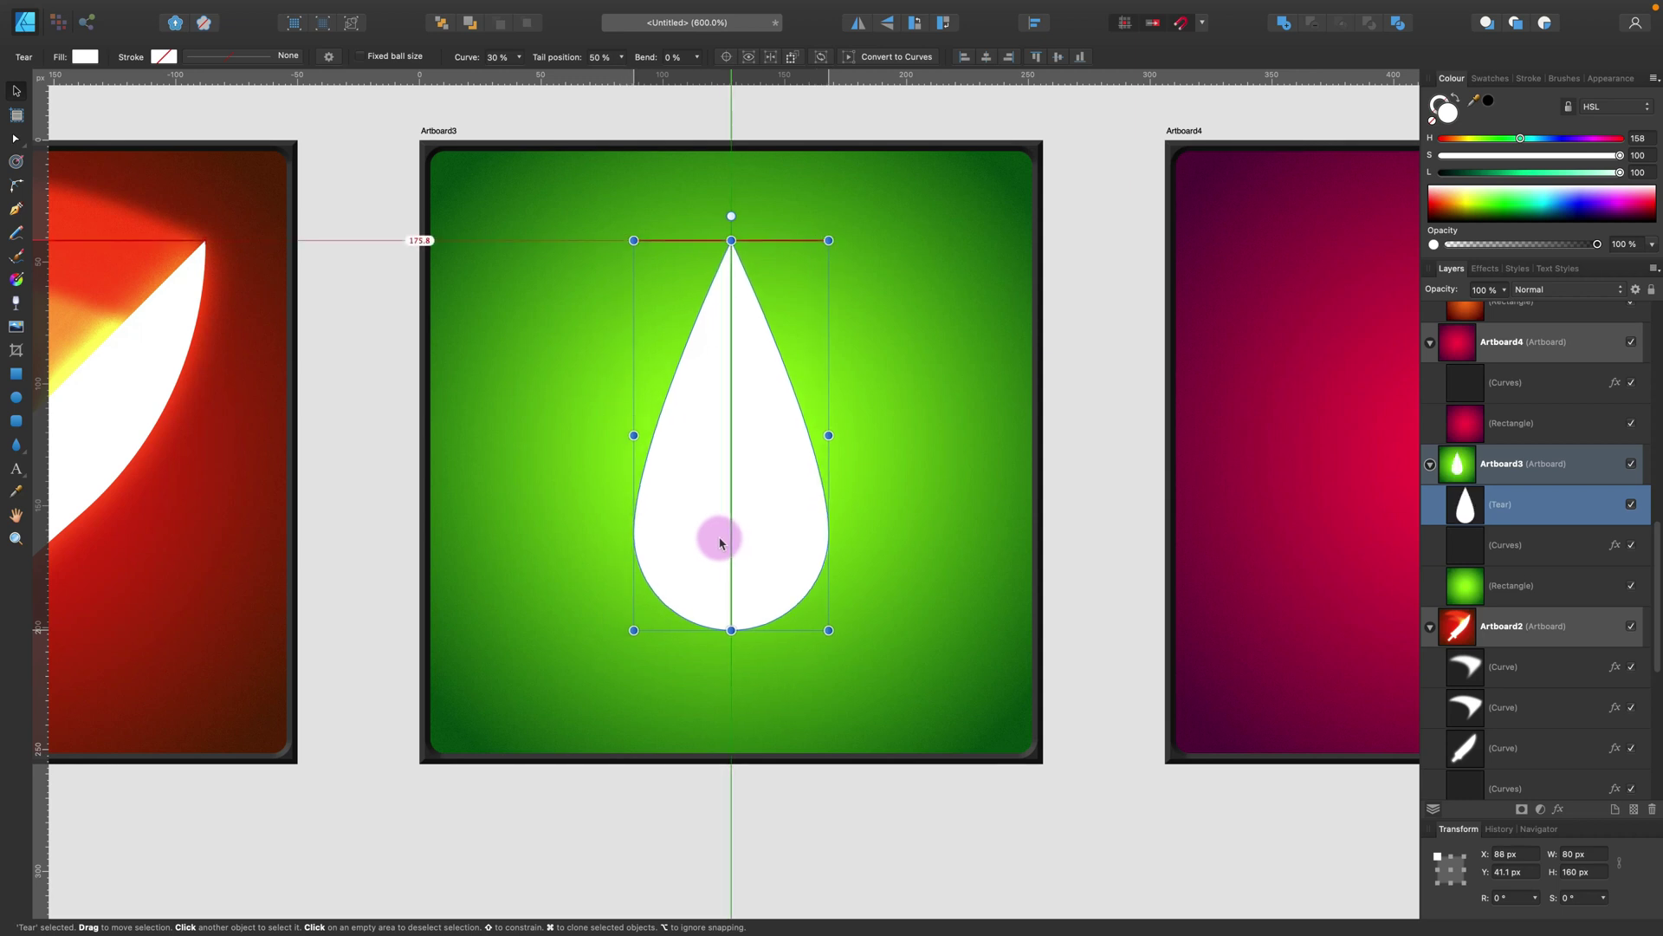
{"action": "left_click_drag", "start_coordinate": [829, 630], "coordinate": [852, 673]}
{"action": "left_click_drag", "start_coordinate": [761, 582], "coordinate": [752, 565]}
Step: Give the teardrop a white Outer Glow with a 25 px radius and the Overlay blend mode
{"action": "left_click", "coordinate": [1556, 807]}
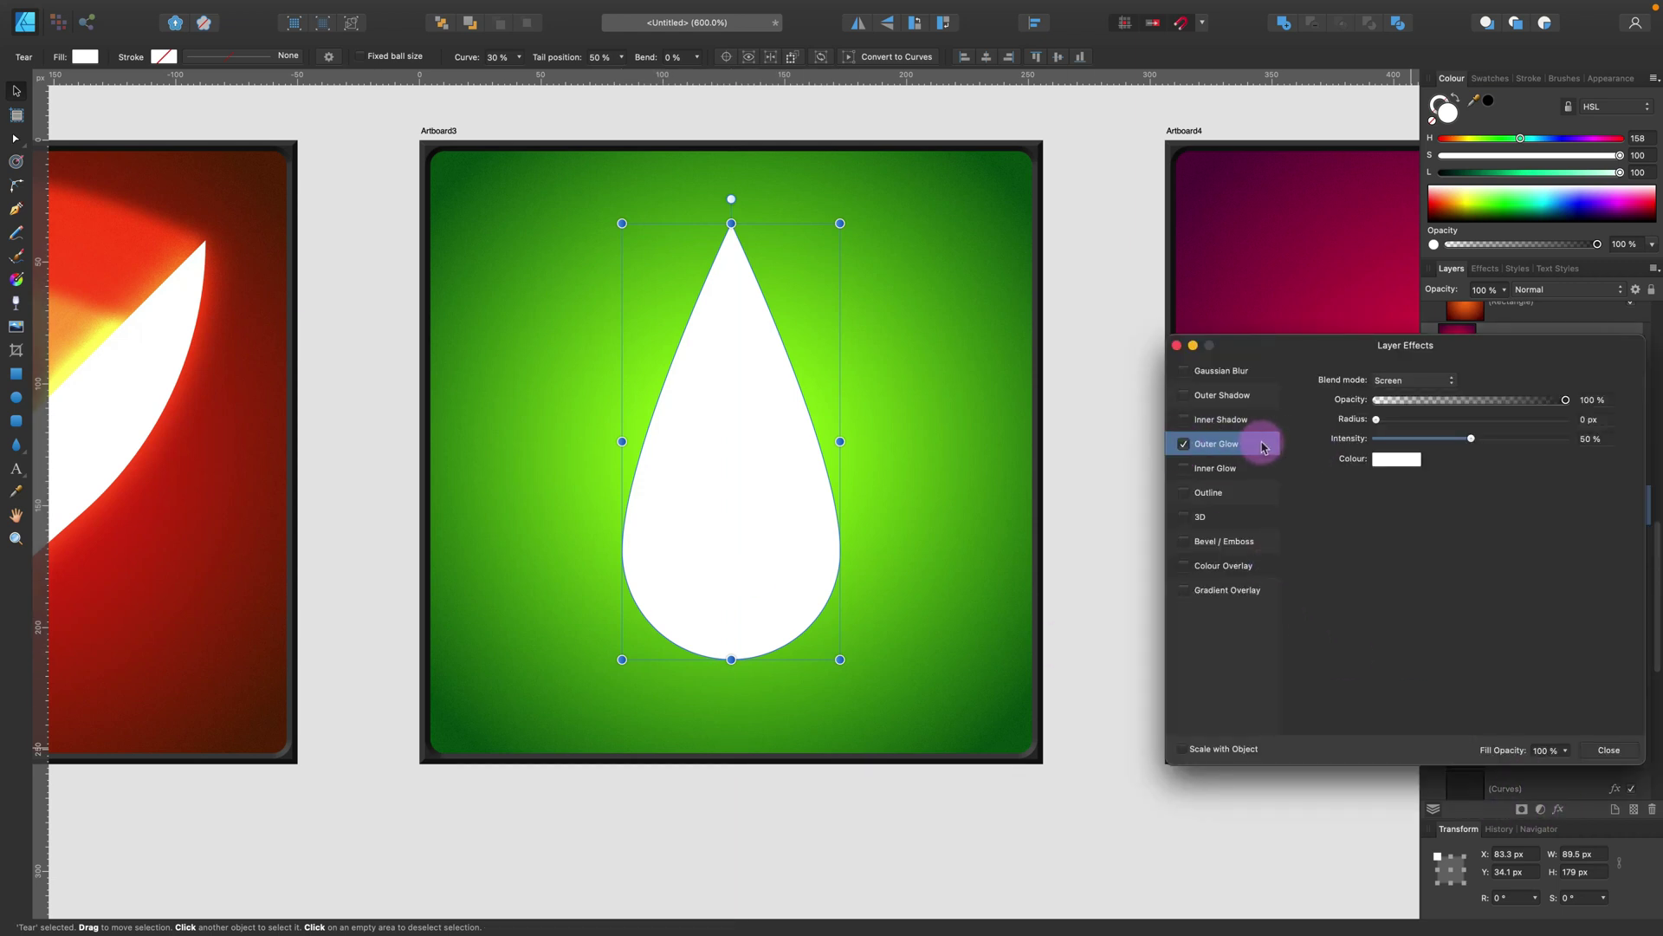
{"action": "left_click_drag", "start_coordinate": [1416, 426], "coordinate": [1641, 431]}
{"action": "left_click", "coordinate": [1447, 382]}
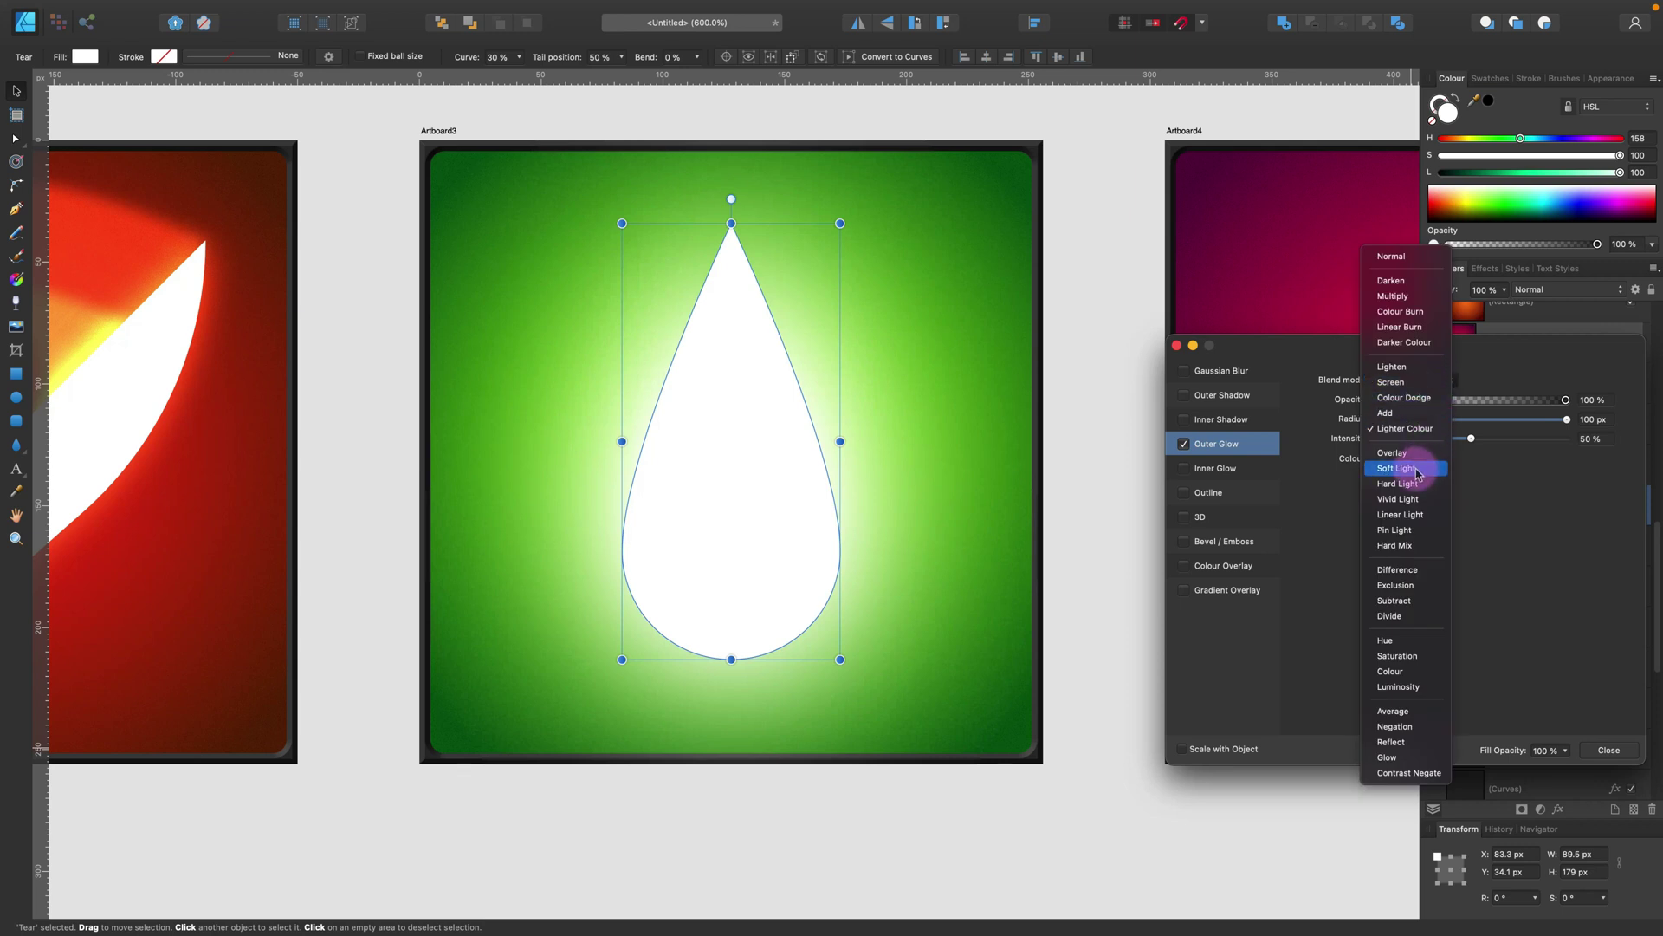
{"action": "left_click", "coordinate": [1413, 453]}
{"action": "left_click_drag", "start_coordinate": [1486, 421], "coordinate": [1492, 423]}
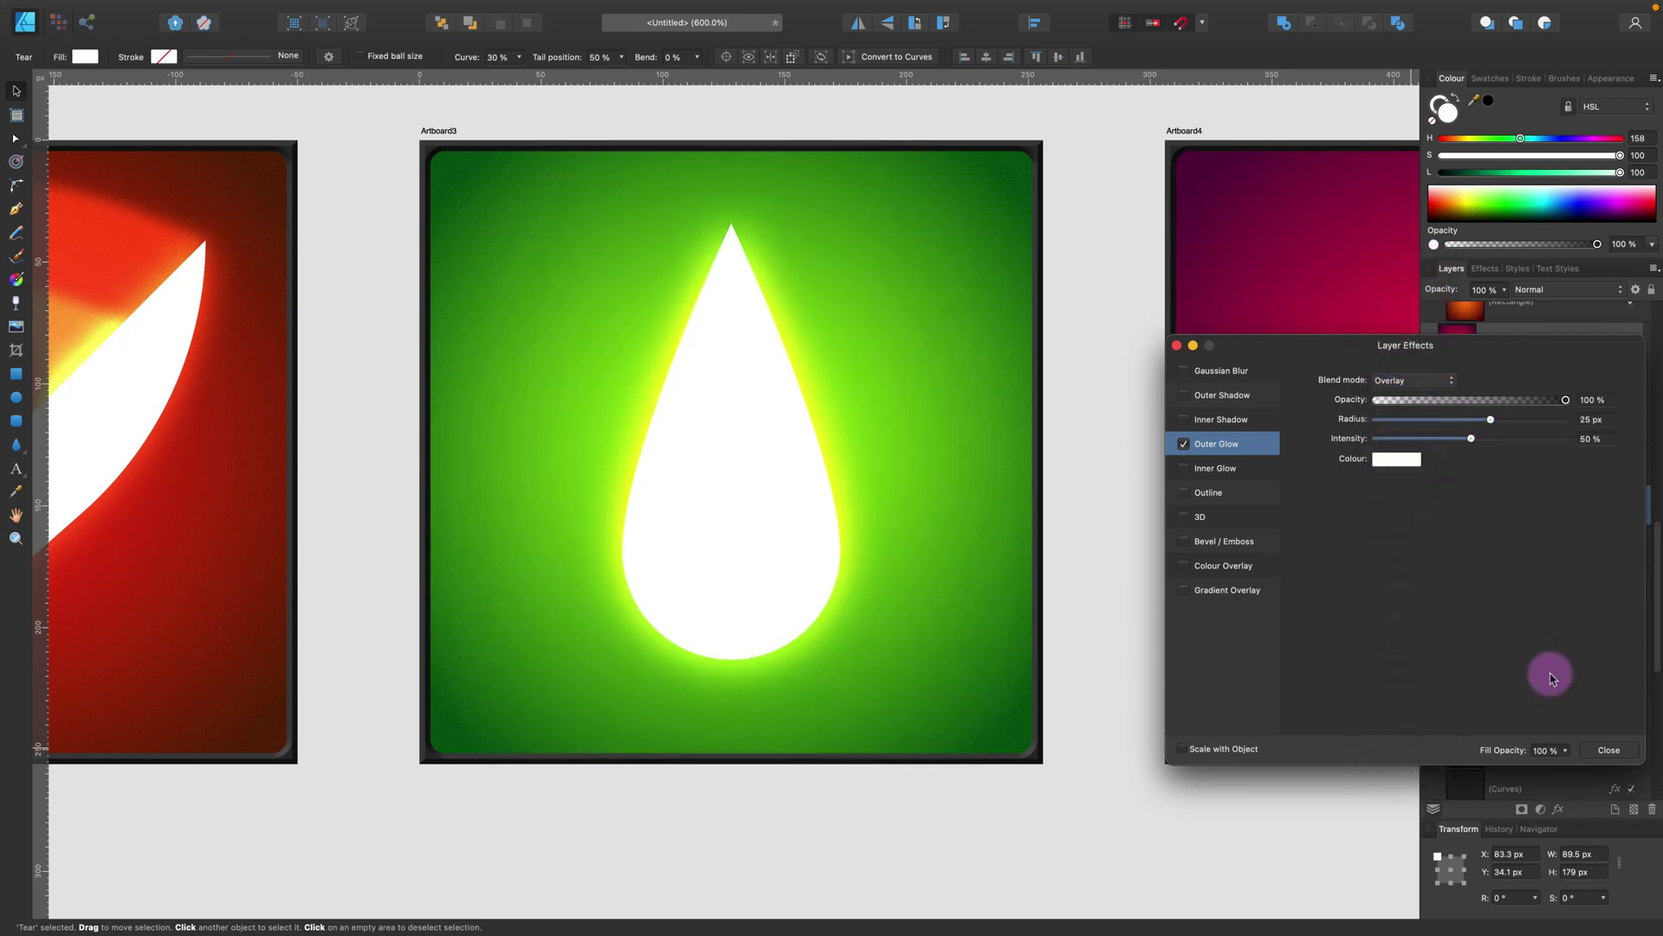
{"action": "left_click", "coordinate": [1612, 747]}
Step: Duplicate the teardrop into two smaller copies about 118 px tall, one on each side of the central drop near the tile's upper edge
{"action": "left_click", "coordinate": [825, 553]}
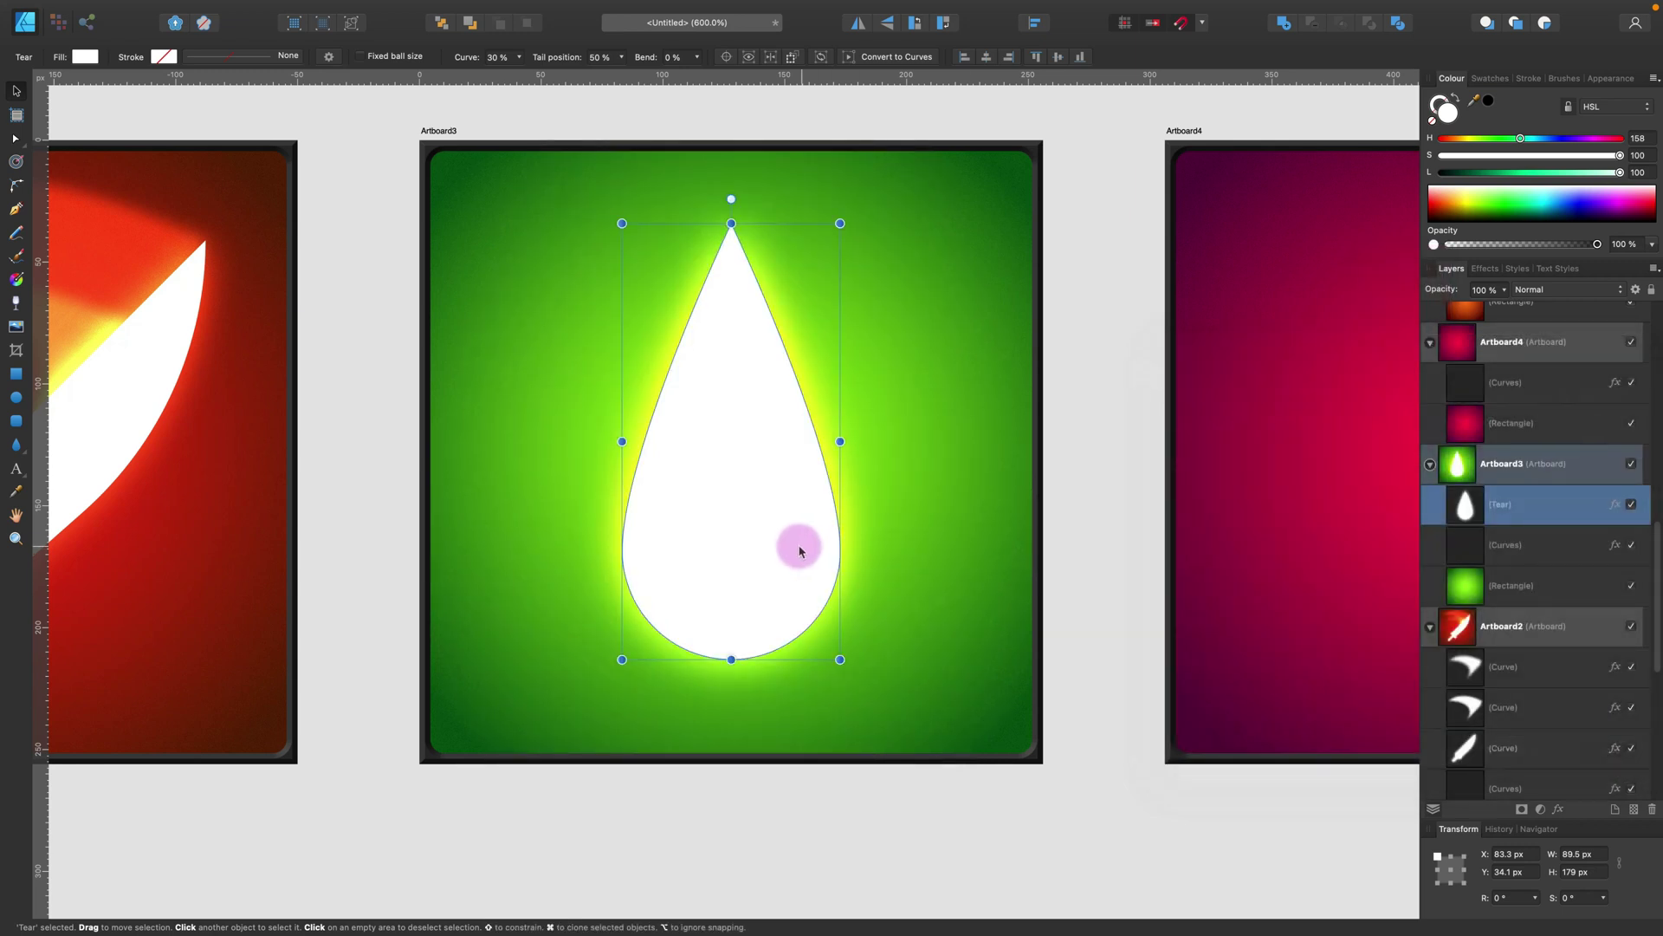
{"action": "left_click_drag", "start_coordinate": [798, 551], "coordinate": [616, 503]}
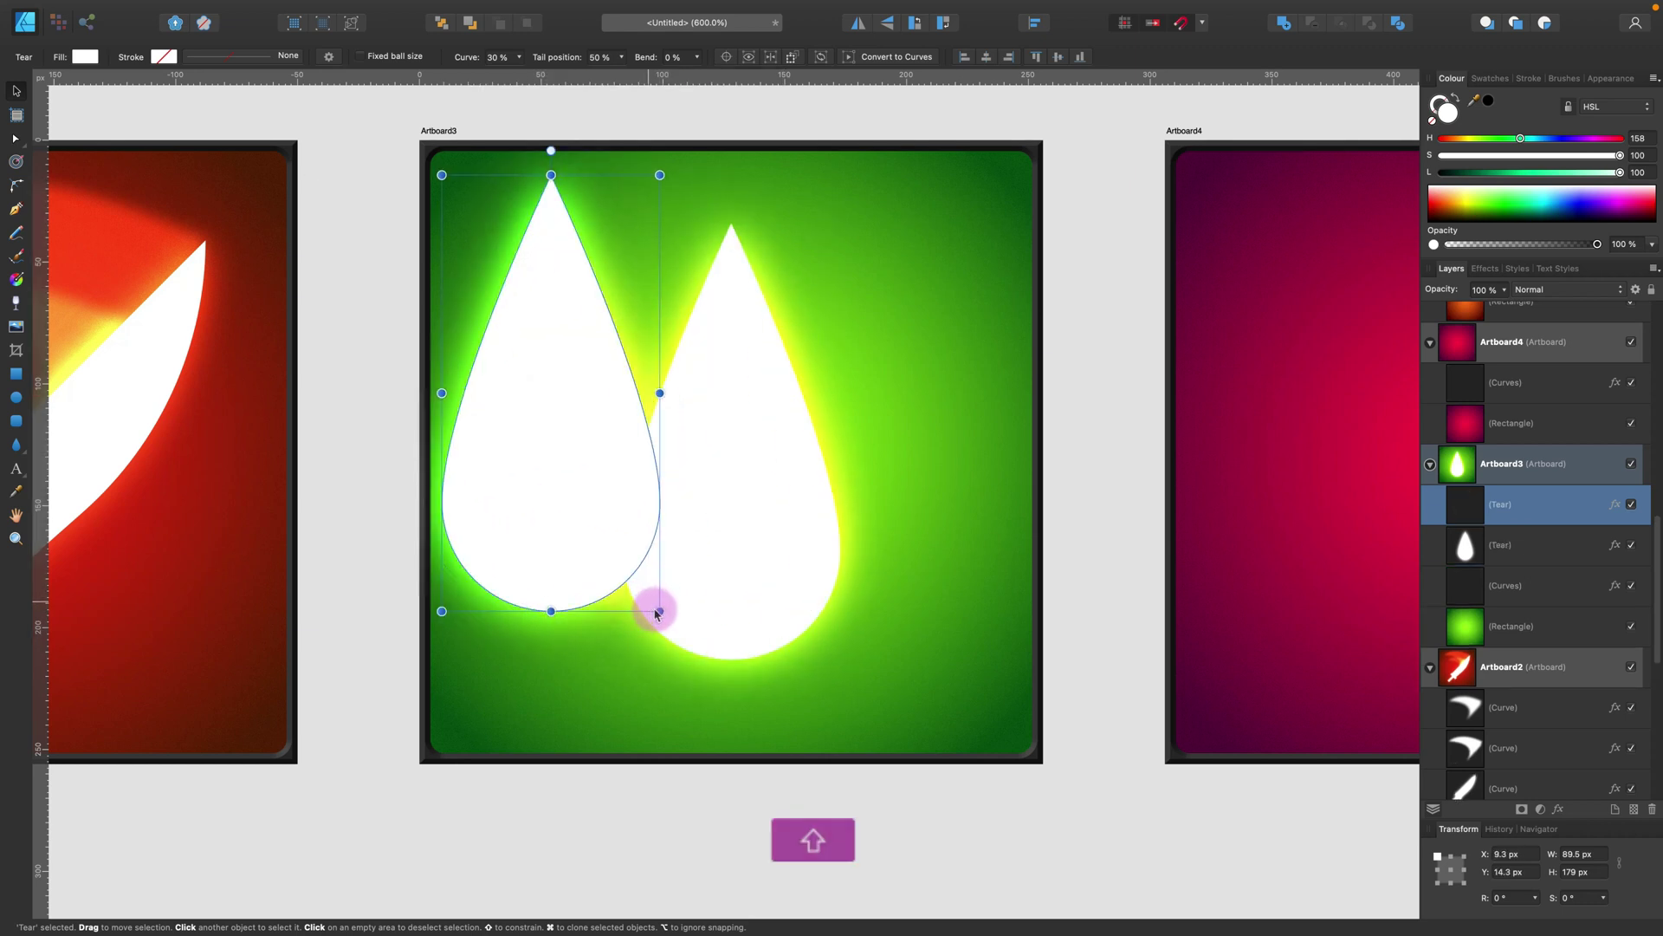
{"action": "left_click_drag", "start_coordinate": [658, 605], "coordinate": [936, 403]}
Step: Replace the two small drops' Outer Glow with a 4.9 px Gaussian Blur and set their layer blend mode to Overlay
{"action": "left_click", "coordinate": [587, 397], "text": "shift"}
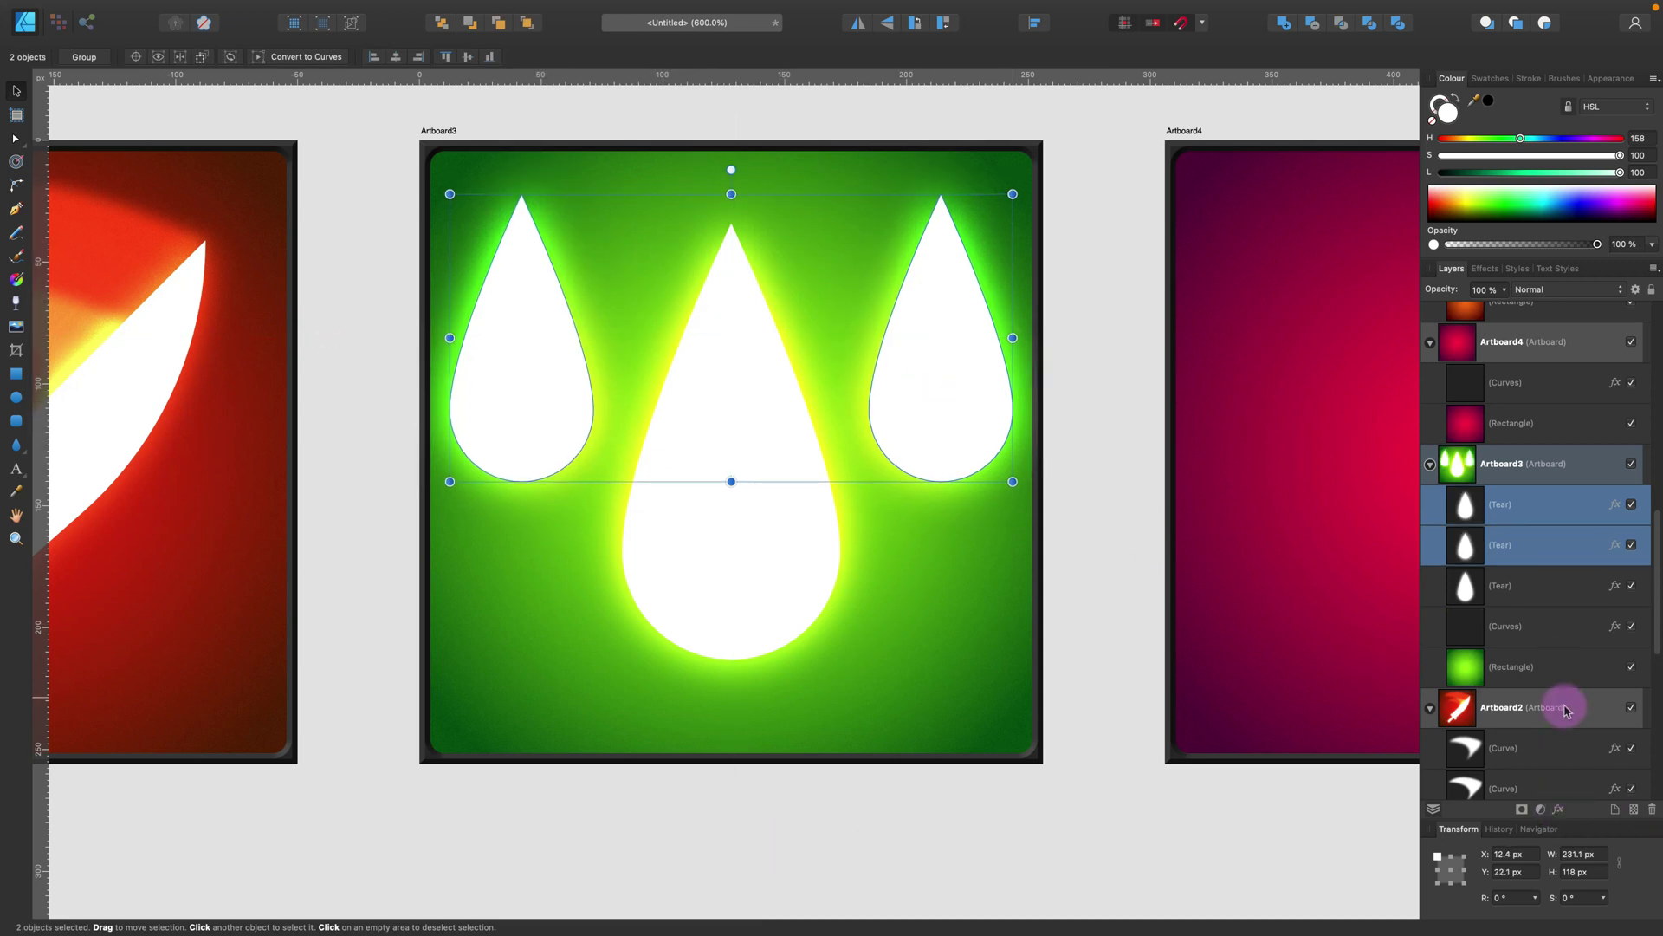
{"action": "left_click", "coordinate": [1543, 810]}
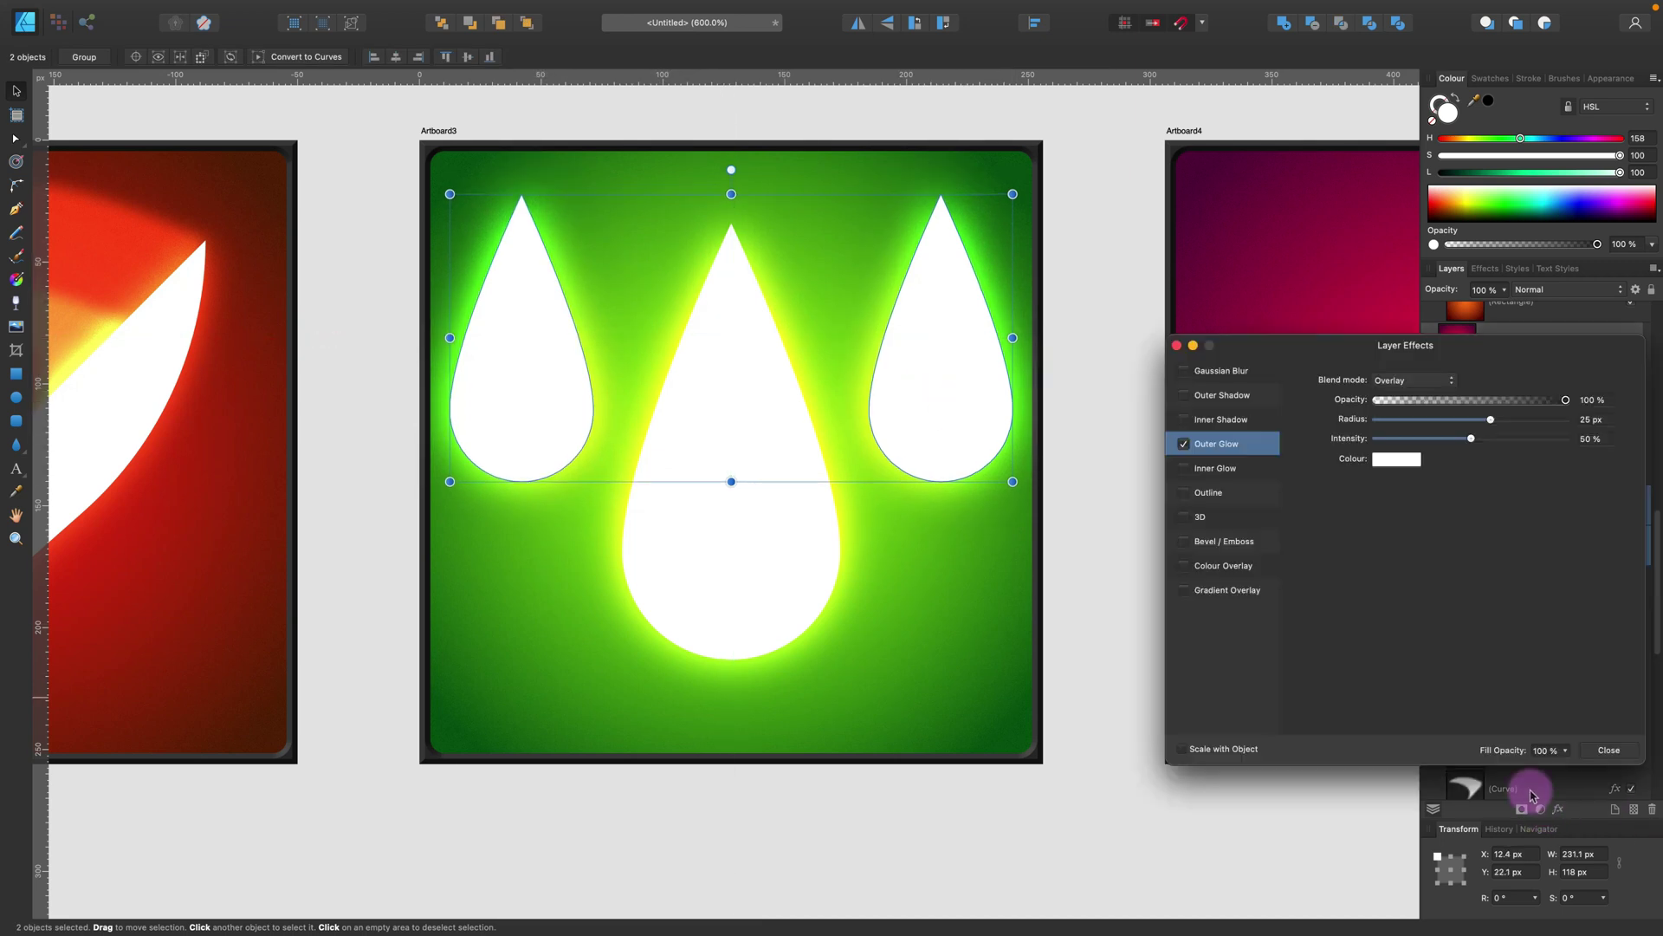
{"action": "left_click", "coordinate": [1184, 444]}
{"action": "left_click", "coordinate": [1267, 373]}
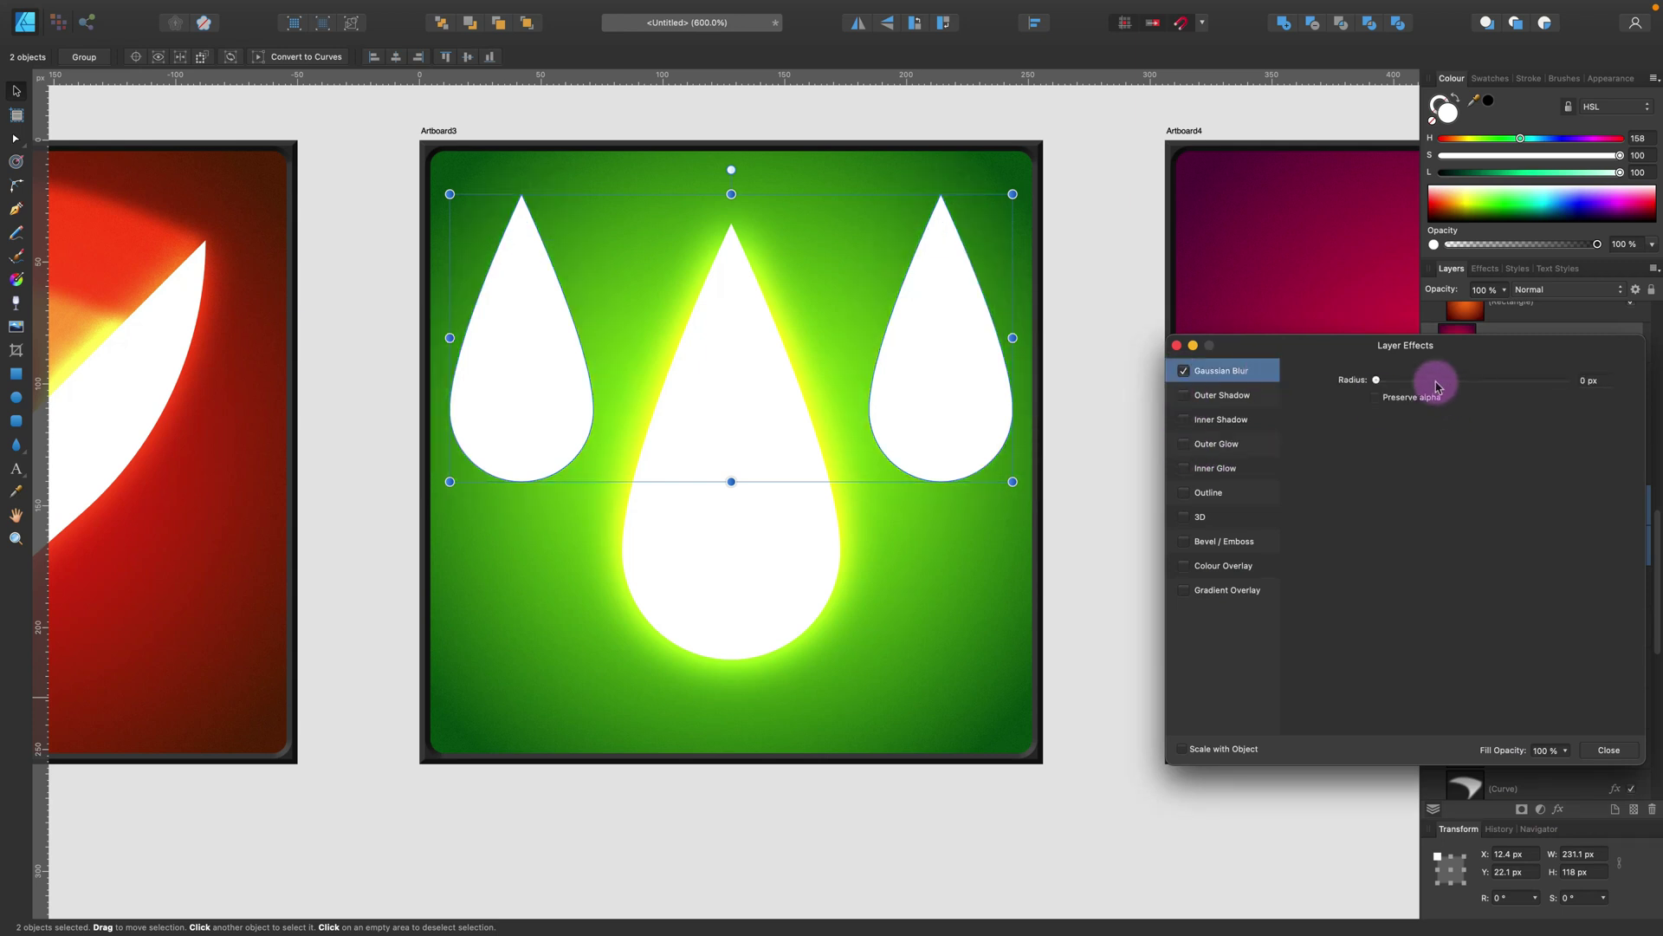
{"action": "left_click", "coordinate": [1435, 381]}
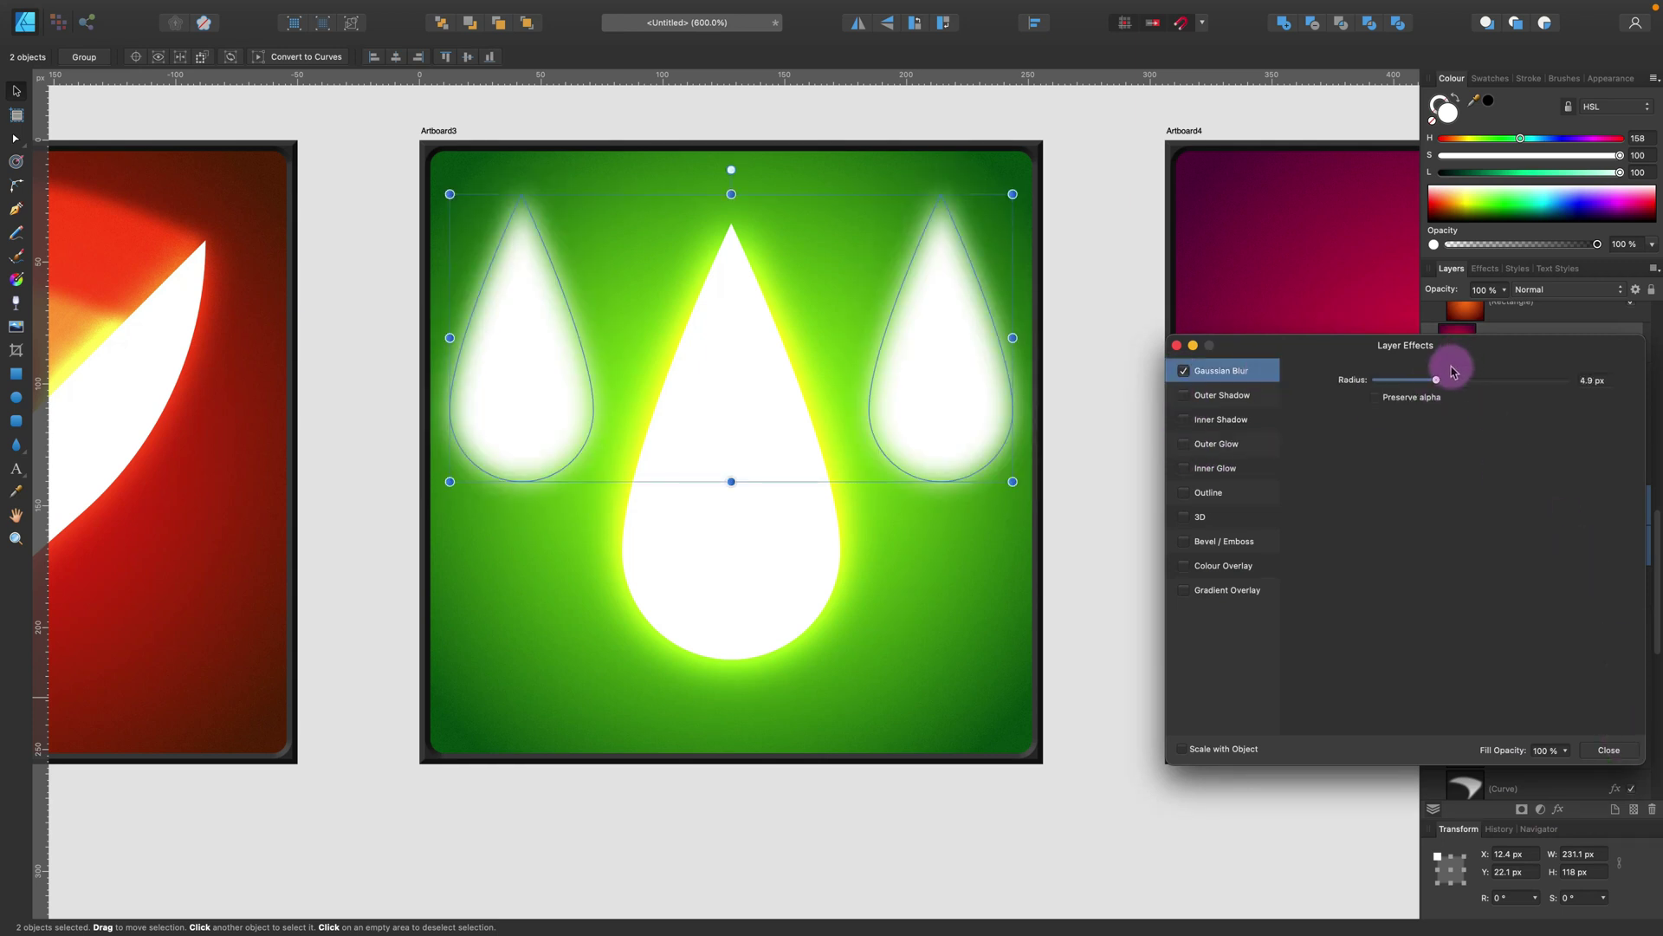
{"action": "left_click", "coordinate": [1609, 750]}
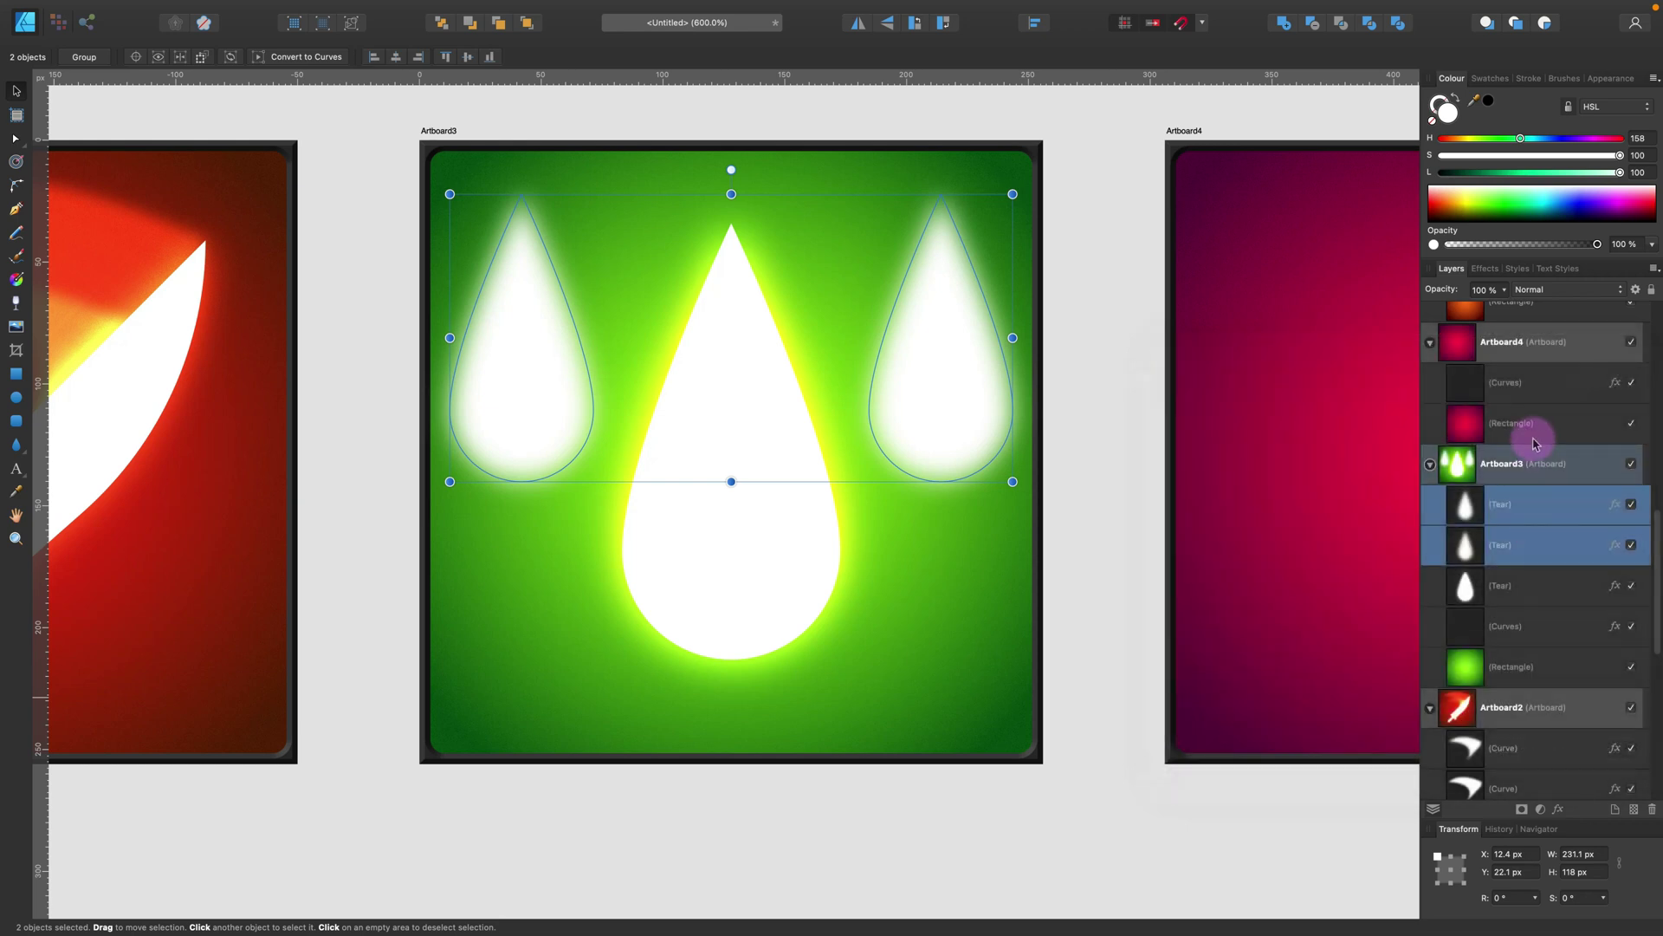
{"action": "left_click", "coordinate": [1541, 288]}
{"action": "left_click", "coordinate": [1543, 494]}
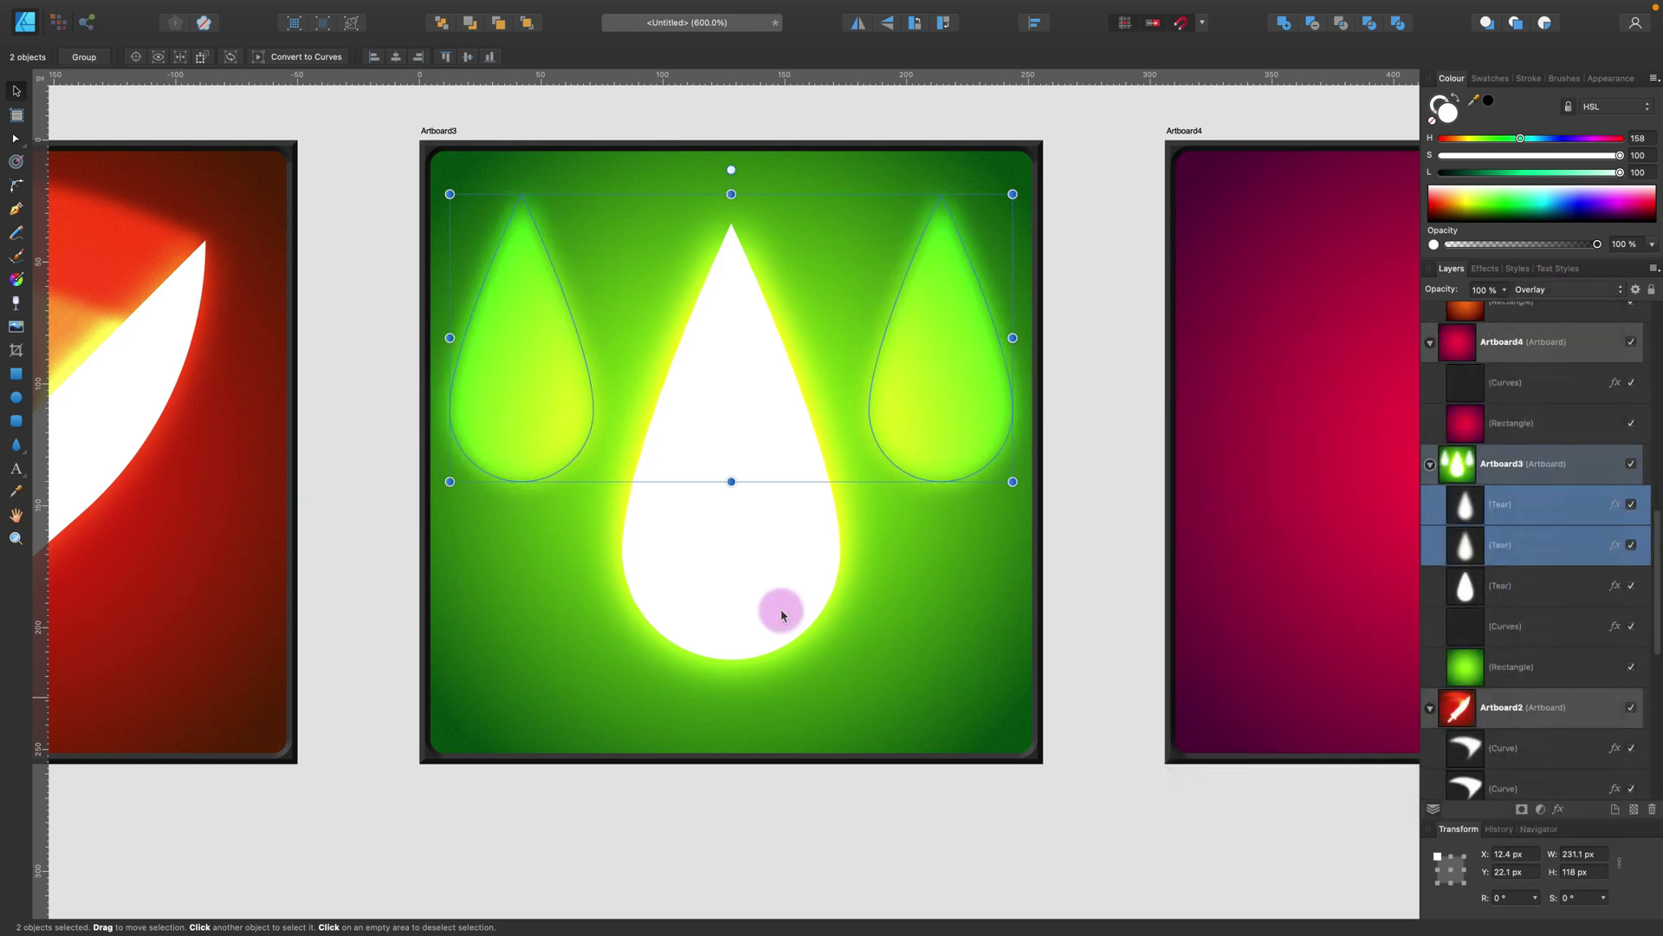
Step: Move the central teardrop straight down to about Y 44 px and deselect it
{"action": "left_click", "coordinate": [738, 562]}
{"action": "left_click_drag", "start_coordinate": [738, 562], "coordinate": [743, 585]}
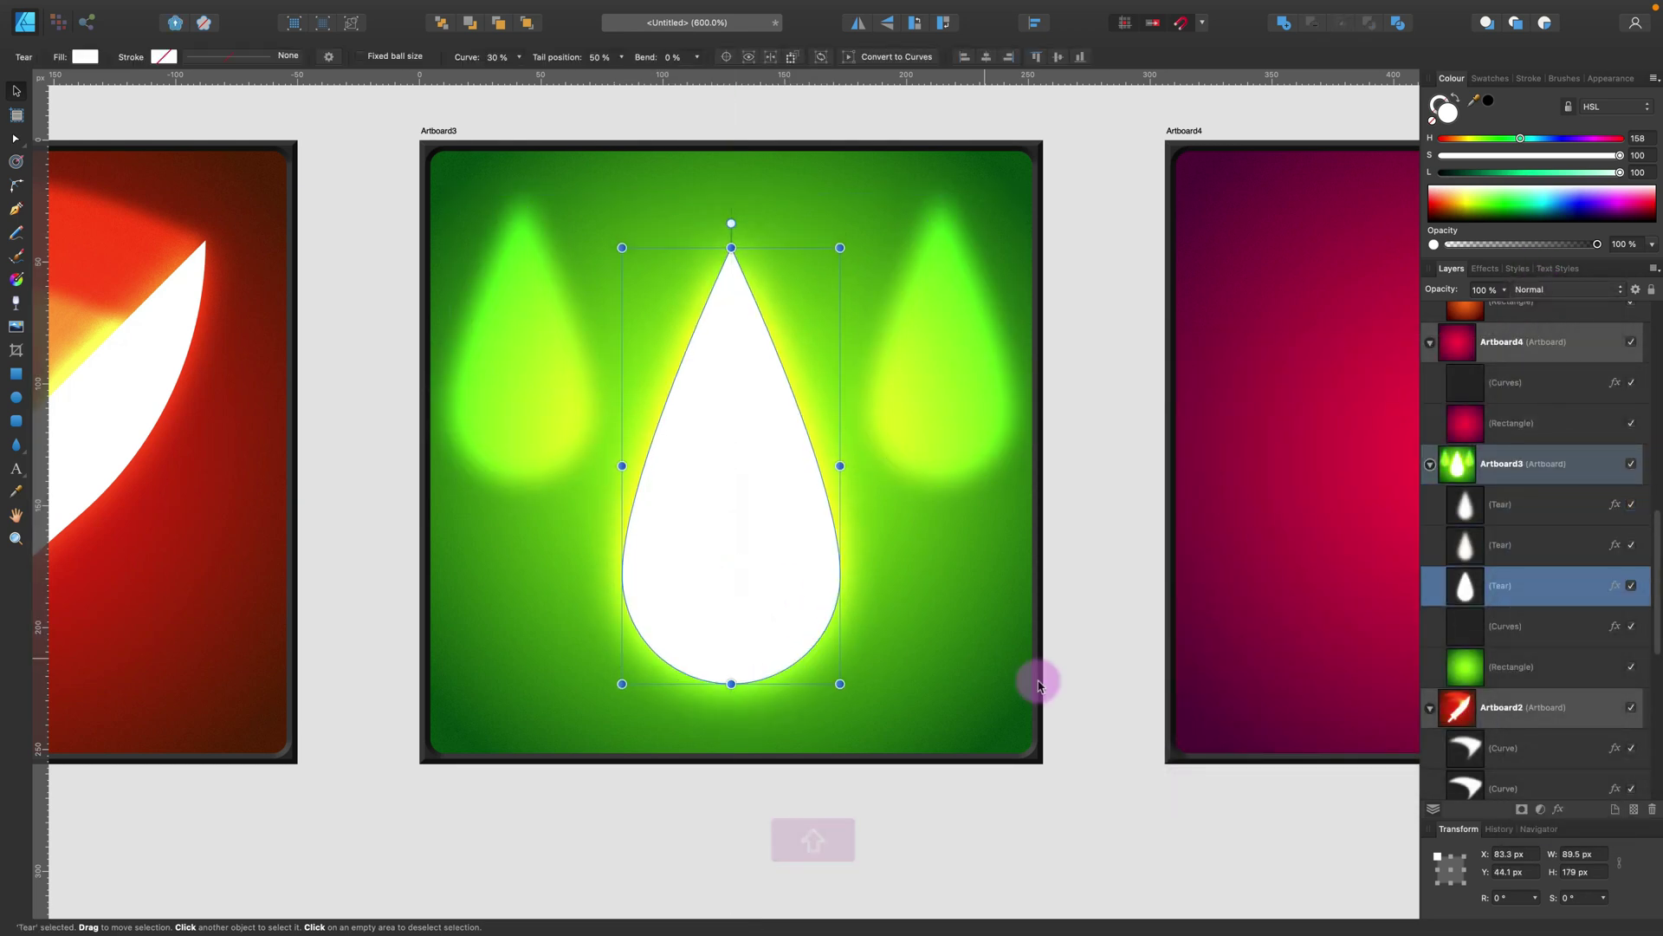
{"action": "left_click", "coordinate": [1071, 525]}
Step: Draw a white four-pointed star about 93 px wide in the middle of the crimson Artboard4 tile
{"action": "key", "text": "space"}
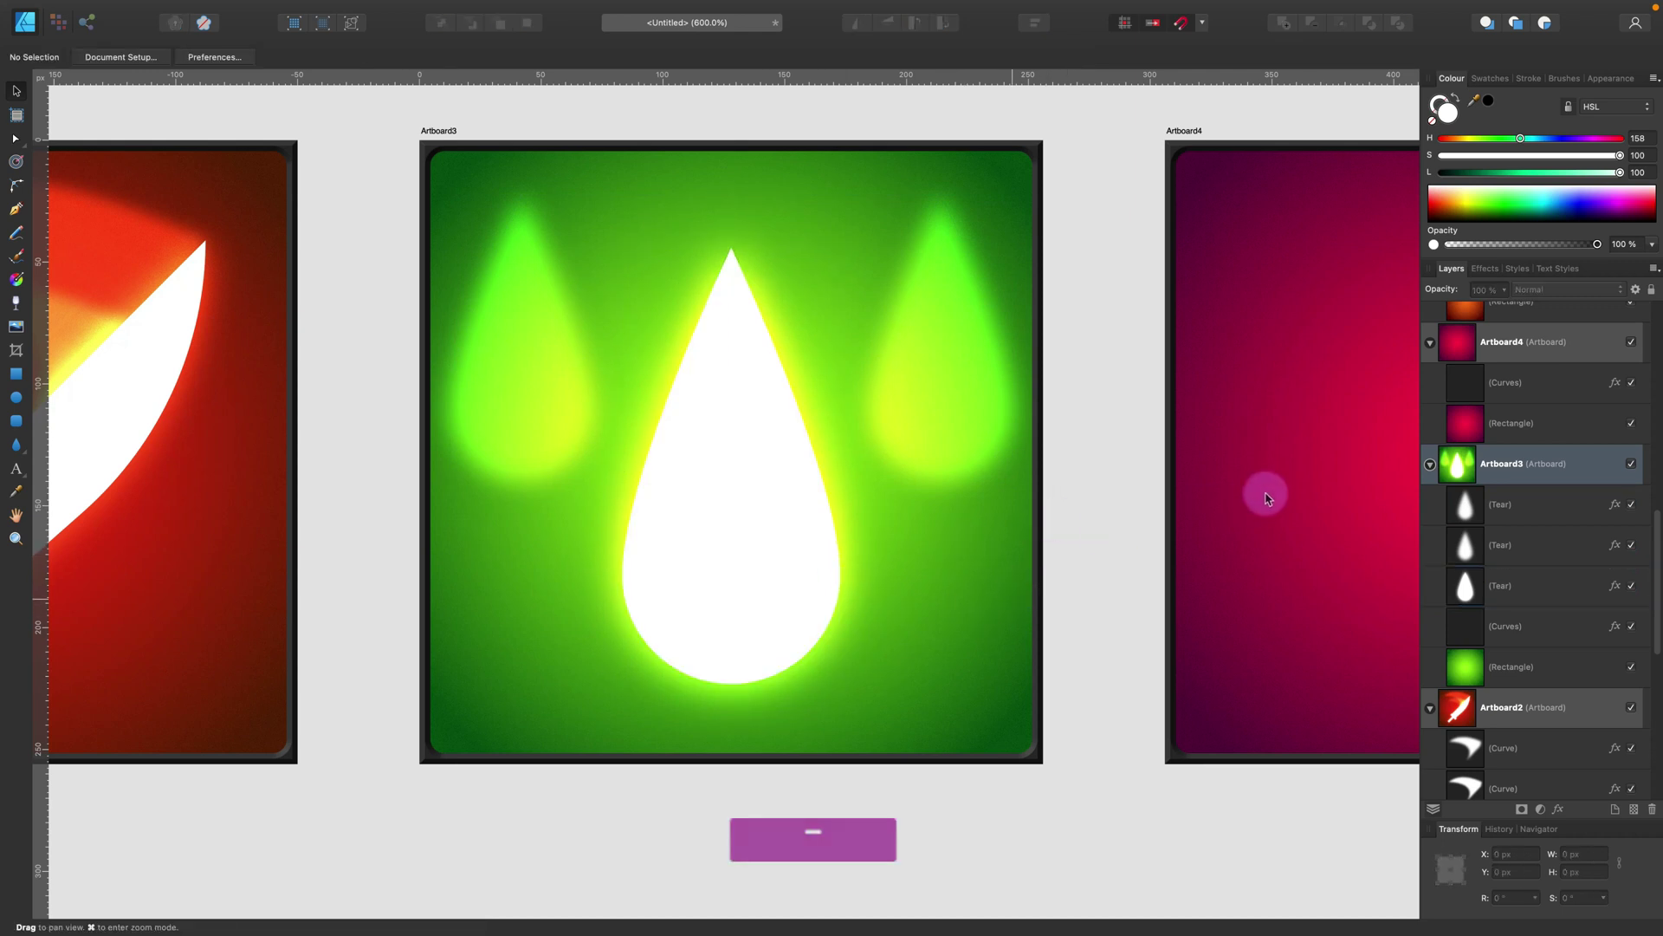
{"action": "left_click_drag", "start_coordinate": [1161, 480], "coordinate": [570, 493]}
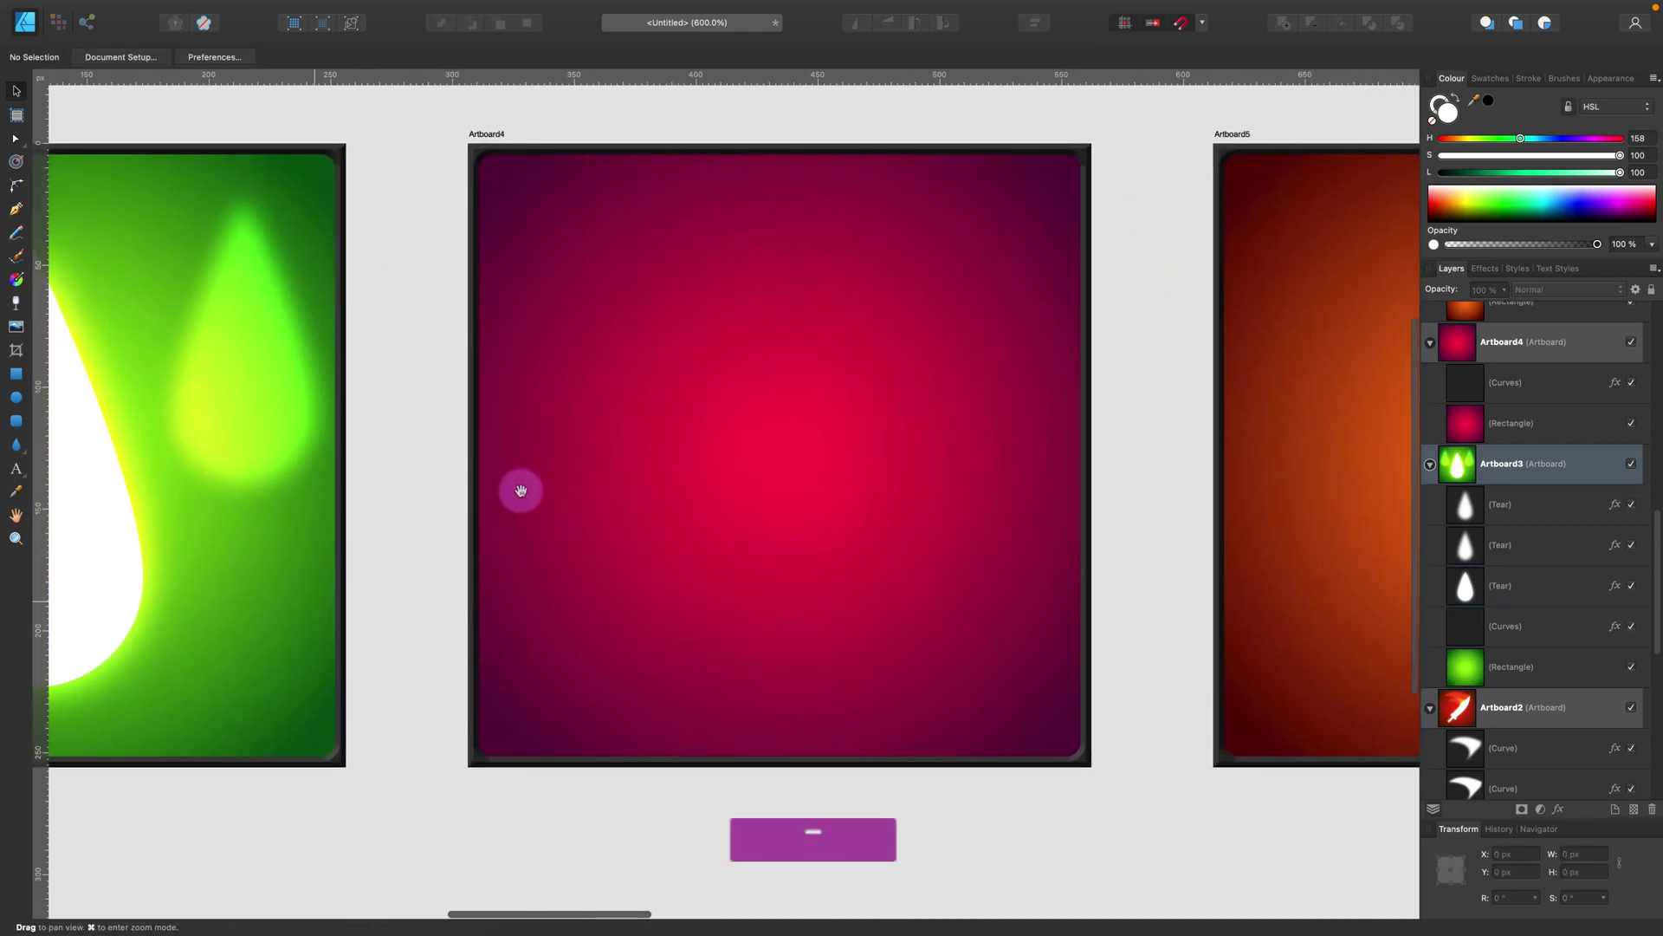
{"action": "left_click_drag", "start_coordinate": [16, 444], "coordinate": [76, 528]}
{"action": "key", "text": "shift"}
{"action": "left_click_drag", "start_coordinate": [693, 341], "coordinate": [929, 555]}
{"action": "left_click_drag", "start_coordinate": [508, 60], "coordinate": [466, 80]}
{"action": "left_click", "coordinate": [11, 86]}
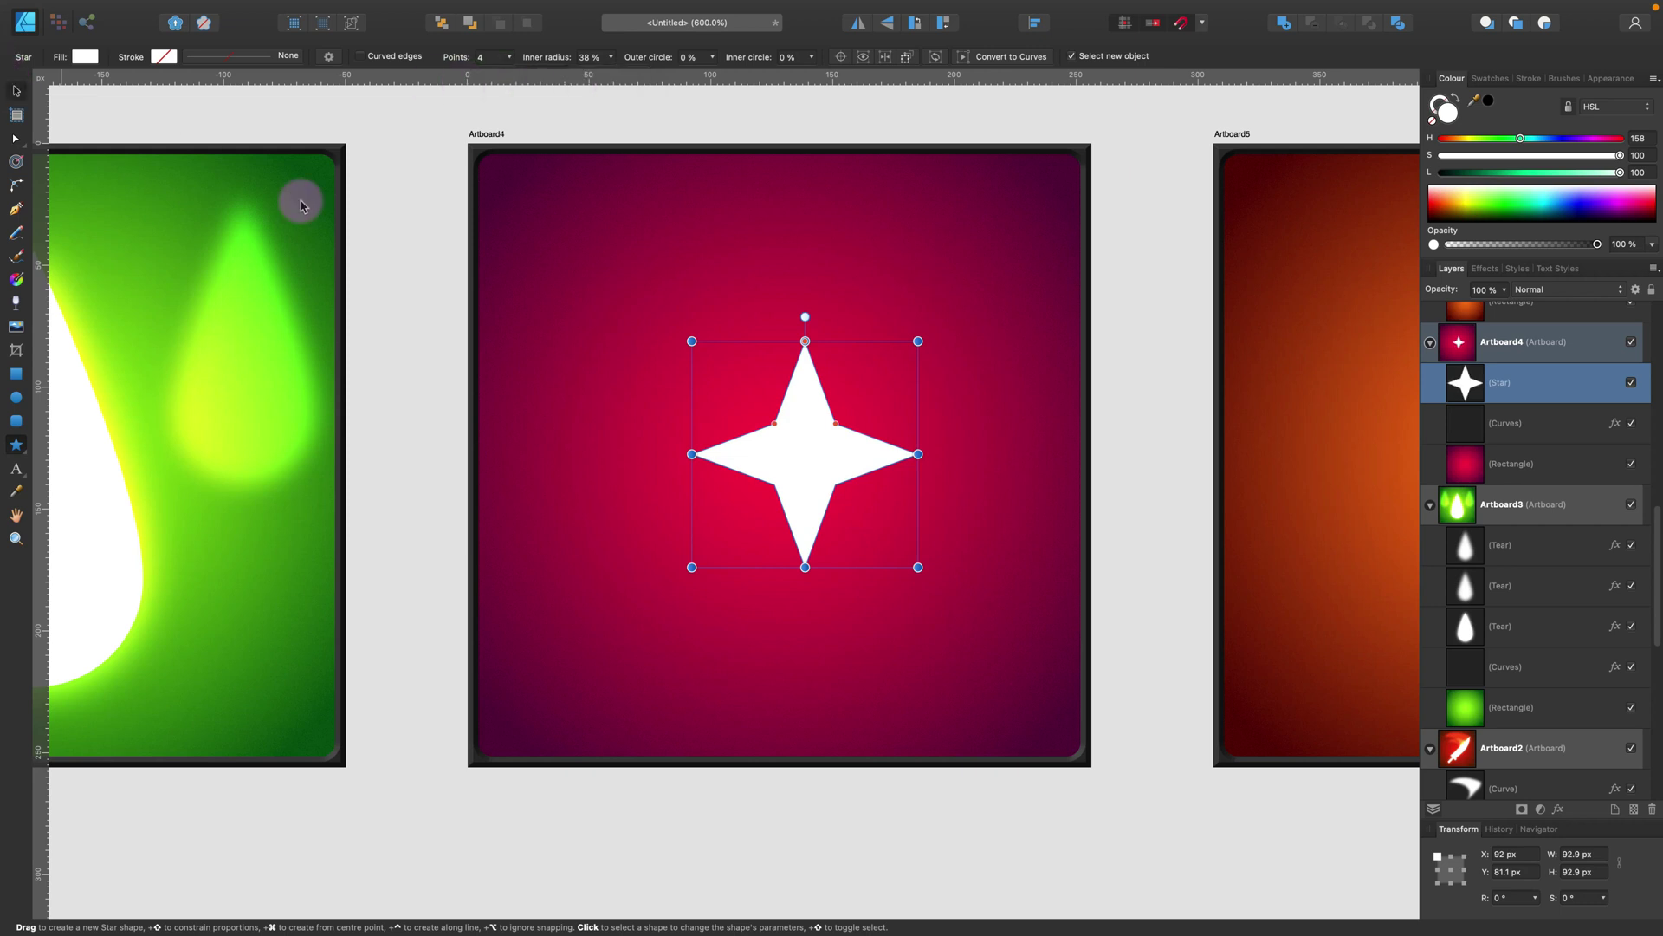
Step: Enlarge the star to about 111 px and move it near the crimson tile's upper-left corner
{"action": "left_click_drag", "start_coordinate": [811, 441], "coordinate": [788, 525]}
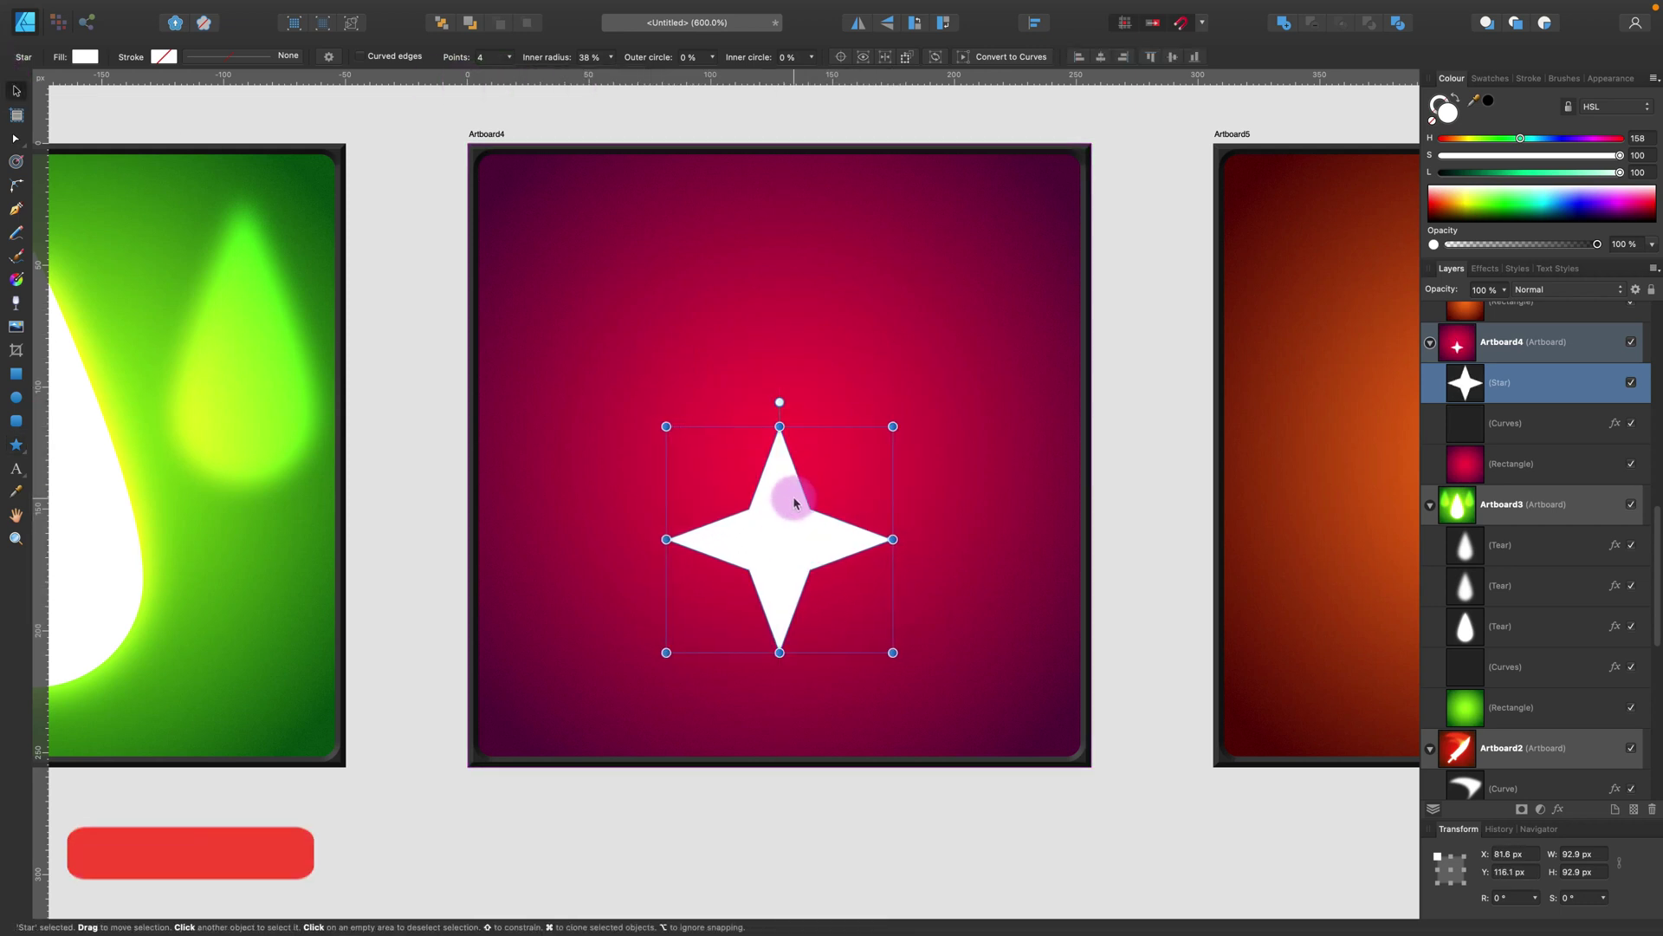
{"action": "left_click_drag", "start_coordinate": [893, 426], "coordinate": [971, 348]}
{"action": "left_click_drag", "start_coordinate": [821, 534], "coordinate": [683, 351]}
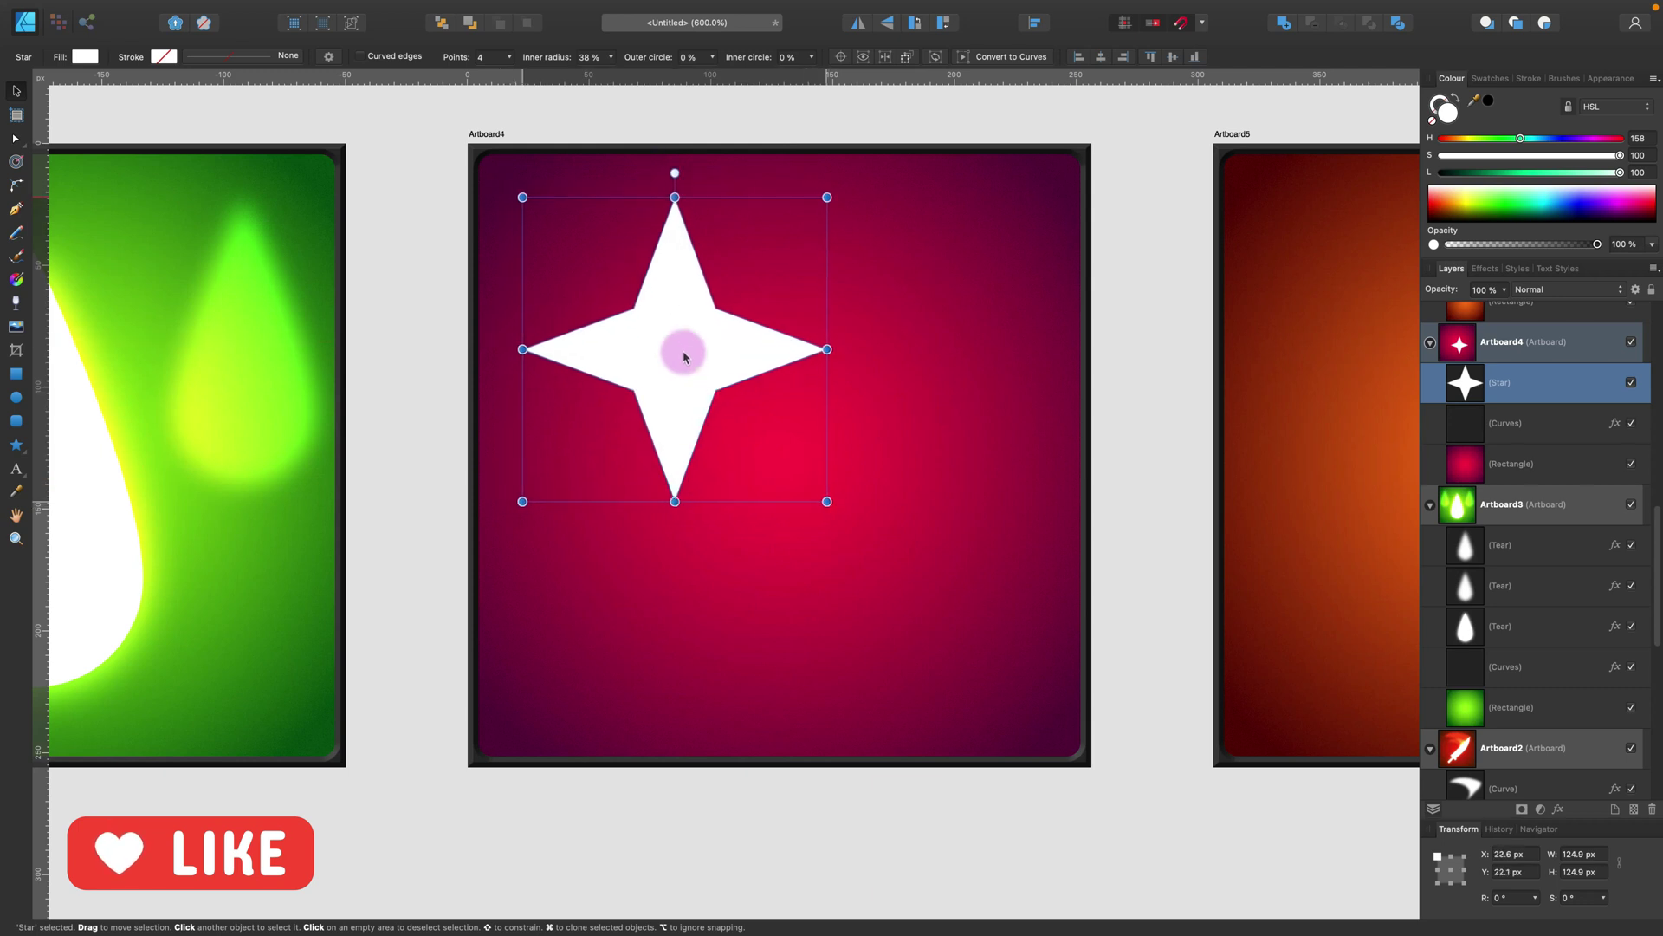
{"action": "key", "text": "shift"}
{"action": "left_click_drag", "start_coordinate": [822, 497], "coordinate": [791, 466]}
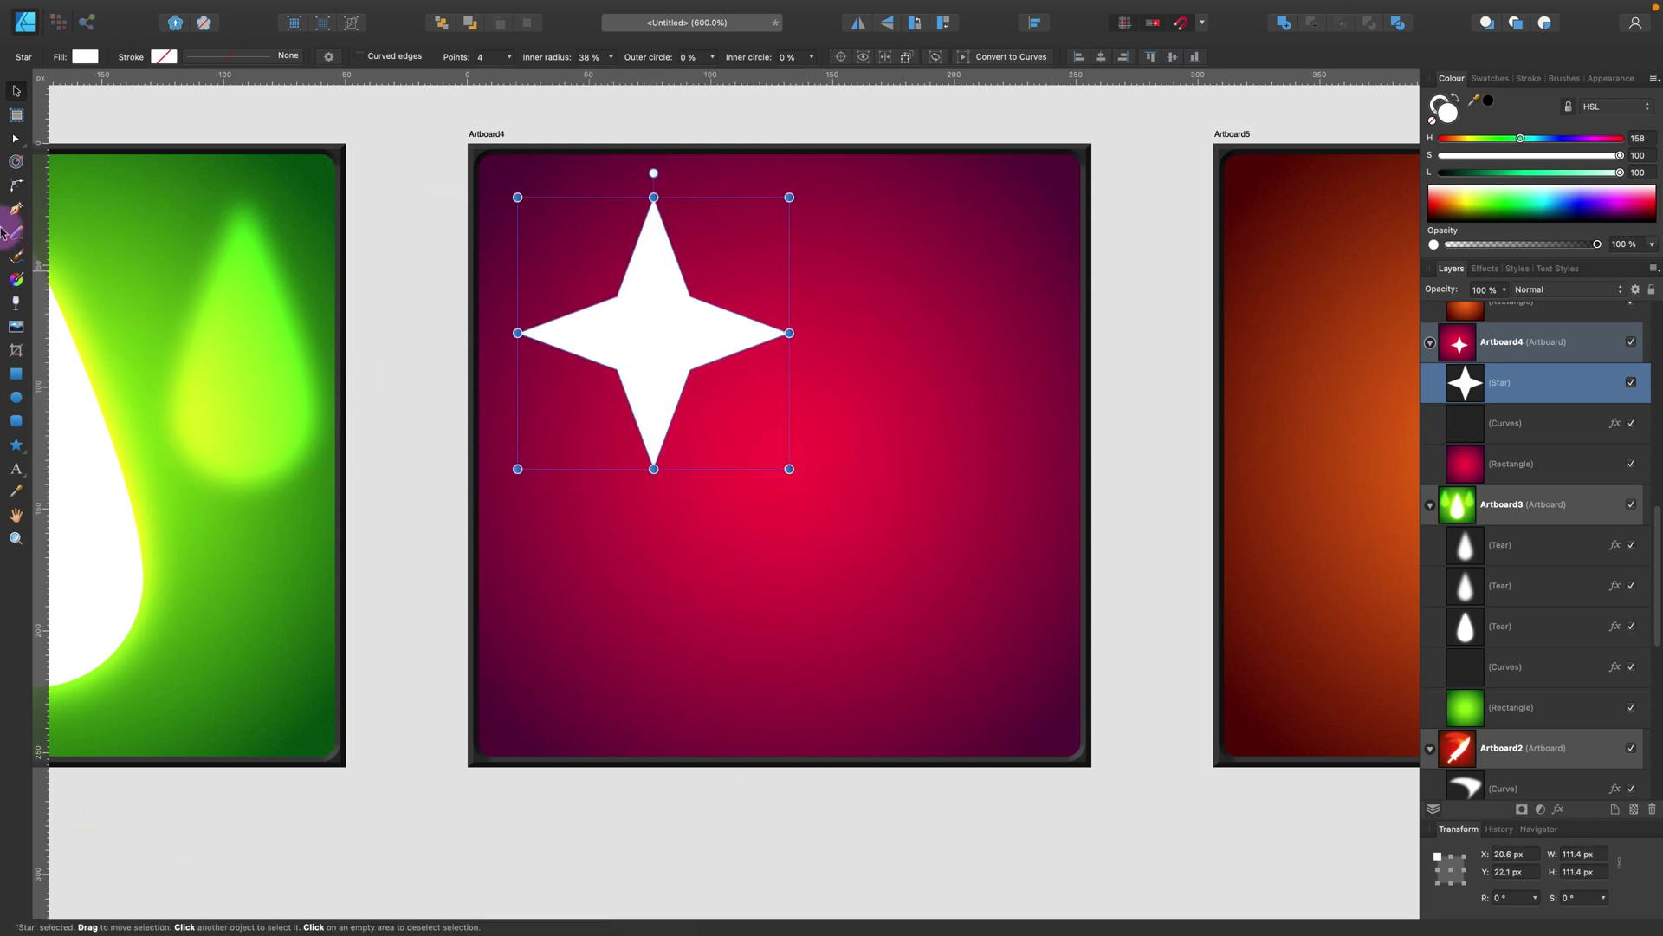
Step: Draw a 176 px circle over the star's tile and subtract an offset copy from it to form a crescent
{"action": "key", "text": "e"}
{"action": "left_click_drag", "start_coordinate": [599, 305], "coordinate": [1028, 734]}
{"action": "left_click", "coordinate": [14, 92]}
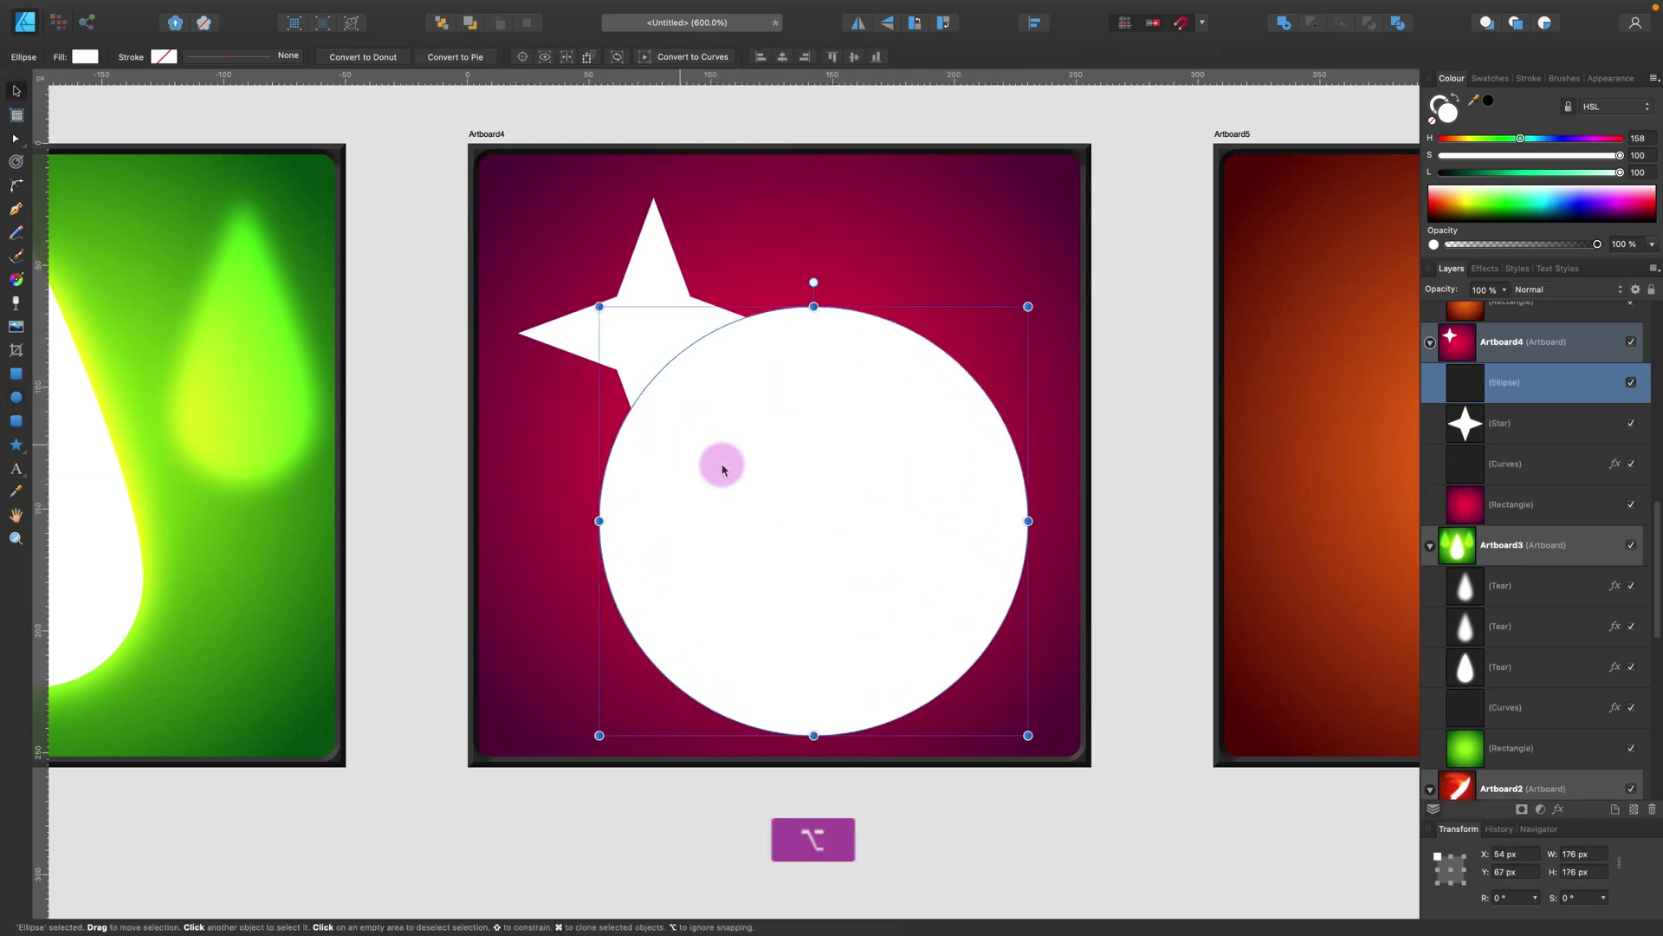
{"action": "left_click_drag", "start_coordinate": [849, 466], "coordinate": [781, 506], "text": "alt"}
{"action": "left_click", "coordinate": [992, 487], "text": "shift"}
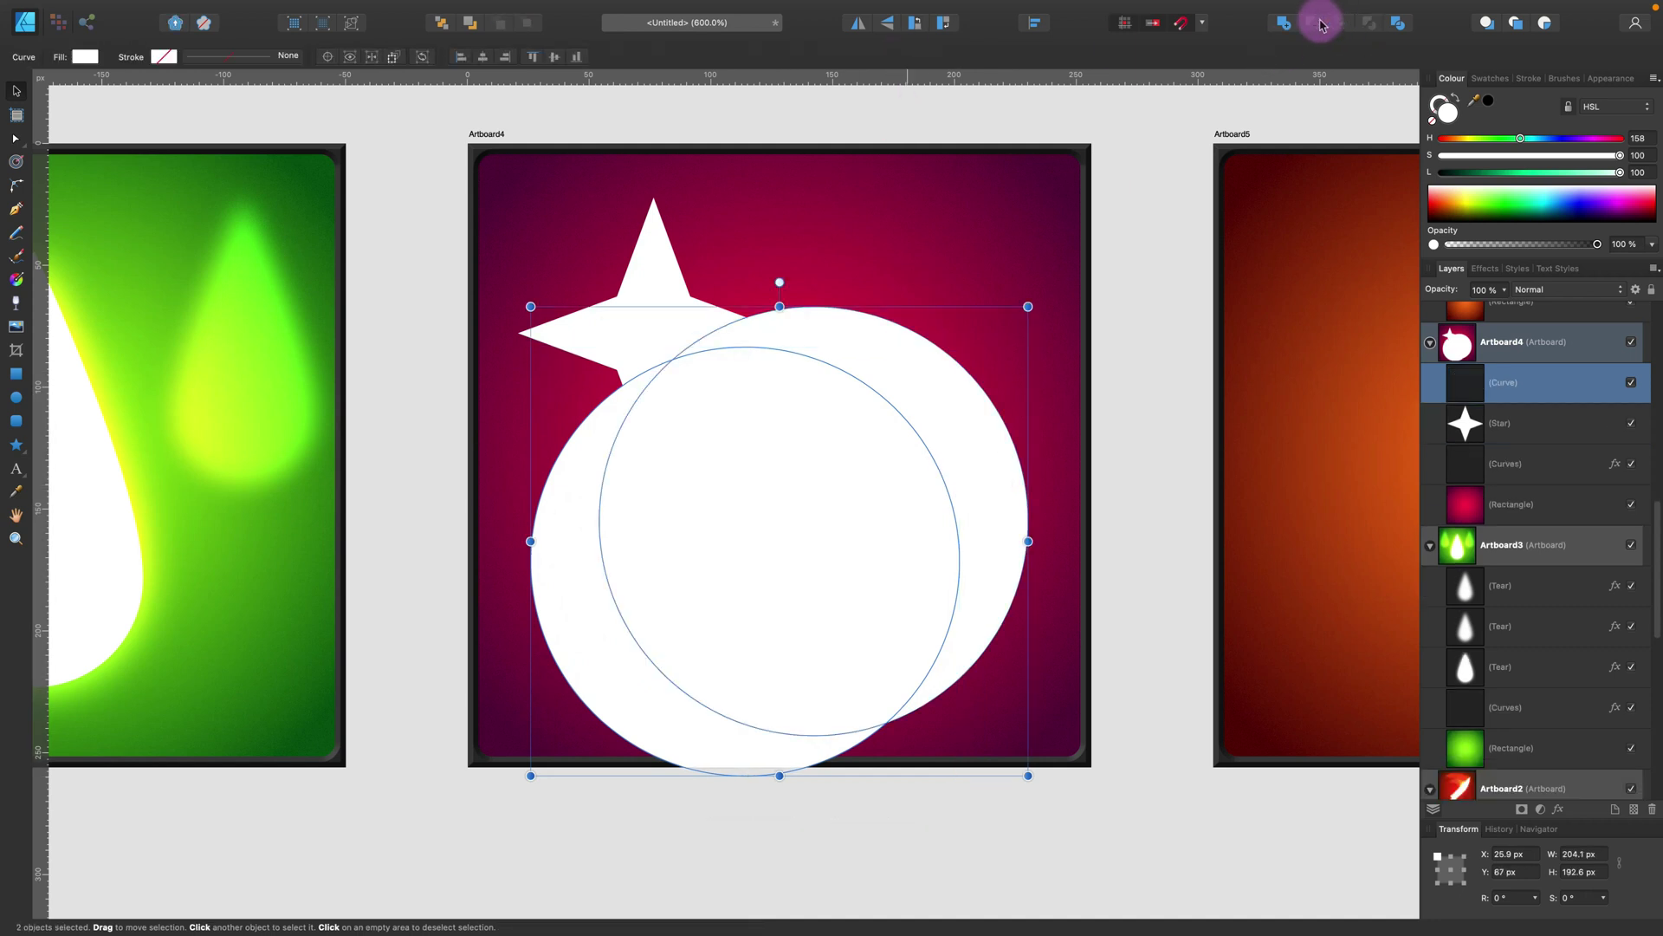
{"action": "left_click", "coordinate": [1316, 21]}
{"action": "left_click_drag", "start_coordinate": [892, 379], "coordinate": [862, 364]}
Step: Delete the node at the crescent's lower tip to round off that end
{"action": "left_click", "coordinate": [15, 140]}
{"action": "left_click", "coordinate": [858, 699]}
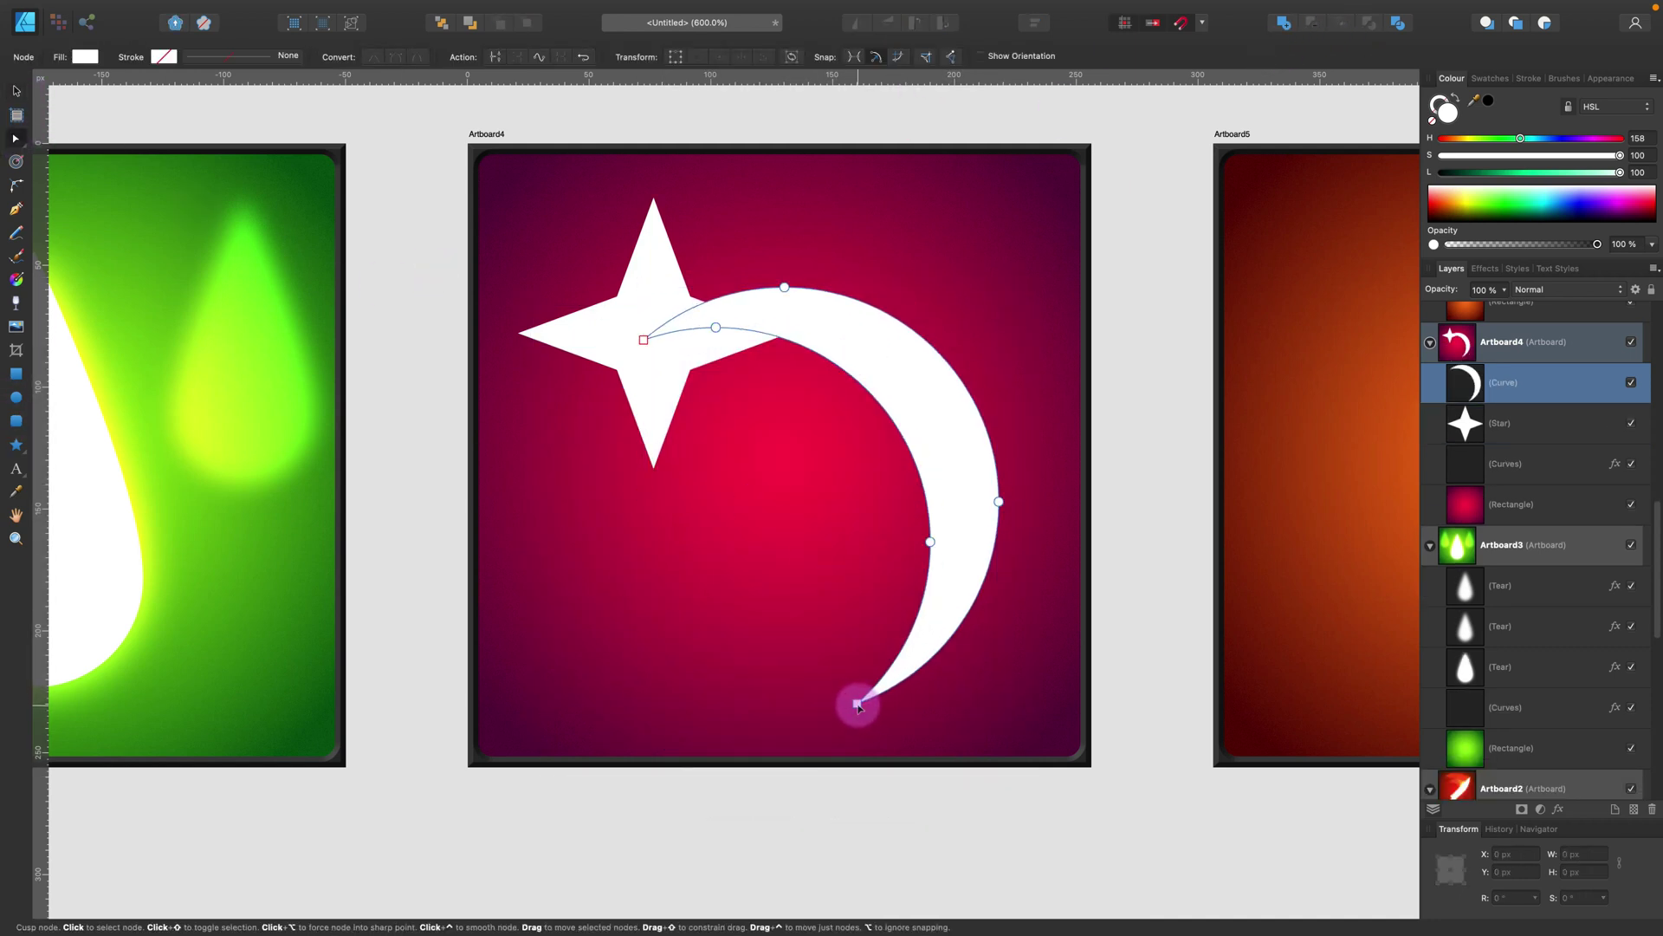
{"action": "key", "text": "BackSpace"}
Step: Move the star to the crescent's lower end and rotate it to 15°
{"action": "left_click", "coordinate": [16, 90]}
{"action": "left_click_drag", "start_coordinate": [646, 271], "coordinate": [893, 569]}
{"action": "left_click_drag", "start_coordinate": [1046, 491], "coordinate": [973, 612]}
Step: Give the star a white Outer Glow with a 29.2 px radius and the Overlay blend mode
{"action": "left_click", "coordinate": [1557, 810]}
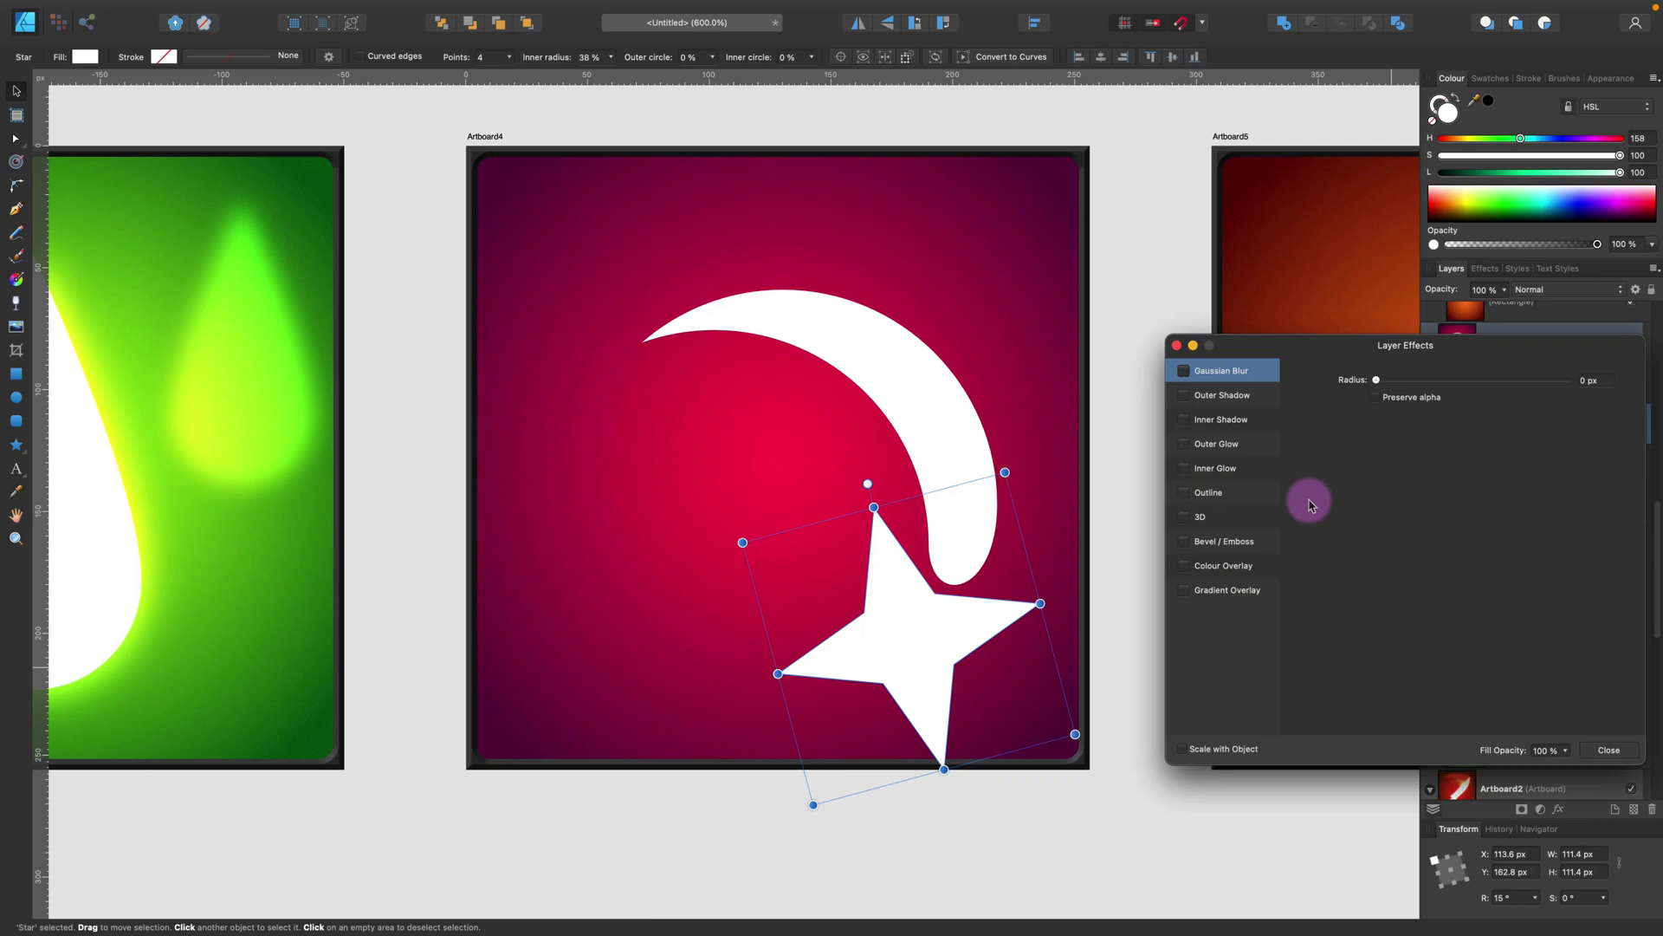
{"action": "left_click", "coordinate": [1185, 448]}
{"action": "left_click_drag", "start_coordinate": [1460, 419], "coordinate": [1499, 420]}
{"action": "left_click", "coordinate": [1430, 379]}
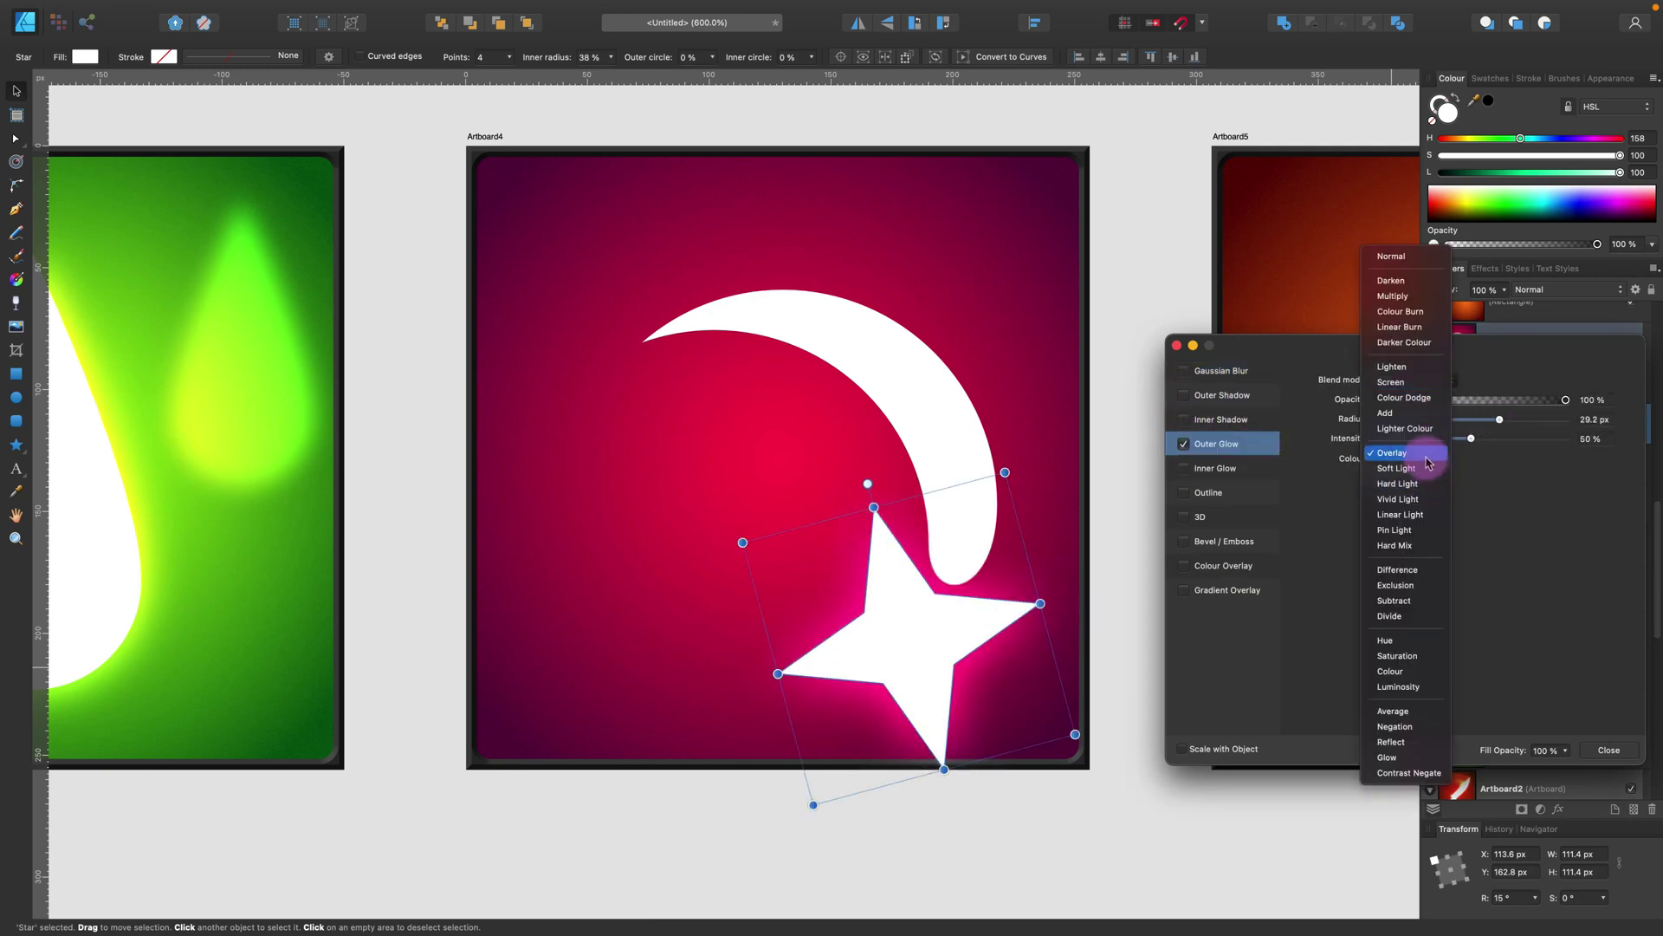
{"action": "left_click", "coordinate": [1428, 454]}
{"action": "left_click", "coordinate": [1612, 747]}
Step: Apply a 3.3 px Gaussian Blur to the crescent and set its layer blend mode to Overlay
{"action": "left_click", "coordinate": [984, 476]}
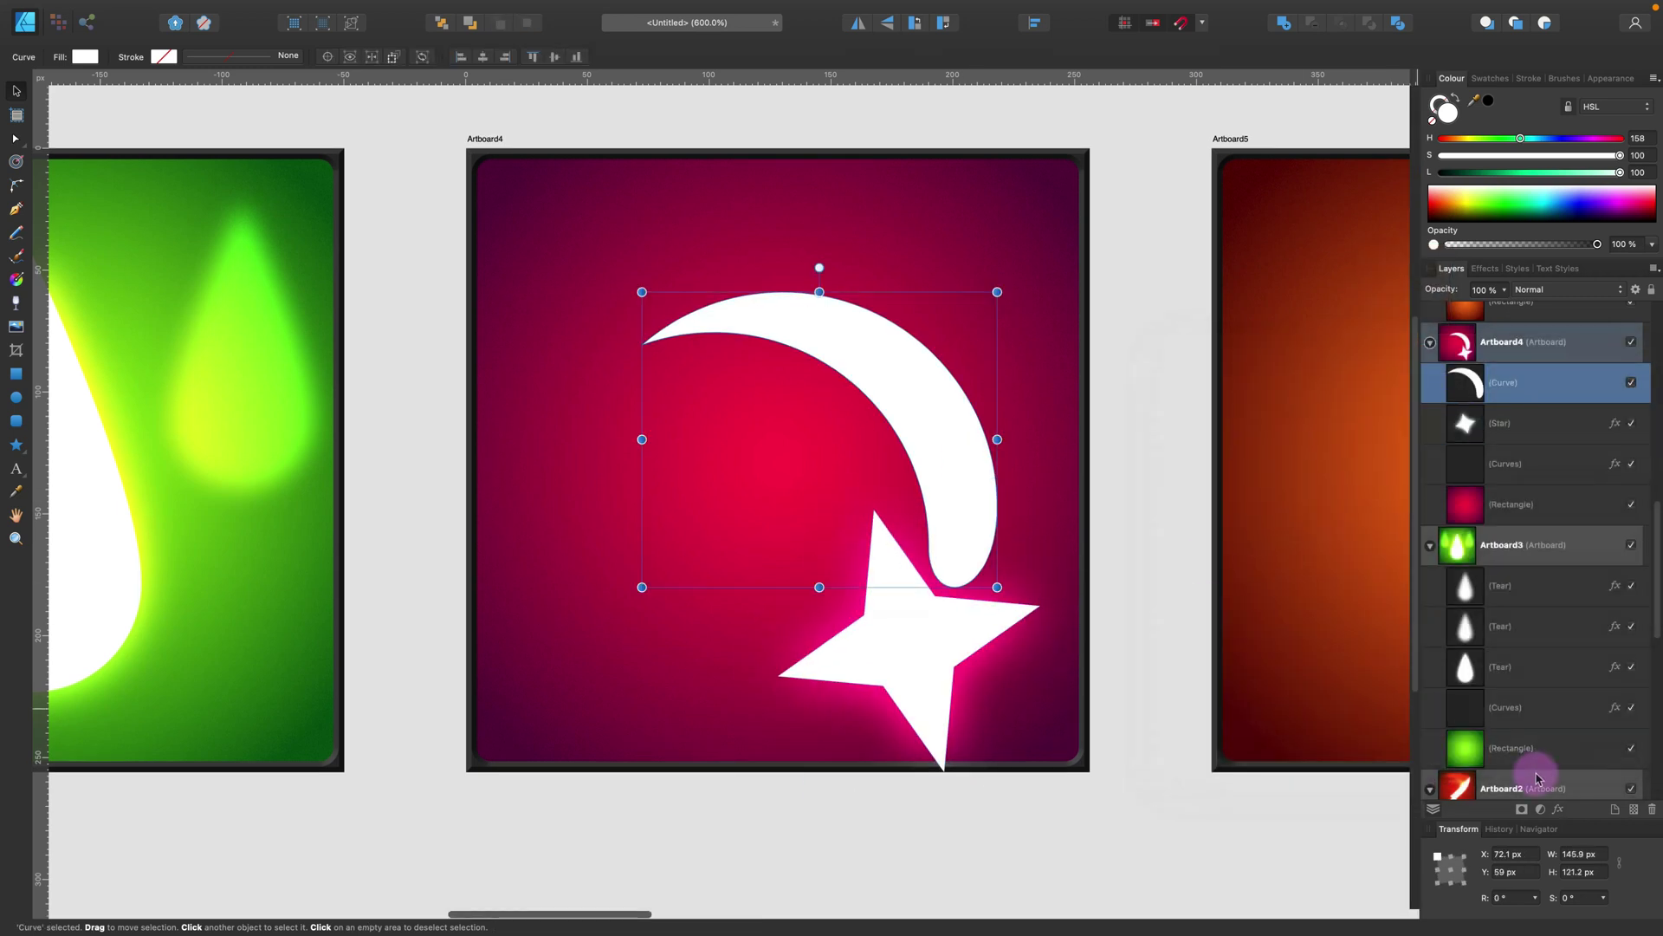
{"action": "left_click", "coordinate": [1557, 810]}
{"action": "left_click", "coordinate": [1239, 377]}
{"action": "left_click_drag", "start_coordinate": [1376, 380], "coordinate": [1428, 379]}
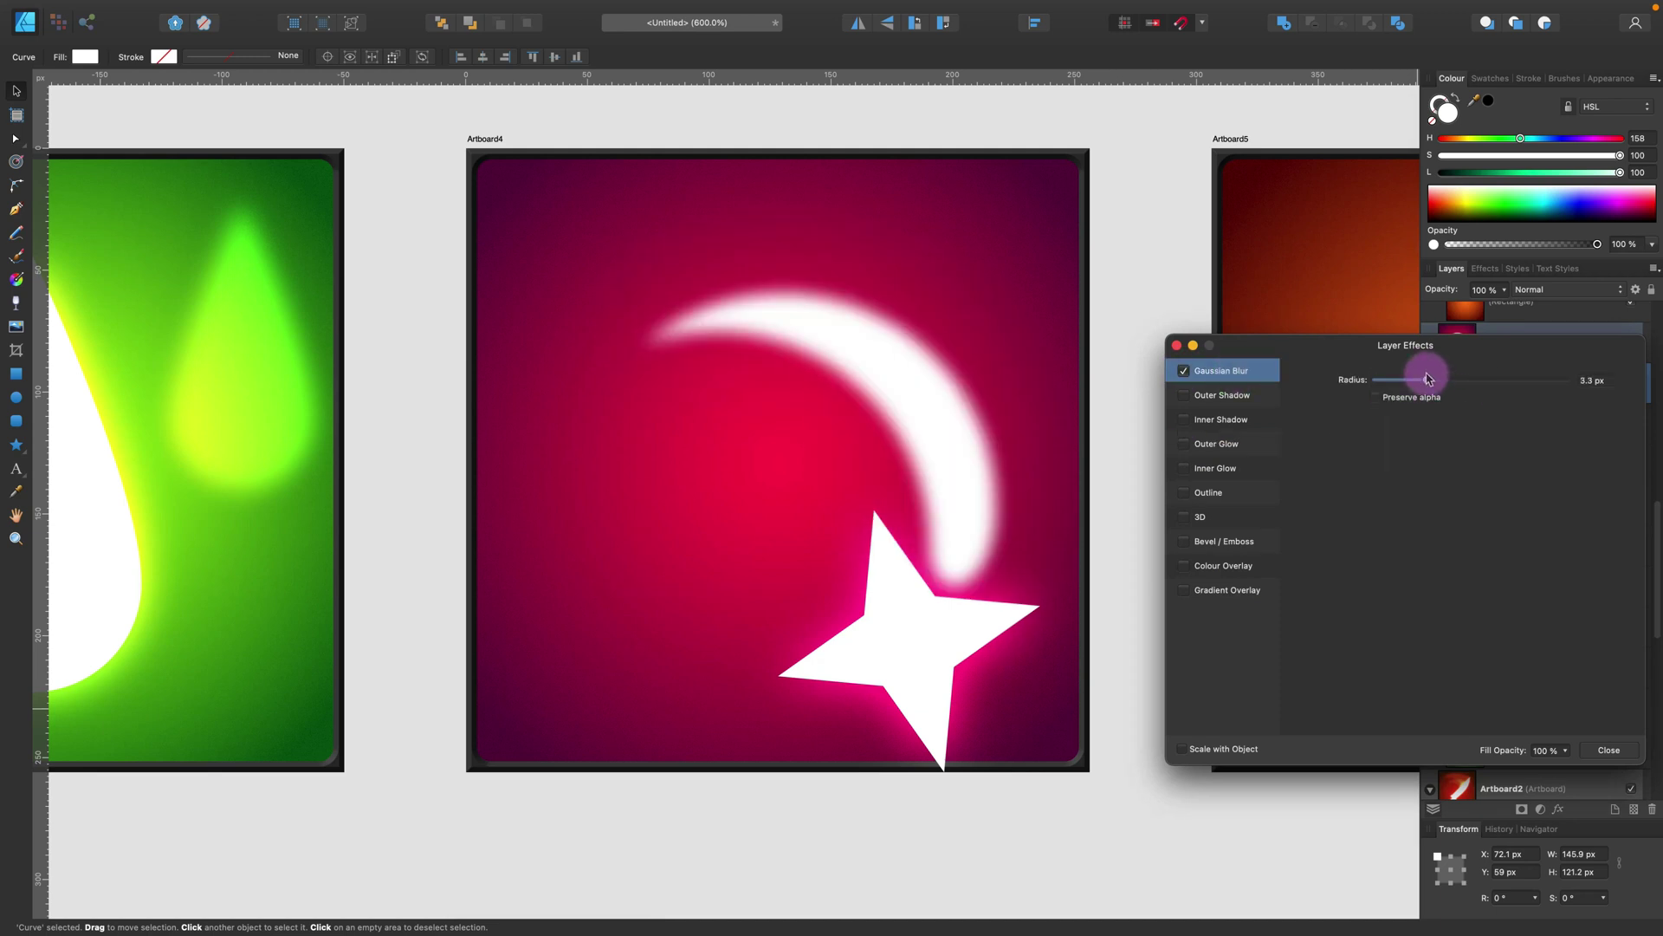
{"action": "left_click", "coordinate": [1609, 749]}
{"action": "left_click", "coordinate": [1534, 286]}
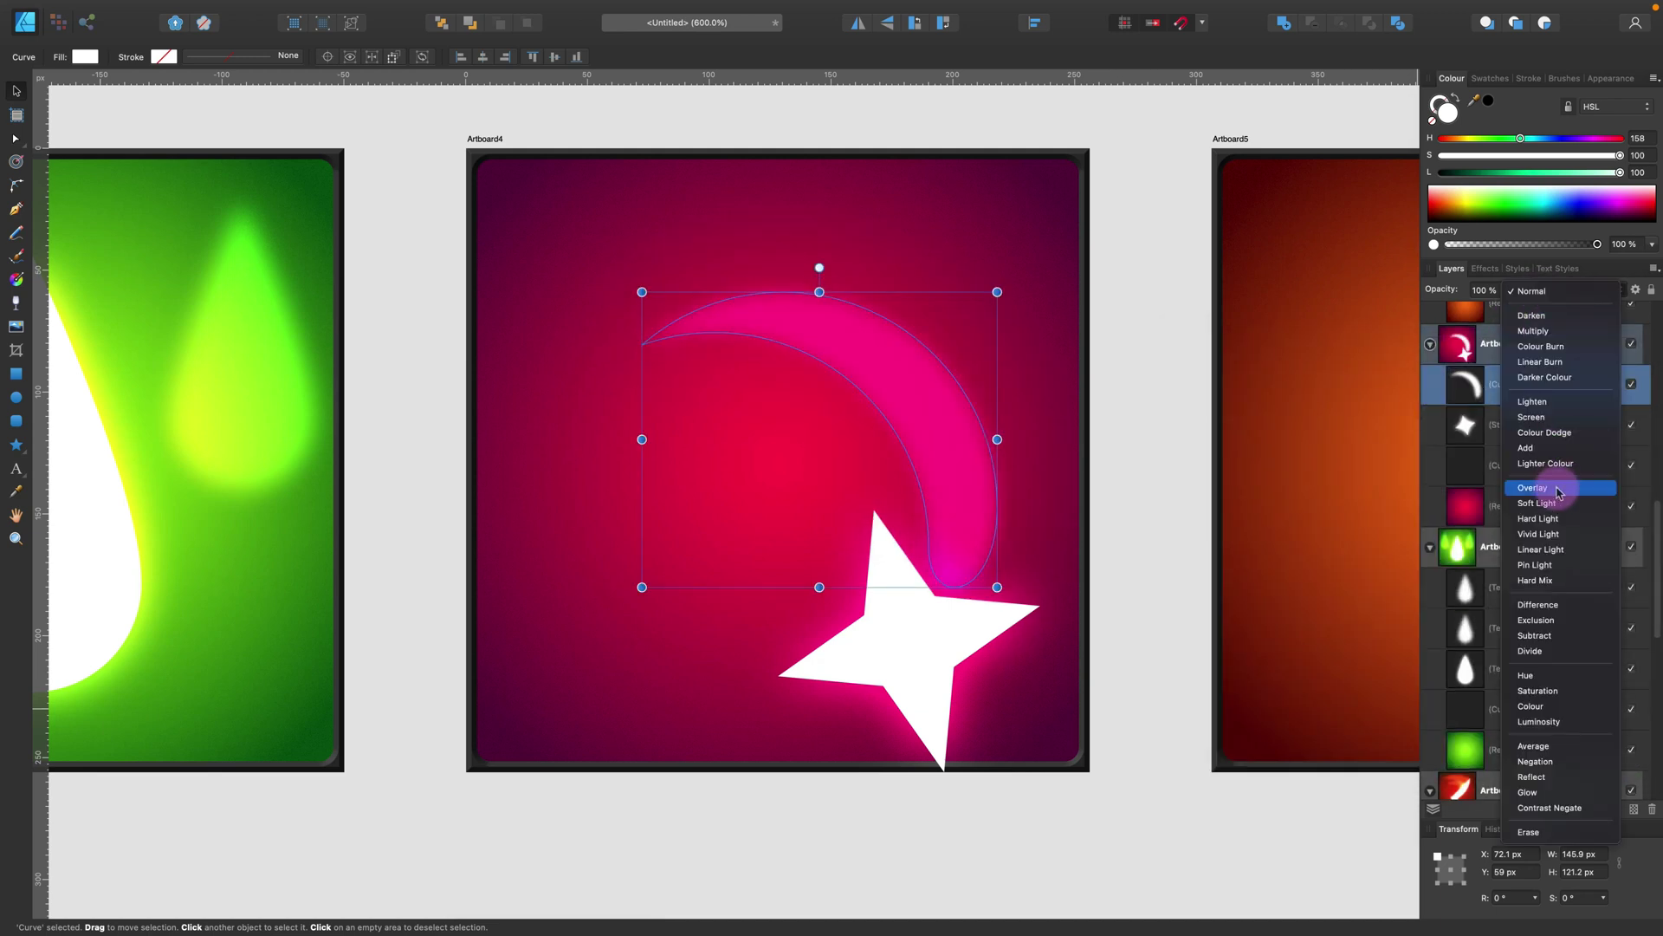
{"action": "left_click", "coordinate": [1552, 476]}
Step: Move the star and its crescent trail up the tile, and place a smaller rotated copy of both to their left
{"action": "left_click", "coordinate": [932, 653], "text": "shift"}
{"action": "left_click_drag", "start_coordinate": [930, 656], "coordinate": [856, 595]}
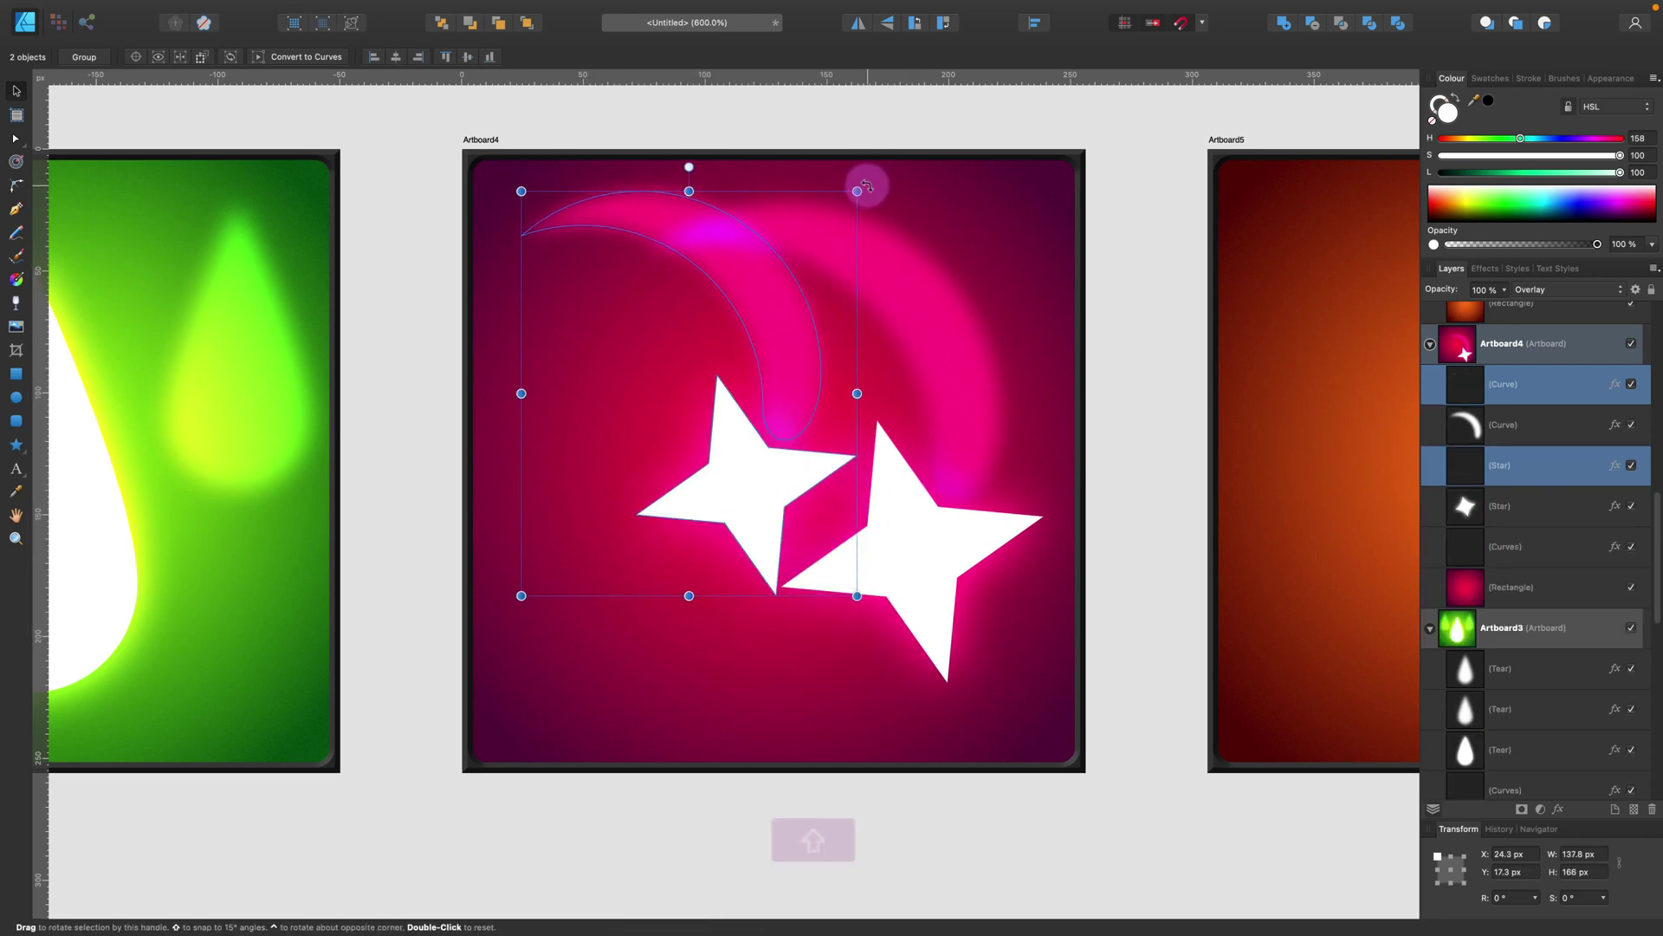
{"action": "left_click_drag", "start_coordinate": [862, 179], "coordinate": [767, 427]}
Step: Rotate the smaller star to -45° and reposition it near the lower end of its trail
{"action": "left_click", "coordinate": [705, 594]}
{"action": "left_click_drag", "start_coordinate": [834, 487], "coordinate": [825, 519]}
{"action": "left_click_drag", "start_coordinate": [672, 564], "coordinate": [688, 575]}
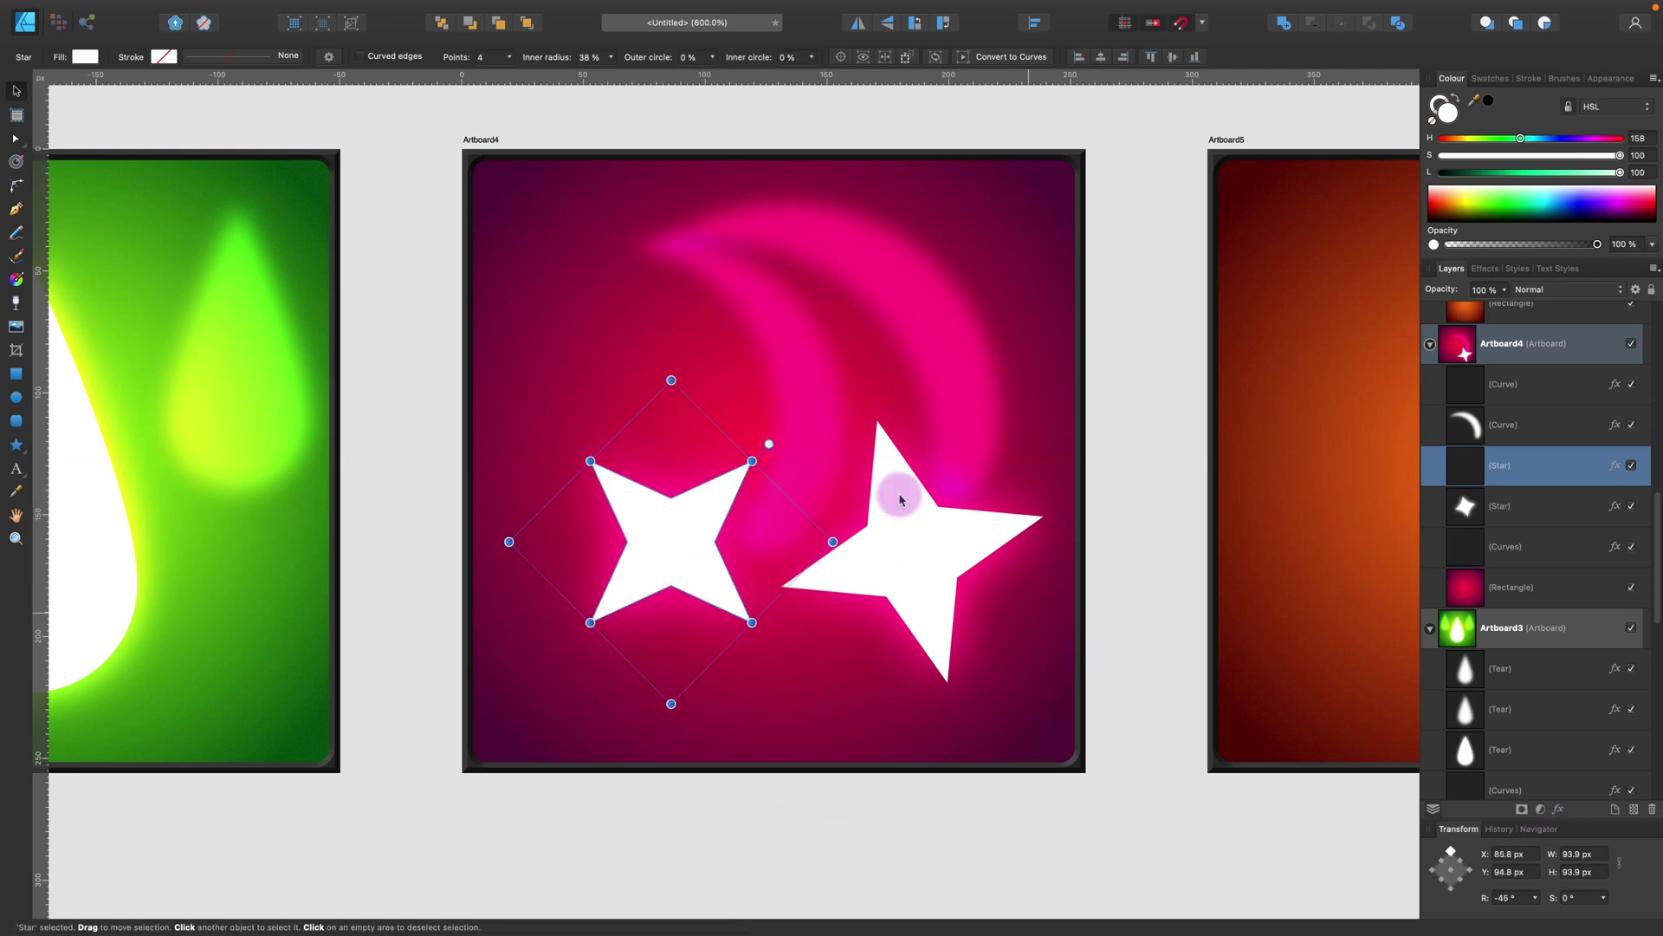
Step: Add a third star by duplicating the small one, scaled to about 68 px, rotated to -75° and placed over the smaller crescent trail
{"action": "key", "text": "alt"}
{"action": "left_click_drag", "start_coordinate": [689, 566], "coordinate": [787, 373]}
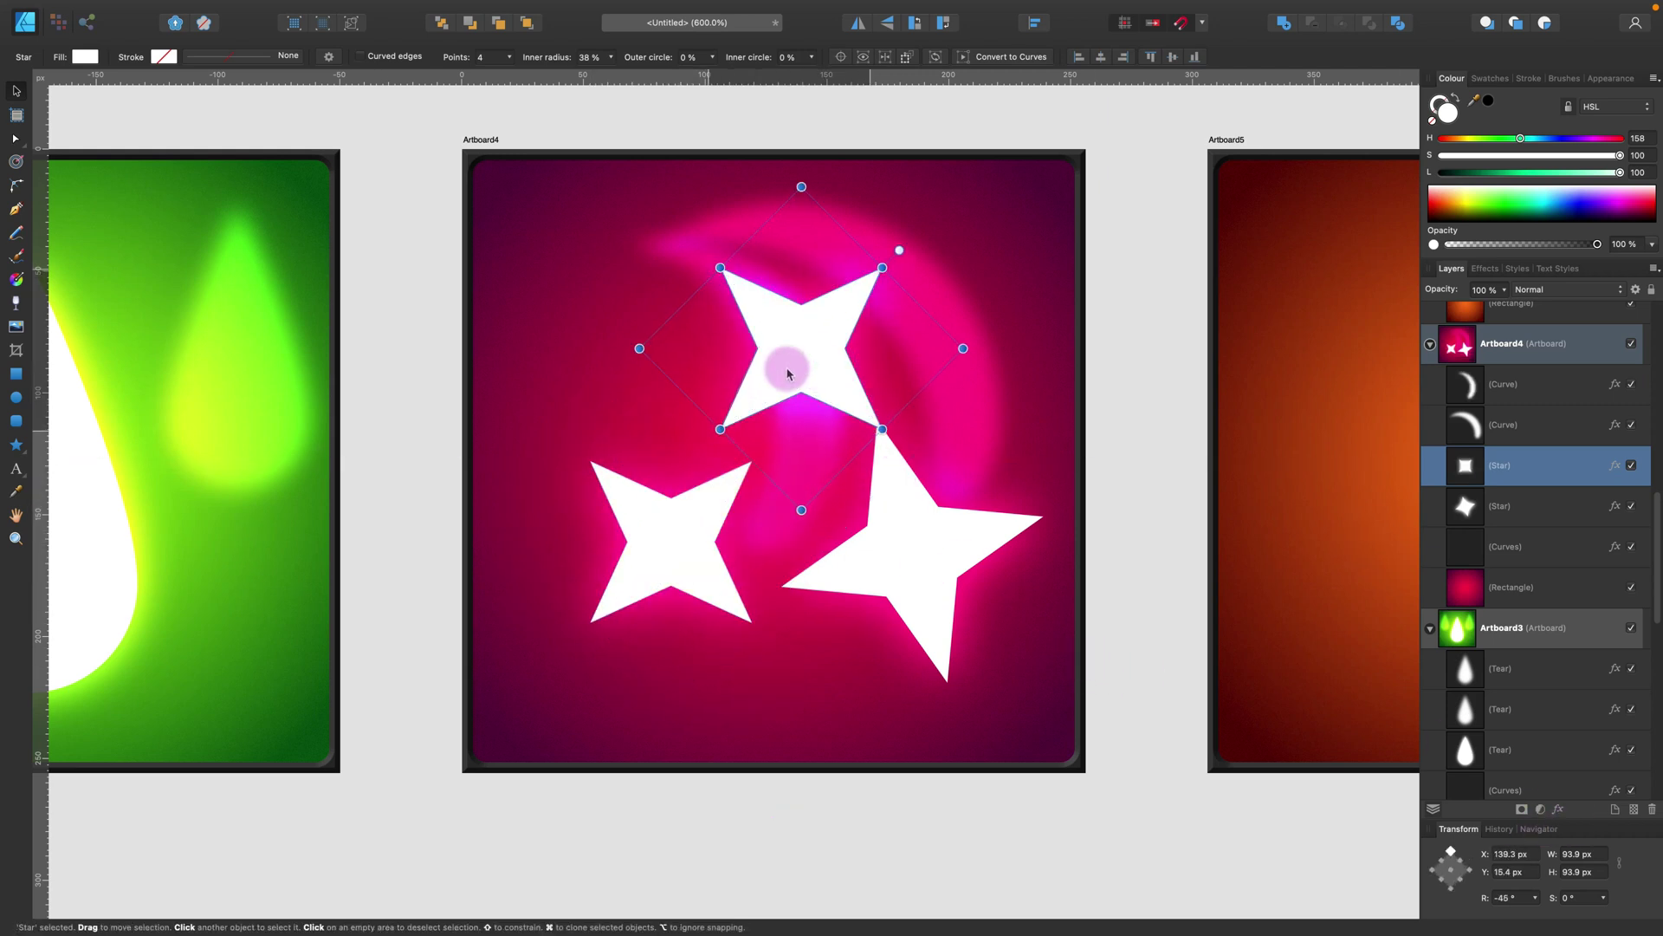
{"action": "left_click_drag", "start_coordinate": [931, 345], "coordinate": [840, 346]}
{"action": "left_click_drag", "start_coordinate": [797, 269], "coordinate": [847, 314]}
{"action": "left_click_drag", "start_coordinate": [747, 352], "coordinate": [810, 382]}
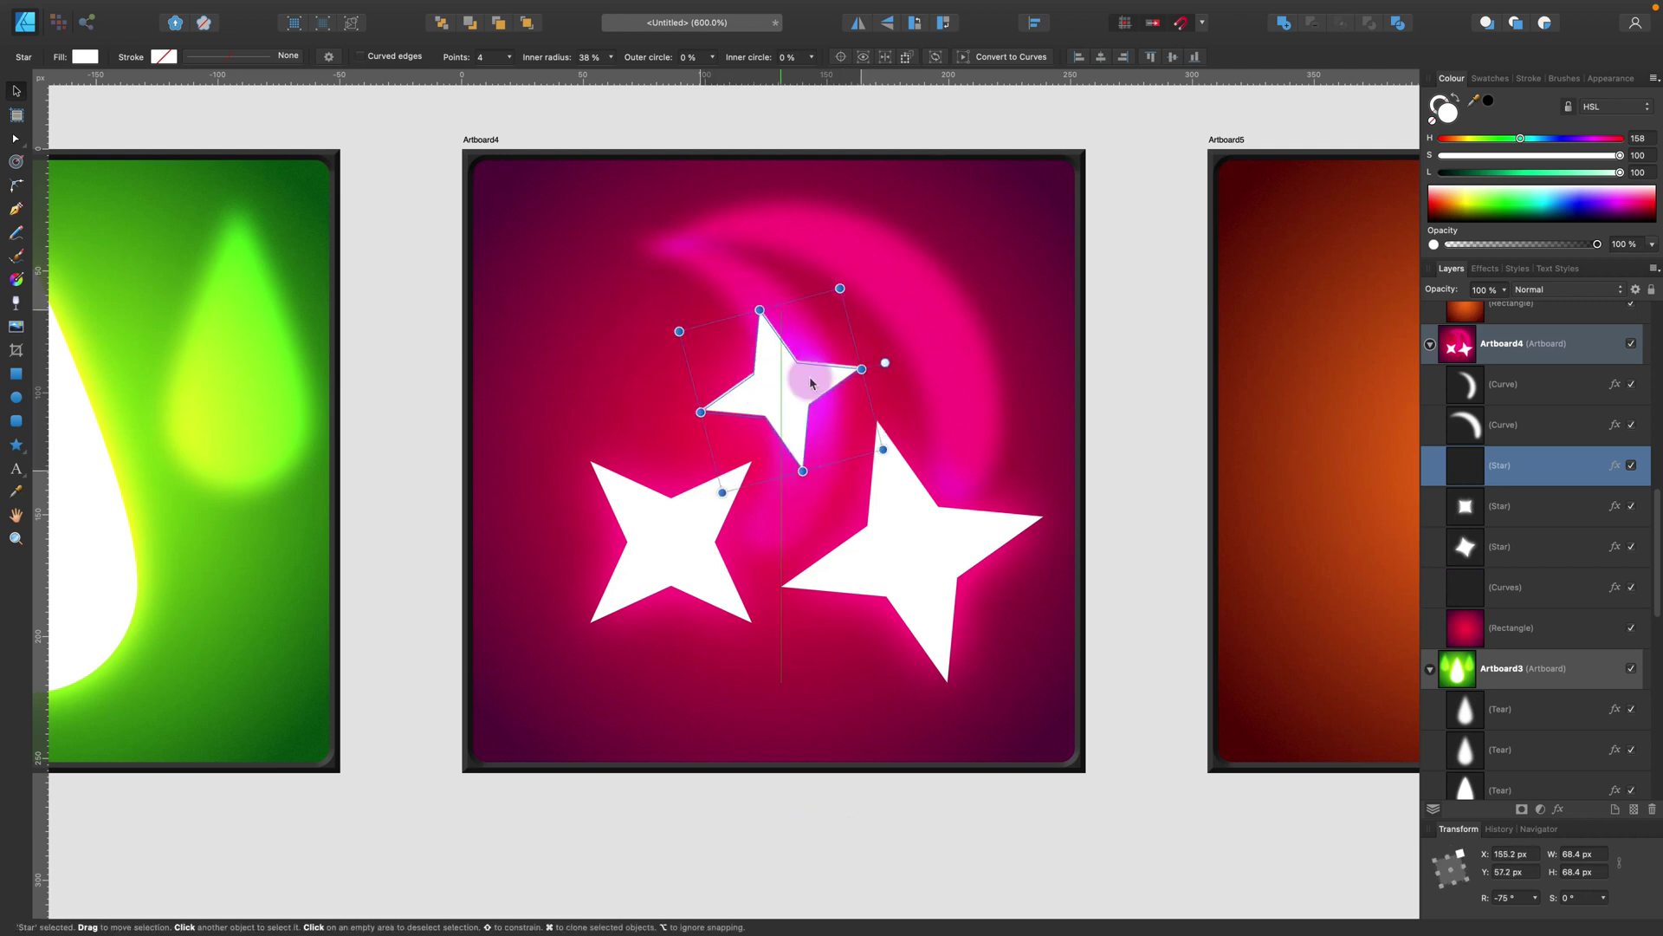
{"action": "key", "text": "super+minus"}
{"action": "left_click_drag", "start_coordinate": [714, 420], "coordinate": [802, 502]}
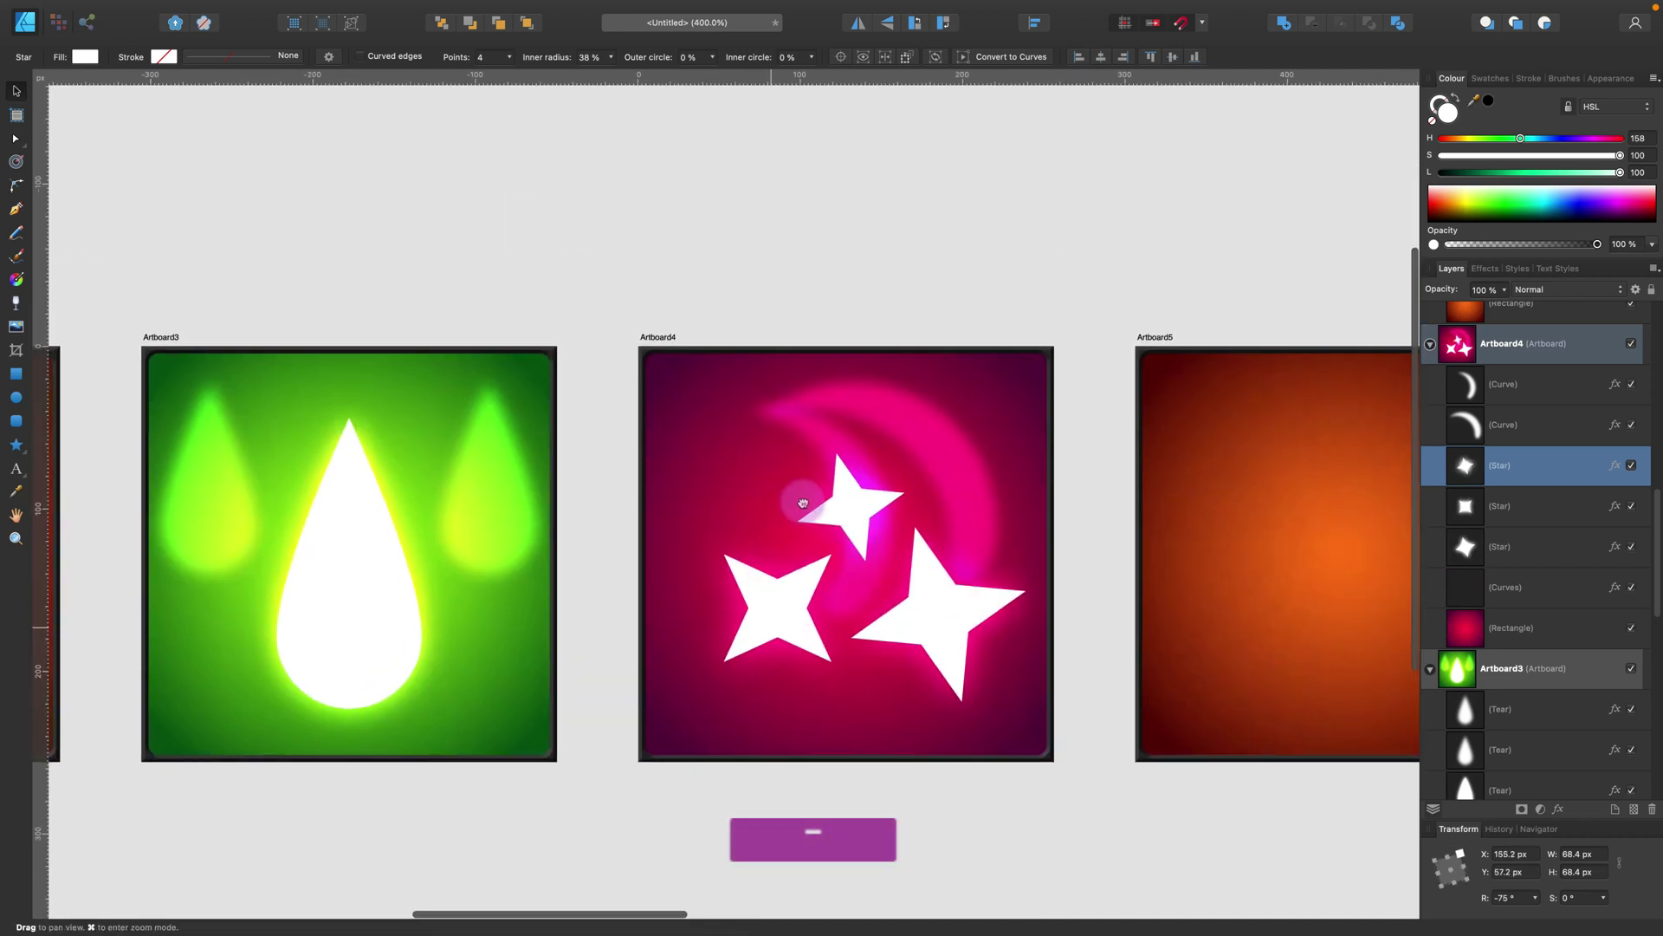
Step: Duplicate the smaller crescent trail, scale the copy to about 98 × 81 px at -60° and place it above the left star
{"action": "left_click", "coordinate": [830, 440]}
{"action": "left_click_drag", "start_coordinate": [828, 431], "coordinate": [790, 447]}
{"action": "left_click_drag", "start_coordinate": [894, 496], "coordinate": [812, 481]}
{"action": "left_click_drag", "start_coordinate": [771, 532], "coordinate": [787, 506]}
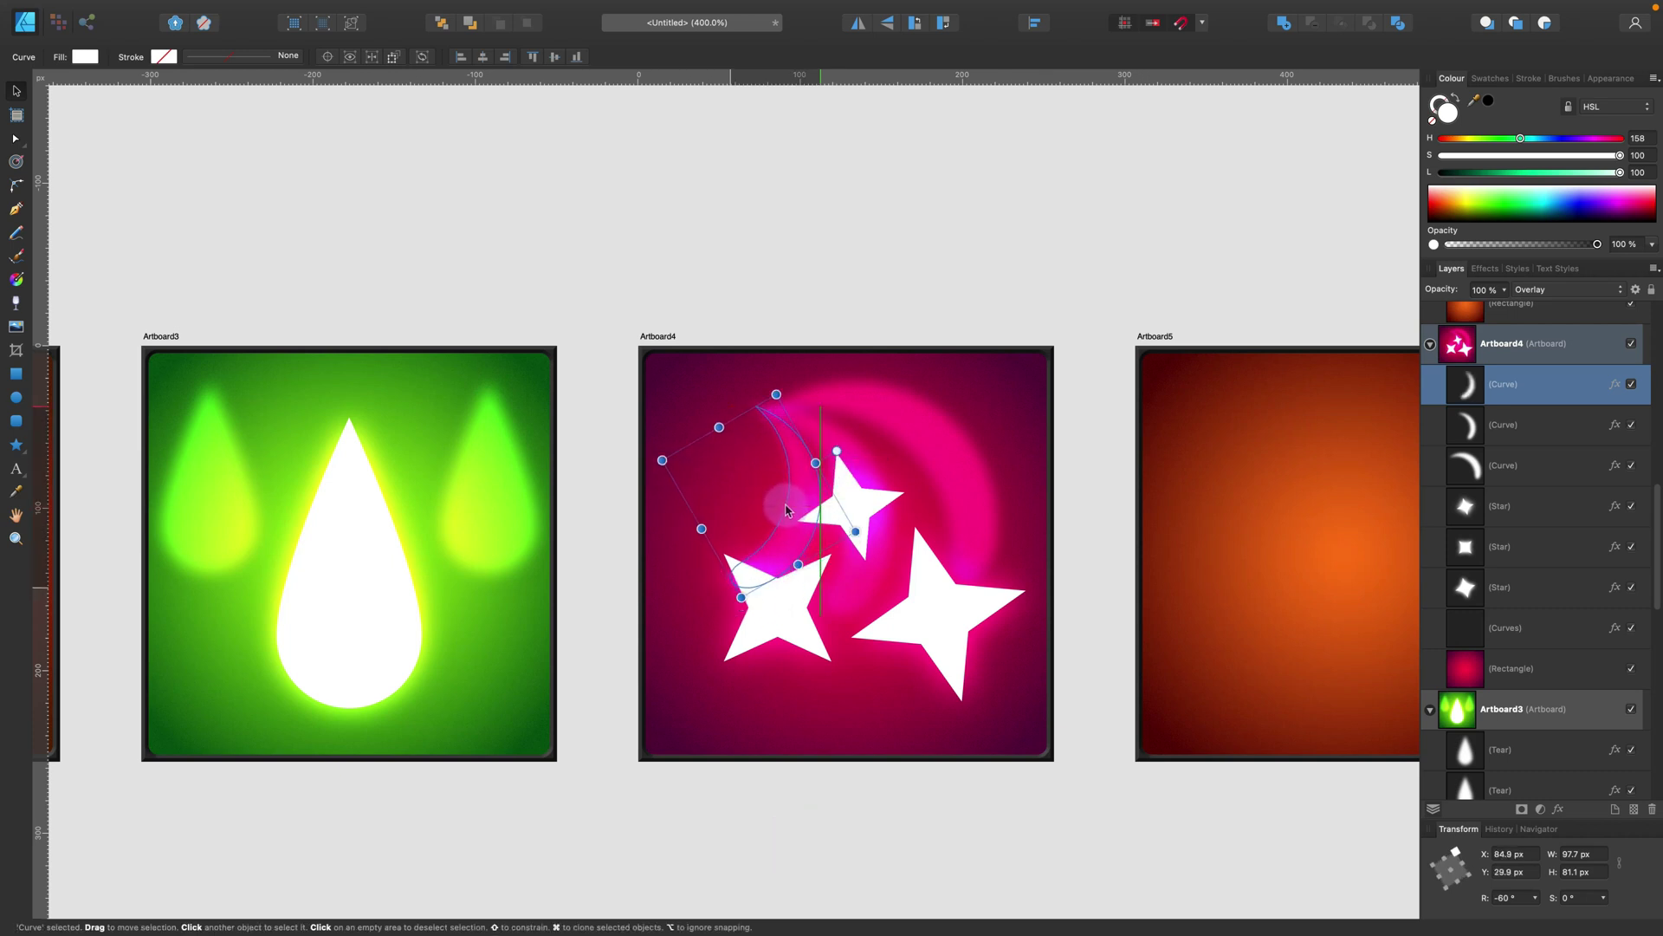
Step: Shift the left and large stars outward and adjust the middle trail to about 103.5 × 86 px at -11.8°
{"action": "left_click_drag", "start_coordinate": [796, 620], "coordinate": [760, 628]}
{"action": "left_click", "coordinate": [869, 562]}
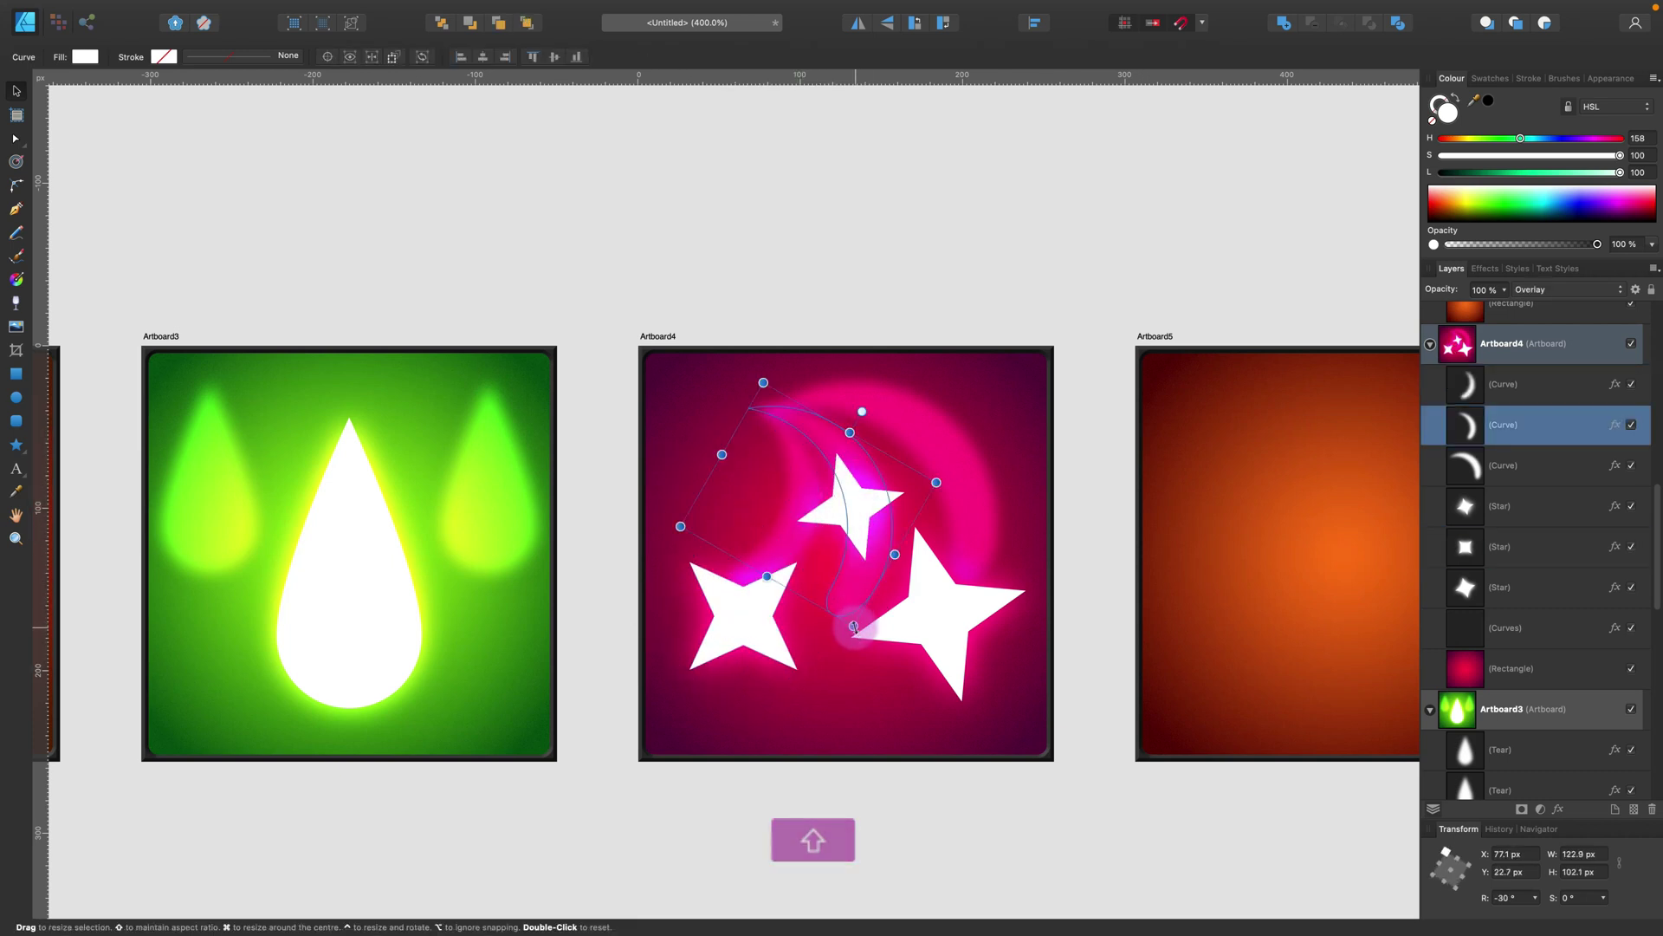
{"action": "left_click", "coordinate": [962, 619]}
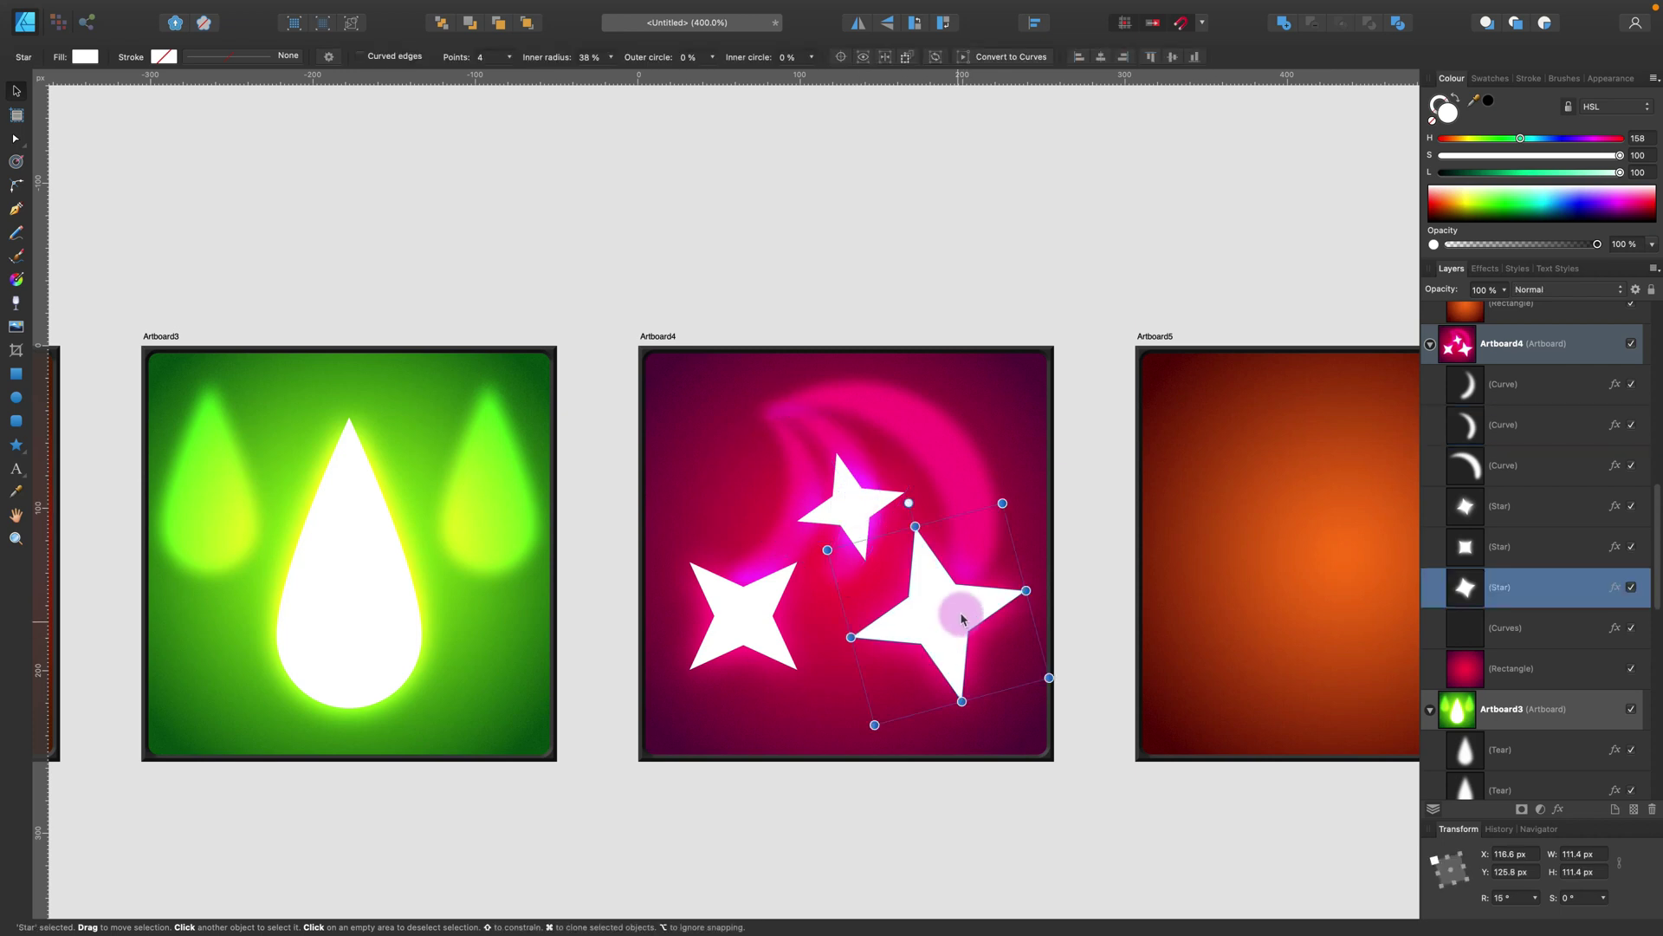
{"action": "left_click_drag", "start_coordinate": [962, 618], "coordinate": [949, 646]}
{"action": "left_click_drag", "start_coordinate": [854, 508], "coordinate": [848, 454]}
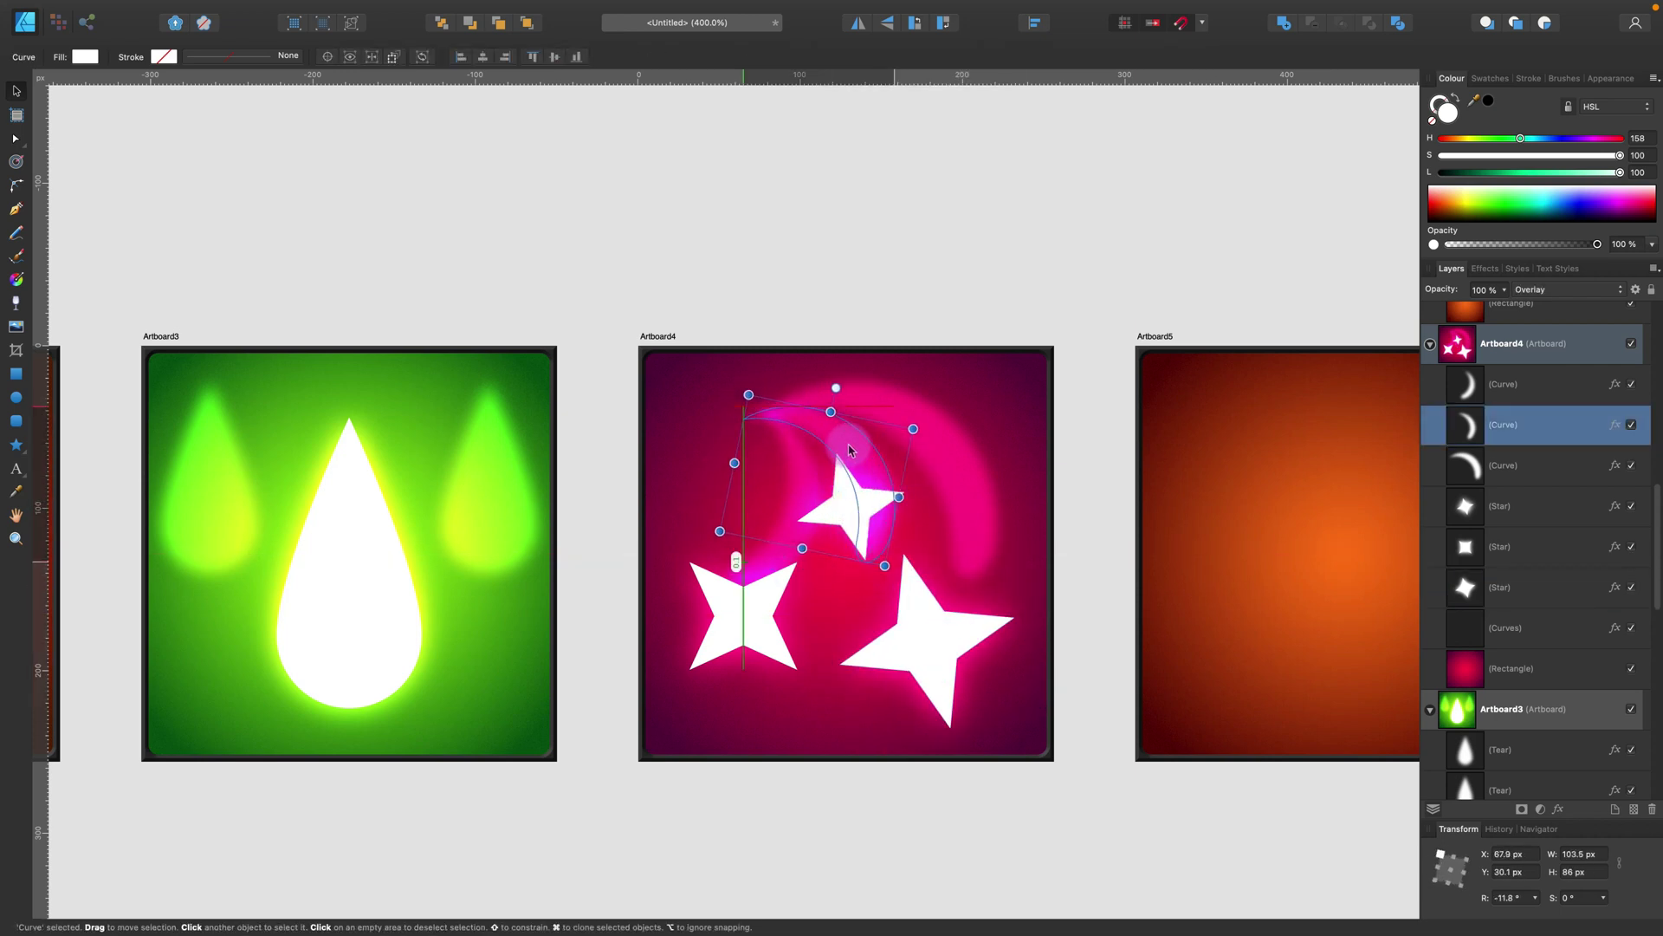
Step: Shrink the smallest star to about 53 px at the end of the middle trail and nudge the large star
{"action": "left_click", "coordinate": [894, 506]}
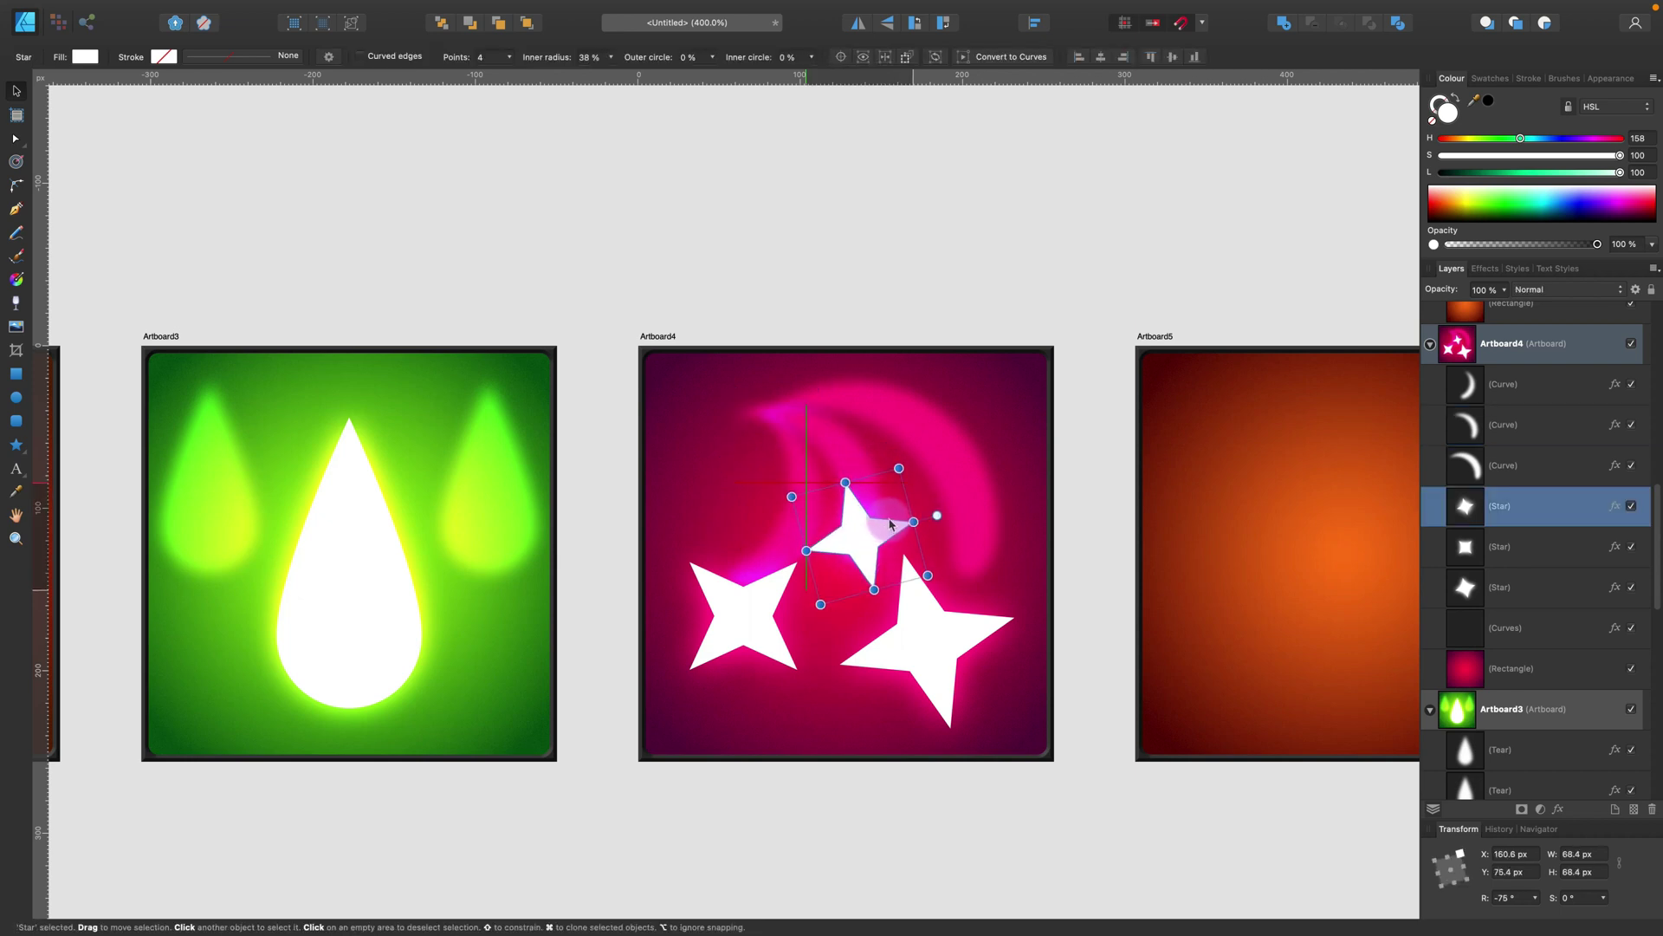
{"action": "key", "text": "shift"}
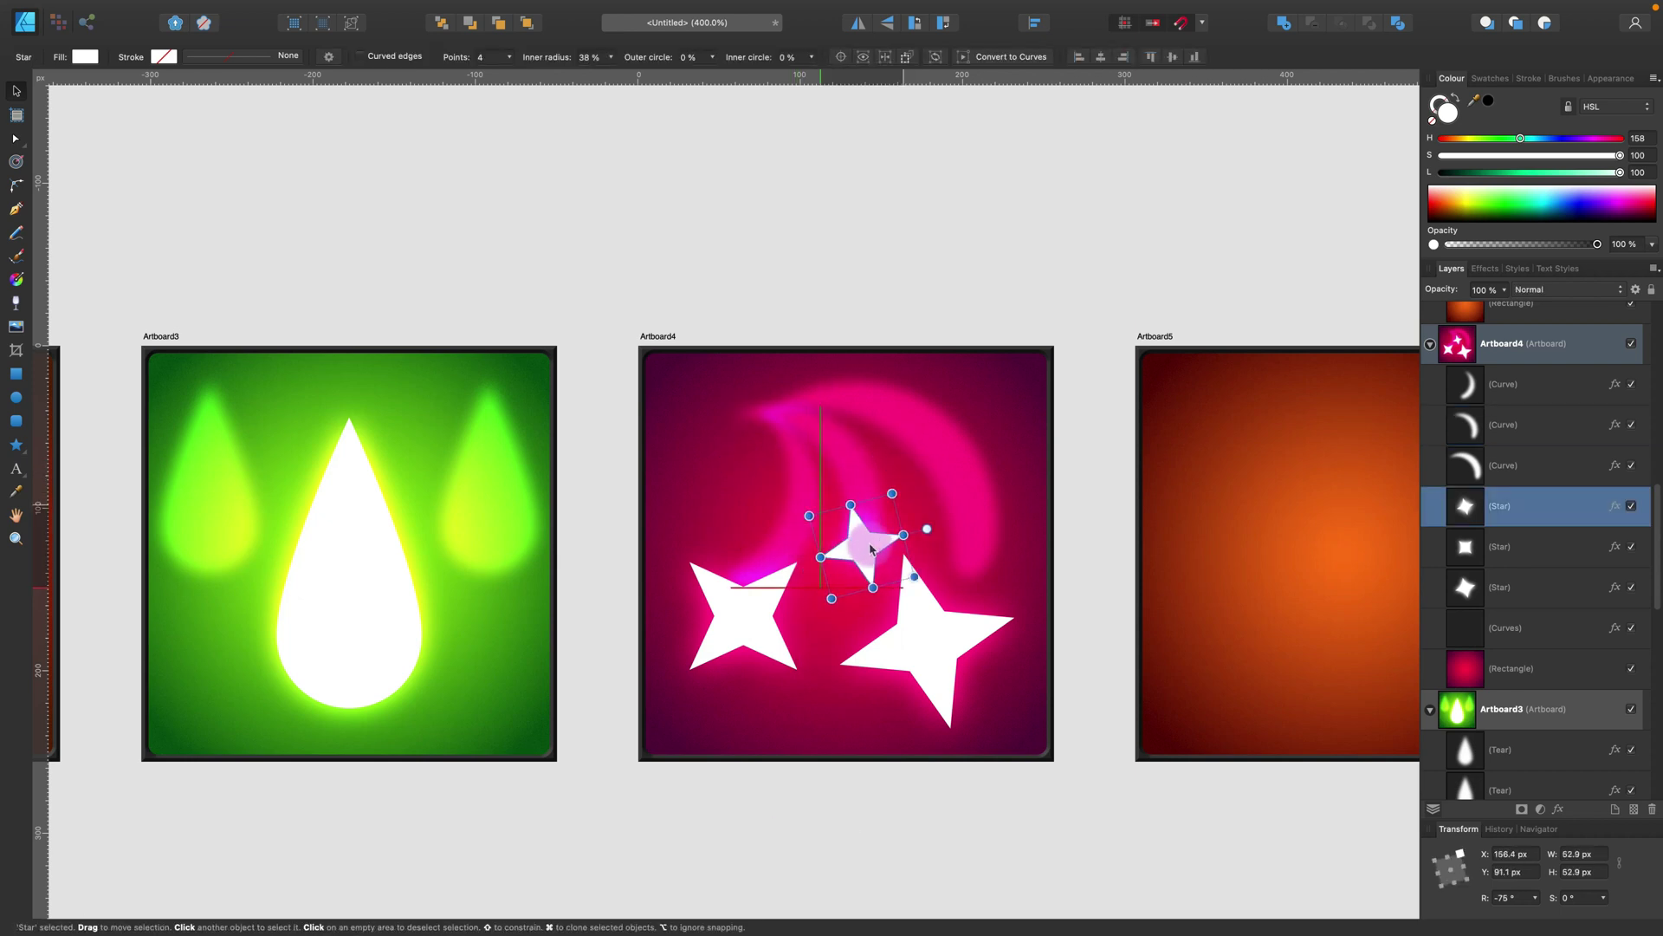
{"action": "left_click_drag", "start_coordinate": [926, 662], "coordinate": [933, 654]}
{"action": "left_click", "coordinate": [767, 653]}
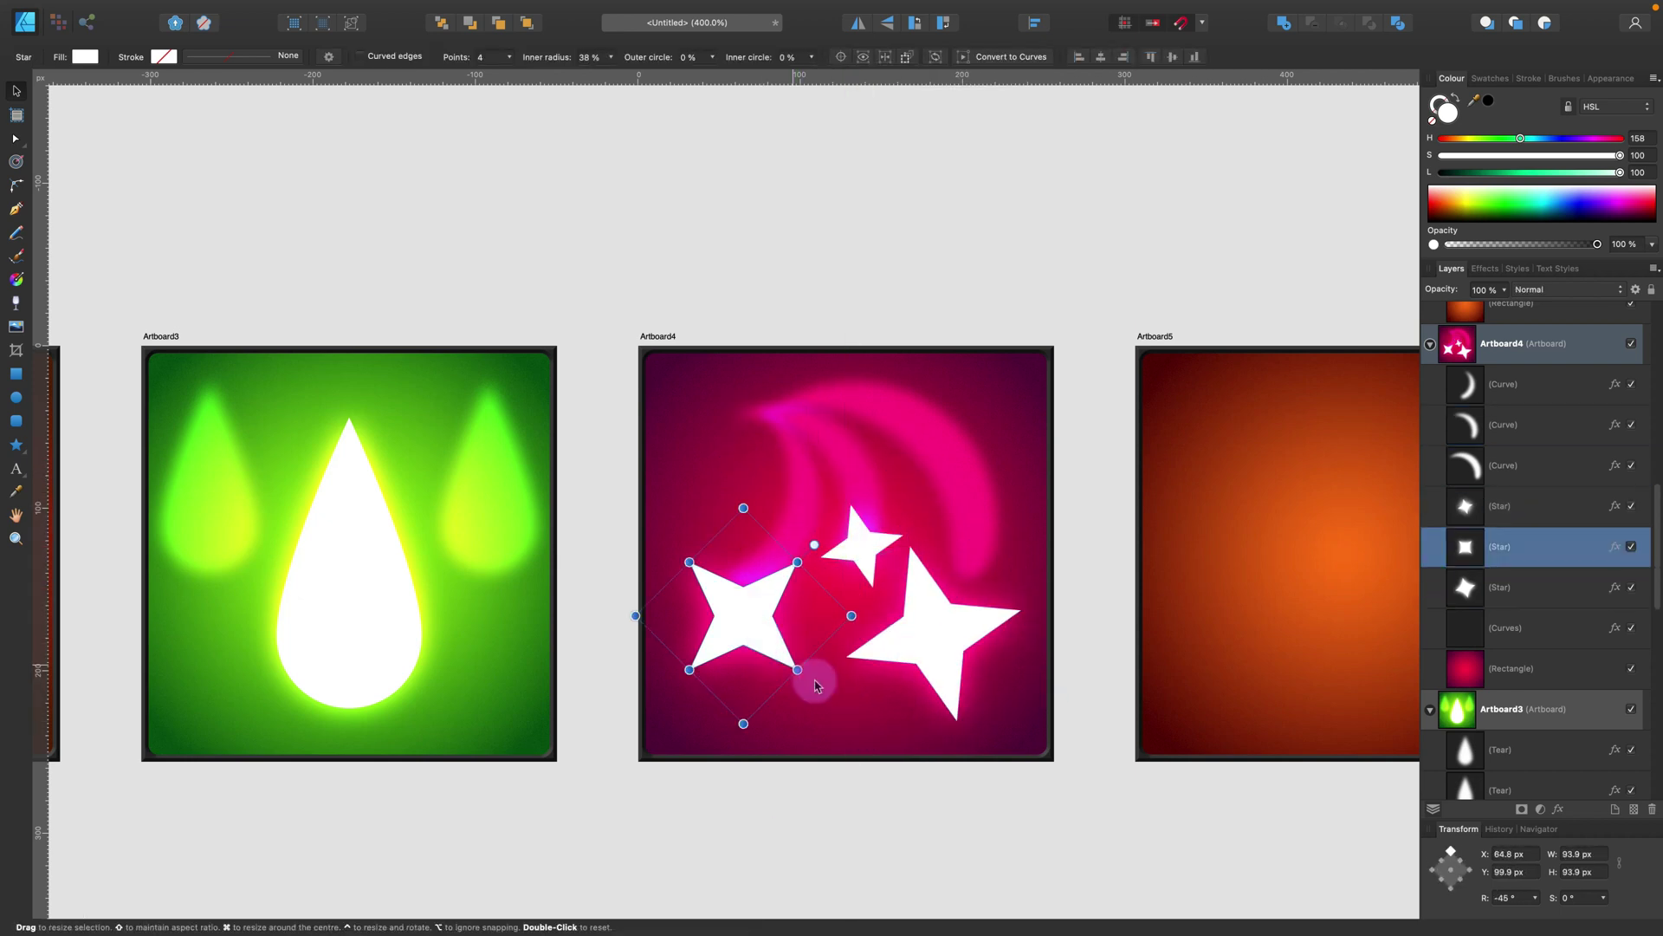
{"action": "left_click", "coordinate": [939, 786]}
Step: Draw a five-pointed white star about 138.5 px wide in the orange tile
{"action": "key", "text": "space"}
{"action": "left_click_drag", "start_coordinate": [723, 636], "coordinate": [663, 575]}
{"action": "left_click", "coordinate": [20, 448]}
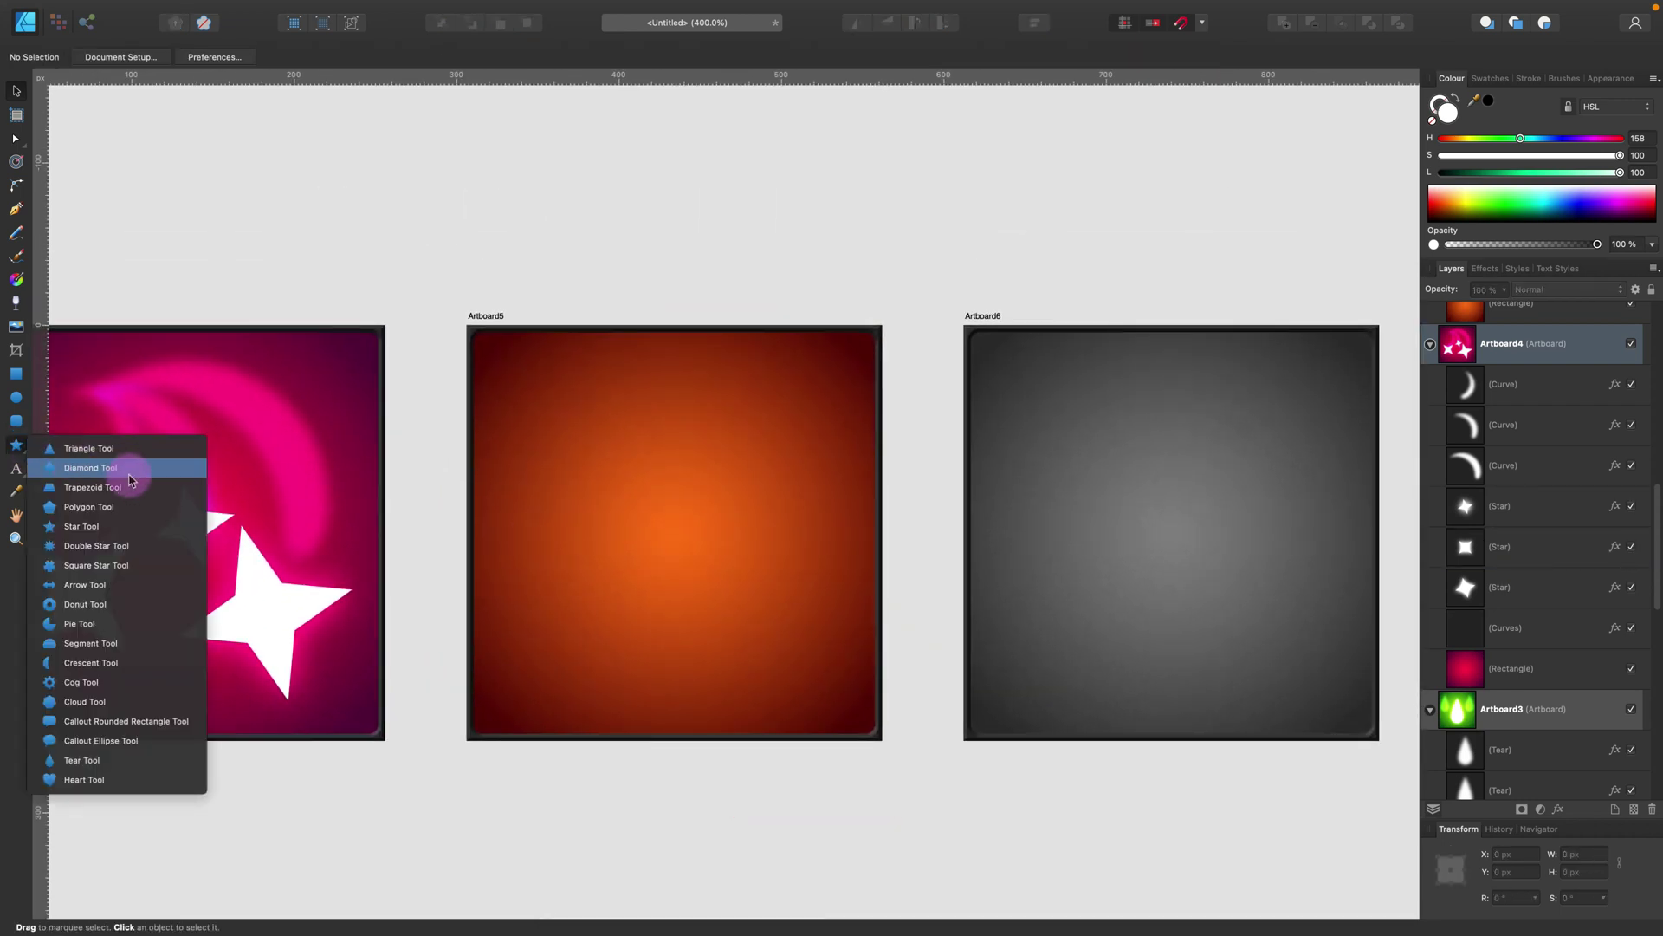
{"action": "left_click", "coordinate": [104, 527]}
{"action": "left_click_drag", "start_coordinate": [570, 424], "coordinate": [795, 649]}
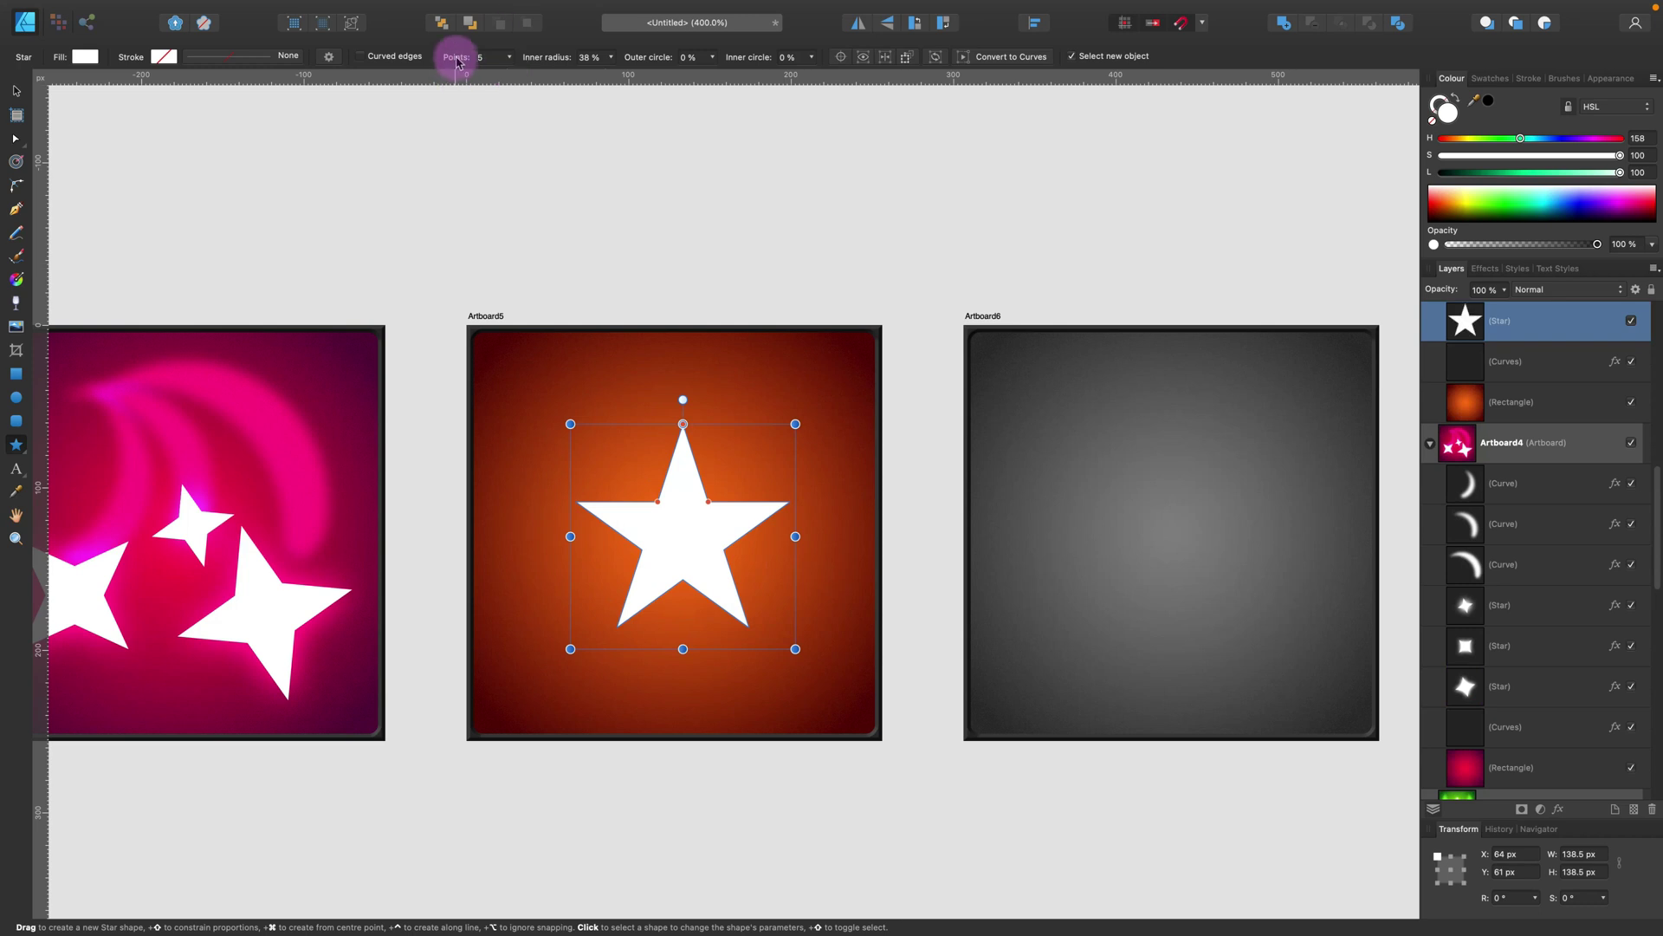
Step: Give the star 31 points and a 72% inner radius, scale it to about 110.5 px and place it in the tile's upper half
{"action": "left_click_drag", "start_coordinate": [457, 60], "coordinate": [476, 55]}
{"action": "left_click_drag", "start_coordinate": [687, 493], "coordinate": [691, 454]}
{"action": "left_click_drag", "start_coordinate": [795, 649], "coordinate": [750, 606]}
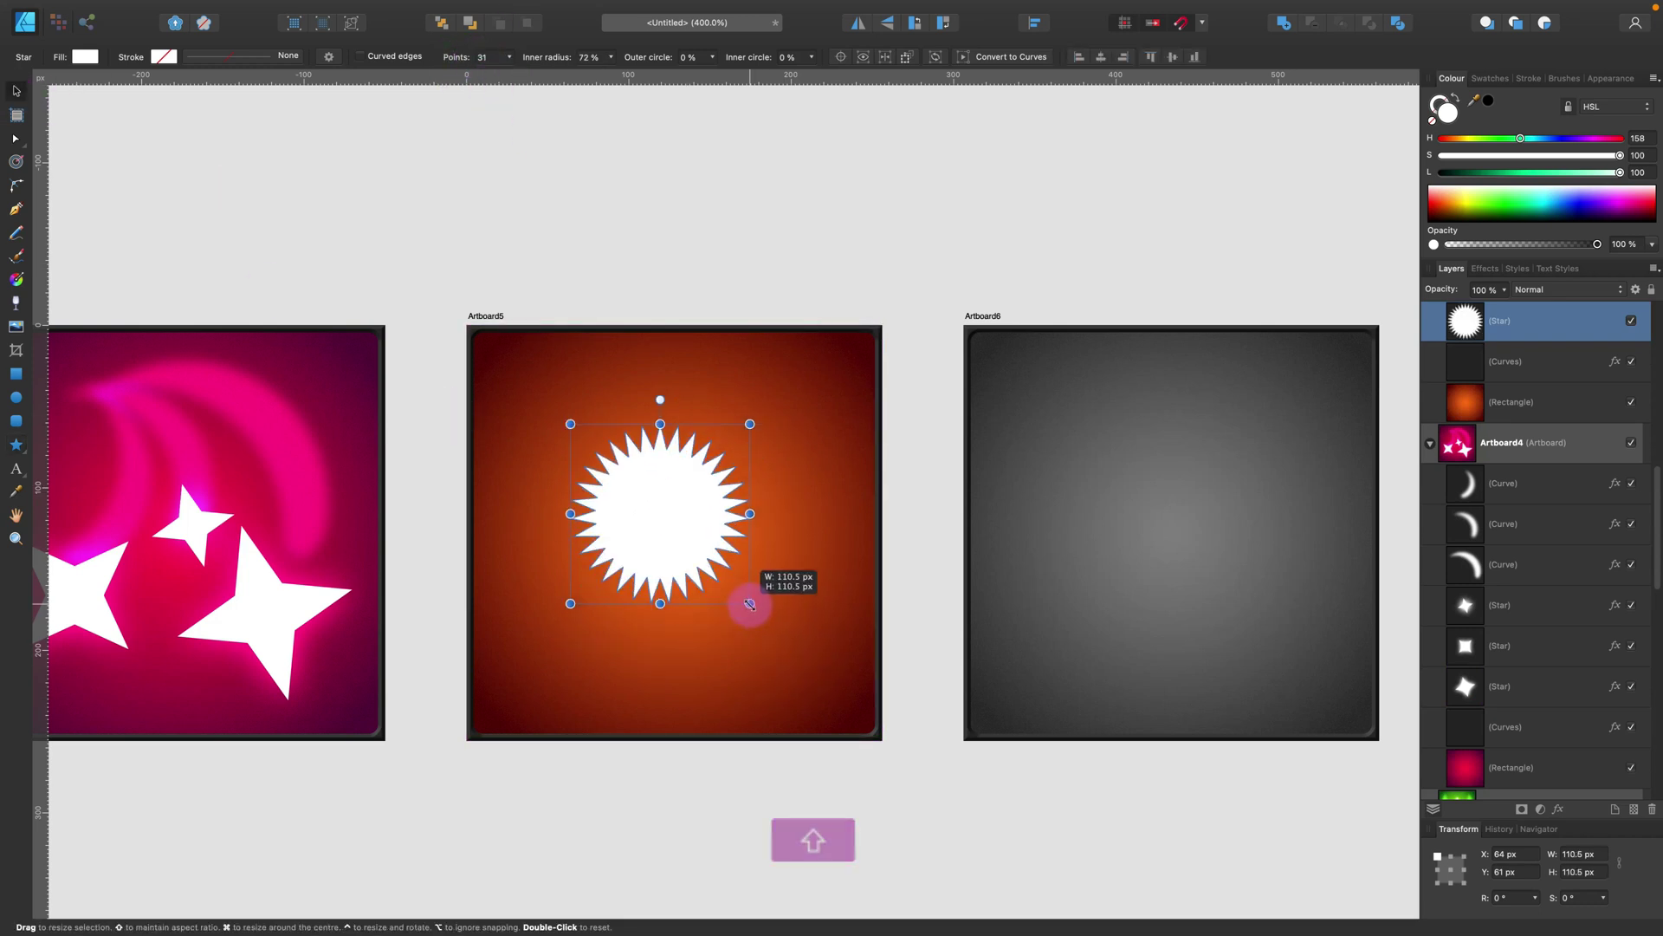
{"action": "left_click_drag", "start_coordinate": [660, 518], "coordinate": [674, 478]}
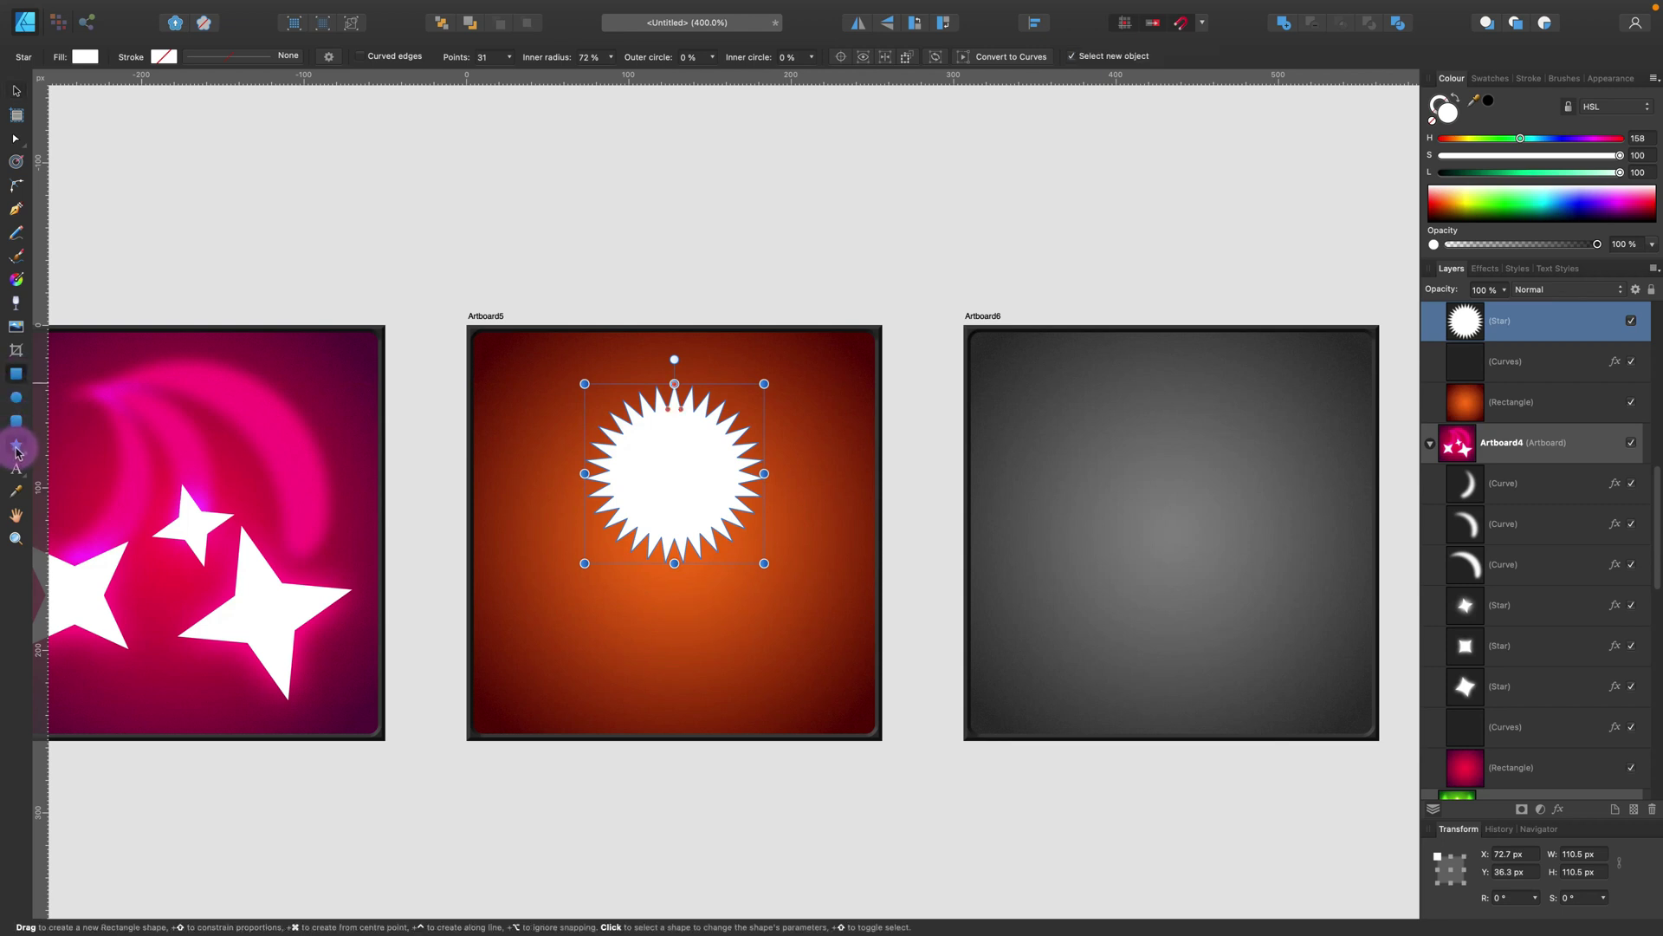
Step: Draw a narrow downward-tapering trapezoid handle under the spiked disc and merge both shapes with Add
{"action": "left_click_drag", "start_coordinate": [17, 451], "coordinate": [124, 492]}
{"action": "left_click_drag", "start_coordinate": [682, 483], "coordinate": [709, 700]}
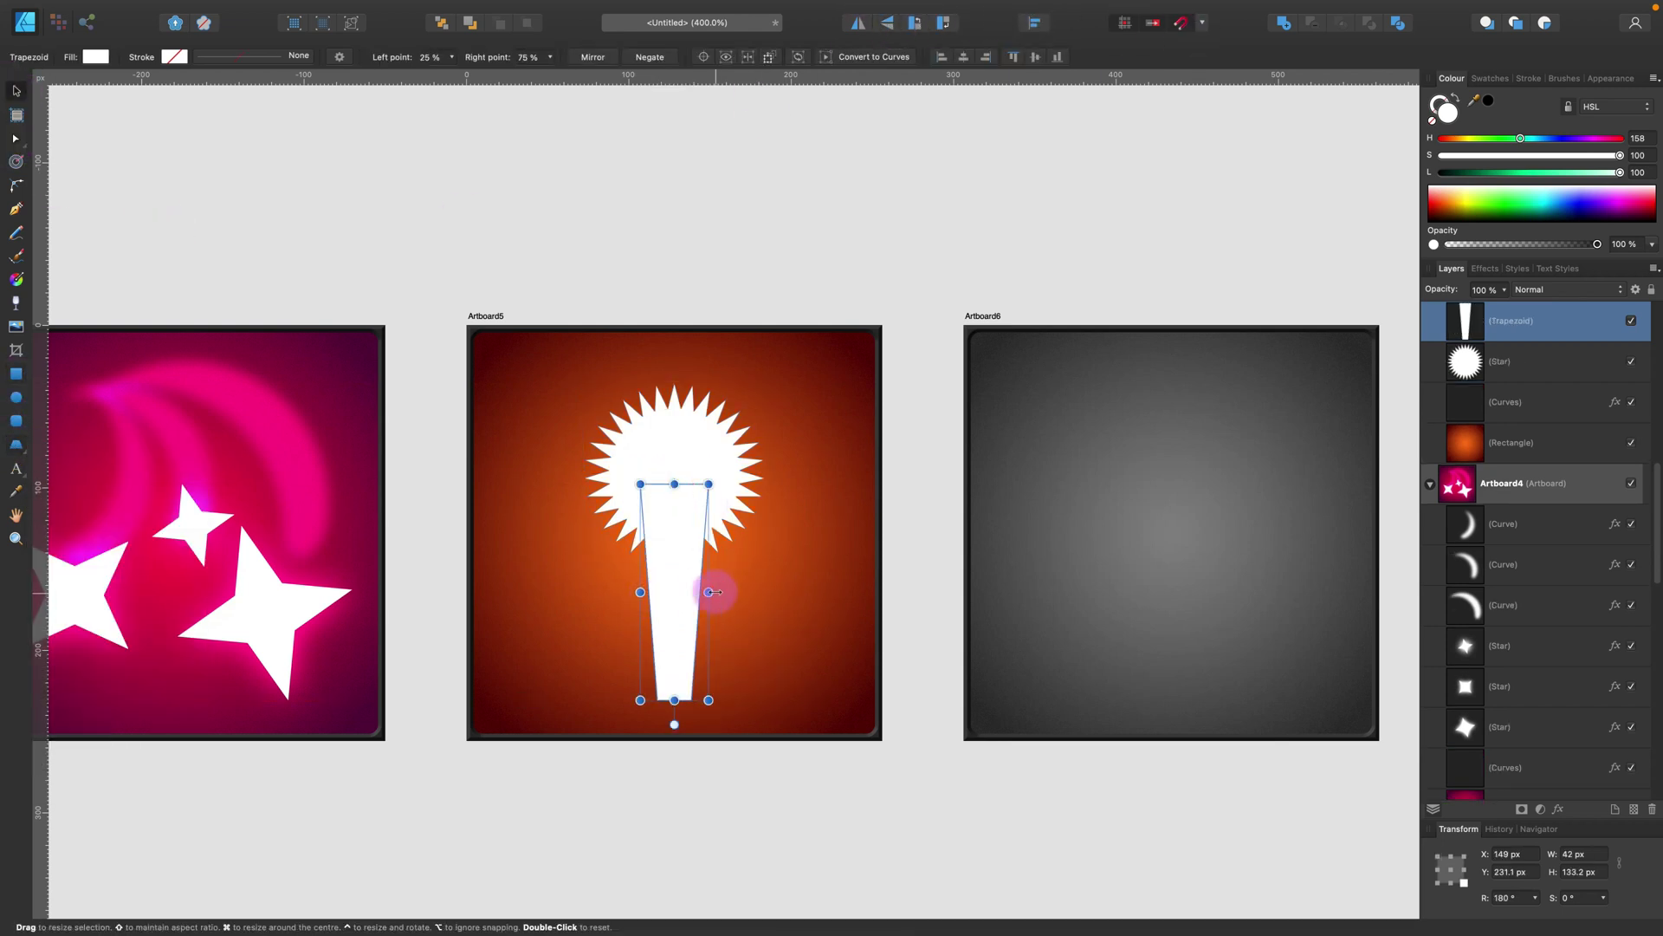
{"action": "left_click_drag", "start_coordinate": [709, 592], "coordinate": [676, 595]}
{"action": "left_click", "coordinate": [725, 482], "text": "shift"}
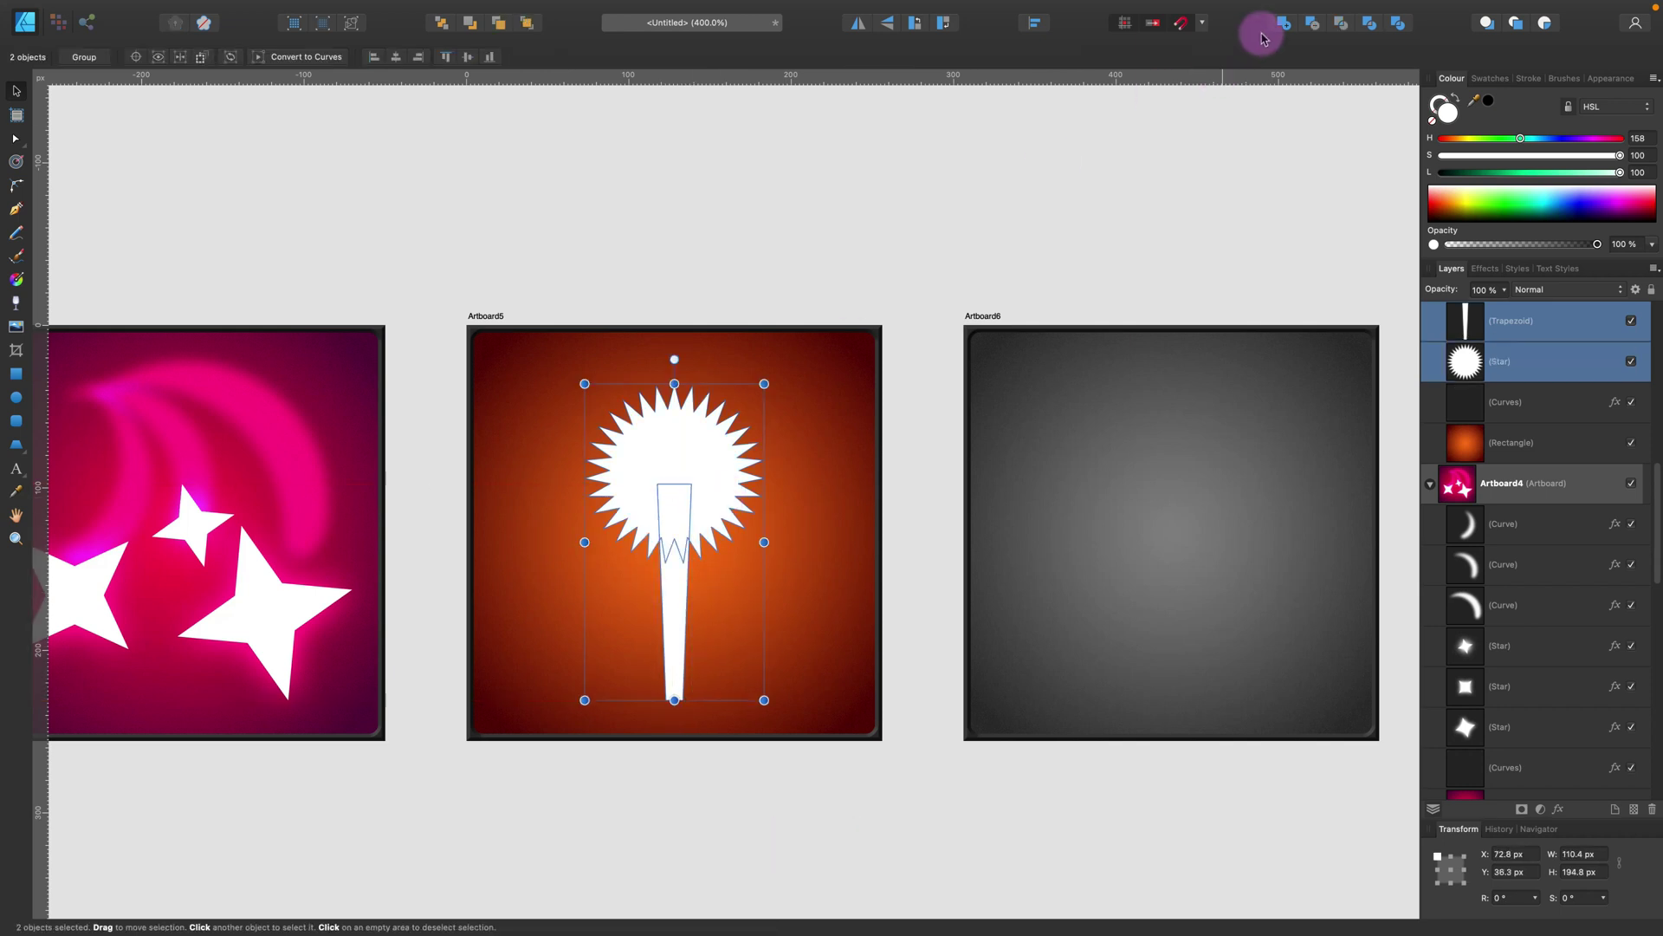
{"action": "left_click", "coordinate": [1281, 24]}
{"action": "left_click_drag", "start_coordinate": [661, 479], "coordinate": [650, 494]}
Step: Give the merged torch shape an Outer Glow with a 27.1 px radius and the Overlay blend mode
{"action": "left_click", "coordinate": [1558, 809]}
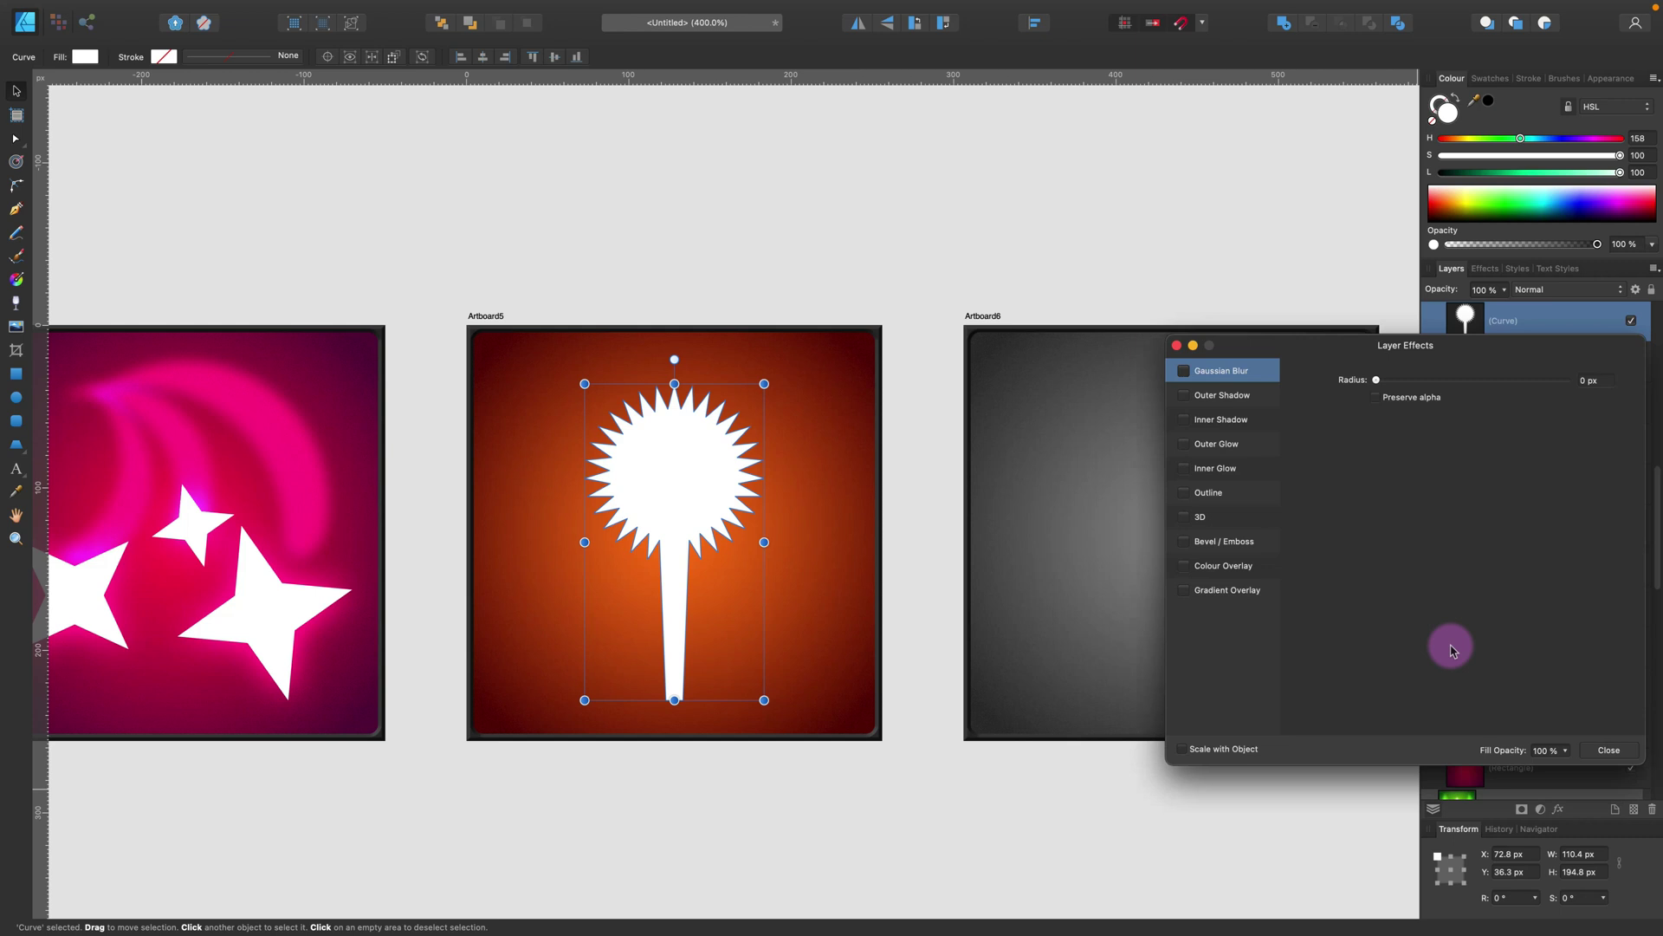
{"action": "left_click", "coordinate": [1188, 445]}
{"action": "left_click_drag", "start_coordinate": [1410, 418], "coordinate": [1496, 420]}
{"action": "left_click", "coordinate": [1410, 381]}
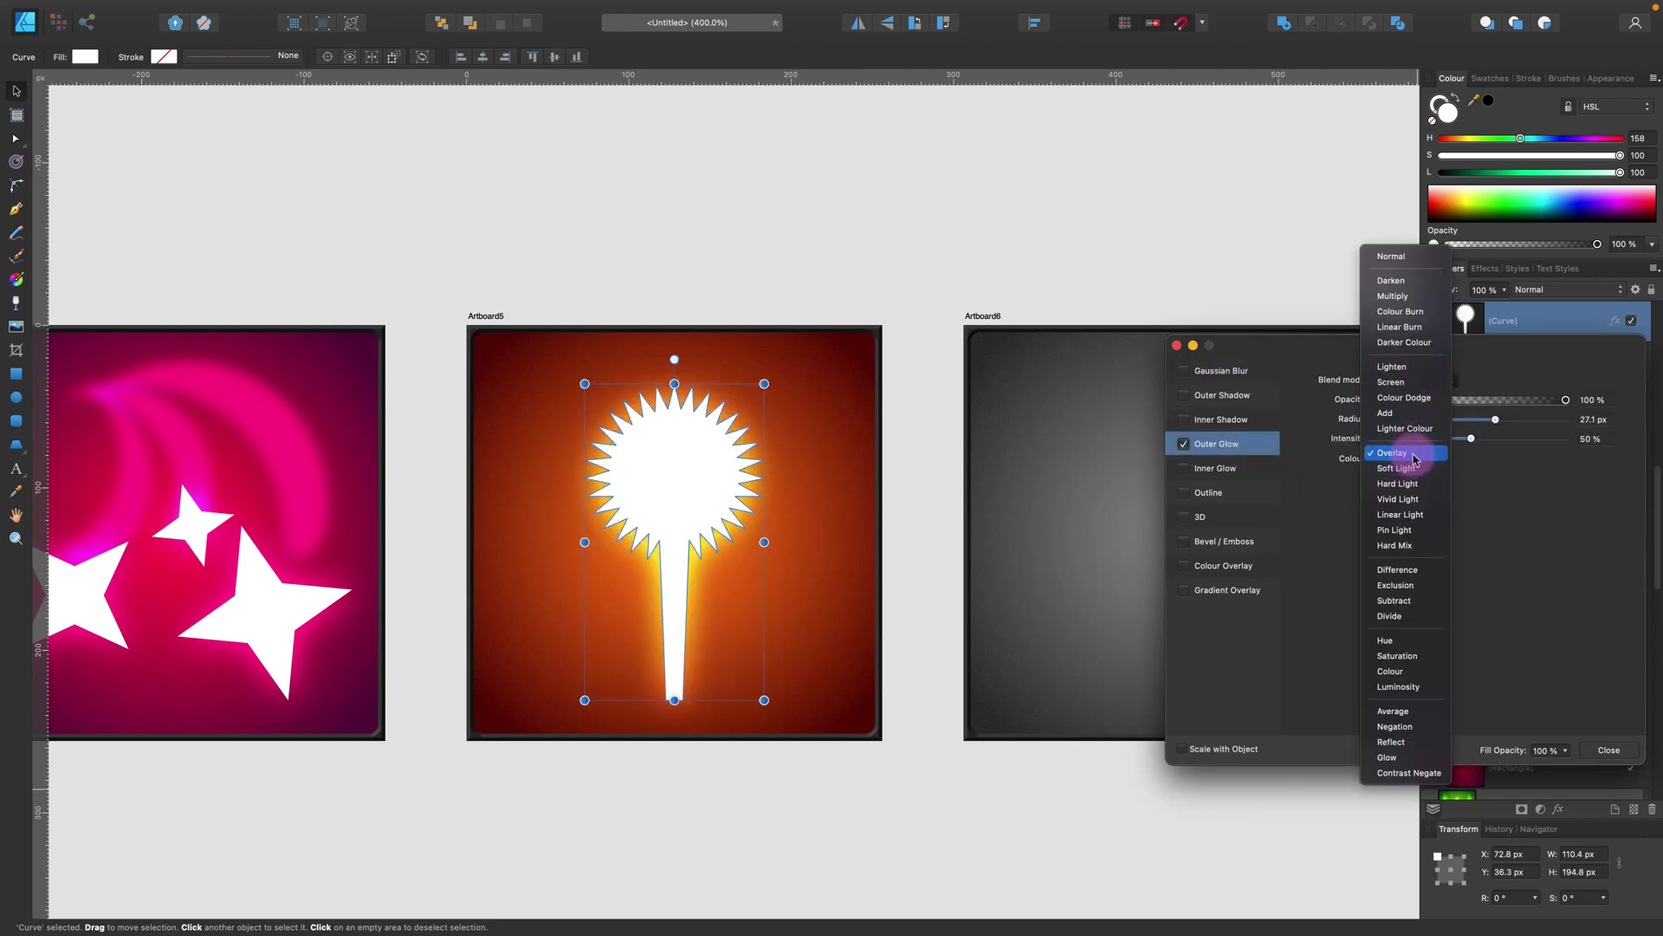
{"action": "left_click", "coordinate": [1416, 457]}
{"action": "left_click", "coordinate": [1612, 751]}
Step: Try a thin ellipse about 10 × 74 px beside the torch with a Gaussian Blur and Overlay blending, and delete it
{"action": "left_click", "coordinate": [15, 397]}
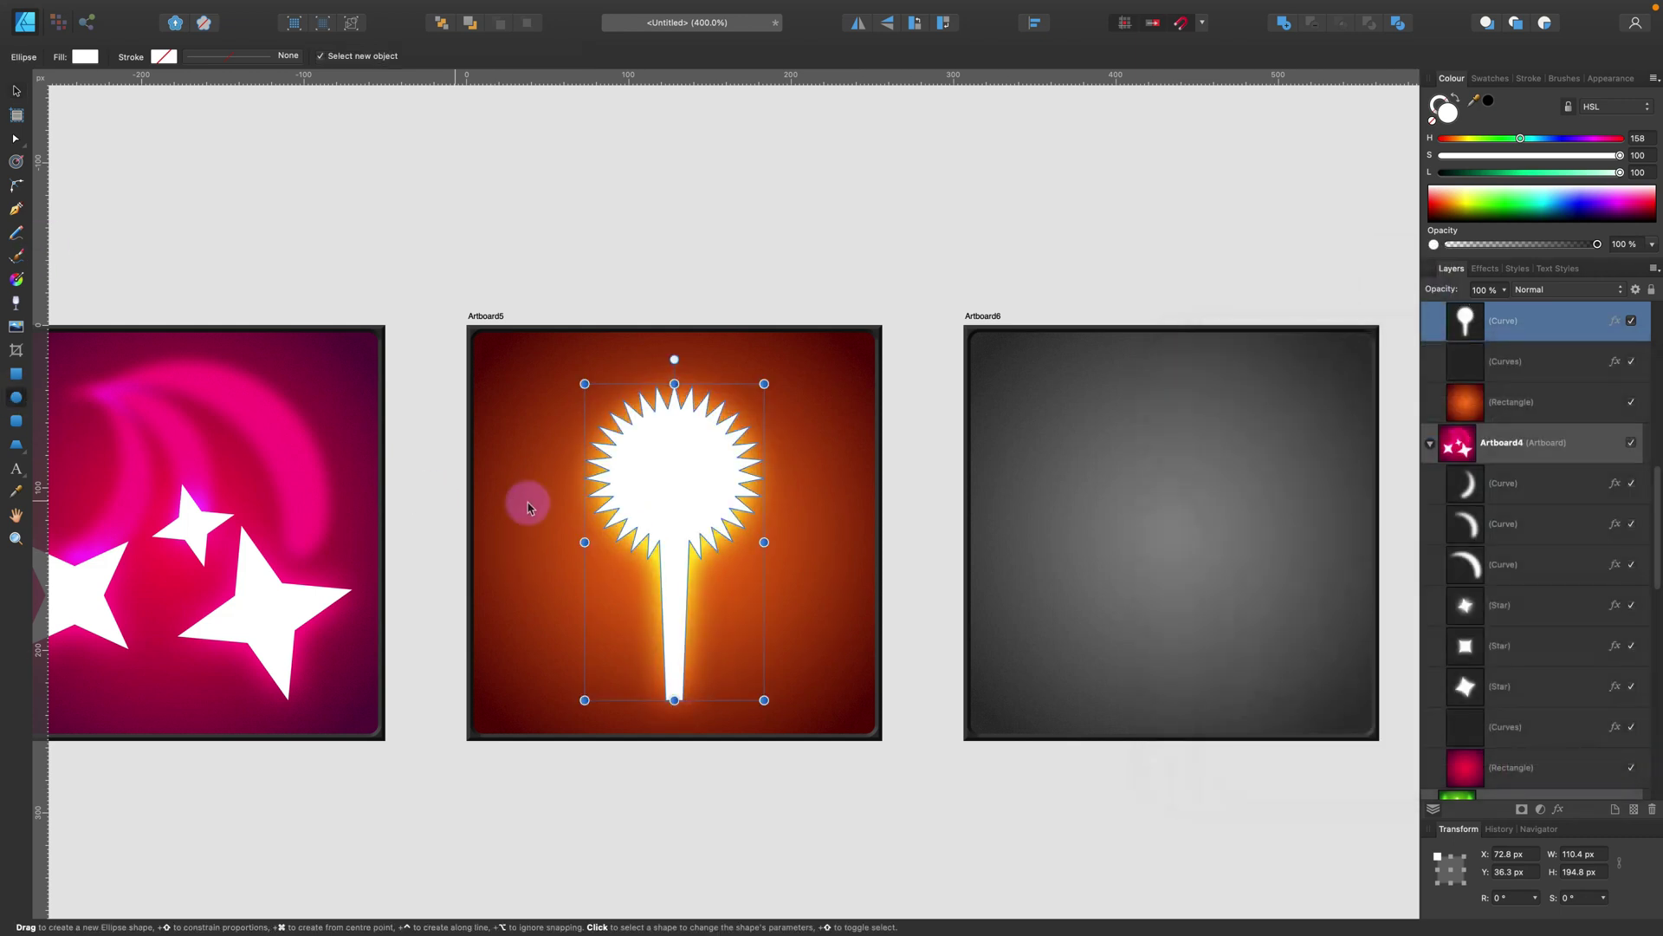
{"action": "left_click_drag", "start_coordinate": [533, 448], "coordinate": [549, 567]}
{"action": "left_click", "coordinate": [1558, 809]}
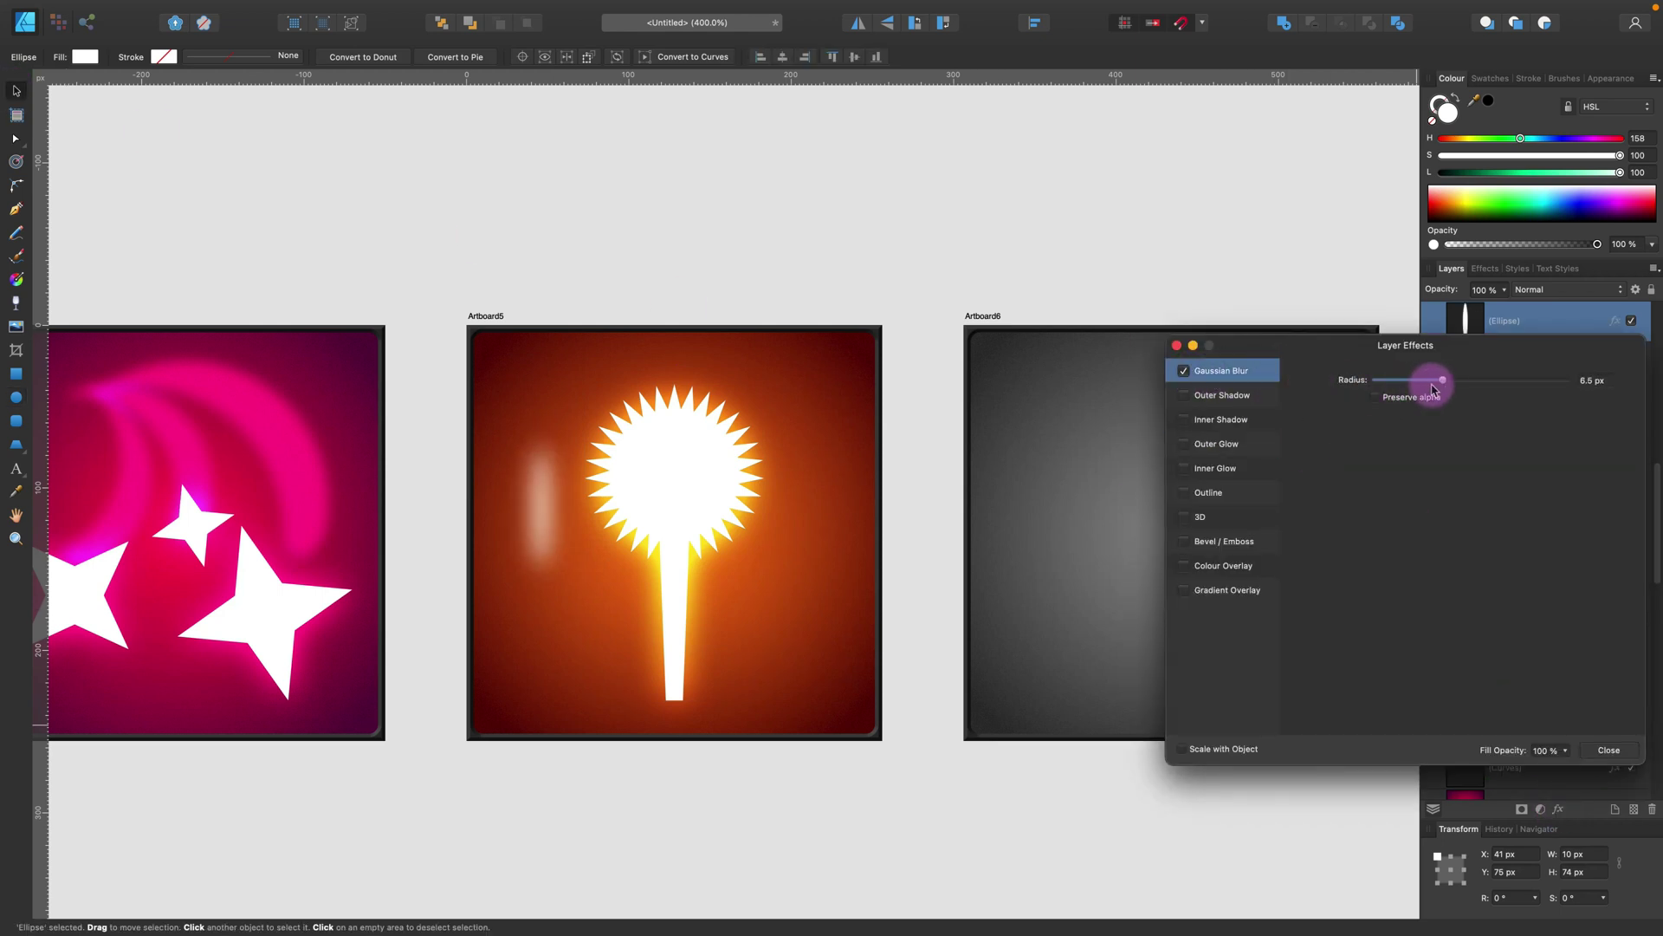
{"action": "left_click", "coordinate": [1603, 746]}
{"action": "left_click", "coordinate": [1564, 290]}
{"action": "left_click", "coordinate": [1551, 486]}
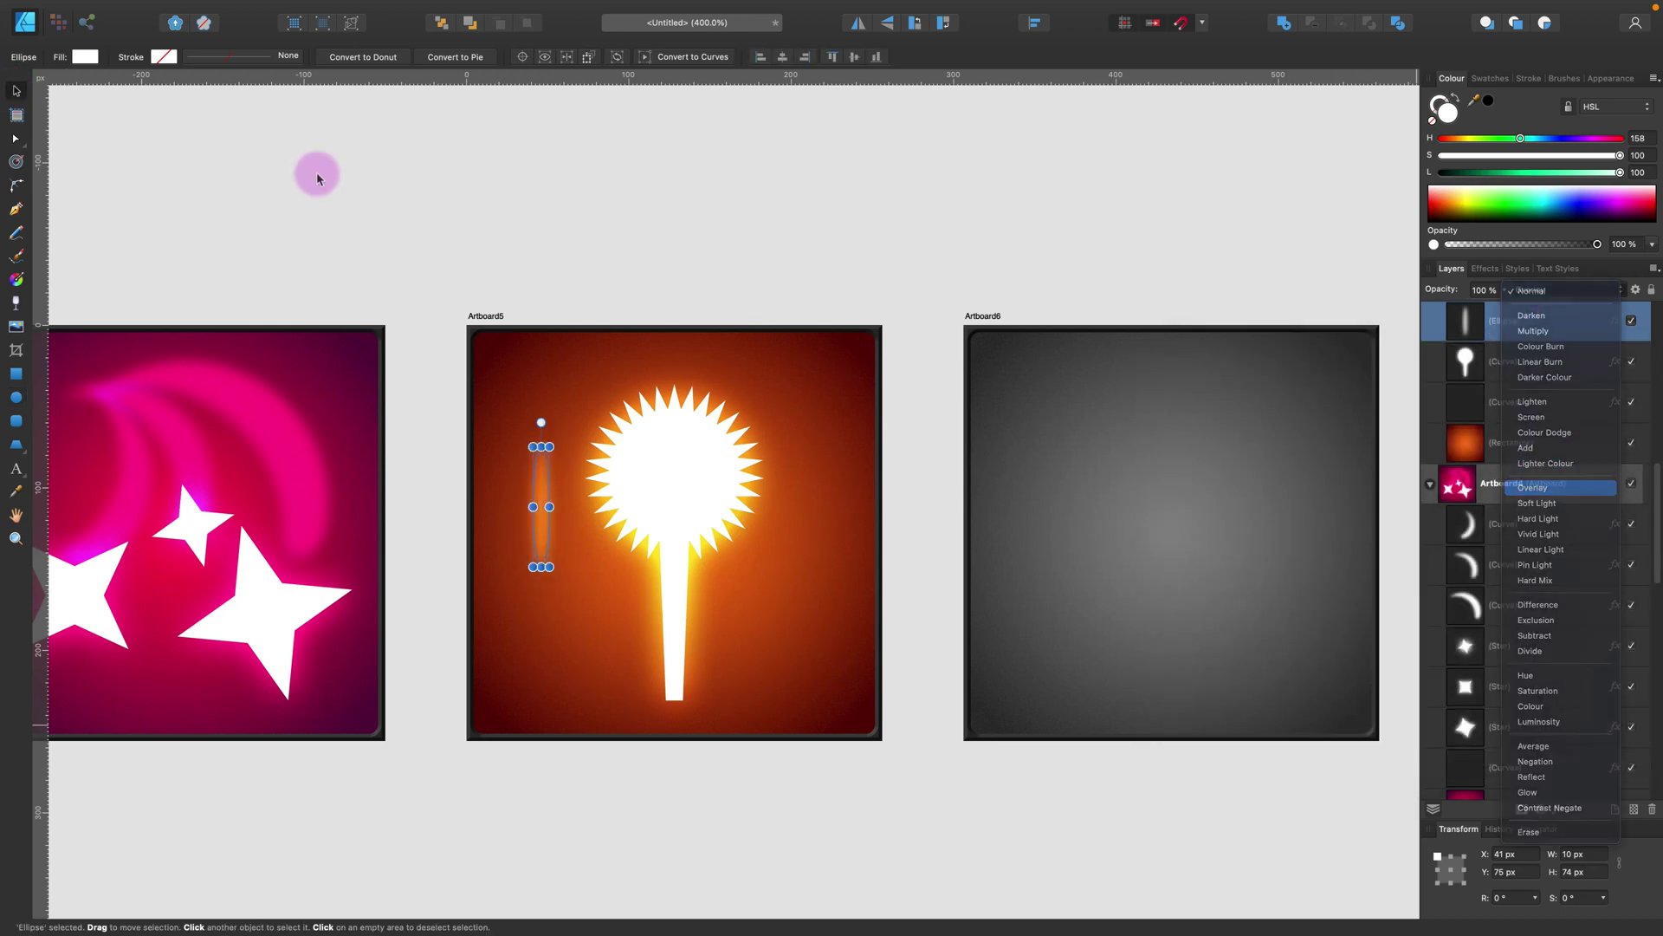
{"action": "mouse_move", "coordinate": [558, 522]}
{"action": "left_mouse_down"}
{"action": "mouse_move", "coordinate": [557, 429]}
{"action": "mouse_move", "coordinate": [576, 502]}
{"action": "left_mouse_up"}
{"action": "key", "text": "BackSpace"}
Step: Draw a 21-point star about 186 px wide over the torch head and shift it about 21 px down
{"action": "left_click", "coordinate": [15, 444]}
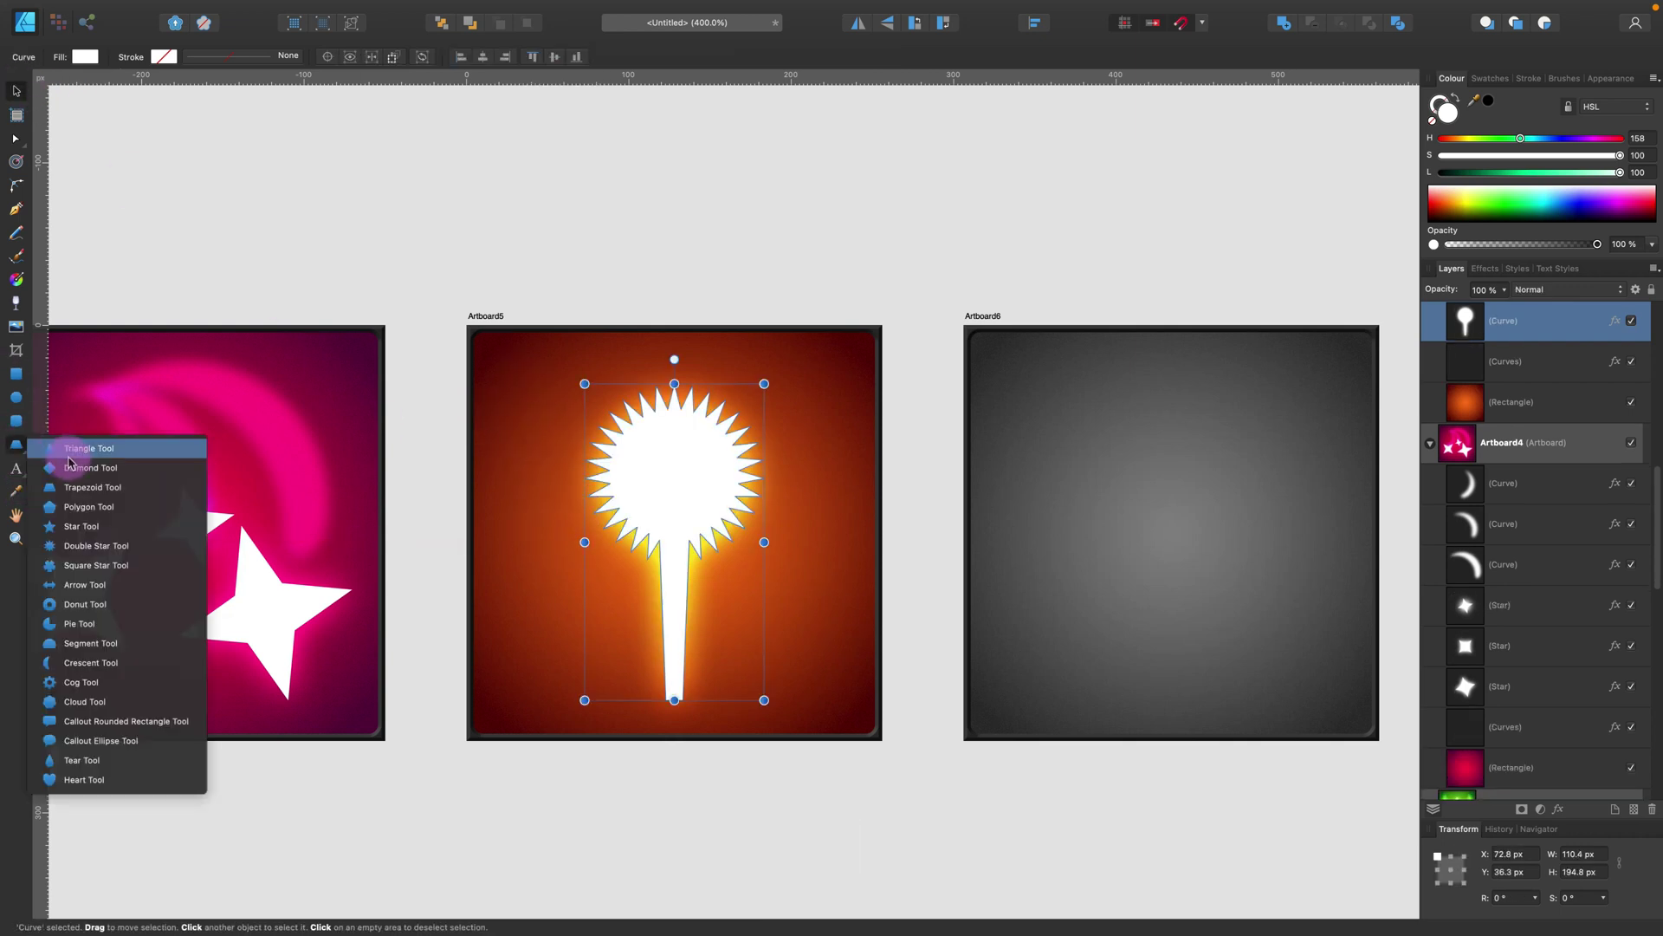
{"action": "left_click", "coordinate": [112, 518]}
{"action": "mouse_move", "coordinate": [670, 475]}
{"action": "left_mouse_down"}
{"action": "mouse_move", "coordinate": [791, 416]}
{"action": "mouse_move", "coordinate": [761, 390]}
{"action": "left_mouse_up"}
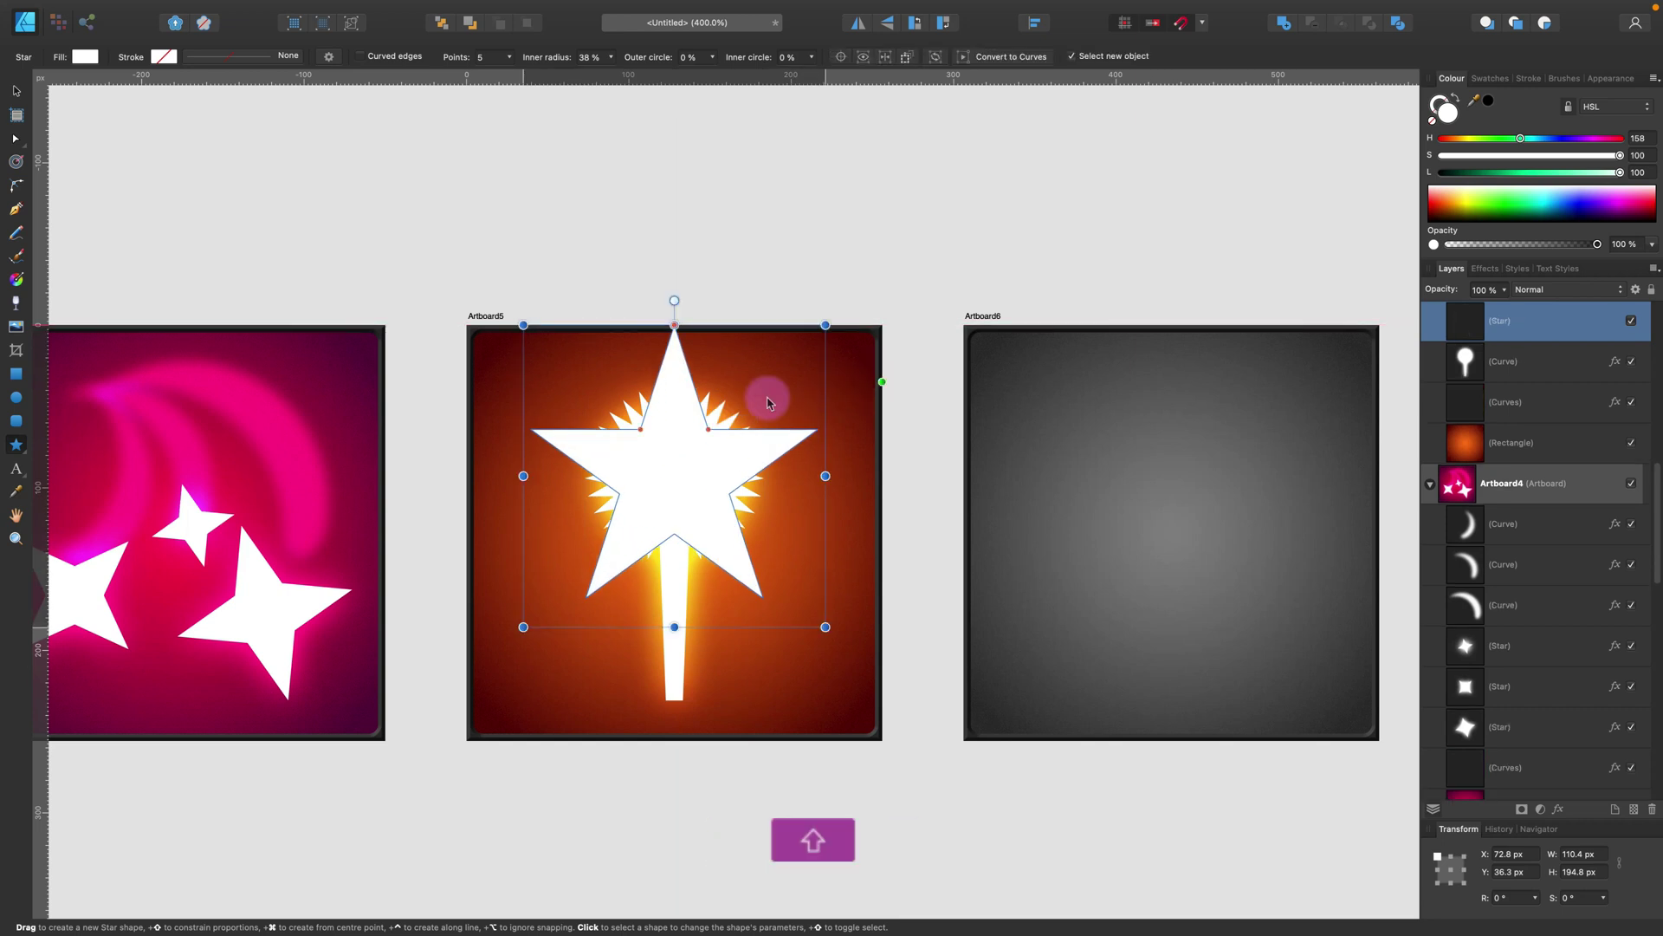
{"action": "left_click", "coordinate": [478, 57]}
{"action": "left_click_drag", "start_coordinate": [461, 59], "coordinate": [474, 58]}
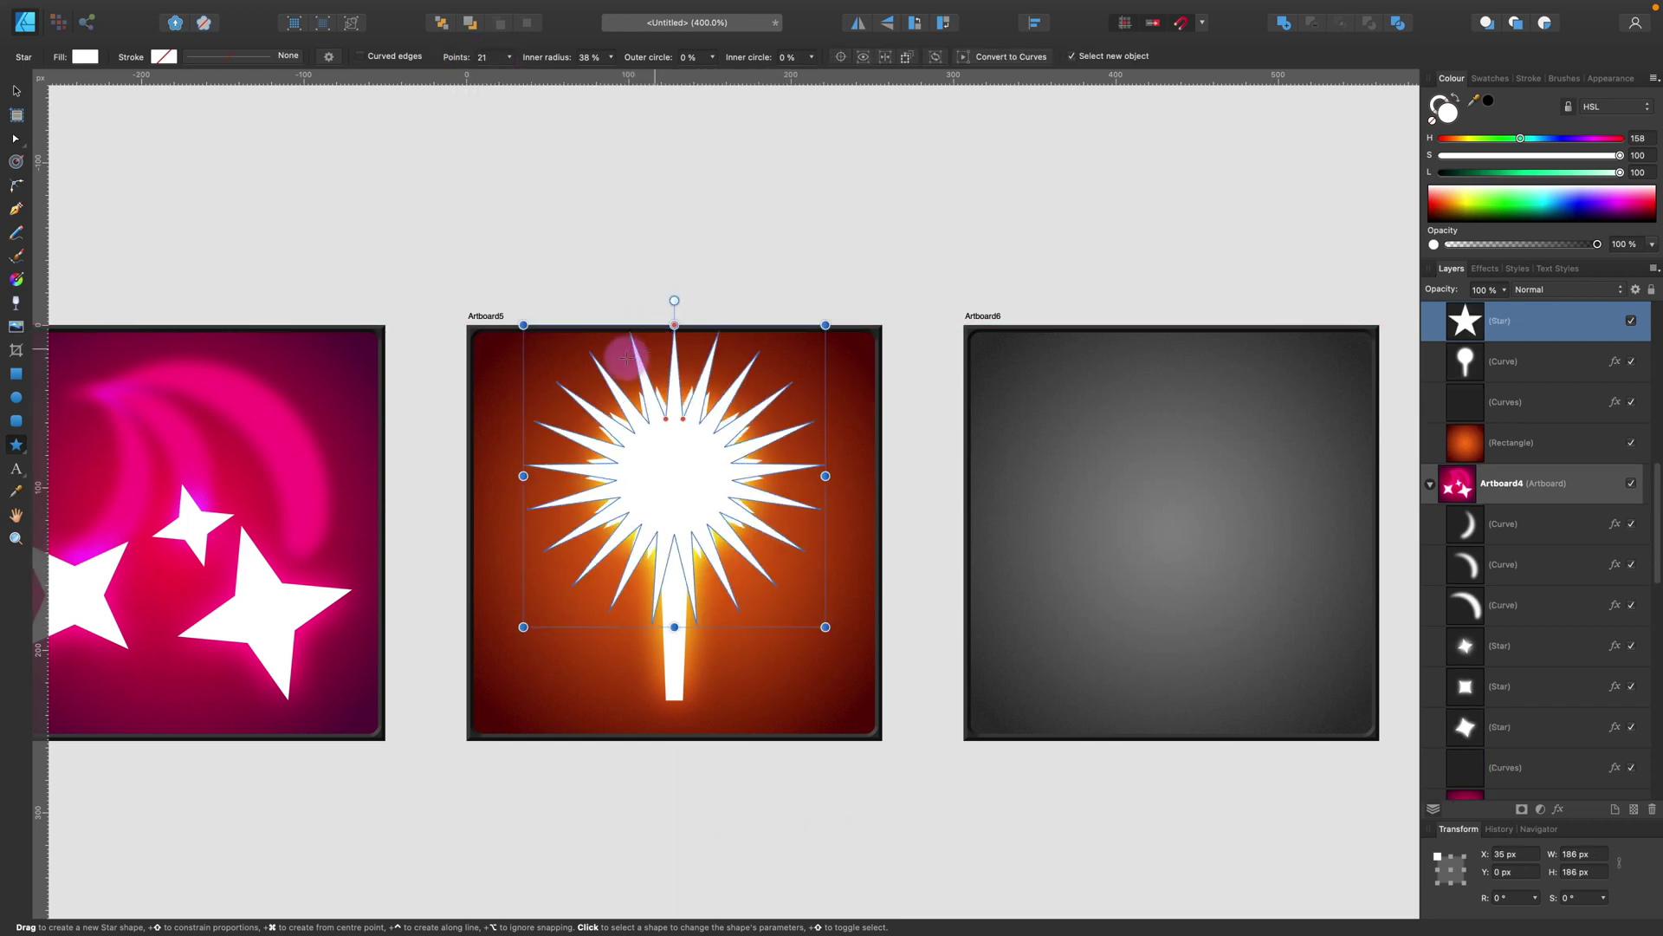
{"action": "key", "text": "v"}
{"action": "left_click_drag", "start_coordinate": [672, 479], "coordinate": [673, 513]}
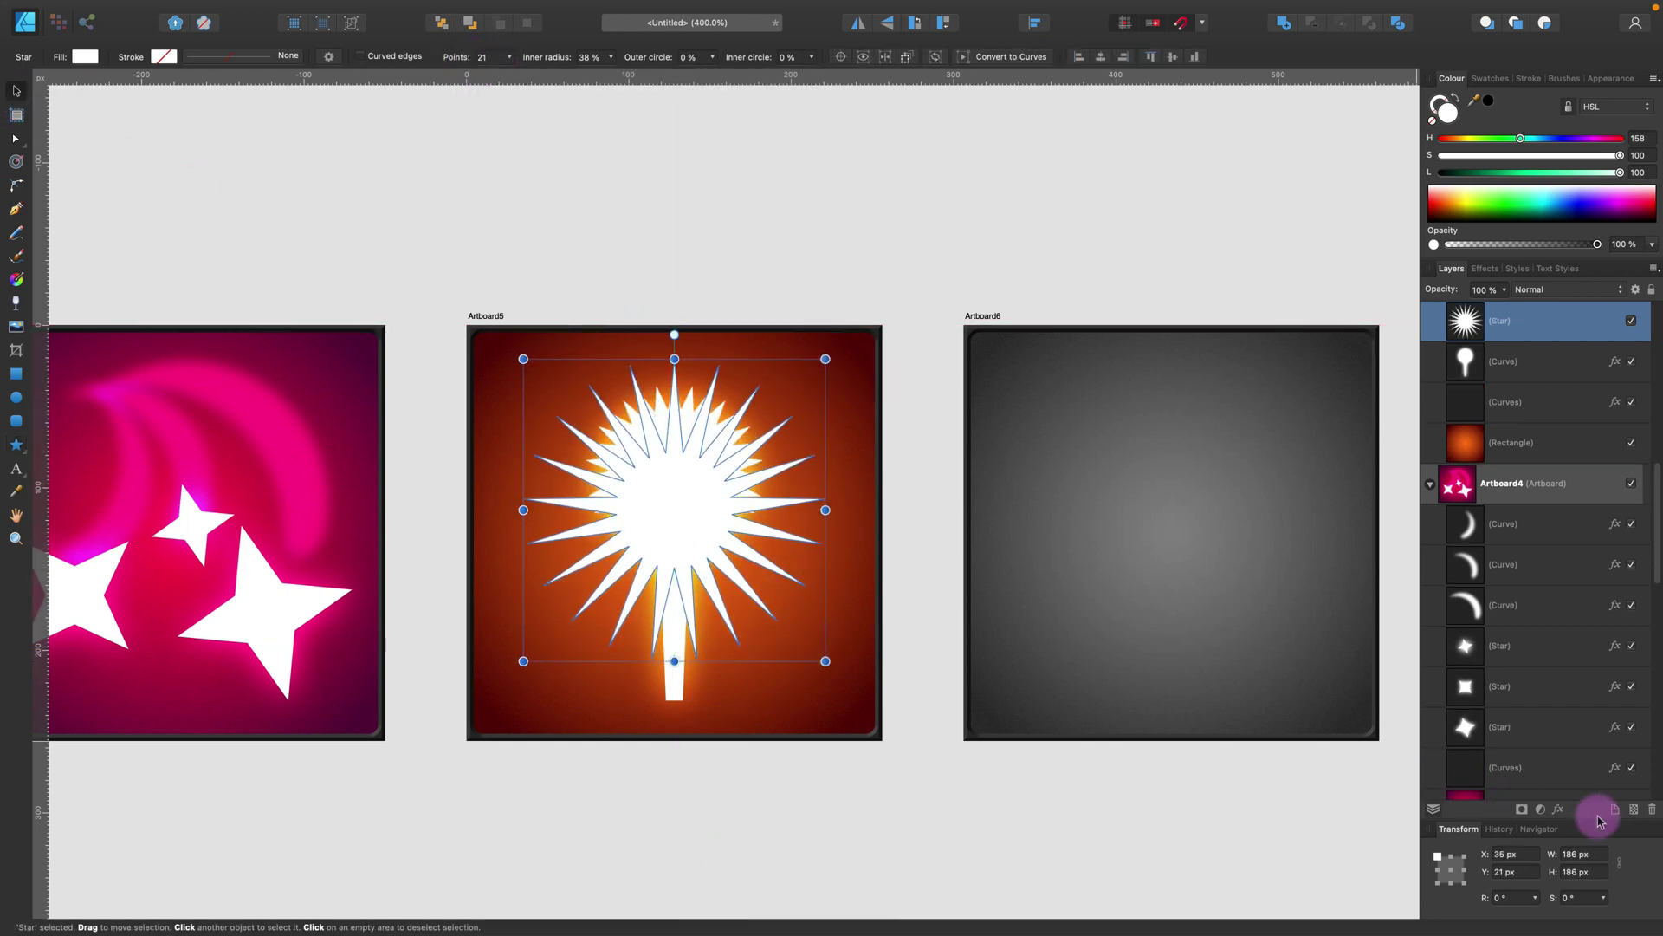
Step: Apply a 5 px Gaussian Blur to the large ray star and set its layer blend mode to Overlay
{"action": "left_click", "coordinate": [1558, 809]}
{"action": "left_click_drag", "start_coordinate": [1376, 380], "coordinate": [1424, 375]}
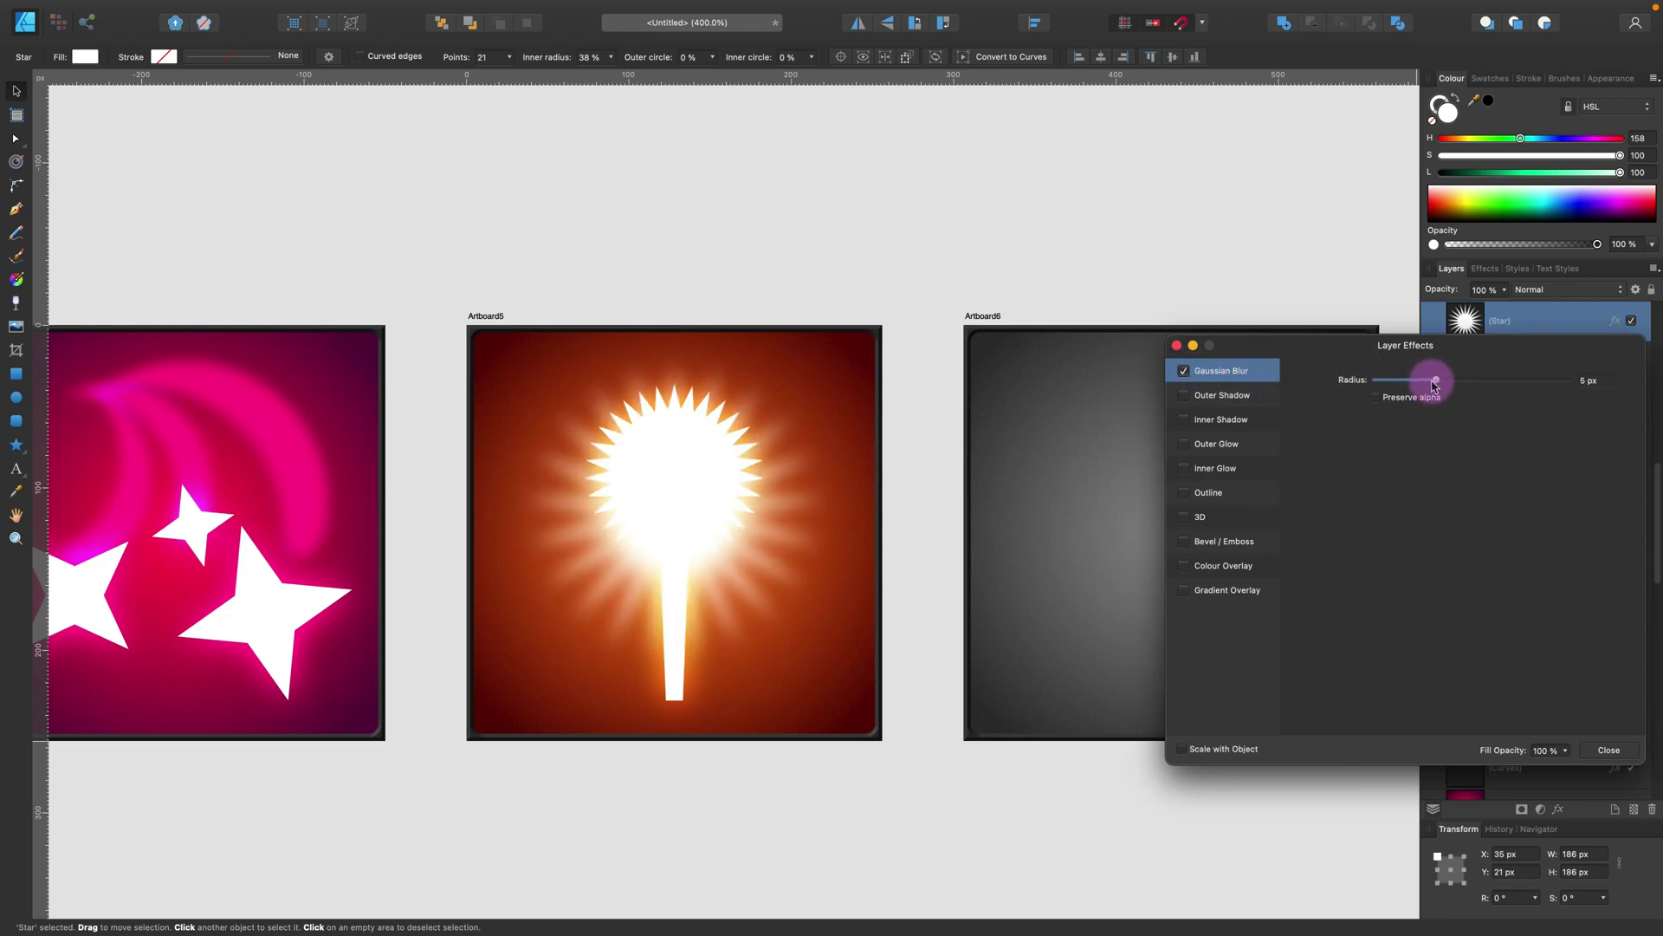
{"action": "left_click", "coordinate": [1609, 751]}
{"action": "left_click", "coordinate": [1546, 292]}
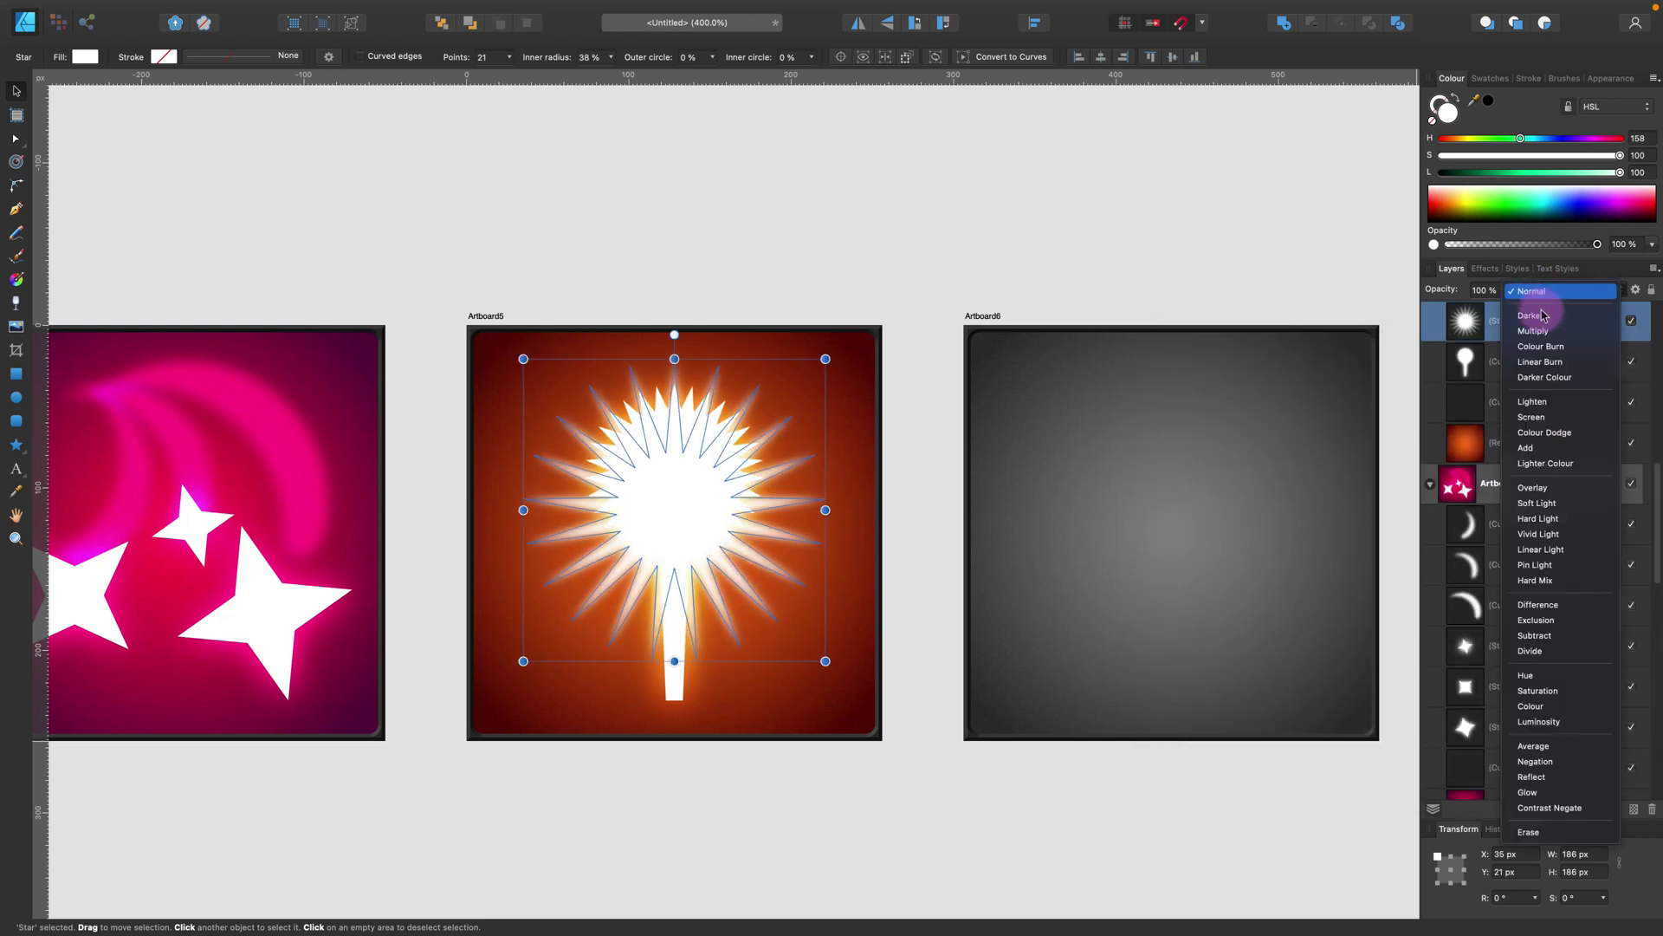
{"action": "left_click", "coordinate": [1548, 483]}
{"action": "left_click", "coordinate": [849, 208]}
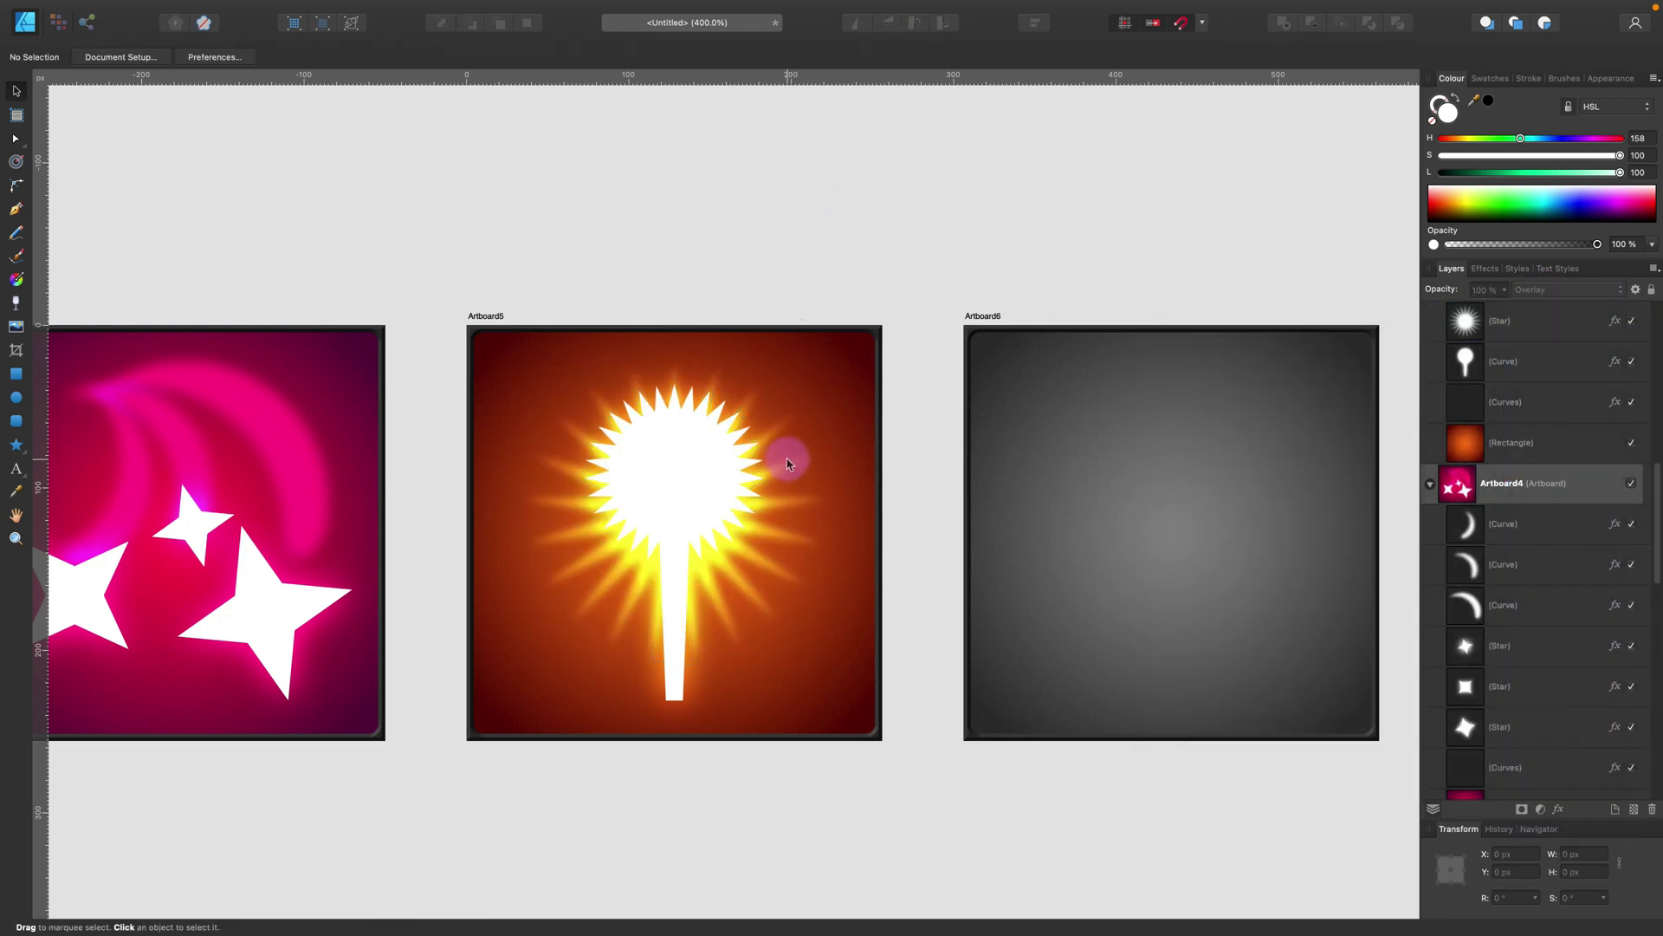
Step: Round the two bottom corners of the torch handle with the Corner tool
{"action": "left_click", "coordinate": [694, 691]}
{"action": "left_click", "coordinate": [21, 188]}
{"action": "left_click_drag", "start_coordinate": [720, 752], "coordinate": [645, 689]}
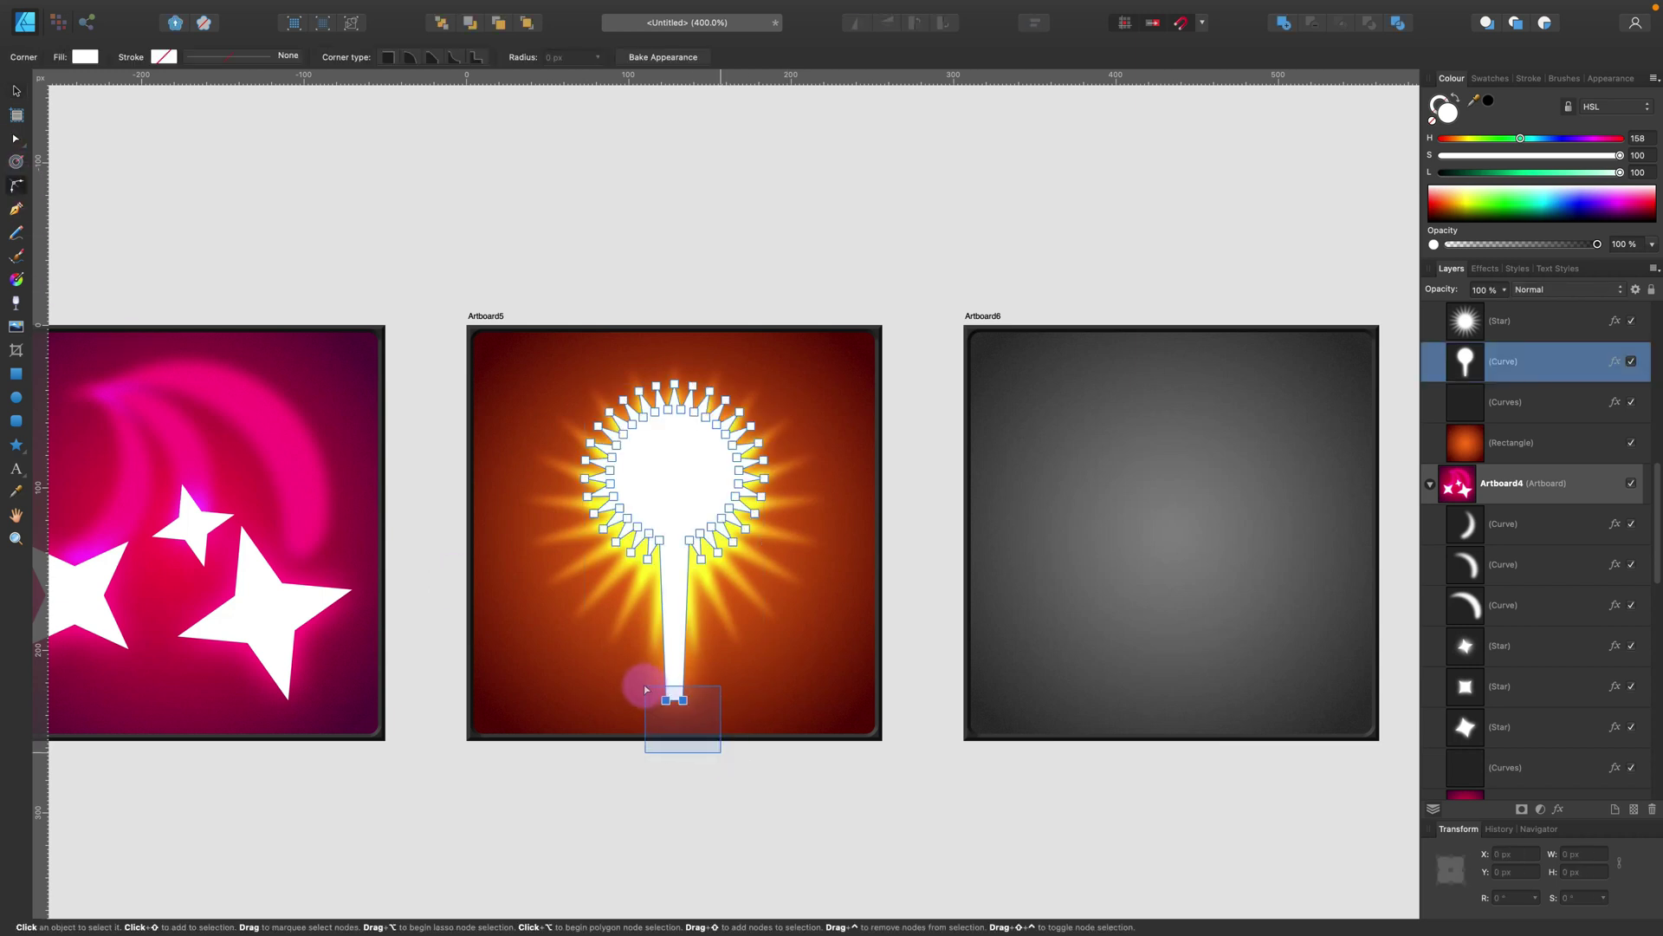
{"action": "left_click", "coordinate": [699, 772]}
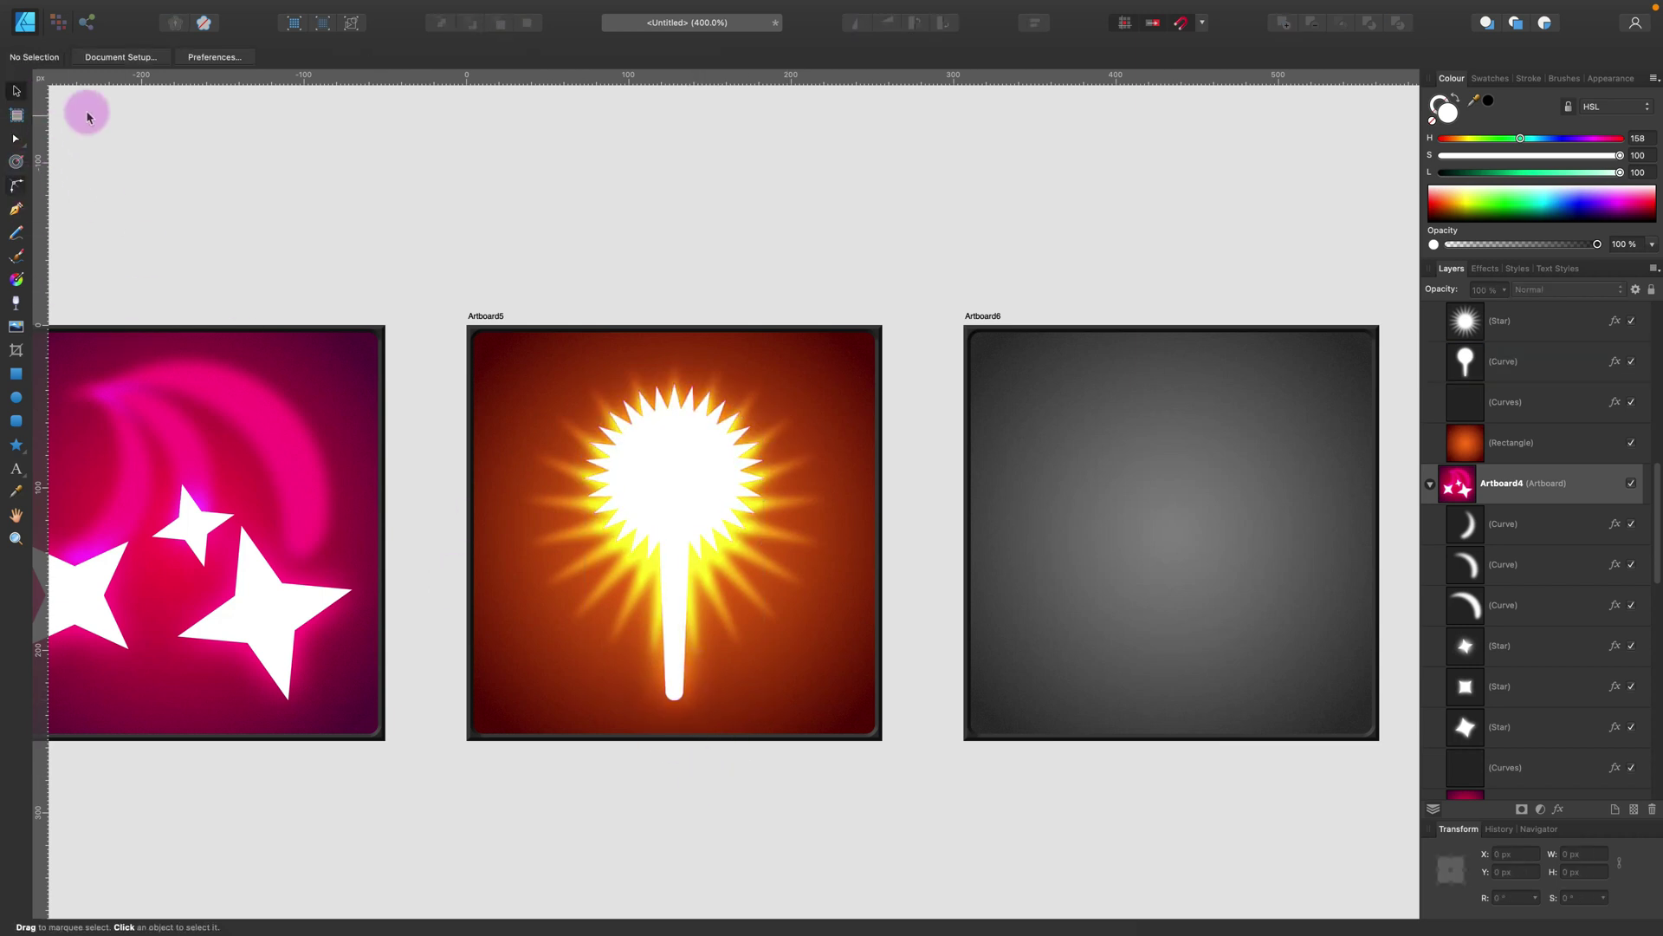
Step: Draw a white rectangle about 69 × 97.6 px in the lower part of the grey tile and convert it to curves
{"action": "key", "text": "space"}
{"action": "left_click_drag", "start_coordinate": [397, 589], "coordinate": [130, 548]}
{"action": "left_click_drag", "start_coordinate": [988, 490], "coordinate": [791, 508]}
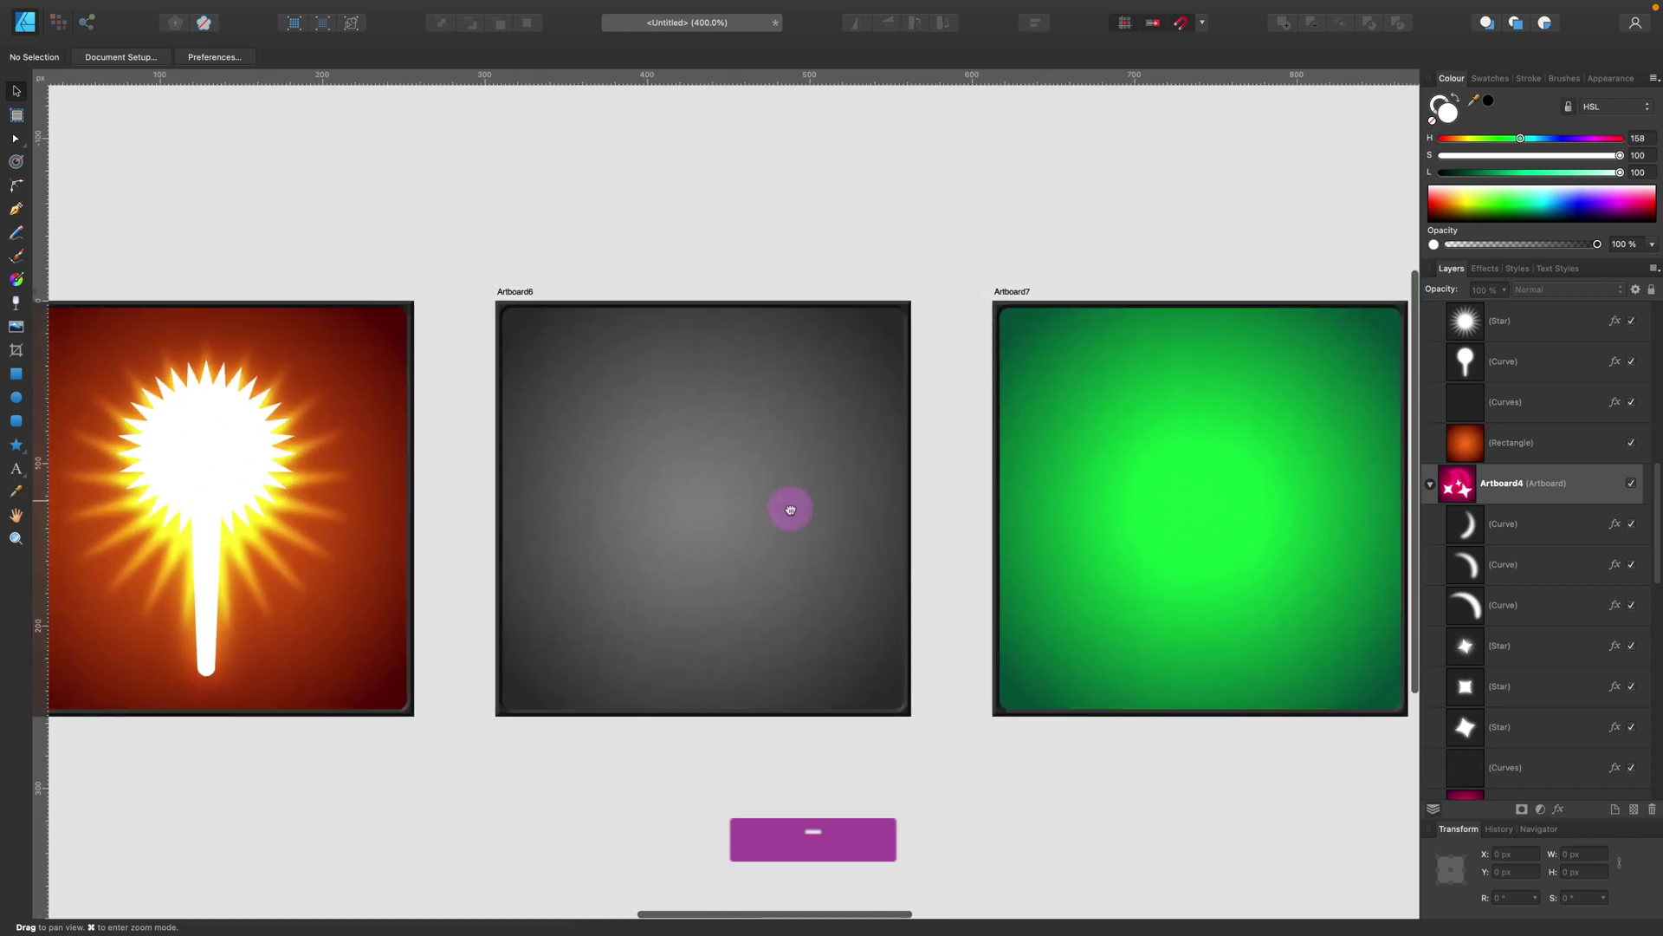
{"action": "left_click", "coordinate": [16, 387]}
{"action": "left_click_drag", "start_coordinate": [650, 502], "coordinate": [760, 658]}
{"action": "key", "text": "a"}
{"action": "key", "text": "v"}
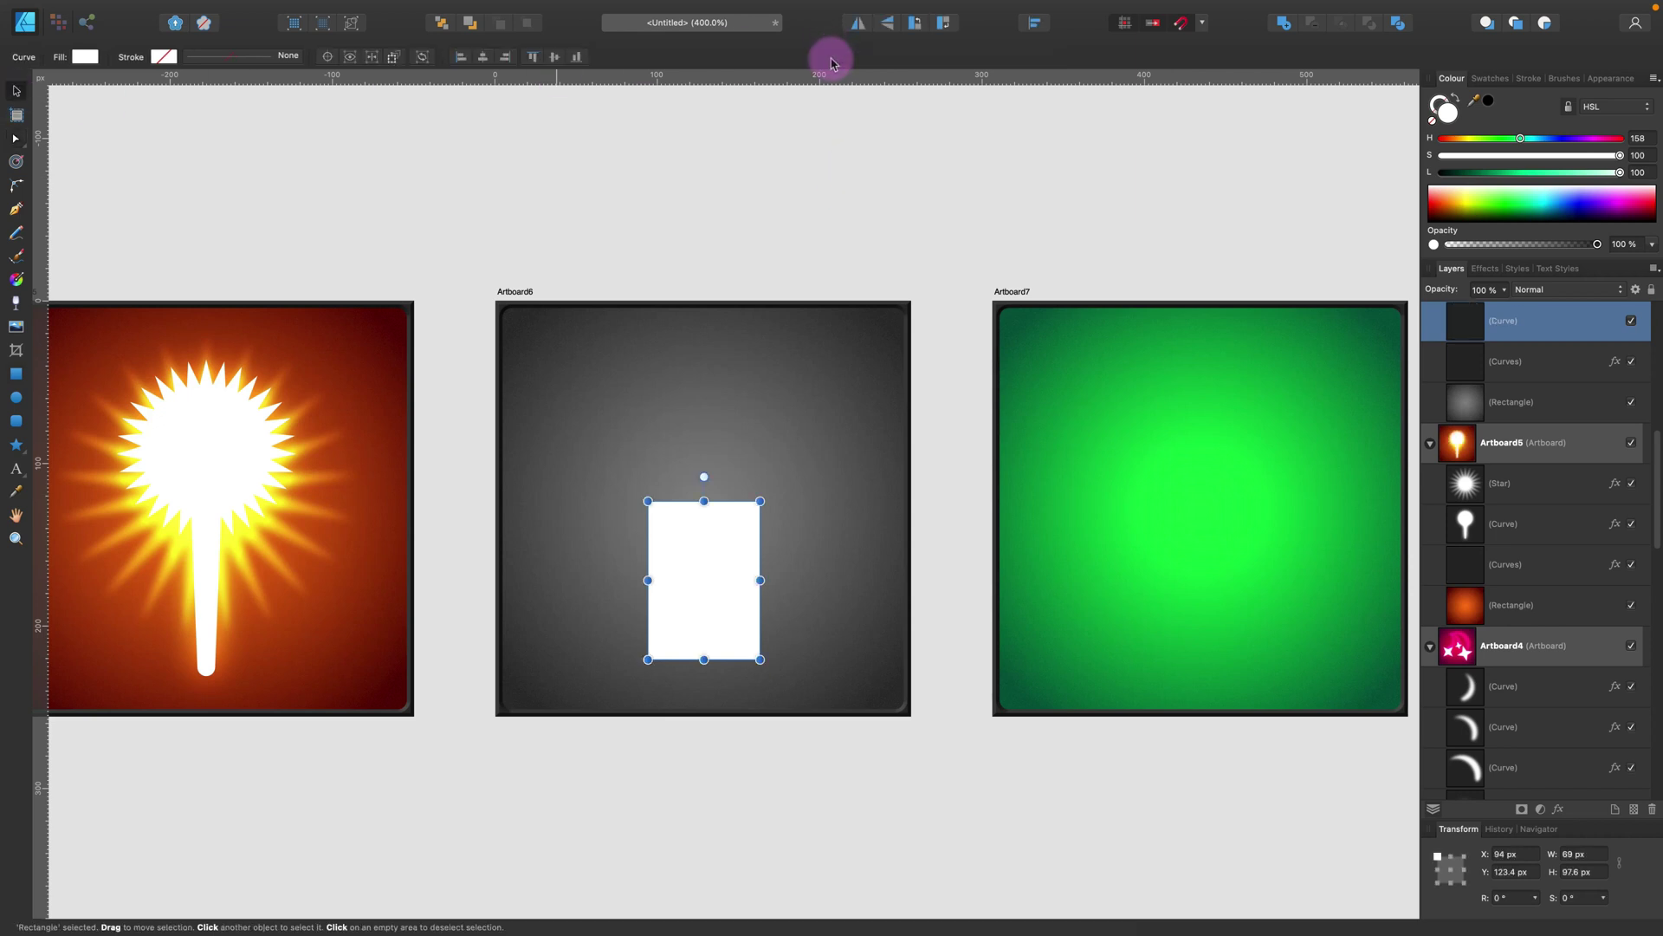
Step: Round the rectangle's two upper corners with a 46.6 px radius to form a tombstone shape
{"action": "key", "text": "c"}
{"action": "left_click_drag", "start_coordinate": [826, 488], "coordinate": [600, 554]}
{"action": "left_click_drag", "start_coordinate": [649, 502], "coordinate": [716, 583]}
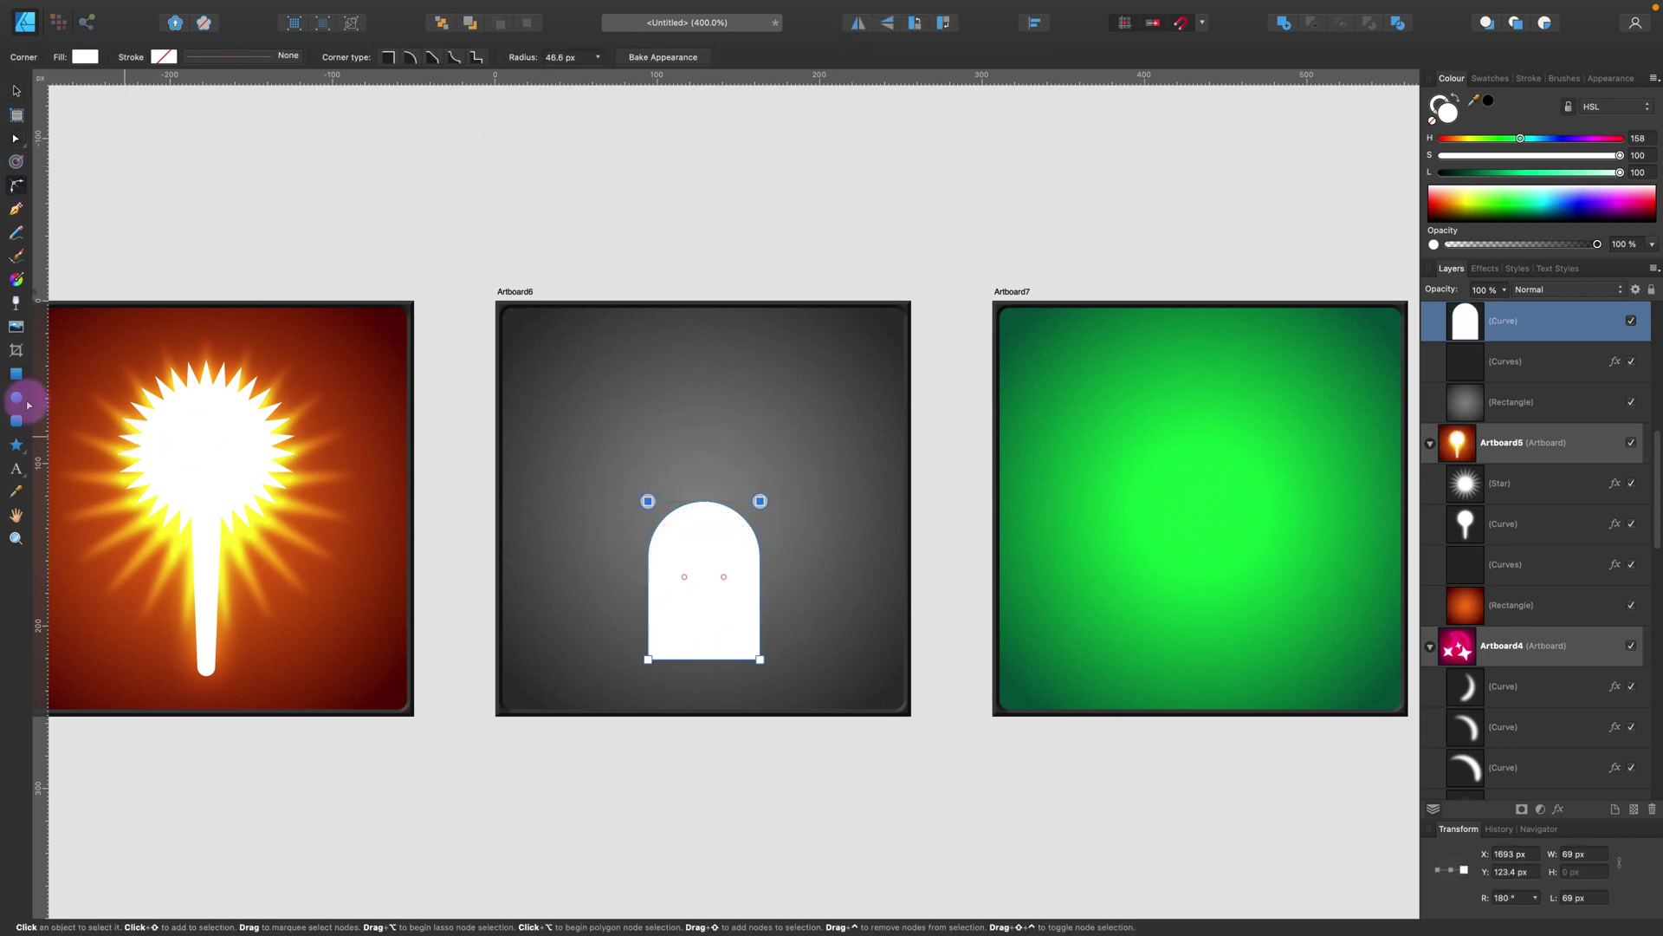
Step: Build a cross above the tombstone from a bar about 14.5 × 73 px and its rotated copy, and unite it with the tombstone
{"action": "left_click", "coordinate": [16, 374]}
{"action": "left_click_drag", "start_coordinate": [685, 431], "coordinate": [704, 540]}
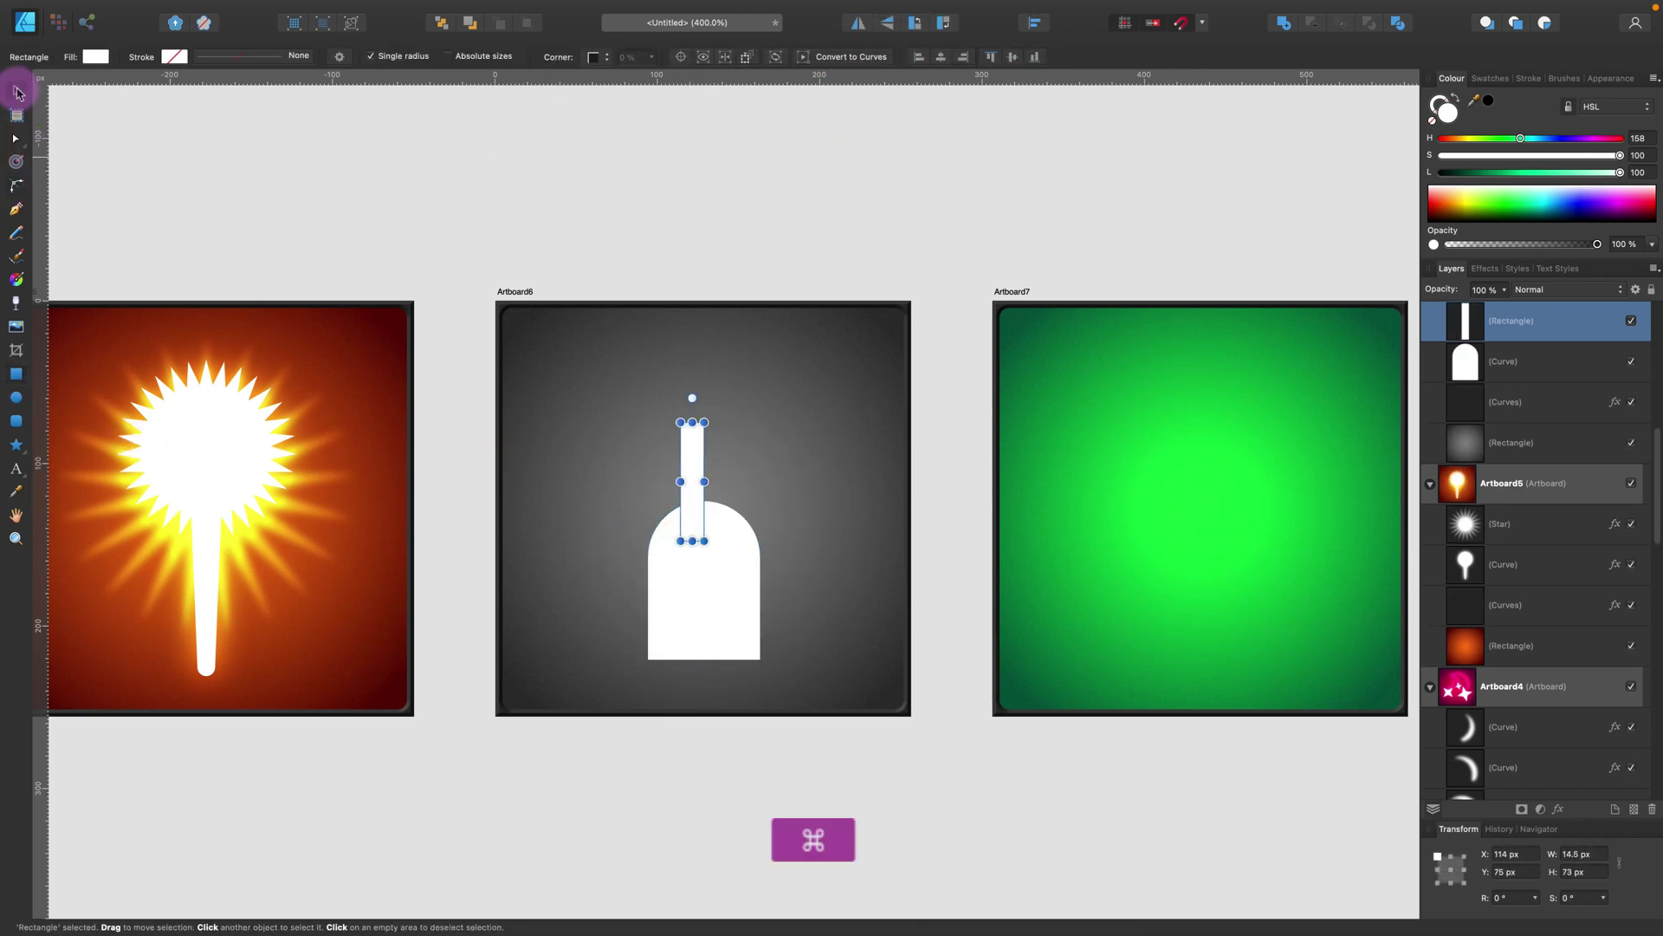
{"action": "key", "text": "super+v"}
{"action": "left_click_drag", "start_coordinate": [692, 397], "coordinate": [717, 459]}
{"action": "left_click", "coordinate": [698, 435], "text": "shift"}
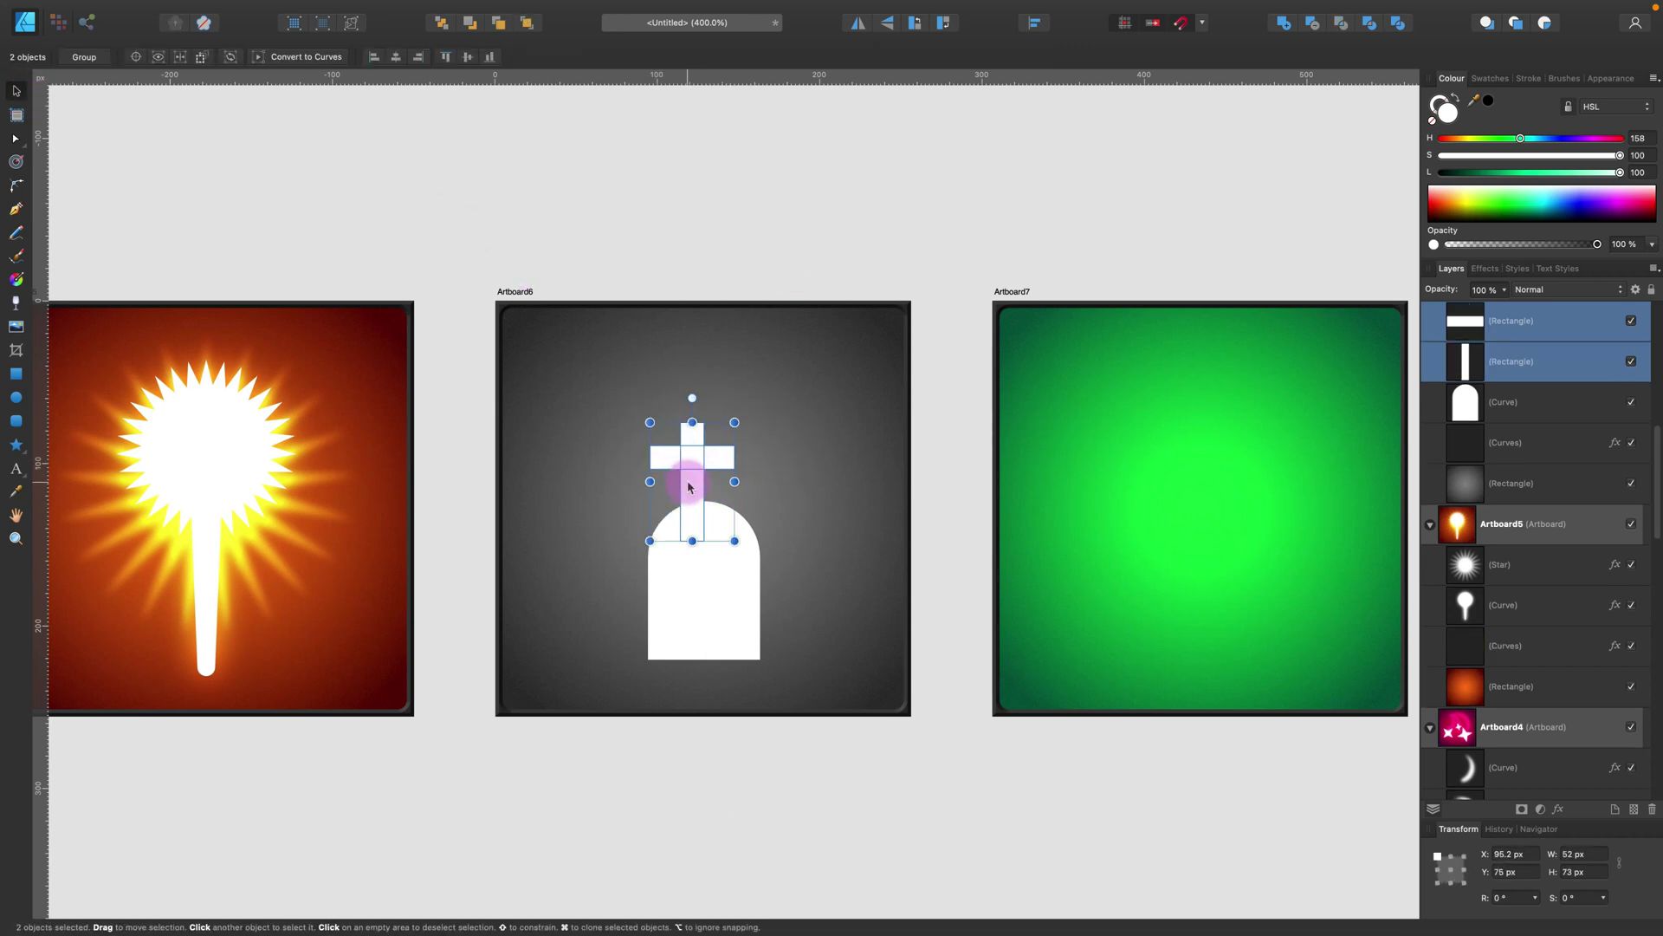
{"action": "left_click", "coordinate": [695, 529], "text": "shift"}
{"action": "left_click", "coordinate": [1284, 23]}
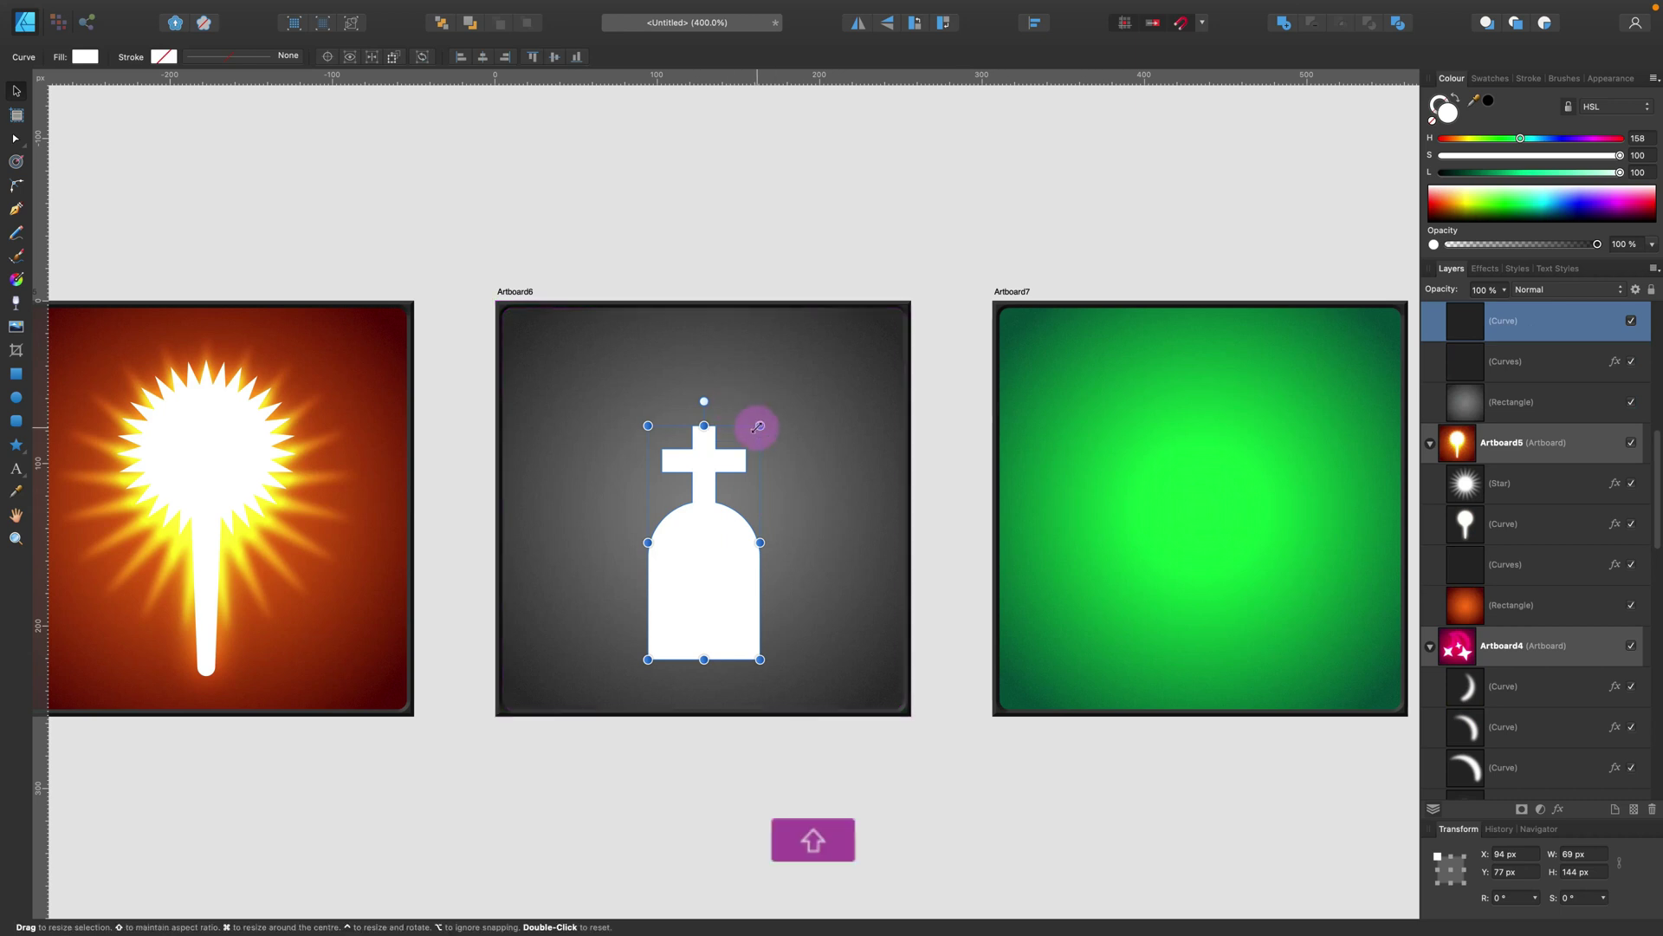
Step: Enlarge the tombstone with its cross to about 88.5 × 184.7 px and centre it horizontally on the grey artboard
{"action": "left_click_drag", "start_coordinate": [759, 426], "coordinate": [791, 359]}
{"action": "left_click_drag", "start_coordinate": [759, 579], "coordinate": [752, 577]}
{"action": "left_click", "coordinate": [820, 568]}
{"action": "left_click", "coordinate": [712, 587]}
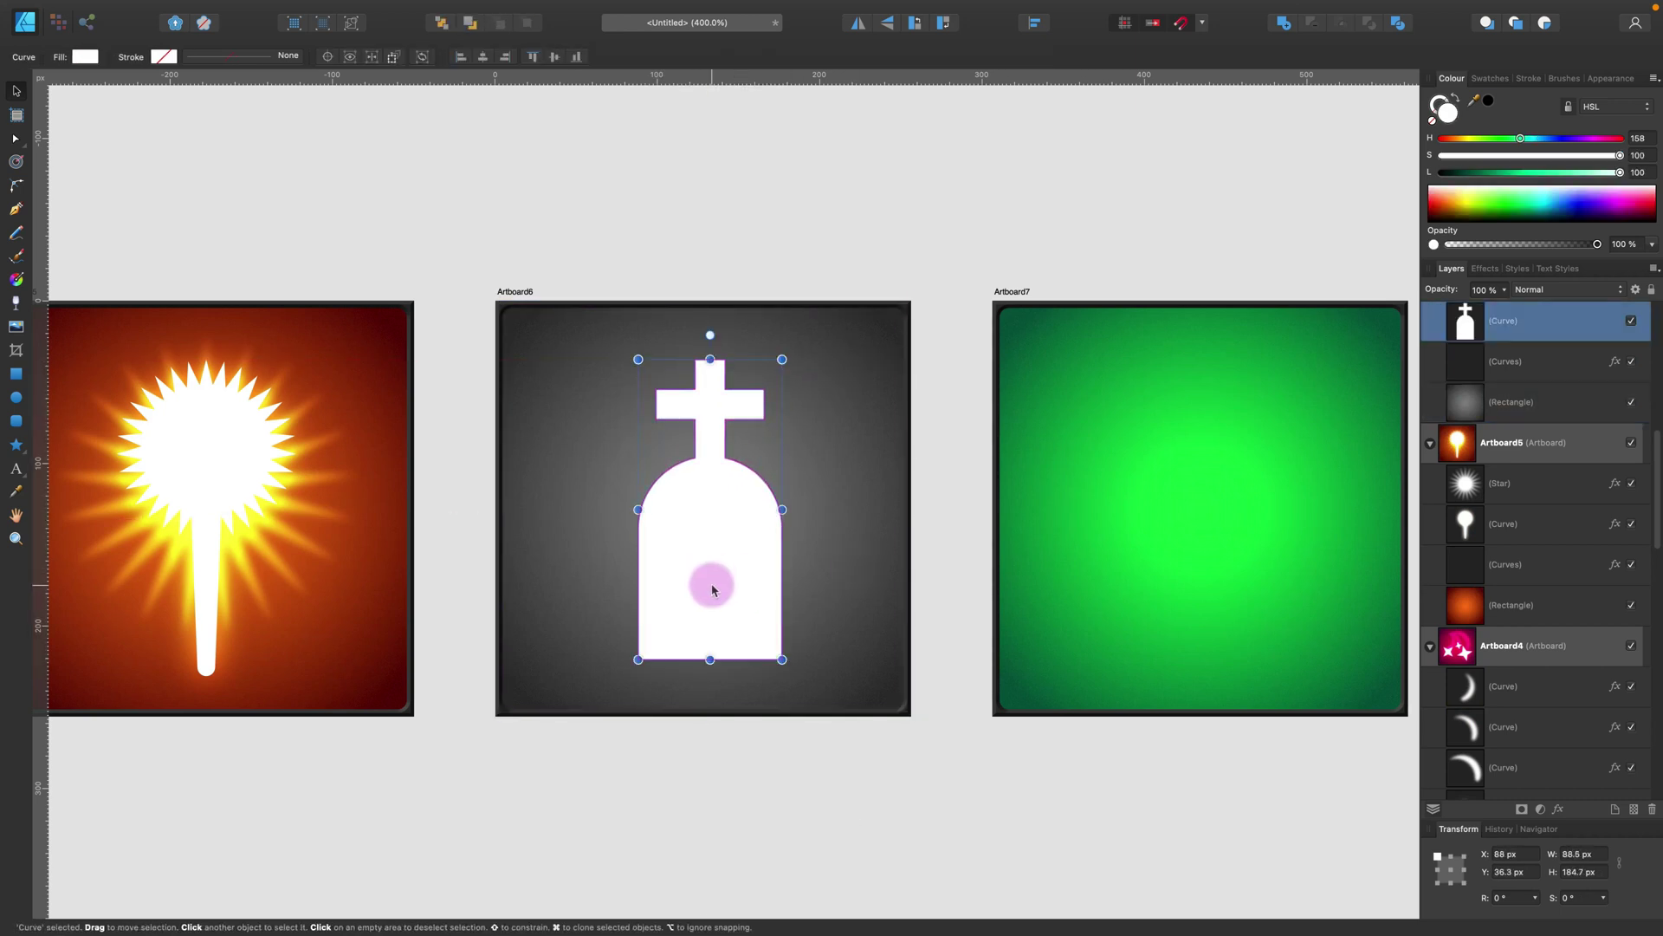
{"action": "left_click", "coordinate": [1035, 22]}
{"action": "left_click", "coordinate": [1068, 71]}
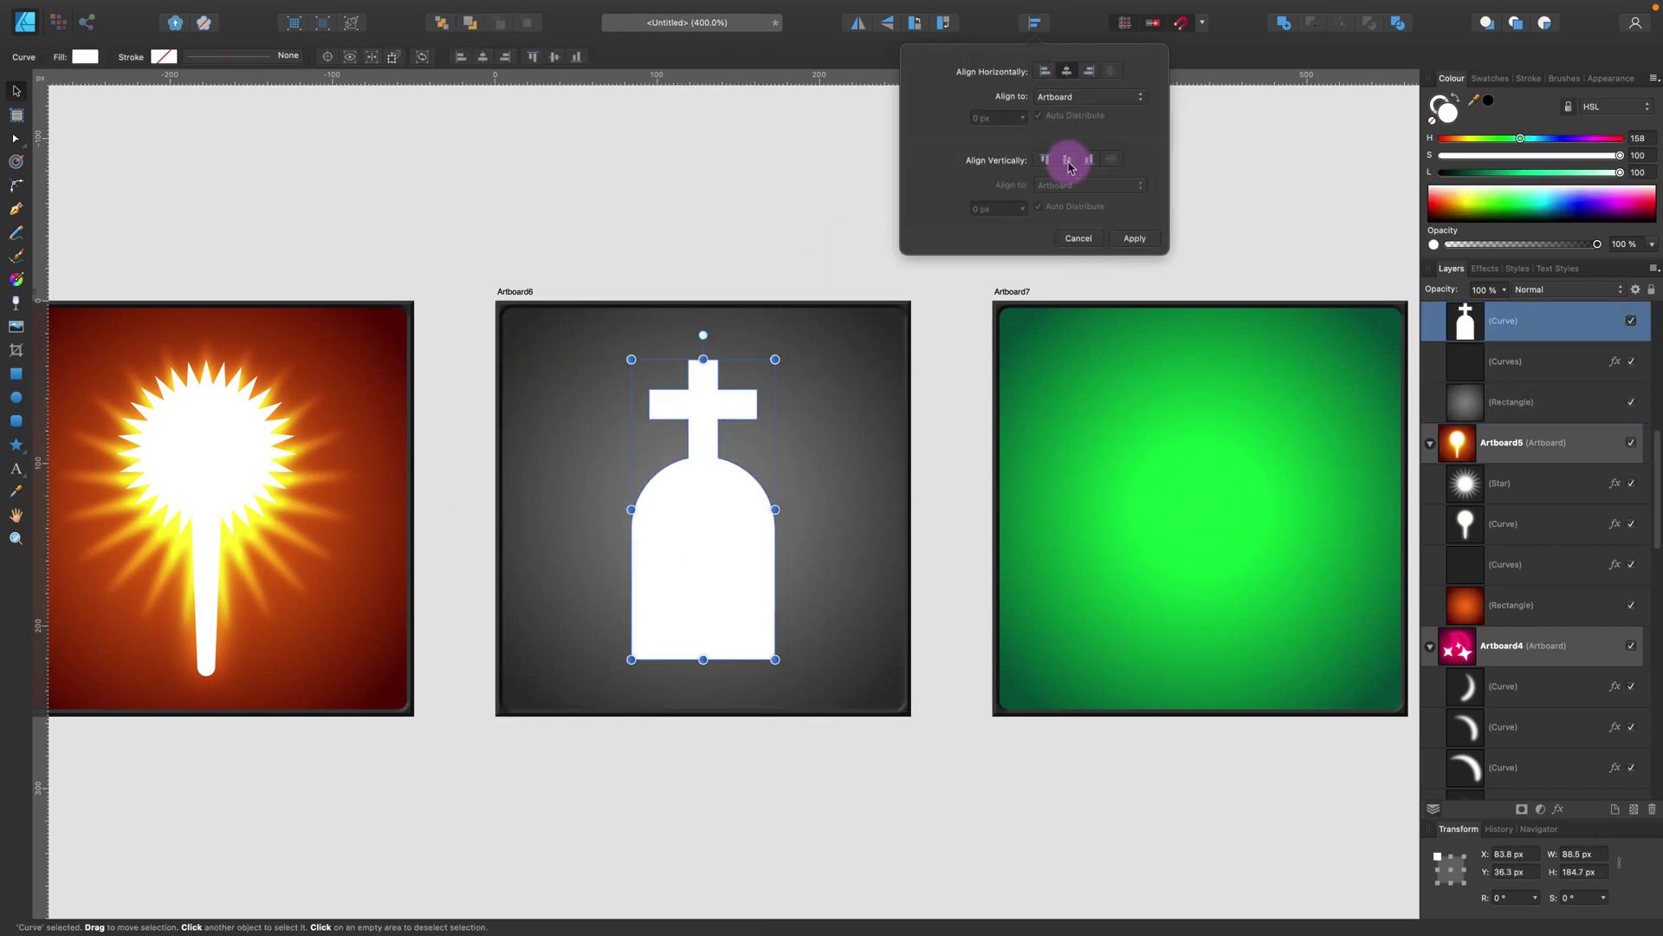
{"action": "left_click", "coordinate": [697, 151]}
Step: Give the tombstone a white Outer Glow with a 16.5 px radius and Overlay blend mode
{"action": "left_click", "coordinate": [1560, 812]}
{"action": "left_click", "coordinate": [1217, 443]}
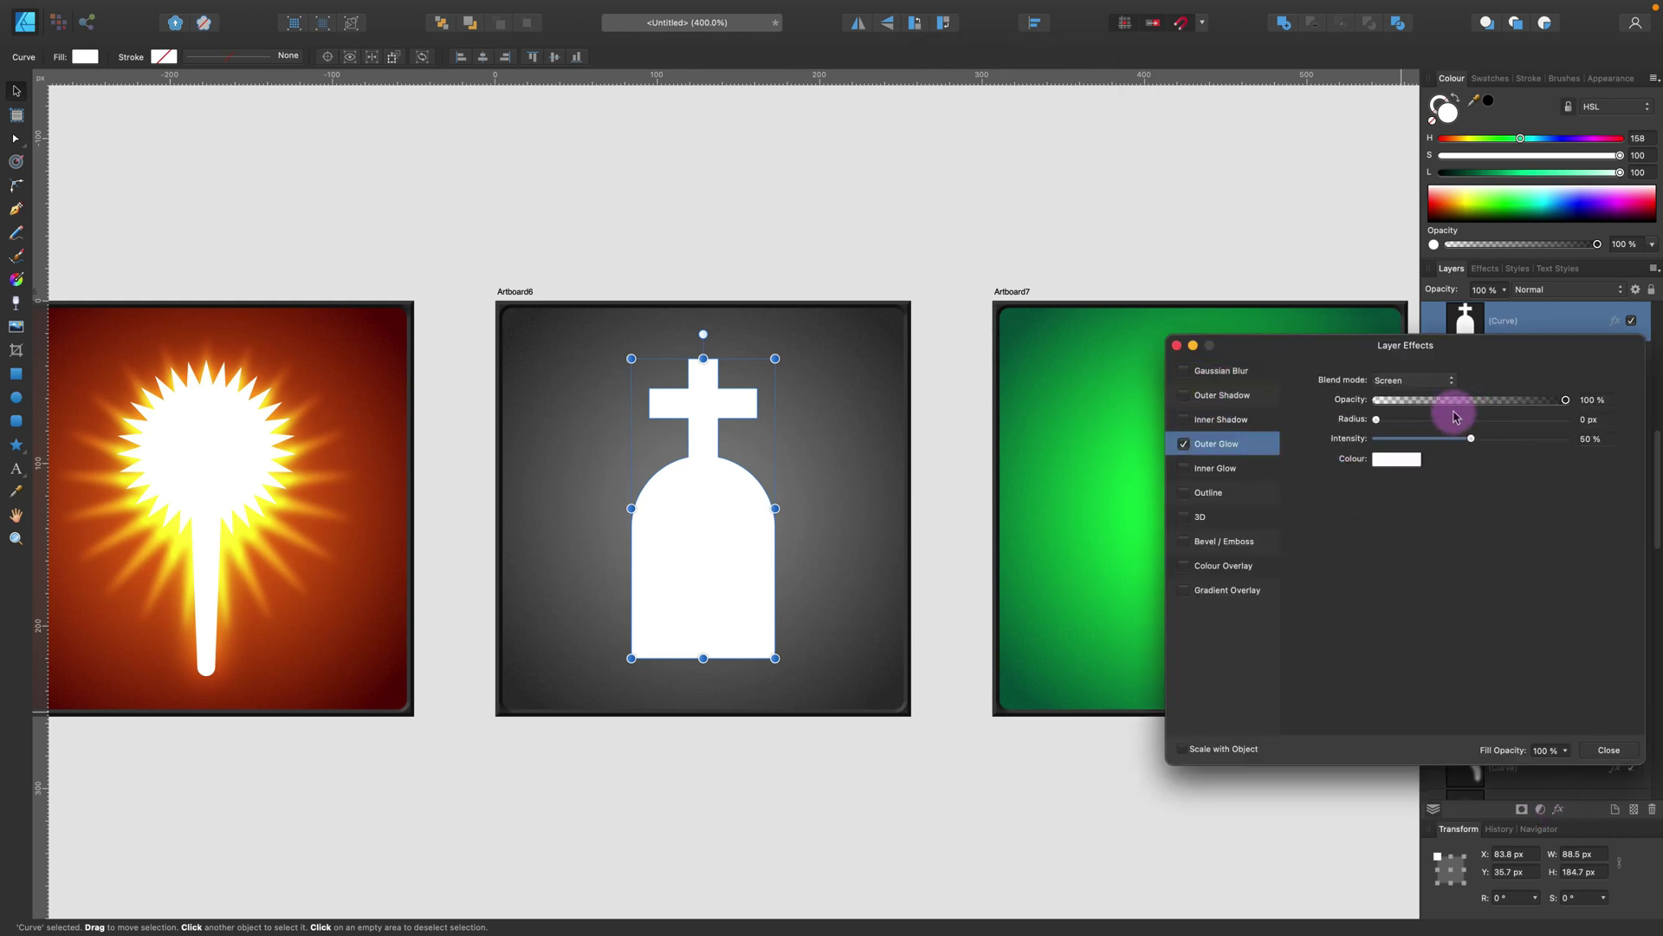
{"action": "left_click_drag", "start_coordinate": [1448, 419], "coordinate": [1472, 419]}
{"action": "left_click", "coordinate": [1418, 411]}
{"action": "left_click", "coordinate": [1386, 452]}
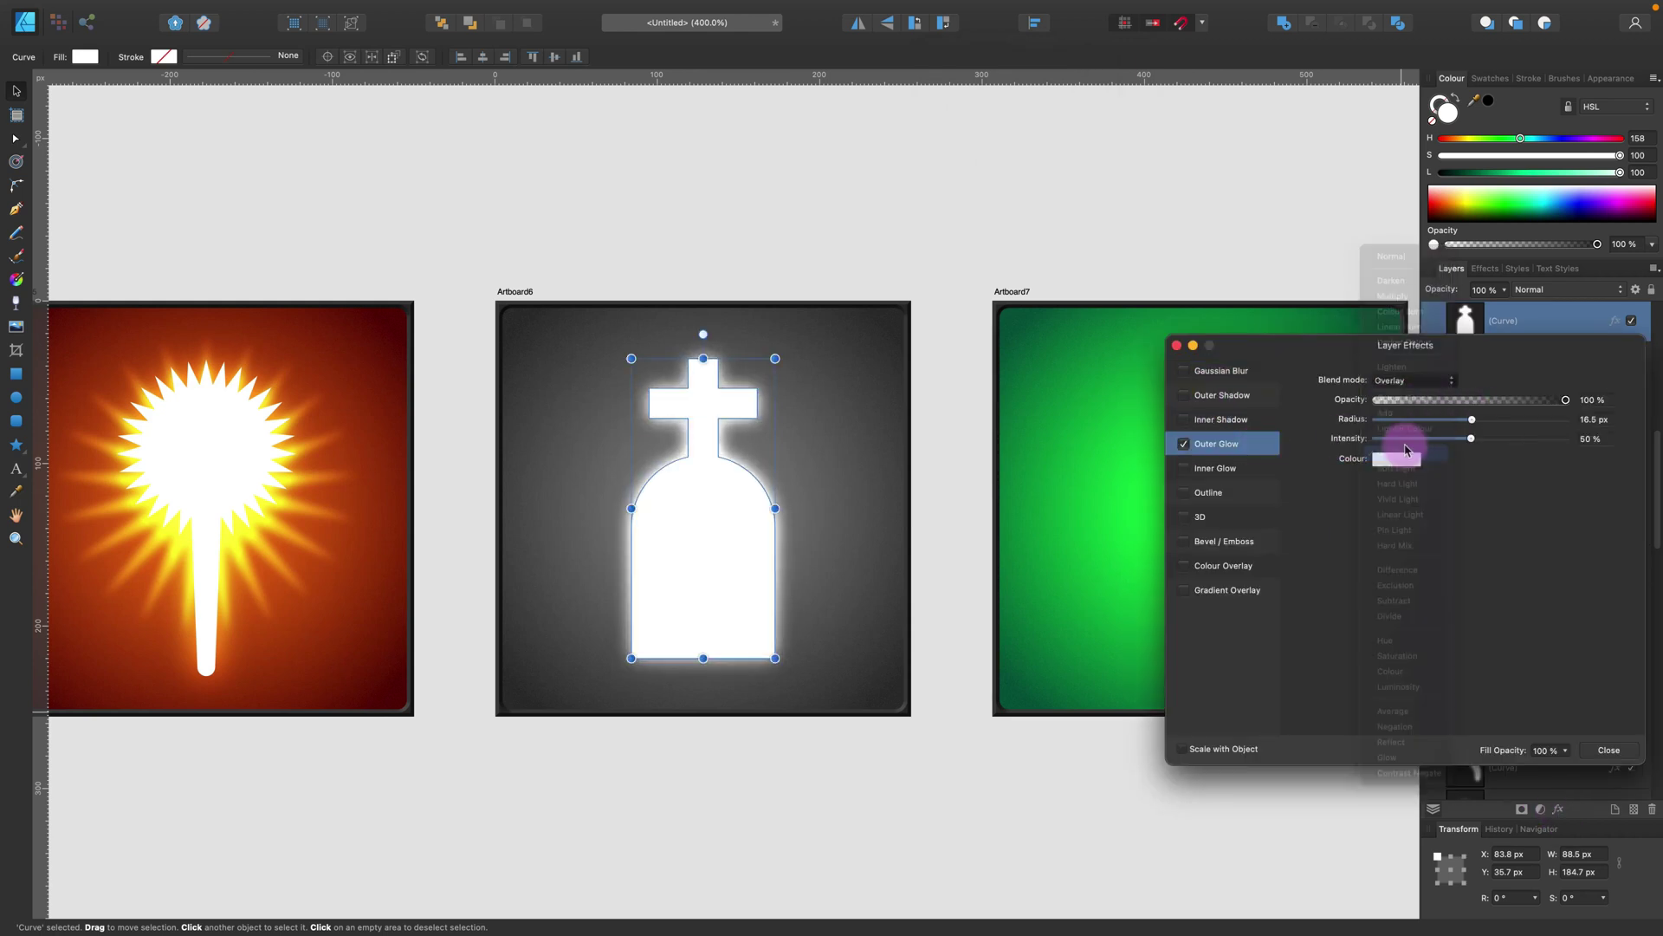
{"action": "left_click", "coordinate": [1622, 752]}
Step: Duplicate the tombstone, shrink the copy to about 63.6 × 132.7 px and place it at the large one's left side
{"action": "left_click_drag", "start_coordinate": [718, 594], "coordinate": [650, 594]}
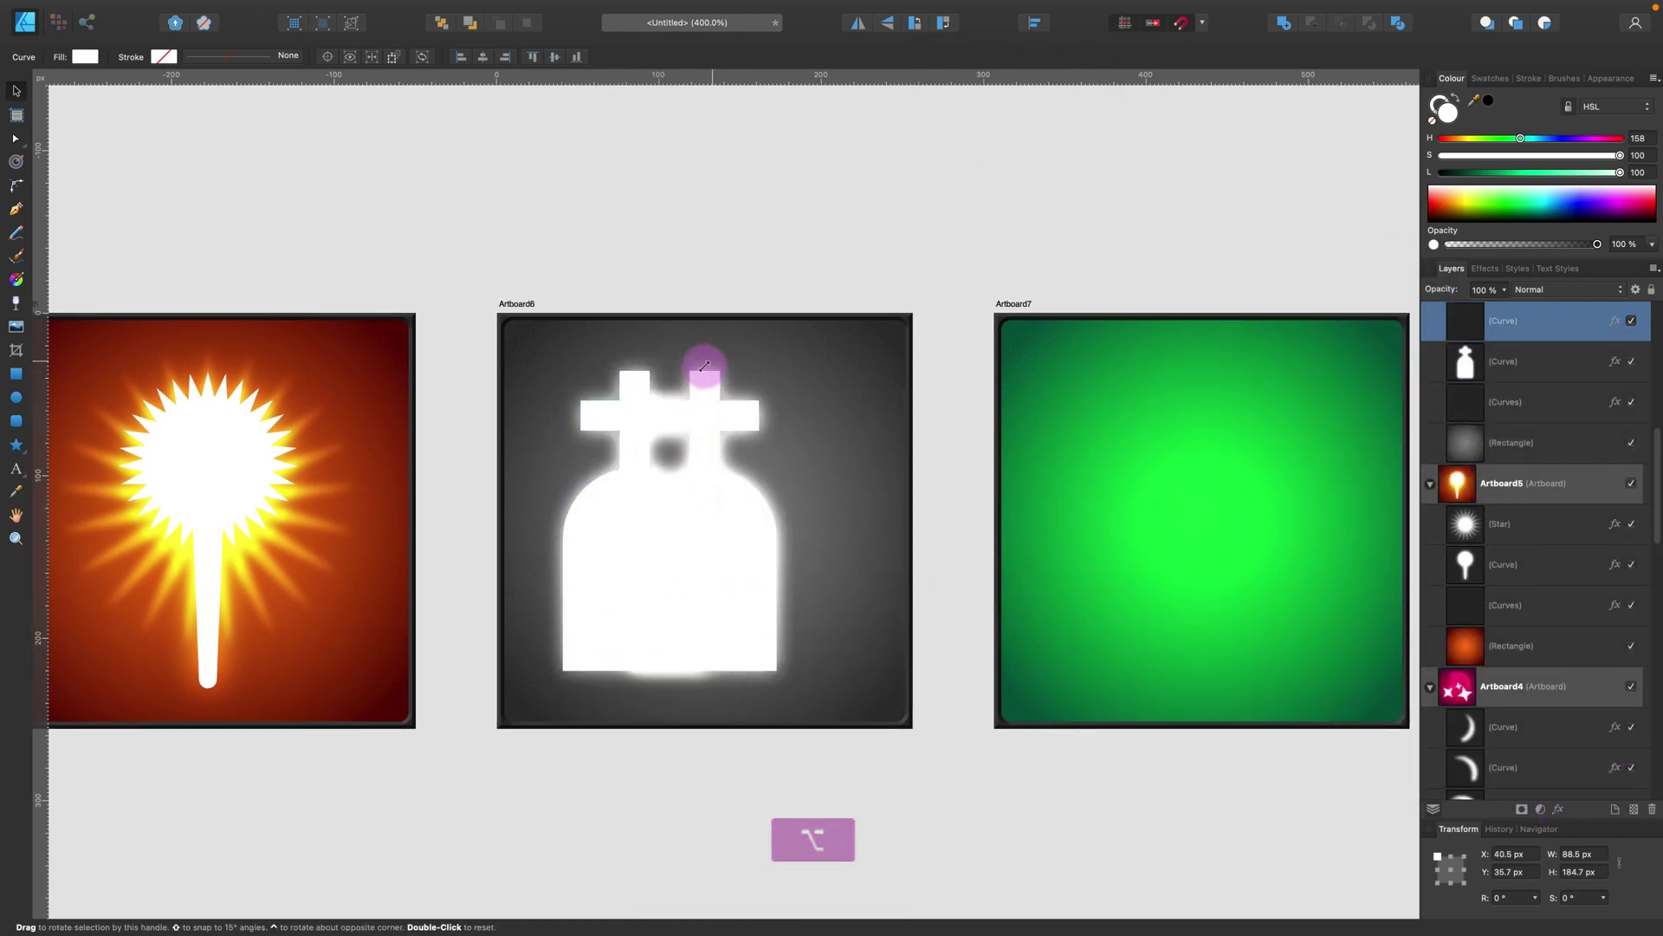
{"action": "left_click_drag", "start_coordinate": [706, 372], "coordinate": [653, 441]}
{"action": "left_click_drag", "start_coordinate": [650, 590], "coordinate": [618, 590]}
Step: Replace the small tombstone's Outer Glow with a Gaussian Blur and set its layer blend mode to Overlay
{"action": "left_click", "coordinate": [1558, 809]}
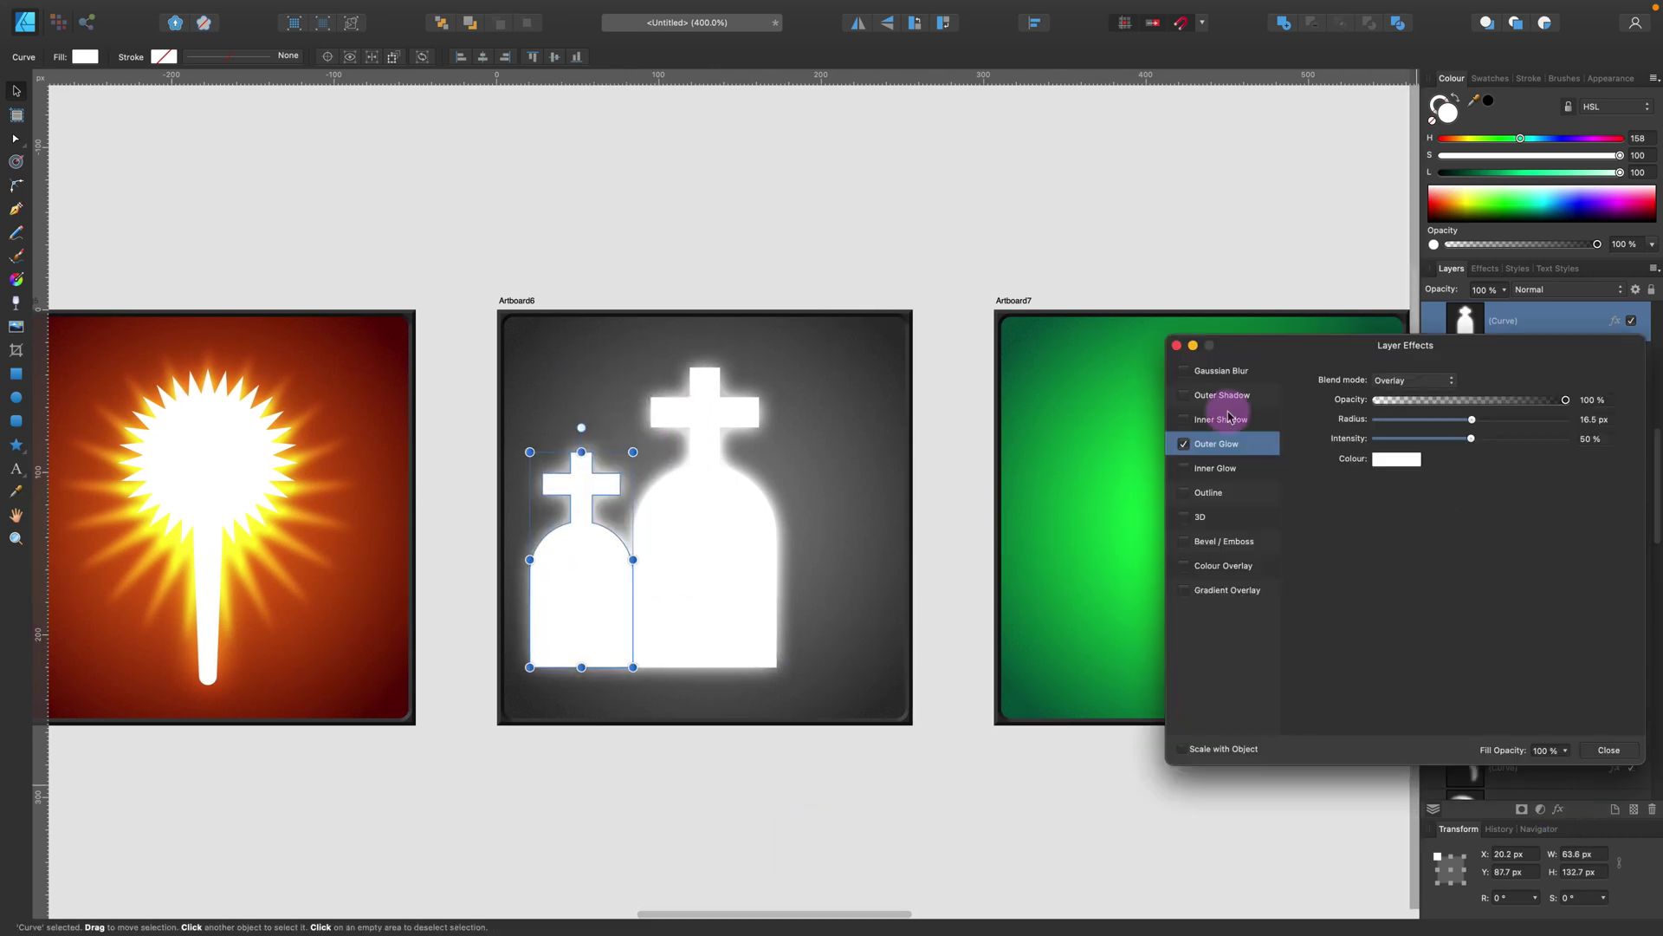
{"action": "left_click", "coordinate": [1184, 443]}
{"action": "left_click", "coordinate": [1183, 370]}
{"action": "left_click", "coordinate": [1441, 372]}
{"action": "left_click", "coordinate": [1609, 750]}
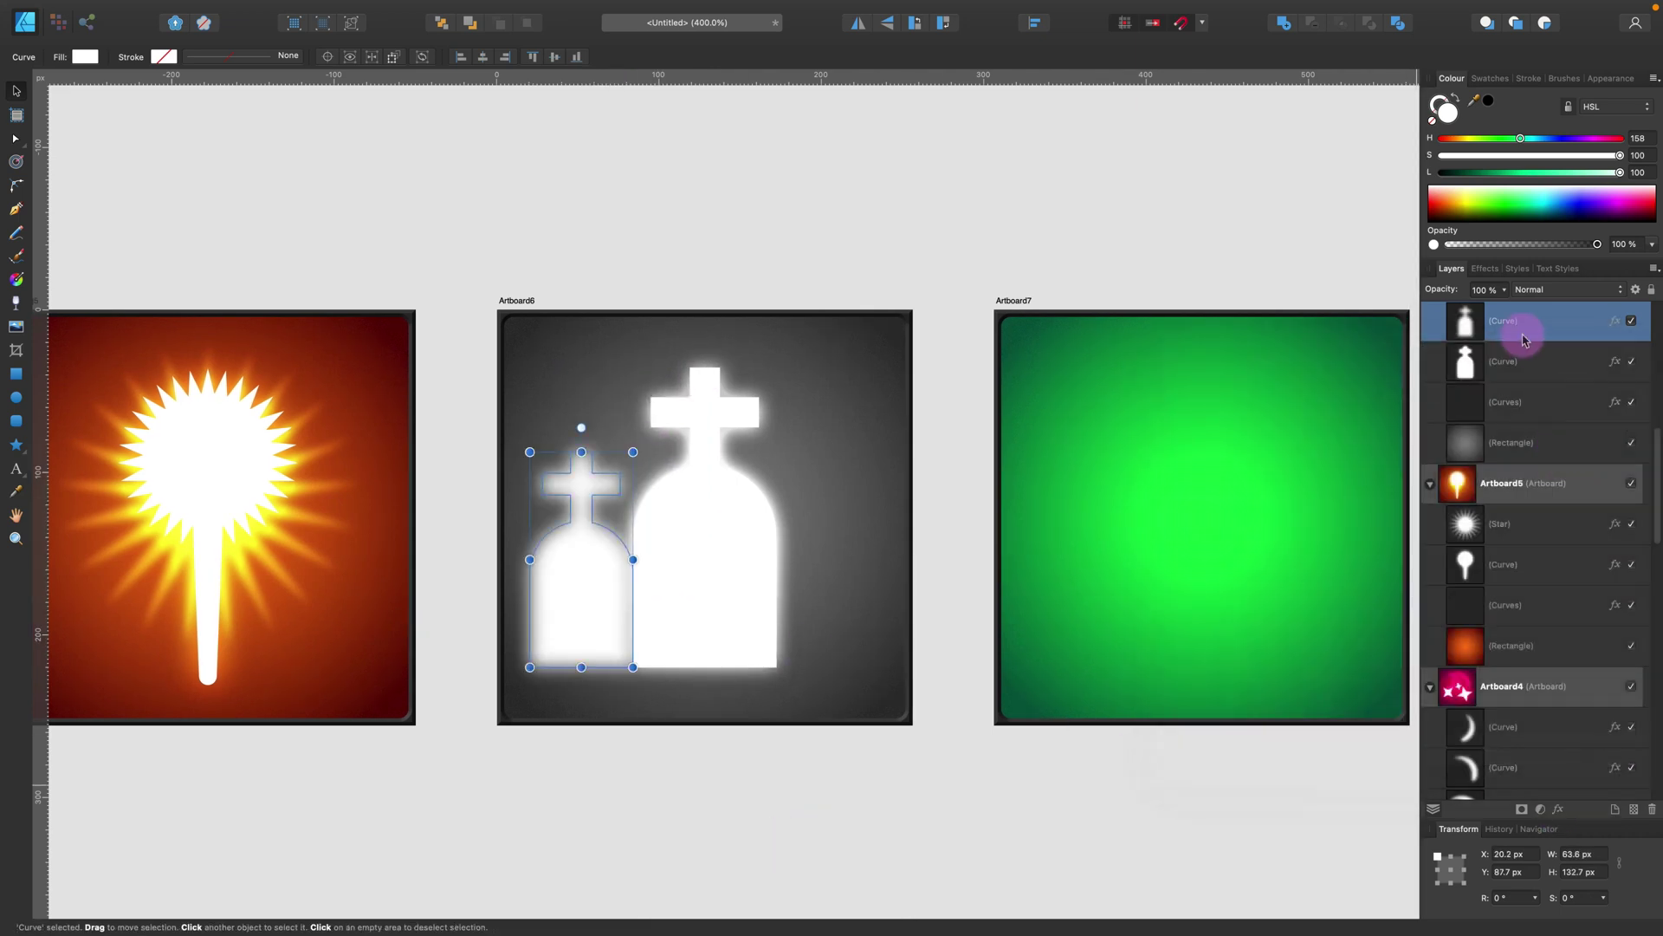
{"action": "left_click", "coordinate": [1551, 289]}
{"action": "left_click", "coordinate": [1551, 486]}
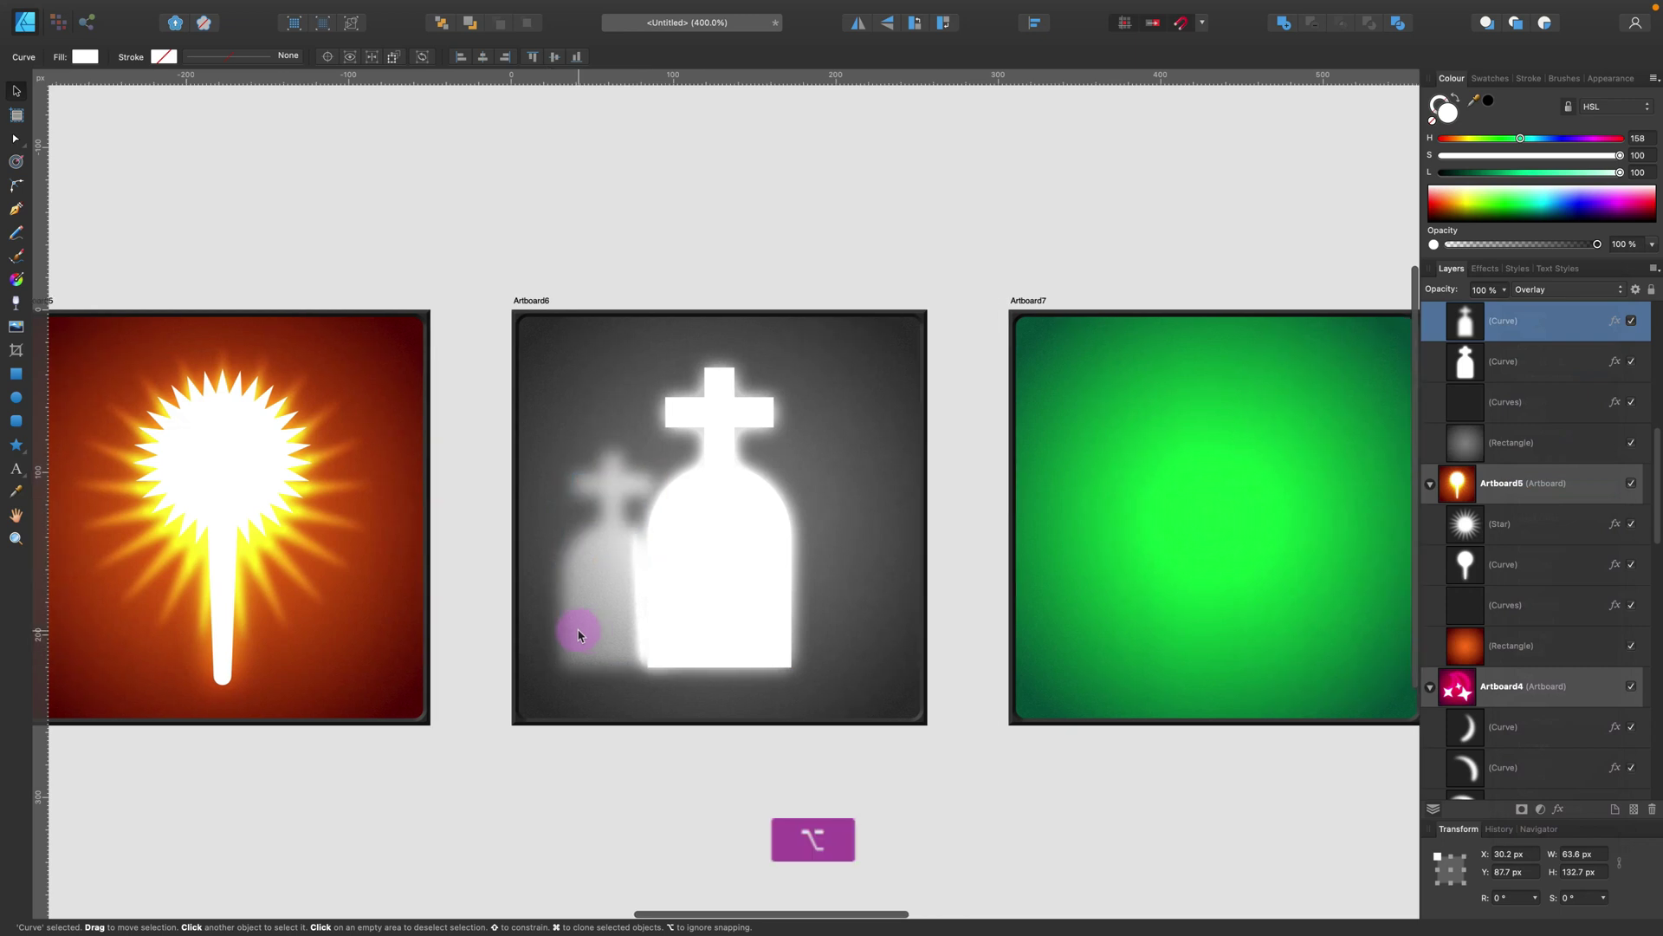
Step: Duplicate the blurred small tombstone to the right side of the large one and check the pair's spacing
{"action": "left_click_drag", "start_coordinate": [576, 632], "coordinate": [799, 632]}
{"action": "left_click", "coordinate": [616, 623], "text": "shift"}
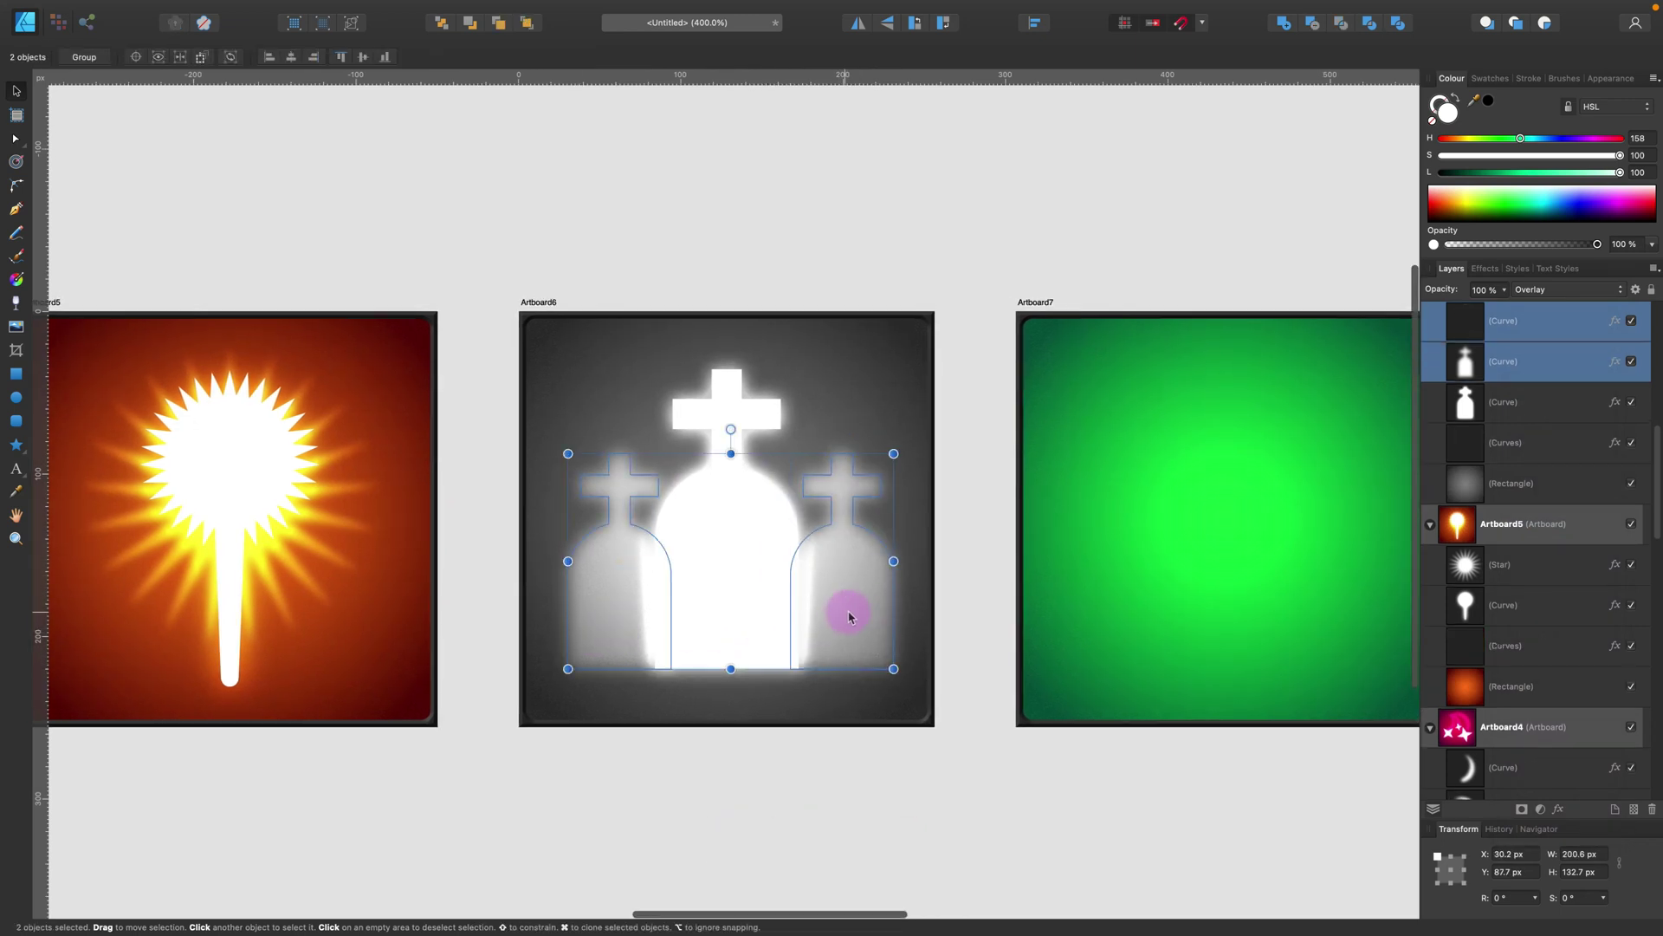
{"action": "left_click", "coordinate": [918, 445]}
Step: Draw a white heart about 164 × 155 px, centred horizontally in the upper part of the green tile
{"action": "key", "text": "space"}
{"action": "left_click_drag", "start_coordinate": [936, 619], "coordinate": [925, 631]}
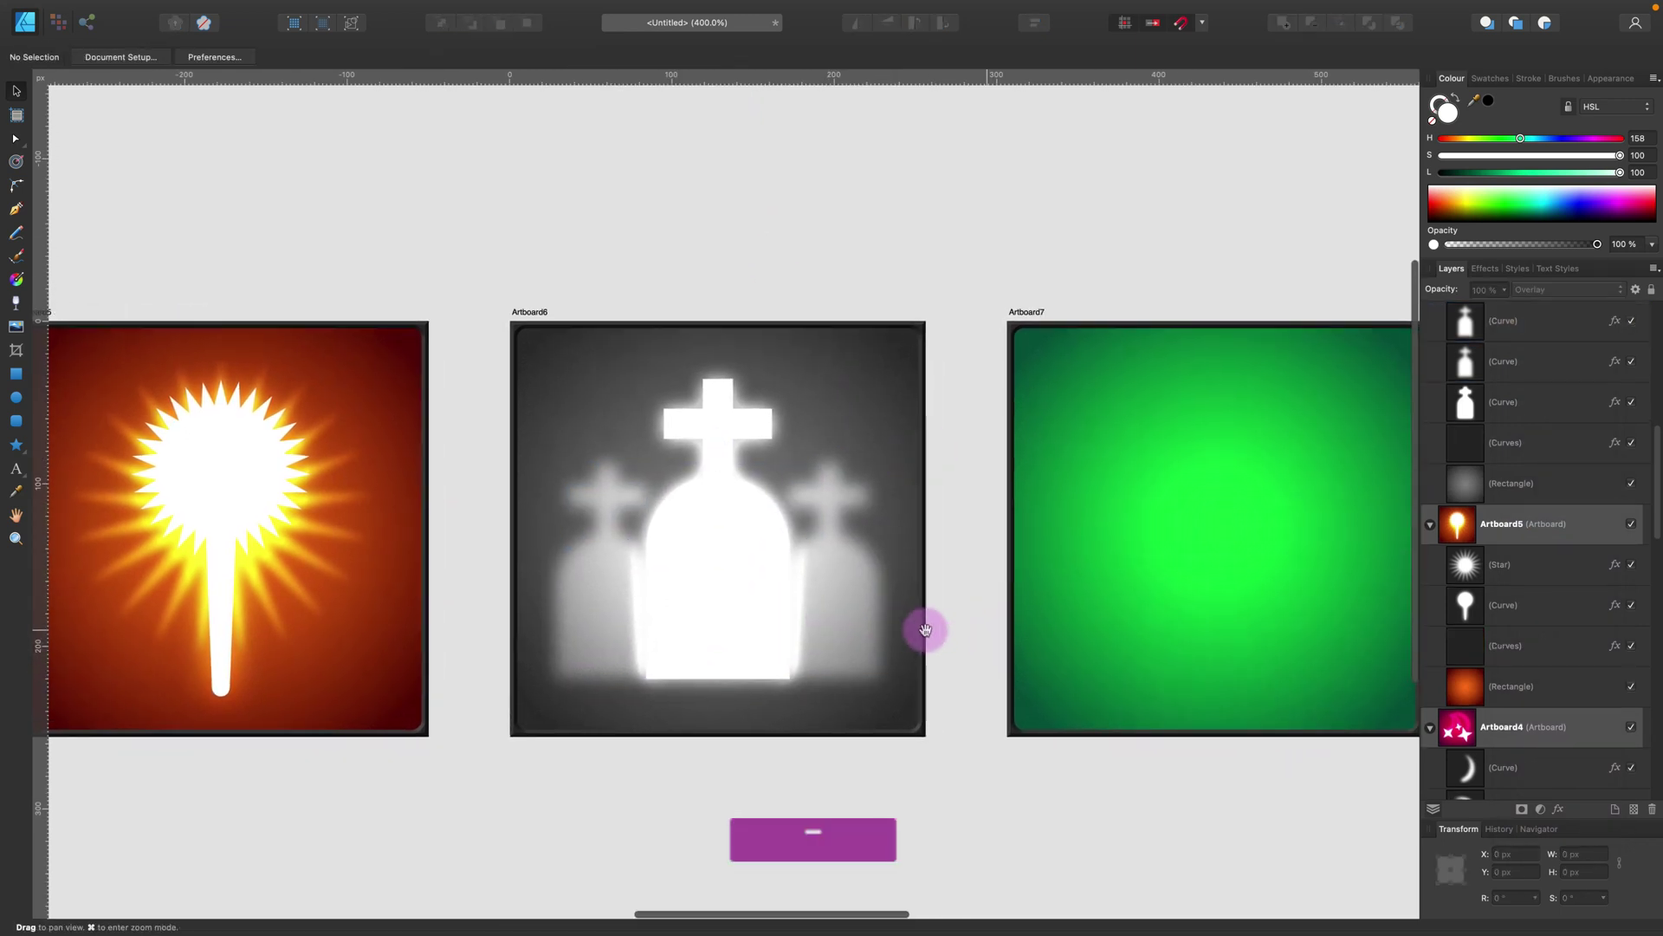
{"action": "left_click_drag", "start_coordinate": [791, 636], "coordinate": [1019, 394]}
{"action": "left_click_drag", "start_coordinate": [835, 472], "coordinate": [339, 645]}
{"action": "left_click_drag", "start_coordinate": [1058, 529], "coordinate": [755, 577]}
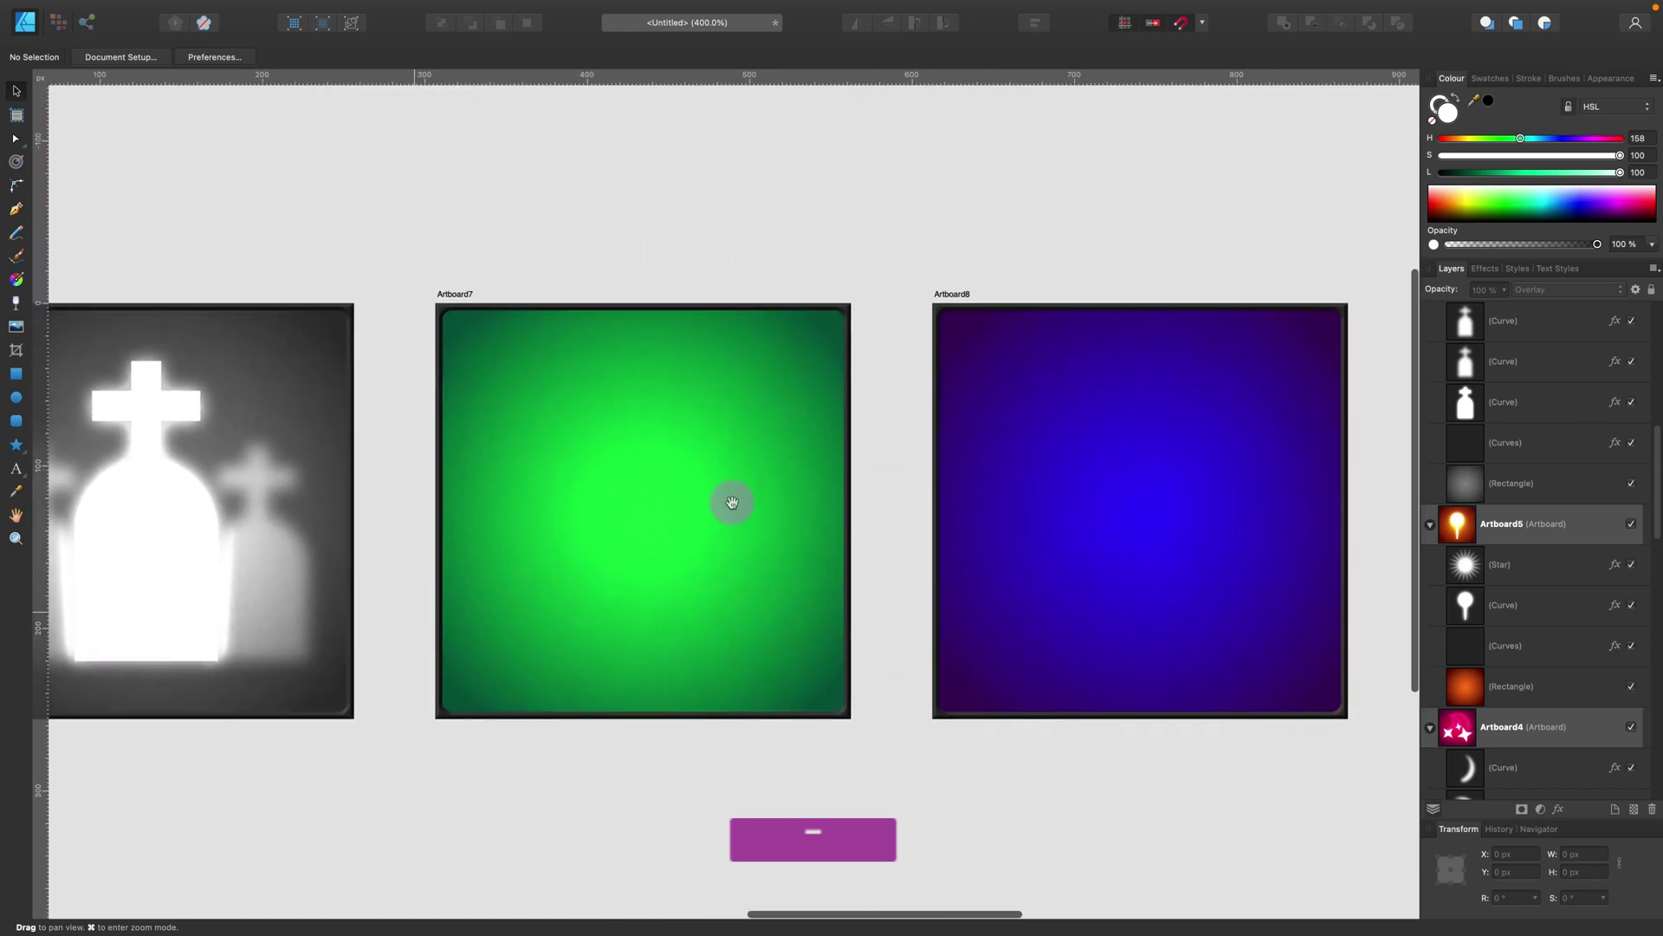
{"action": "left_click_drag", "start_coordinate": [16, 448], "coordinate": [92, 500]}
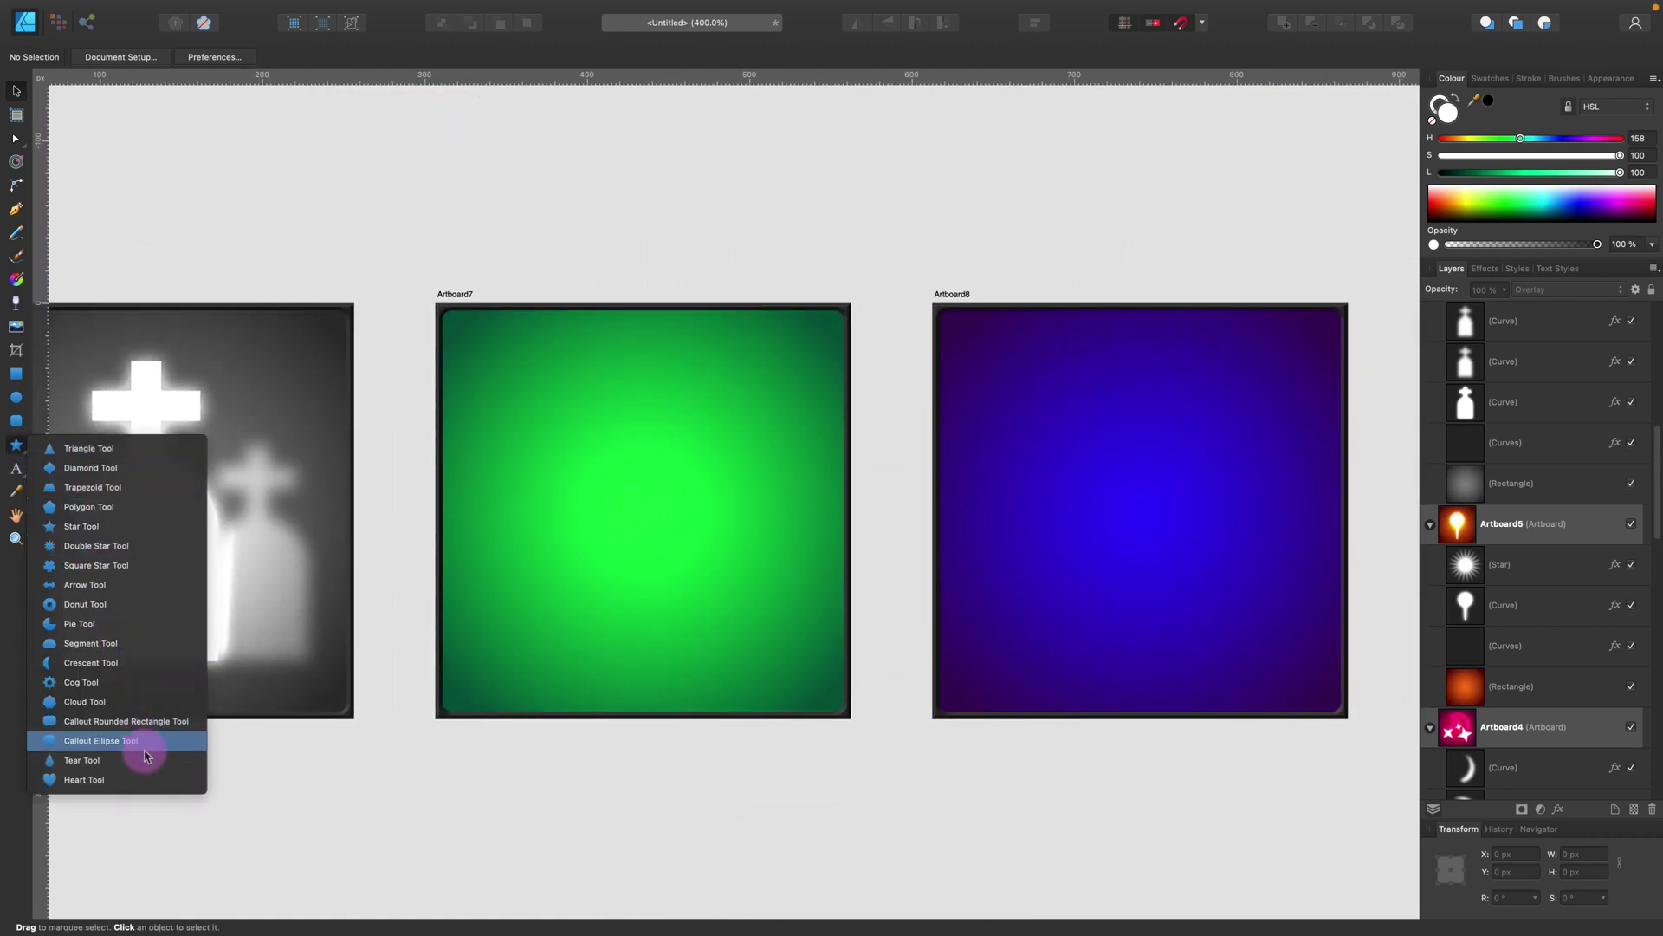
{"action": "left_click", "coordinate": [130, 778]}
{"action": "left_click_drag", "start_coordinate": [522, 360], "coordinate": [739, 628]}
{"action": "left_click_drag", "start_coordinate": [655, 563], "coordinate": [655, 613]}
{"action": "left_click_drag", "start_coordinate": [568, 485], "coordinate": [557, 458]}
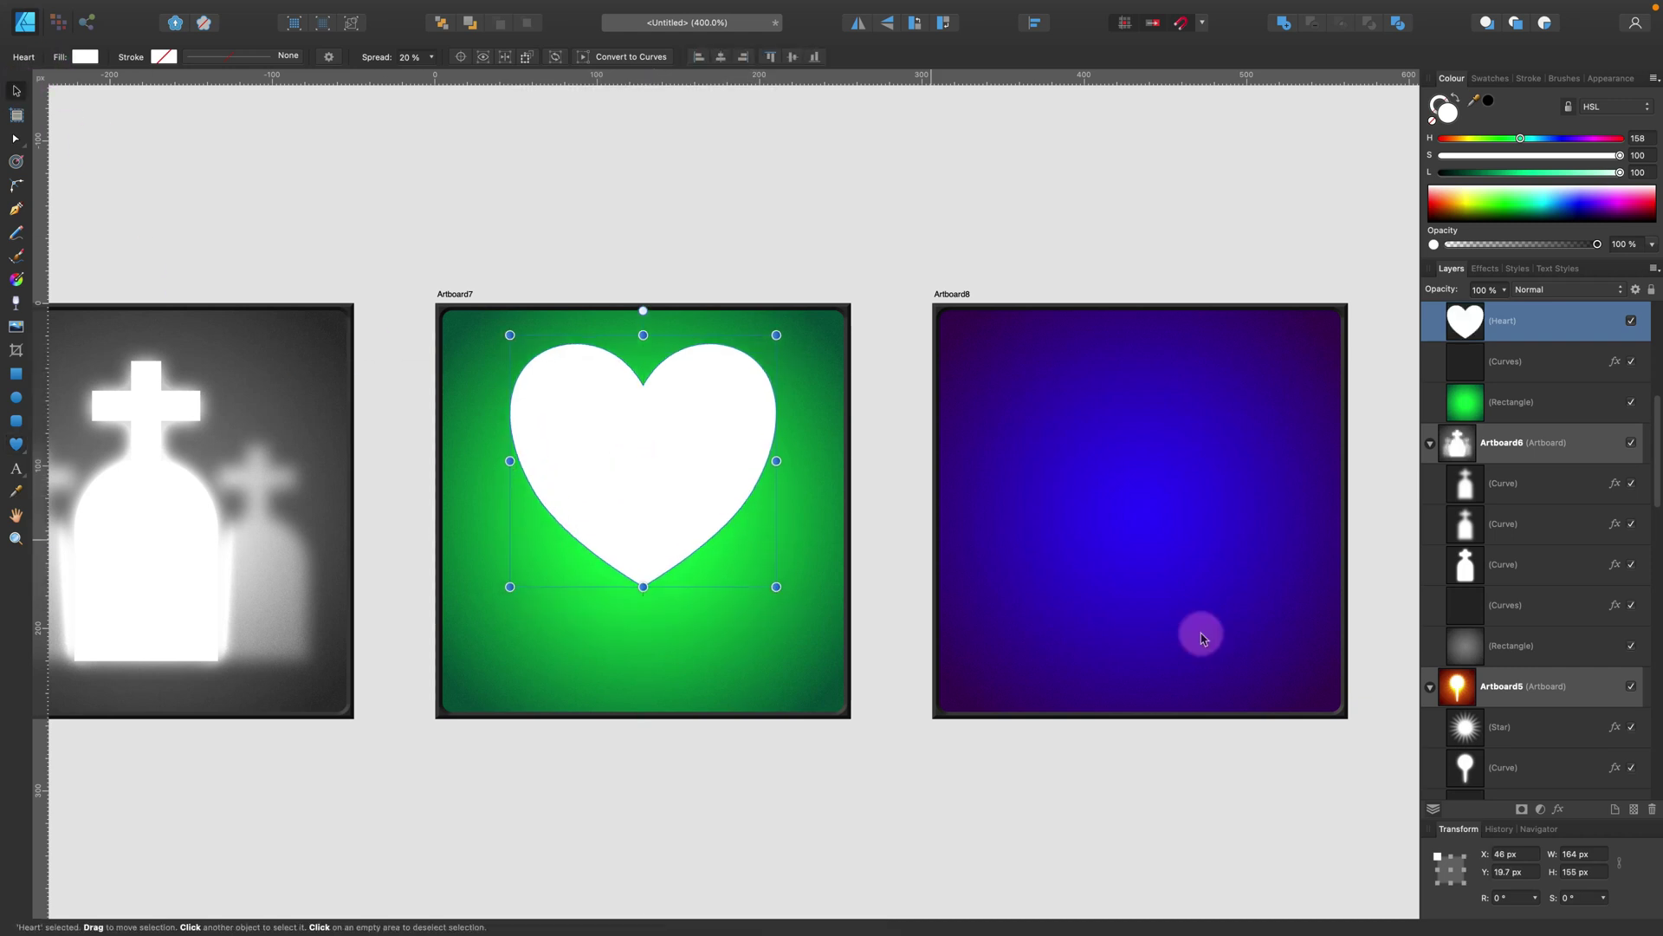
Step: Give the heart a white Outer Glow with Overlay blend mode
{"action": "left_click", "coordinate": [1561, 810]}
{"action": "left_click", "coordinate": [1252, 448]}
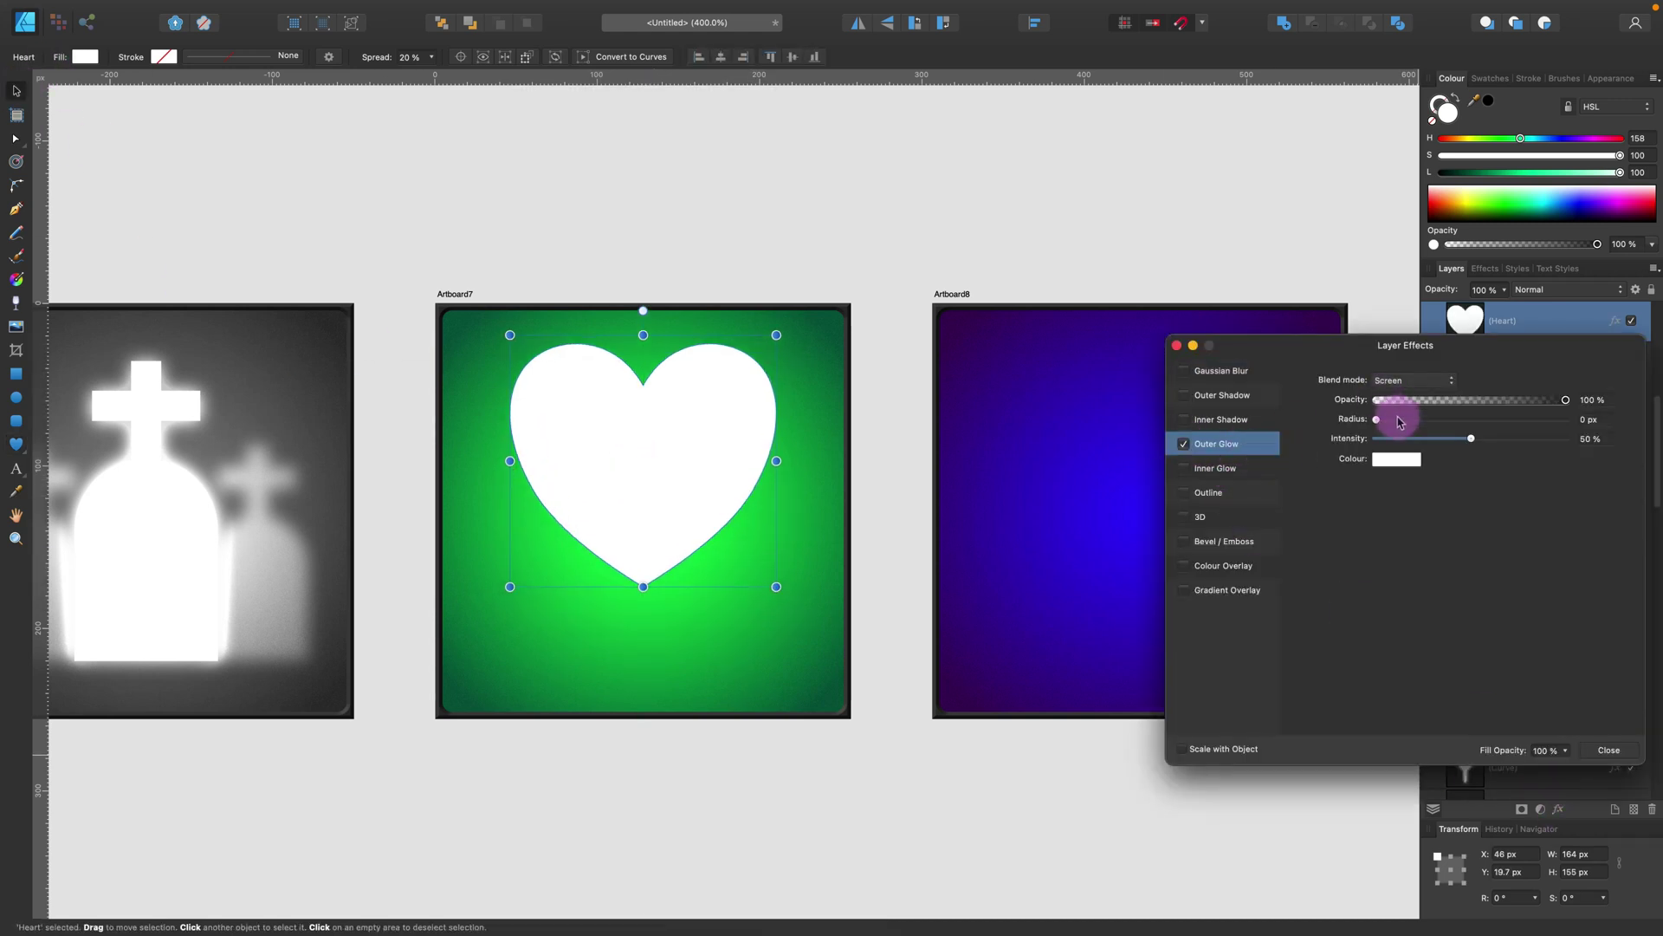
{"action": "left_click", "coordinate": [1414, 380]}
{"action": "left_click", "coordinate": [1422, 443]}
{"action": "left_click", "coordinate": [1627, 754]}
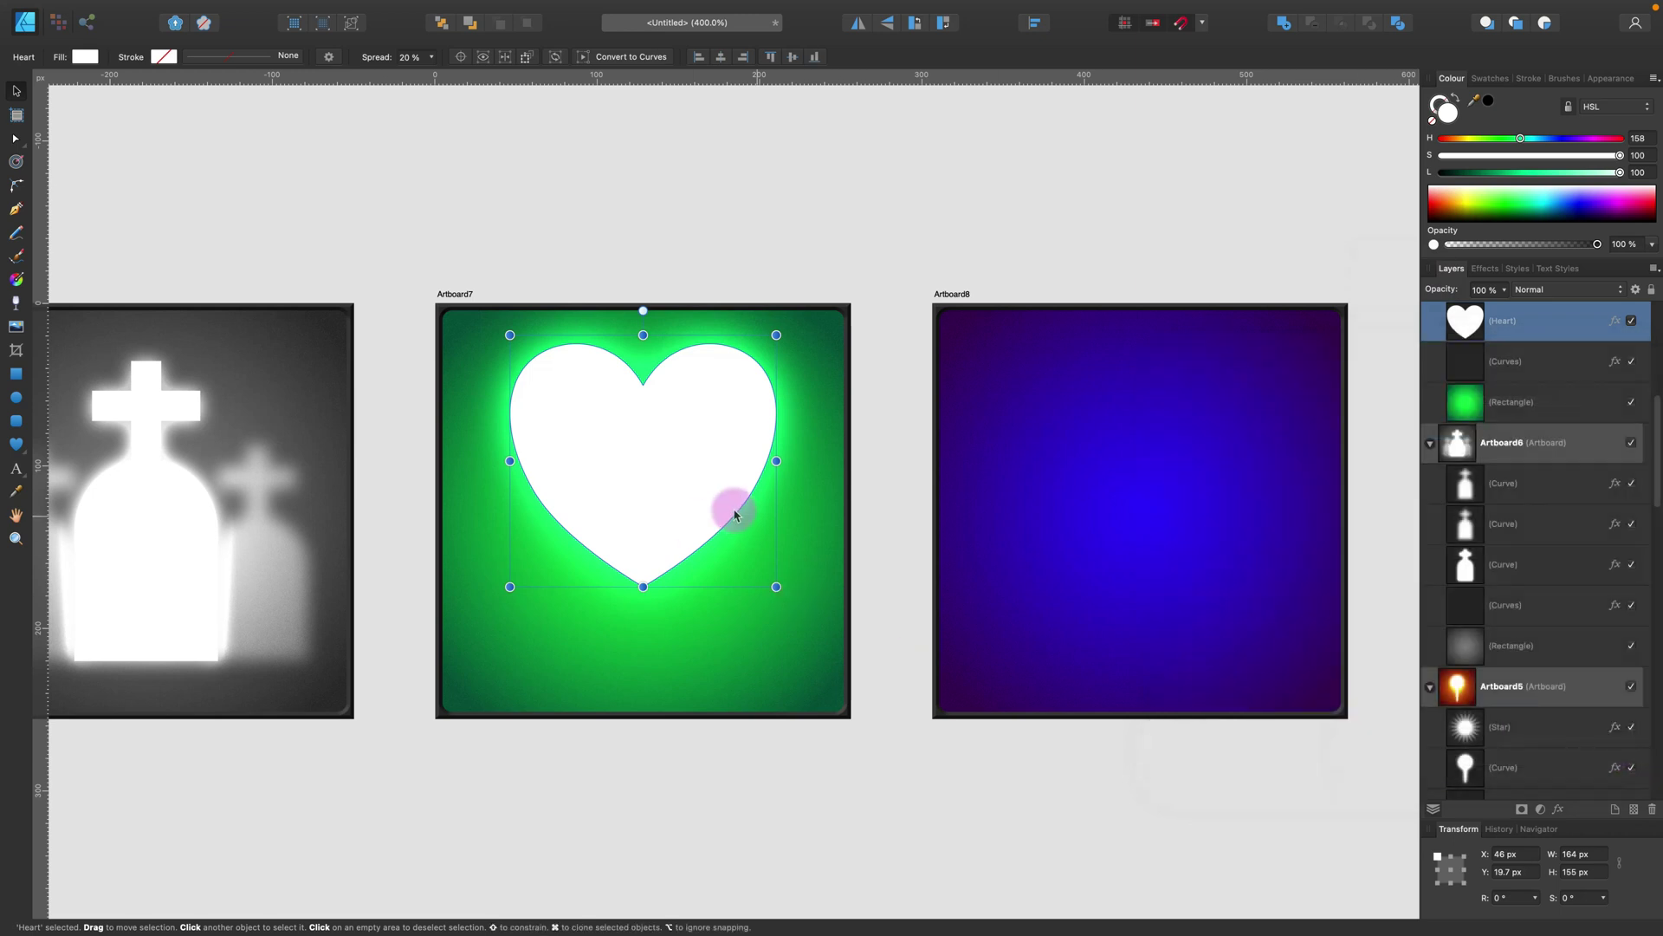
Step: Shift the large heart slightly down and add a smaller copy of it about 69 × 65.2 px
{"action": "left_click_drag", "start_coordinate": [689, 518], "coordinate": [688, 535]}
{"action": "key", "text": "super+c"}
{"action": "key", "text": "super+v"}
{"action": "left_click_drag", "start_coordinate": [775, 603], "coordinate": [622, 458]}
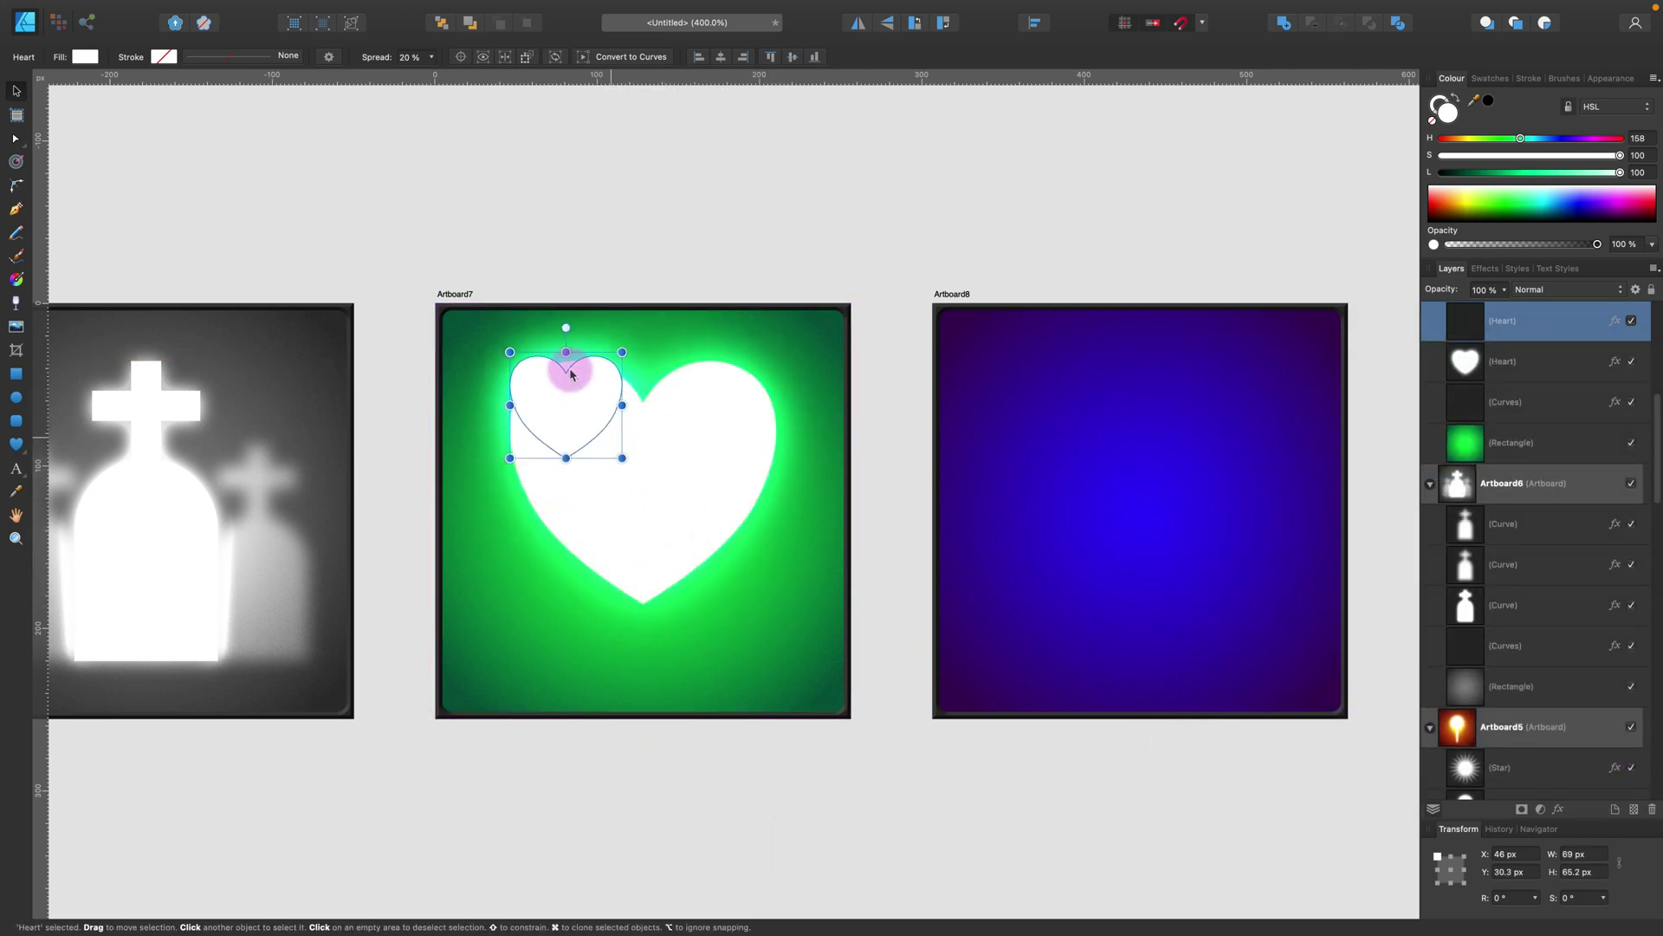
Step: Tilt the small heart and place it and a horizontally flipped copy in the green tile's two lower corners
{"action": "left_click_drag", "start_coordinate": [566, 328], "coordinate": [527, 337]}
{"action": "mouse_move", "coordinate": [574, 387]}
{"action": "left_mouse_down"}
{"action": "mouse_move", "coordinate": [546, 620]}
{"action": "mouse_move", "coordinate": [583, 638]}
{"action": "mouse_move", "coordinate": [809, 639]}
{"action": "mouse_move", "coordinate": [751, 625]}
{"action": "mouse_move", "coordinate": [754, 653]}
{"action": "mouse_move", "coordinate": [733, 650]}
{"action": "left_mouse_up"}
{"action": "left_click", "coordinate": [858, 23]}
Step: Replace the Outer Glow of both small hearts with a Gaussian Blur and set their layer blend mode to Overlay
{"action": "left_click", "coordinate": [530, 629], "text": "shift"}
{"action": "left_click", "coordinate": [1555, 813]}
{"action": "left_click", "coordinate": [1184, 442]}
{"action": "left_click", "coordinate": [1183, 370]}
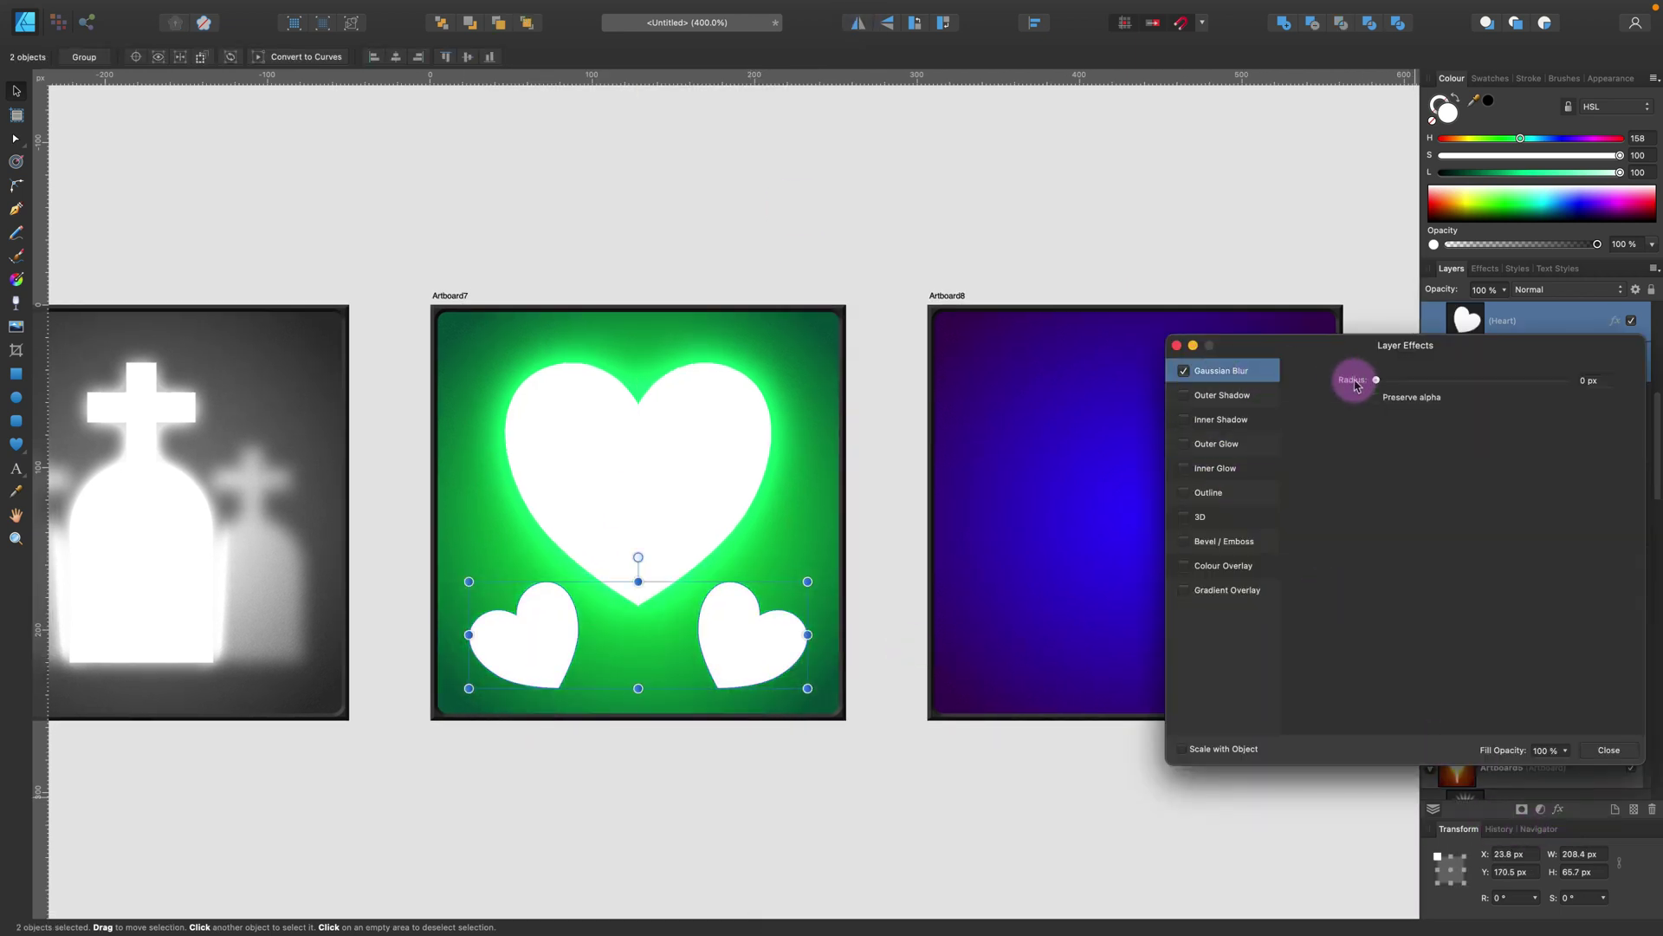
{"action": "left_click_drag", "start_coordinate": [1444, 386], "coordinate": [1434, 385]}
{"action": "left_click", "coordinate": [1609, 751]}
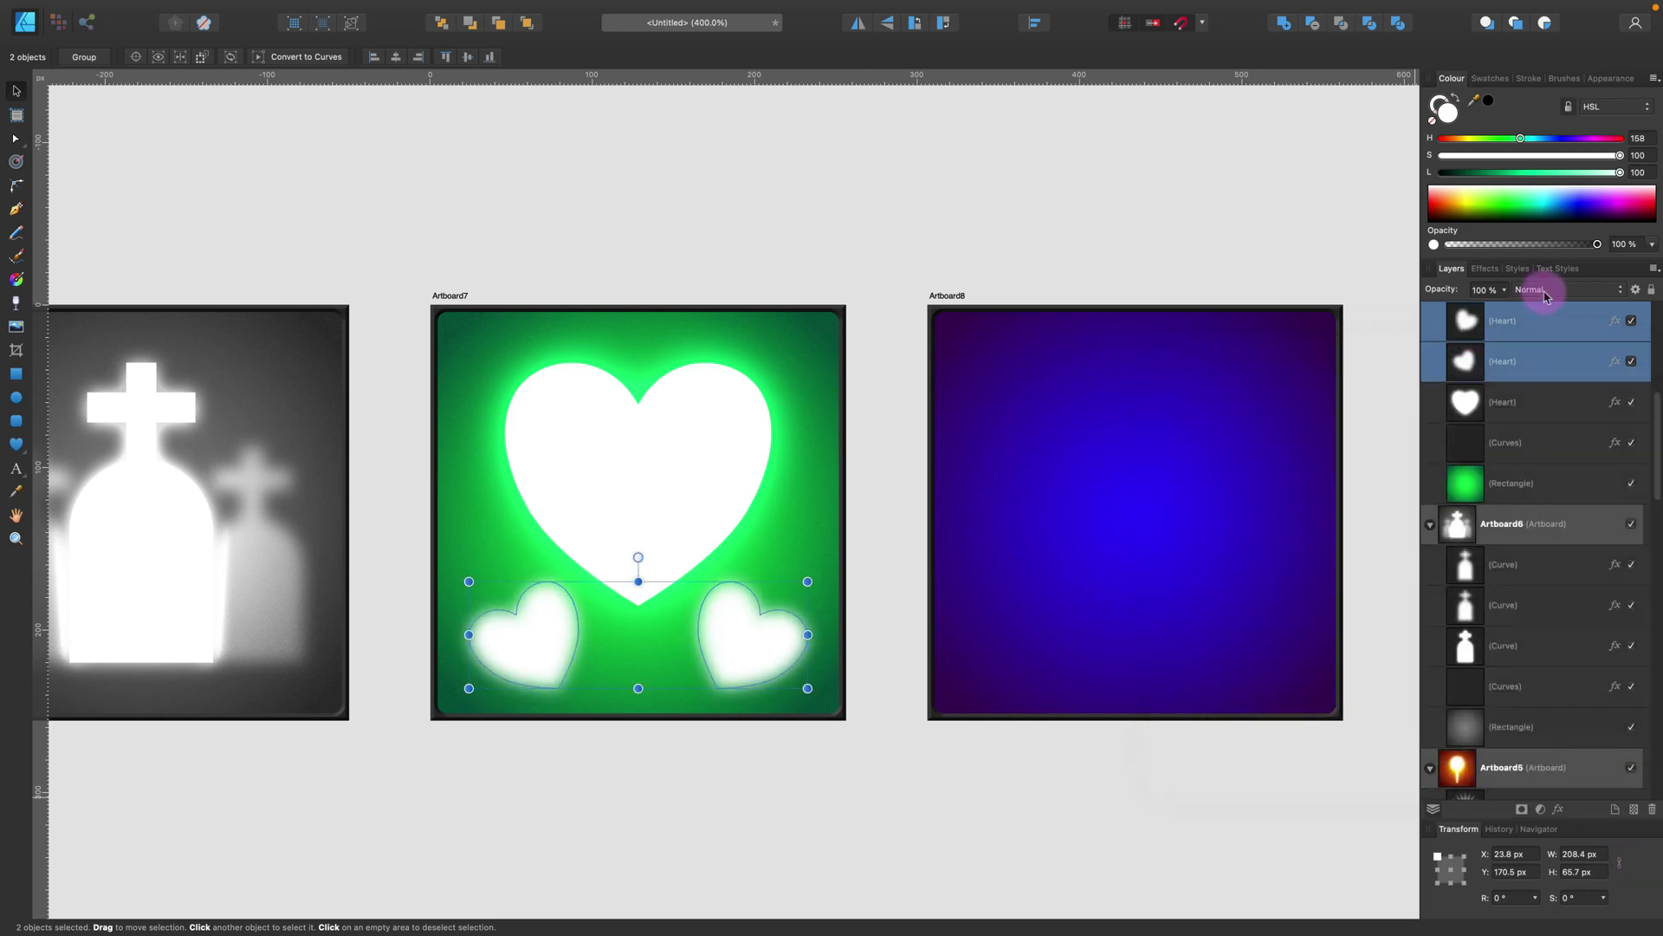
{"action": "left_click", "coordinate": [1560, 289]}
{"action": "left_click", "coordinate": [1532, 480]}
{"action": "left_click", "coordinate": [922, 234]}
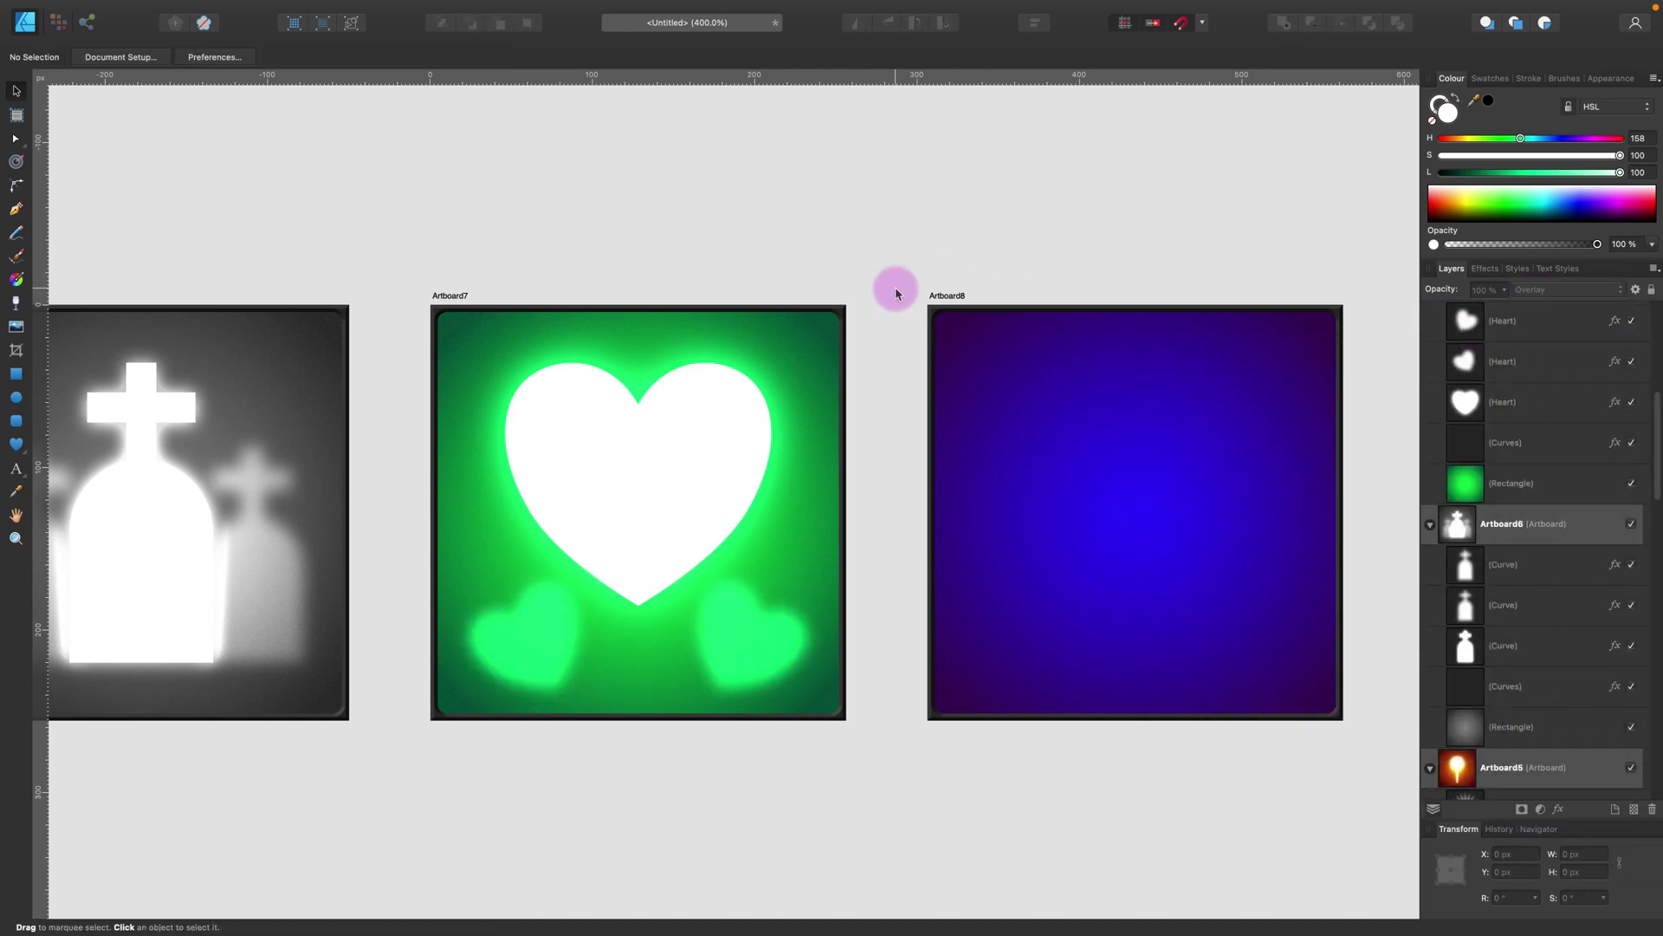
Step: Build an upward arrow in the blue tile from a white triangle and a narrow rectangle, and place a copy beside it
{"action": "key", "text": "space"}
{"action": "left_click_drag", "start_coordinate": [842, 364], "coordinate": [253, 392]}
{"action": "left_click", "coordinate": [16, 443]}
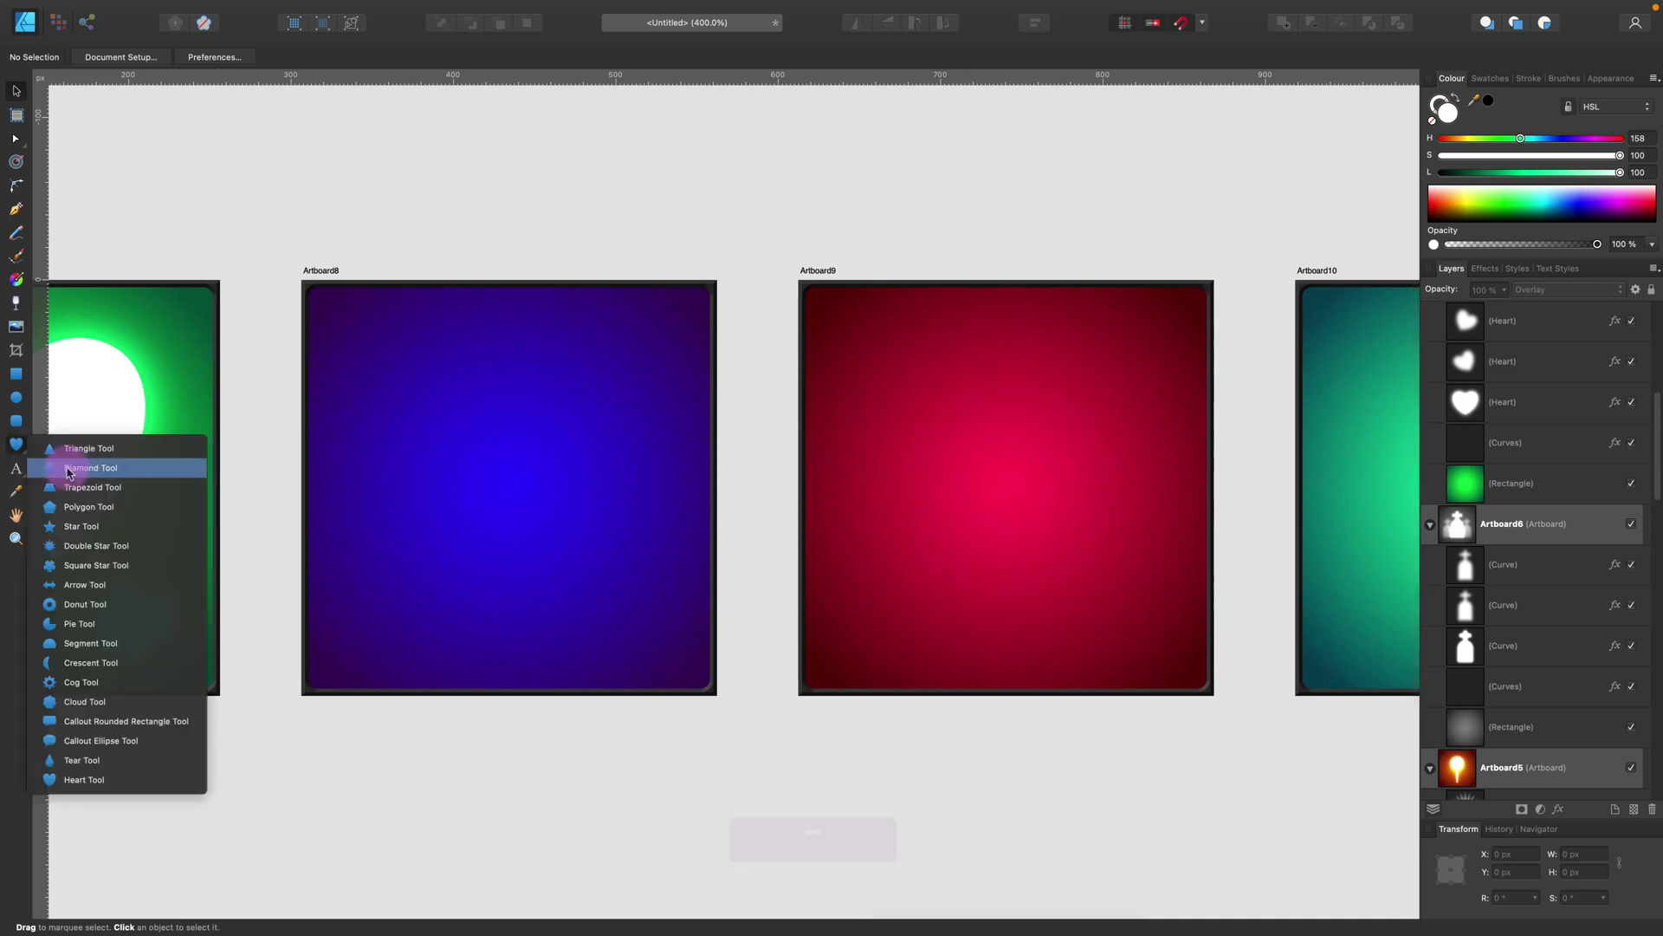
{"action": "left_click", "coordinate": [88, 448]}
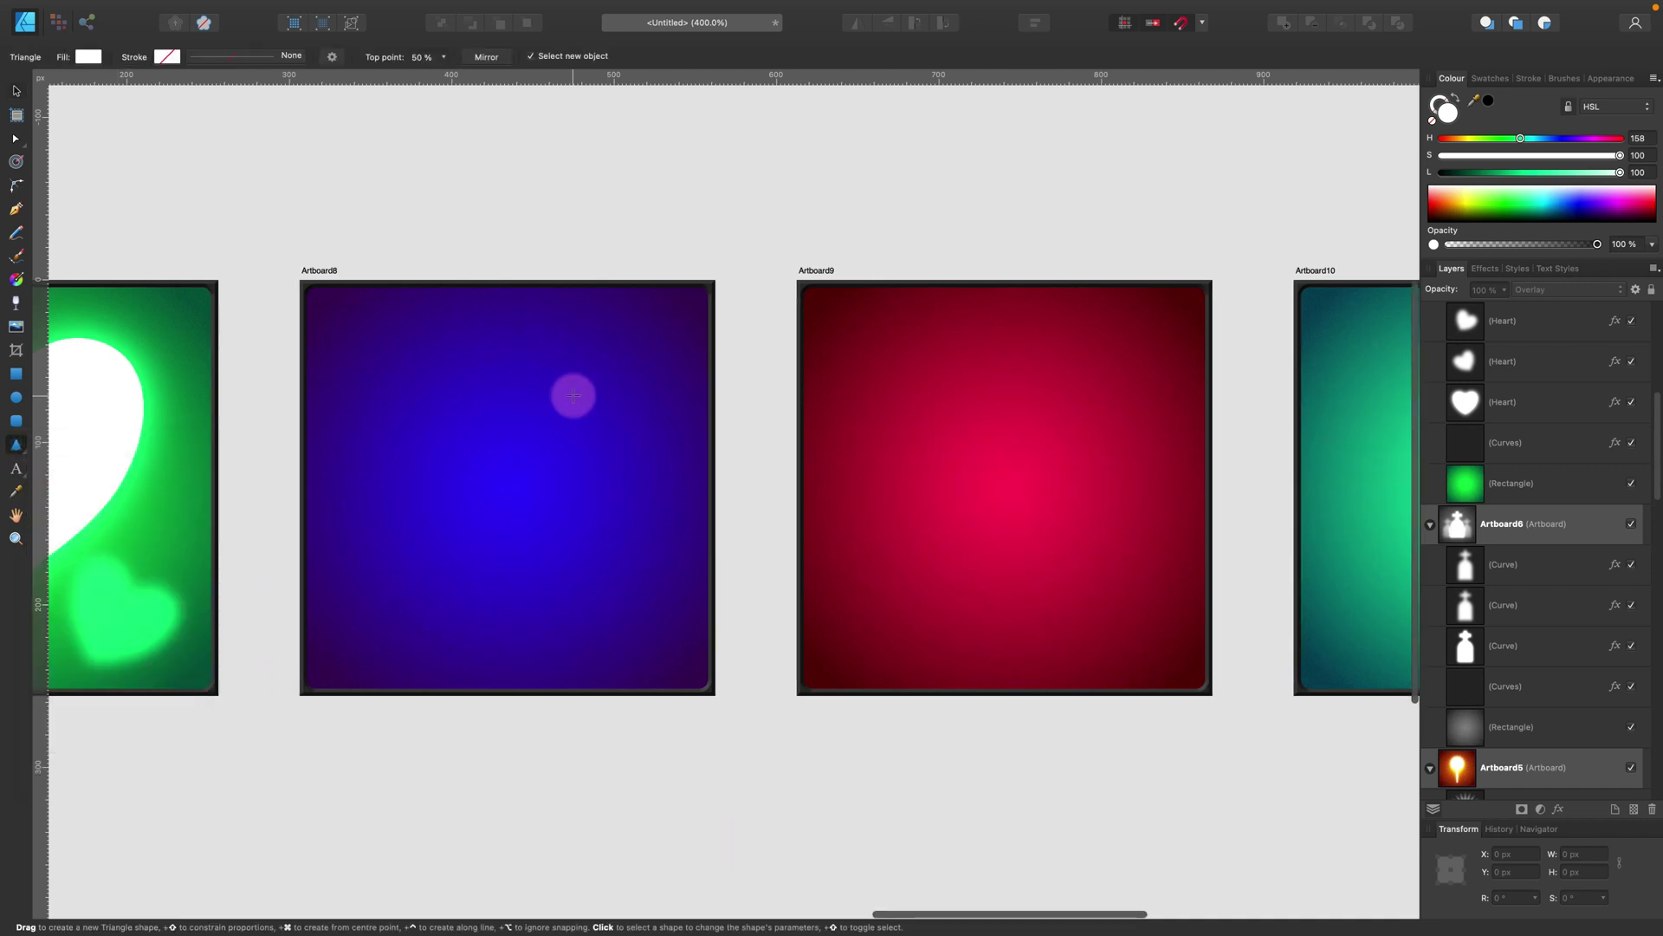
{"action": "left_click_drag", "start_coordinate": [466, 361], "coordinate": [517, 674]}
{"action": "left_click", "coordinate": [18, 91]}
{"action": "left_click", "coordinate": [505, 415], "text": "shift"}
{"action": "left_click_drag", "start_coordinate": [505, 457], "coordinate": [576, 434]}
Step: Merge the triangles and shafts of both arrows into one shape and move it slightly down in the blue tile
{"action": "left_click", "coordinate": [450, 446], "text": "shift"}
{"action": "left_click", "coordinate": [440, 486], "text": "shift"}
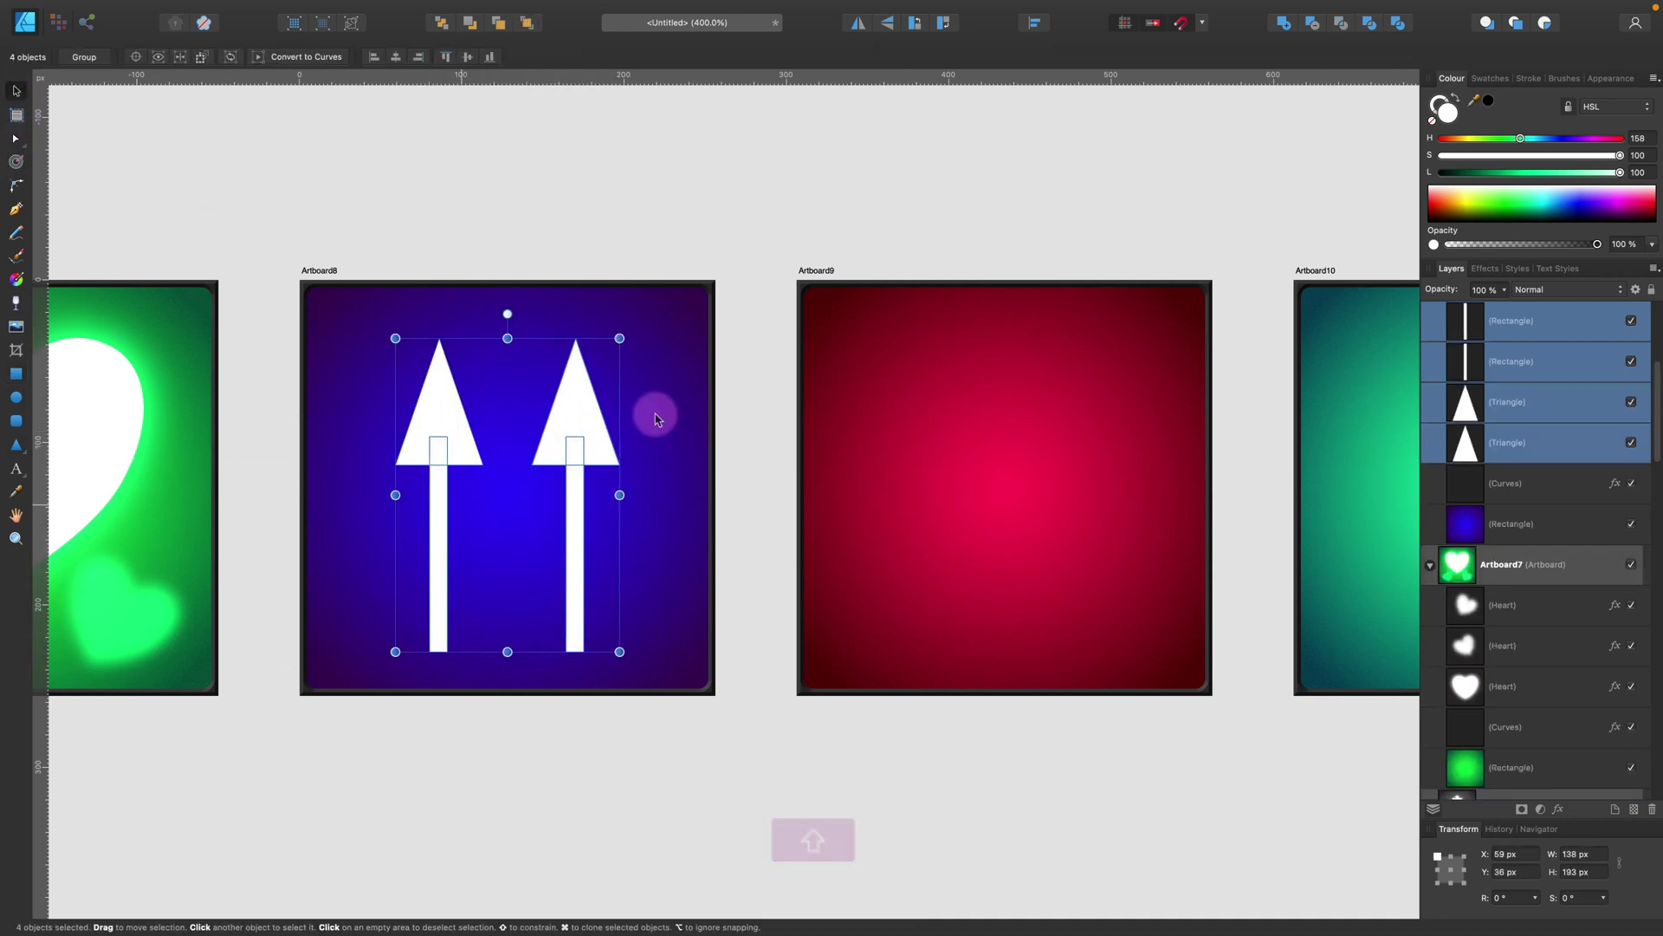
{"action": "left_click", "coordinate": [1313, 23]}
{"action": "left_click_drag", "start_coordinate": [564, 460], "coordinate": [571, 442]}
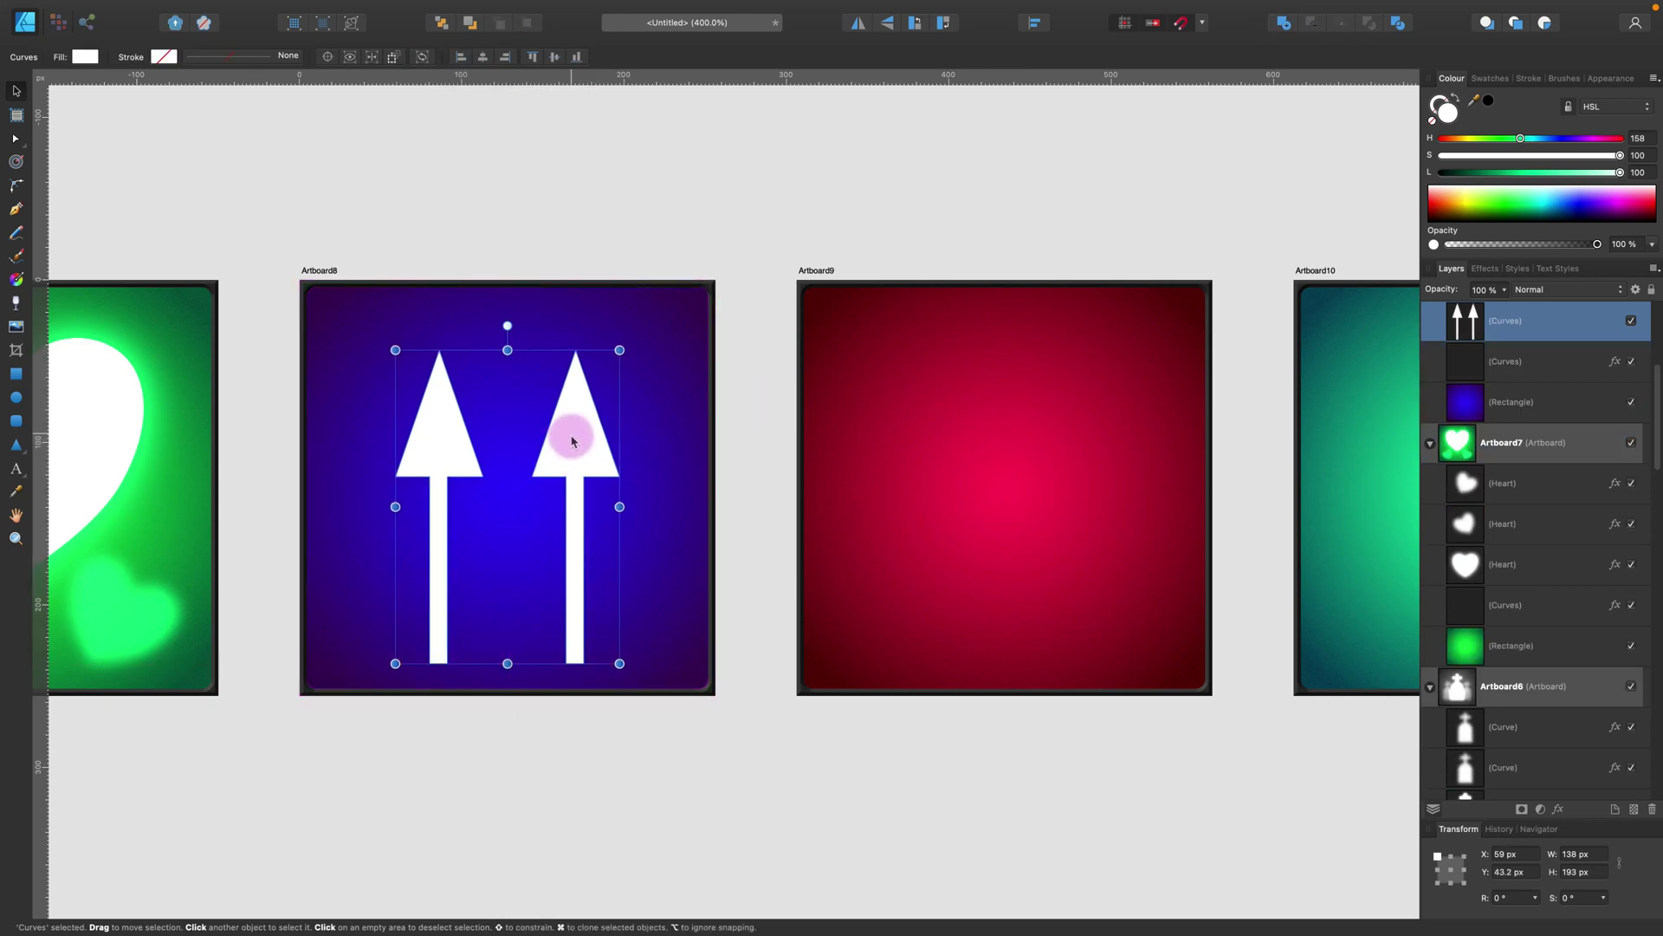
Step: Give the two arrows a white Outer Glow with a 30.4 px radius and Overlay blend mode
{"action": "scroll", "coordinate": [571, 467], "scroll_direction": "left", "scroll_amount": 2}
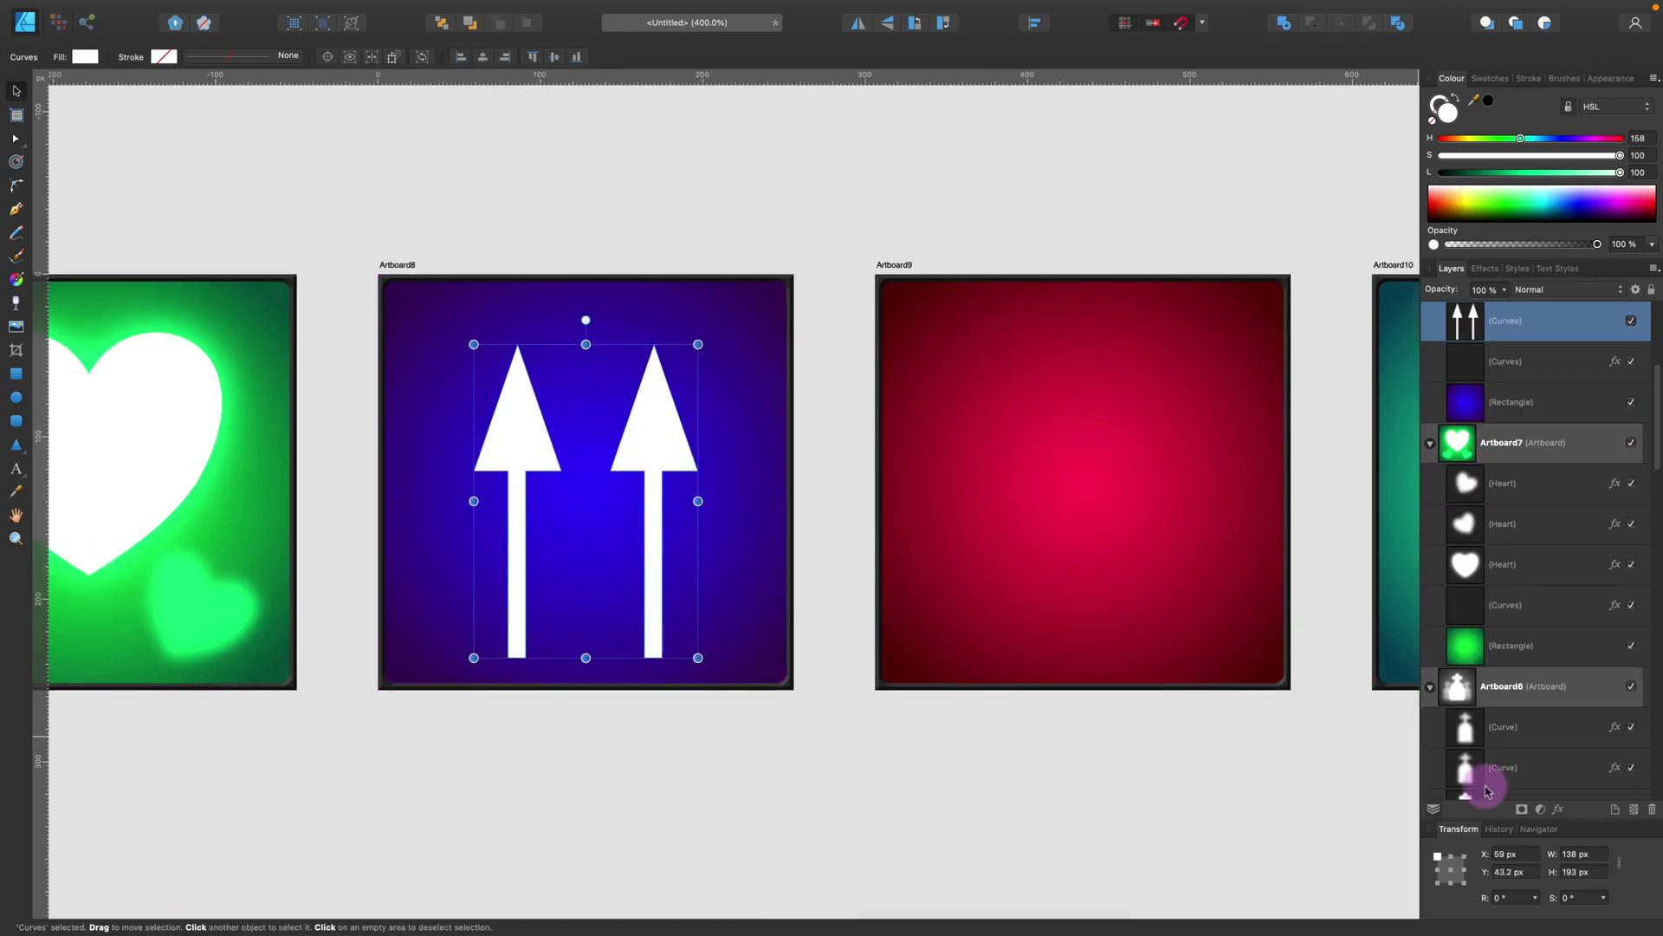
{"action": "left_click", "coordinate": [1558, 808]}
{"action": "left_click", "coordinate": [1234, 449]}
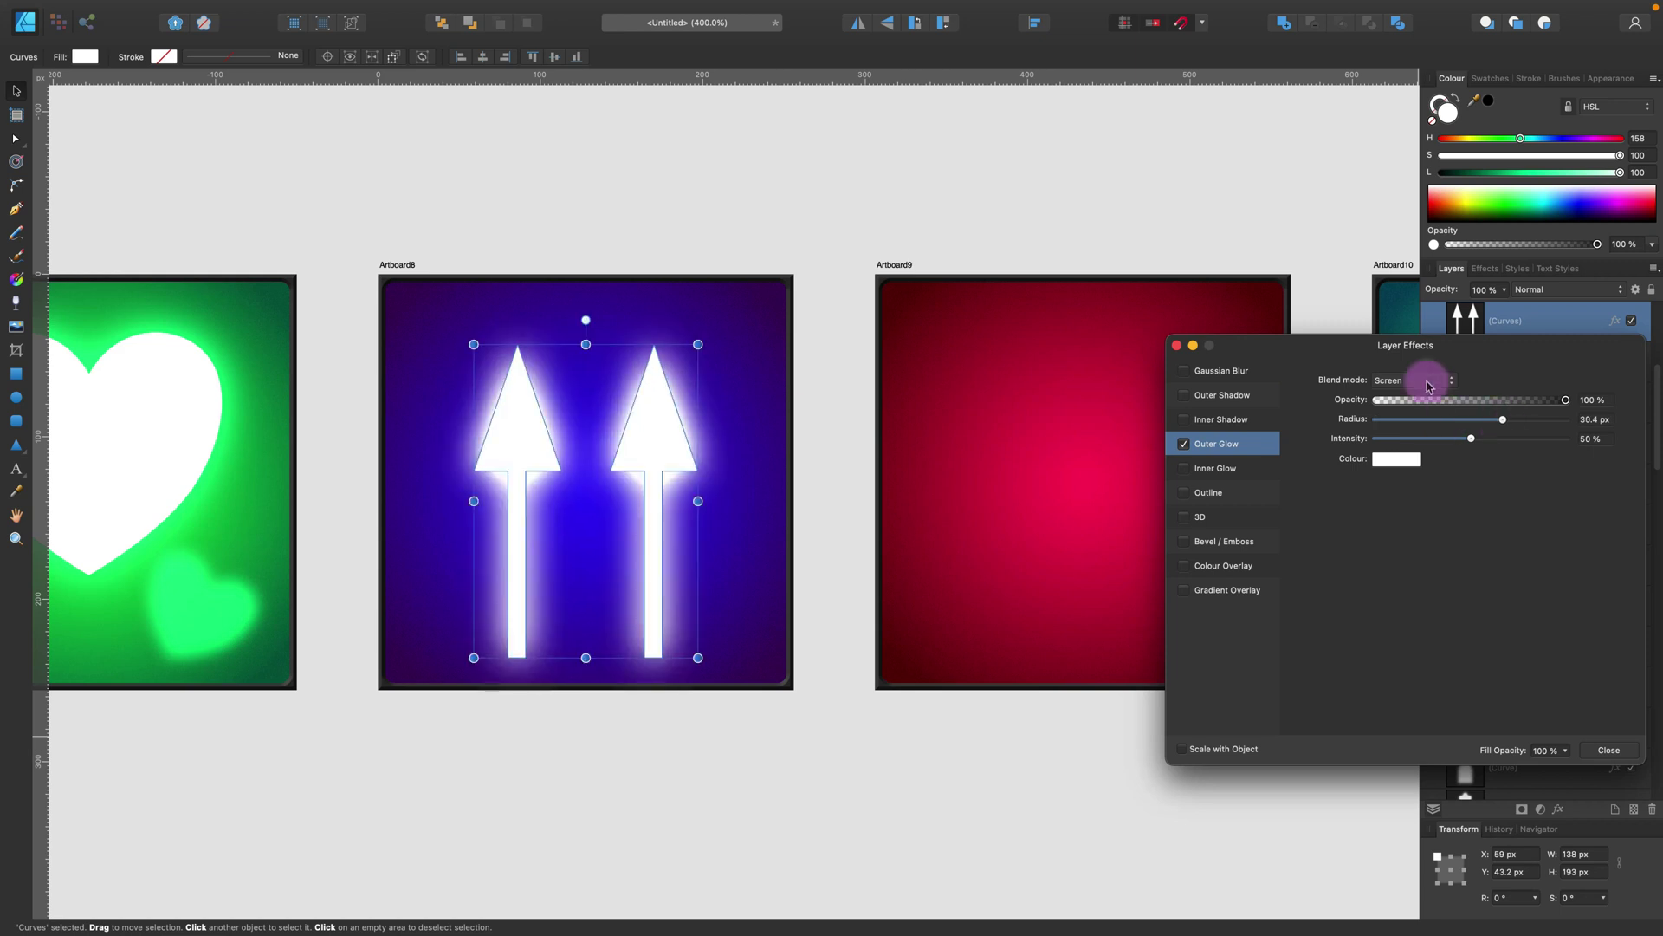
{"action": "left_click", "coordinate": [1434, 378]}
{"action": "left_click", "coordinate": [1426, 459]}
{"action": "left_click", "coordinate": [1607, 750]}
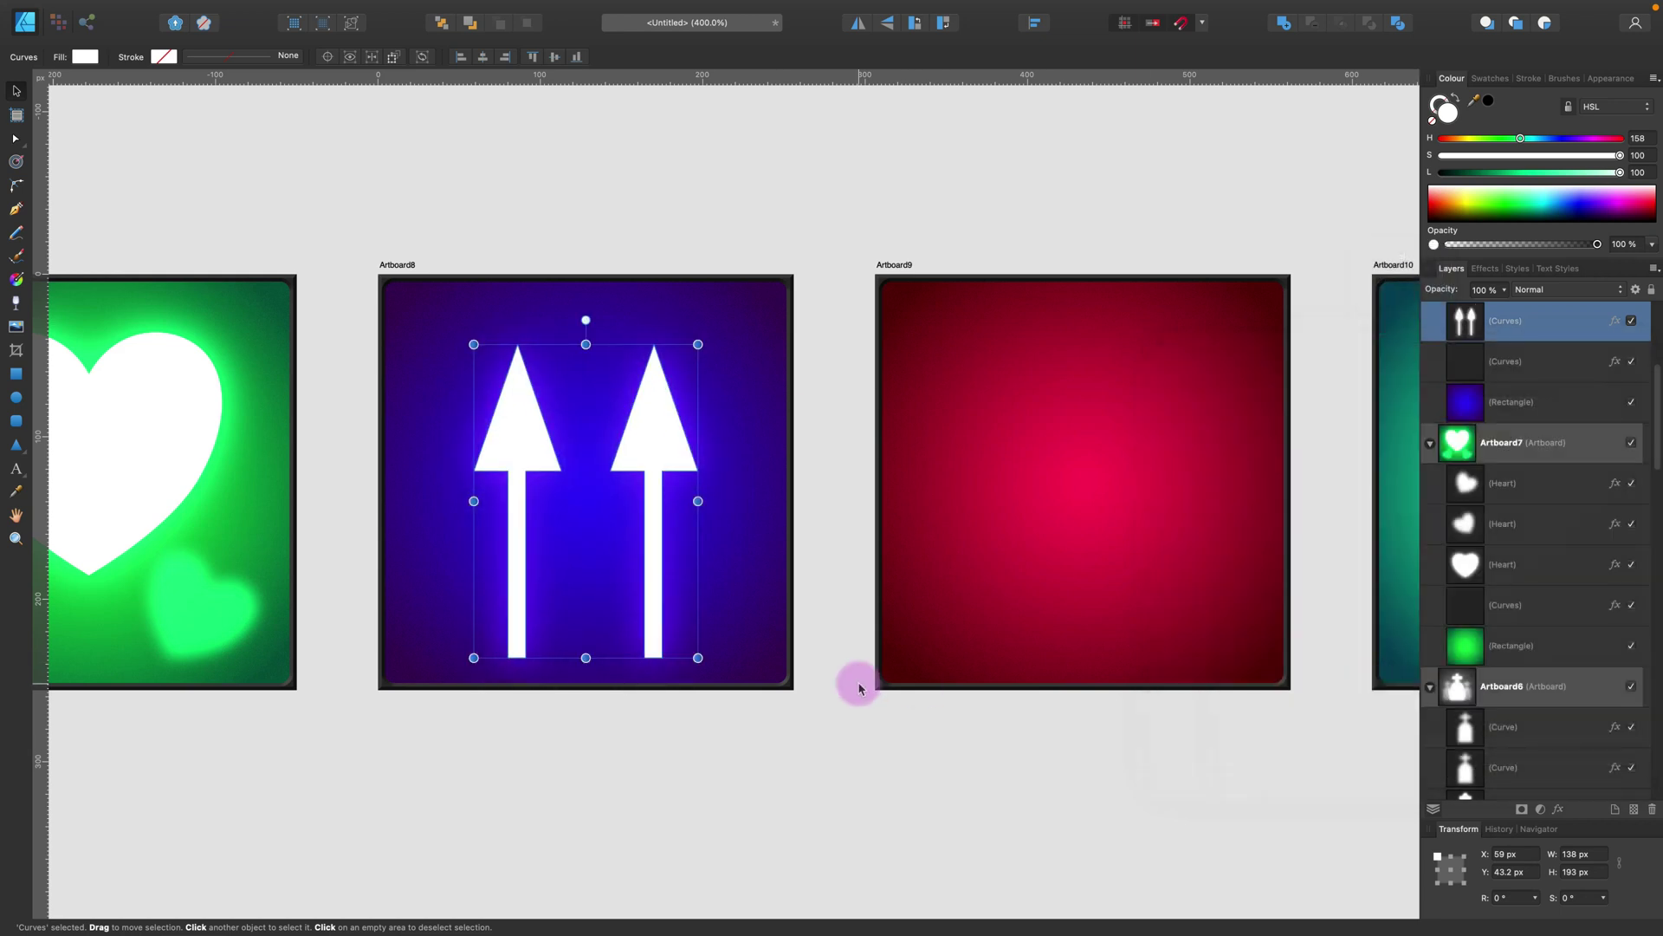
{"action": "left_click", "coordinate": [672, 730]}
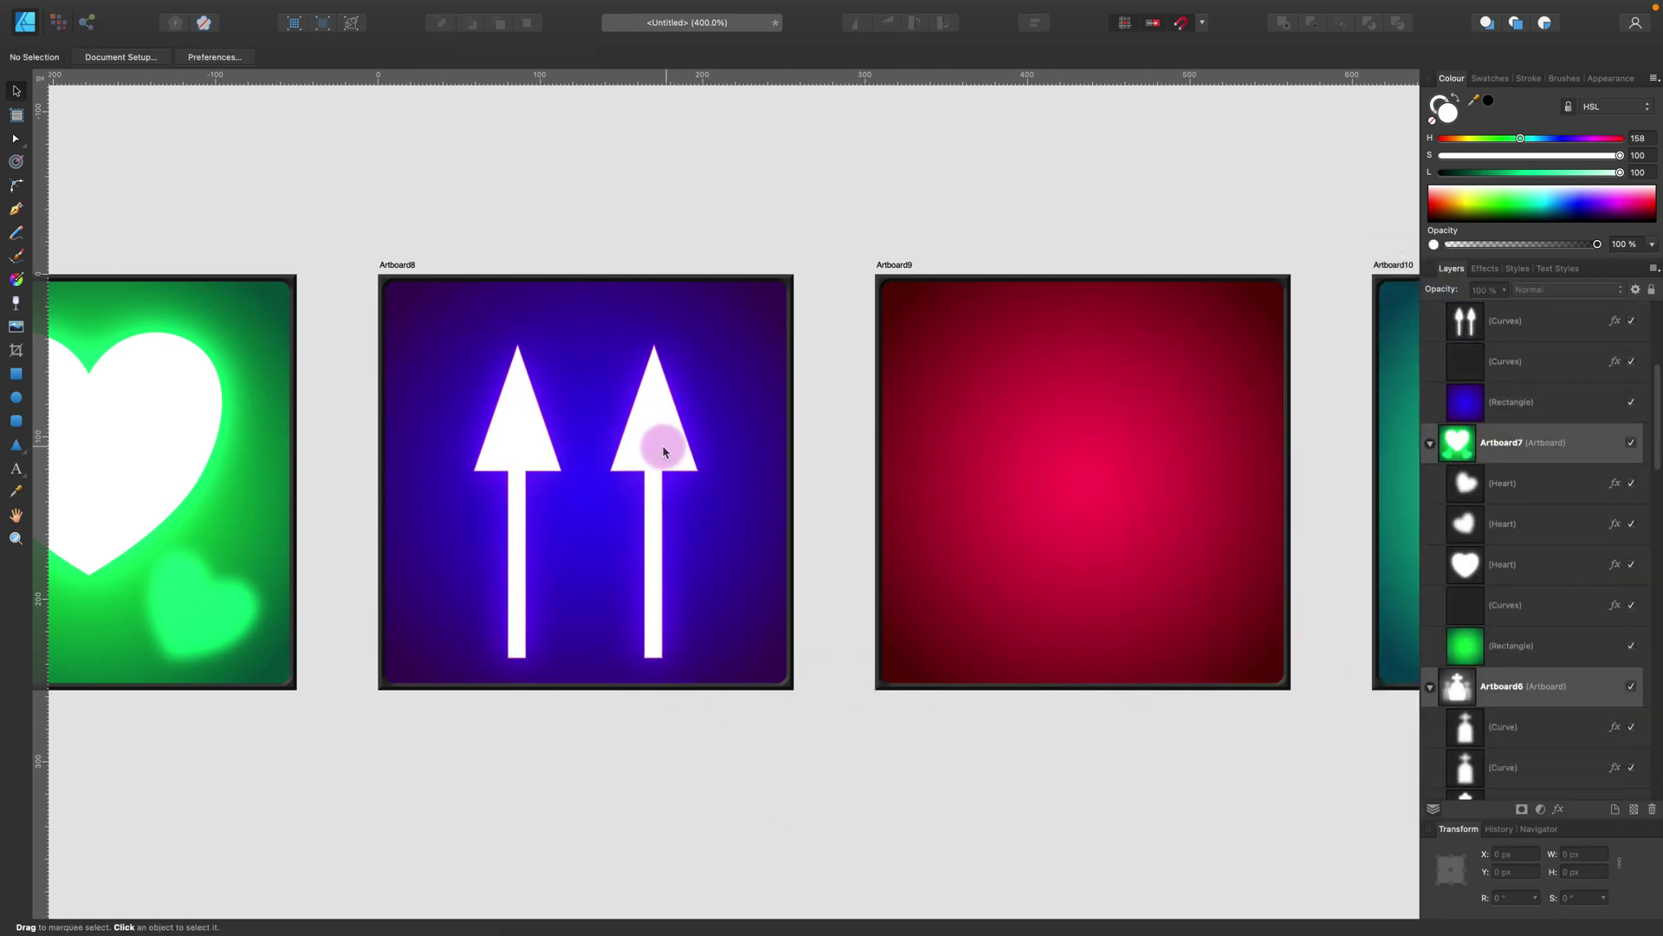
{"action": "left_click", "coordinate": [664, 451]}
{"action": "mouse_move", "coordinate": [645, 439]}
{"action": "left_mouse_down"}
{"action": "mouse_move", "coordinate": [605, 438]}
{"action": "mouse_move", "coordinate": [651, 440]}
{"action": "left_mouse_up"}
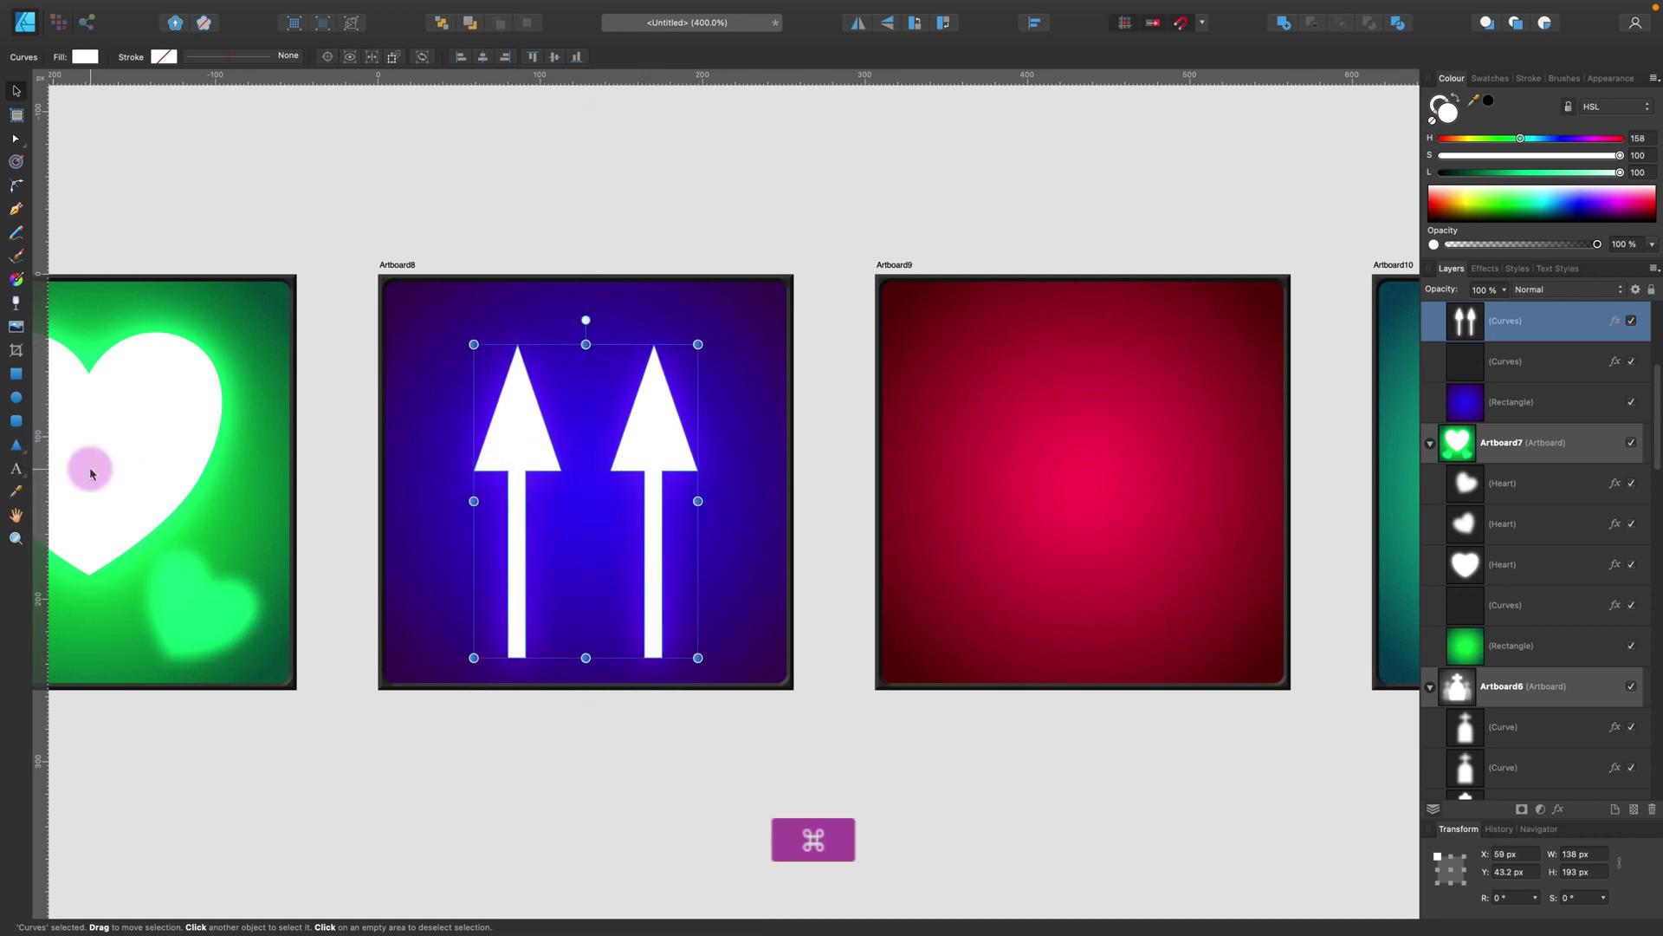
{"action": "key", "text": "super+c"}
{"action": "key", "text": "super+v"}
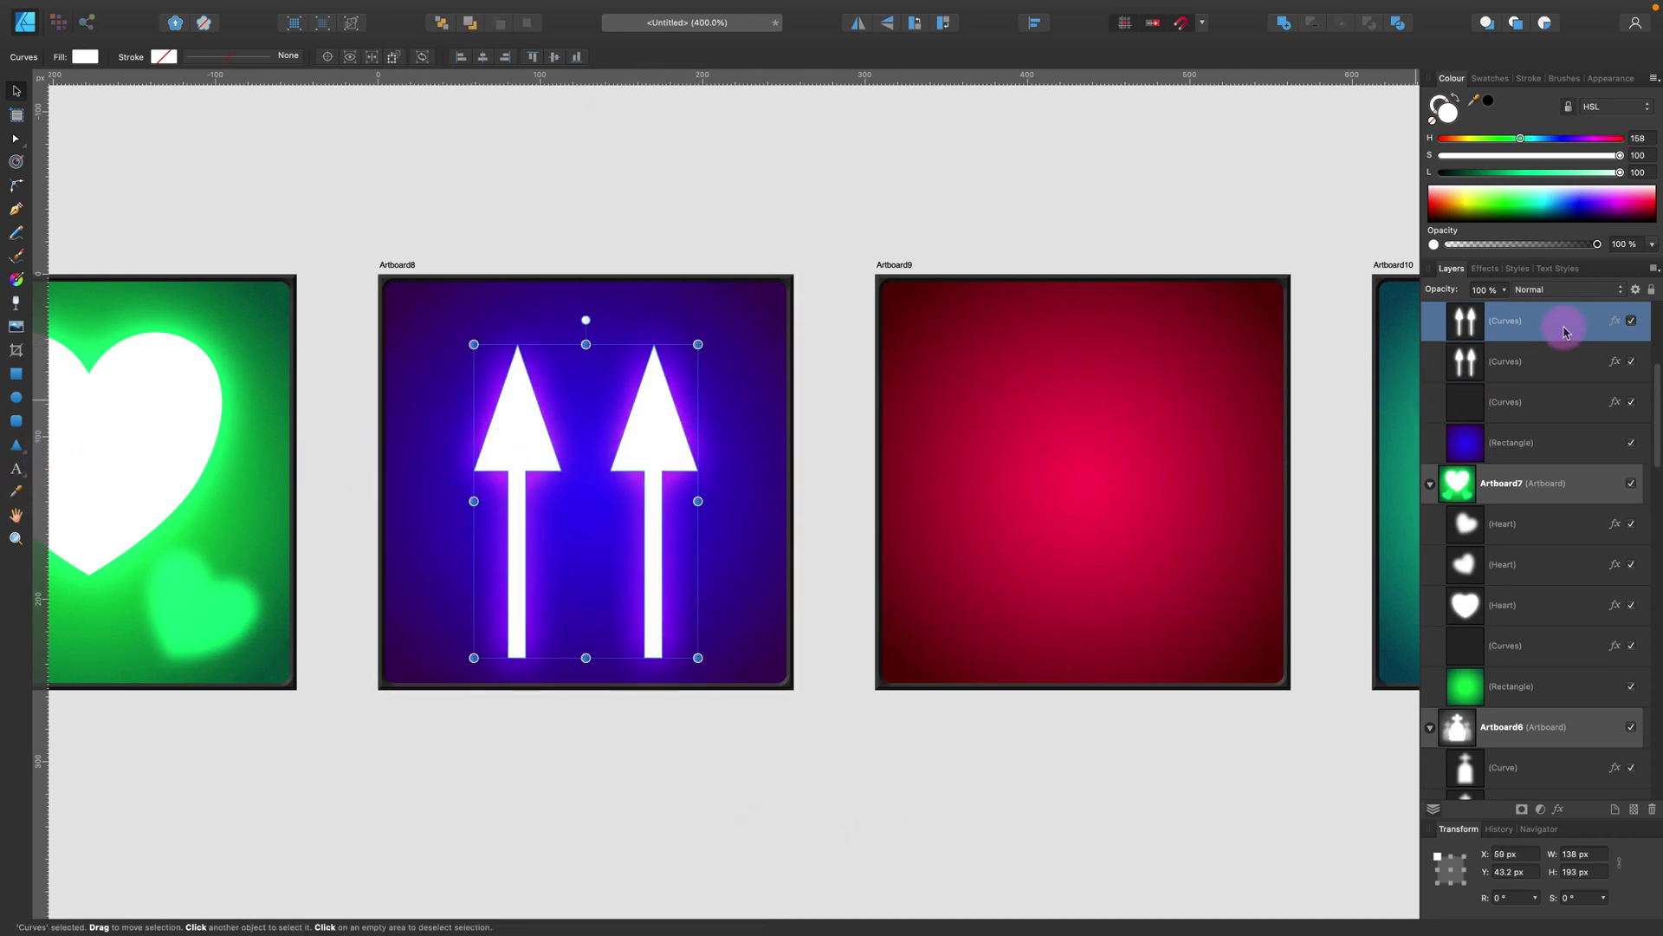
{"action": "left_click_drag", "start_coordinate": [697, 344], "coordinate": [634, 433]}
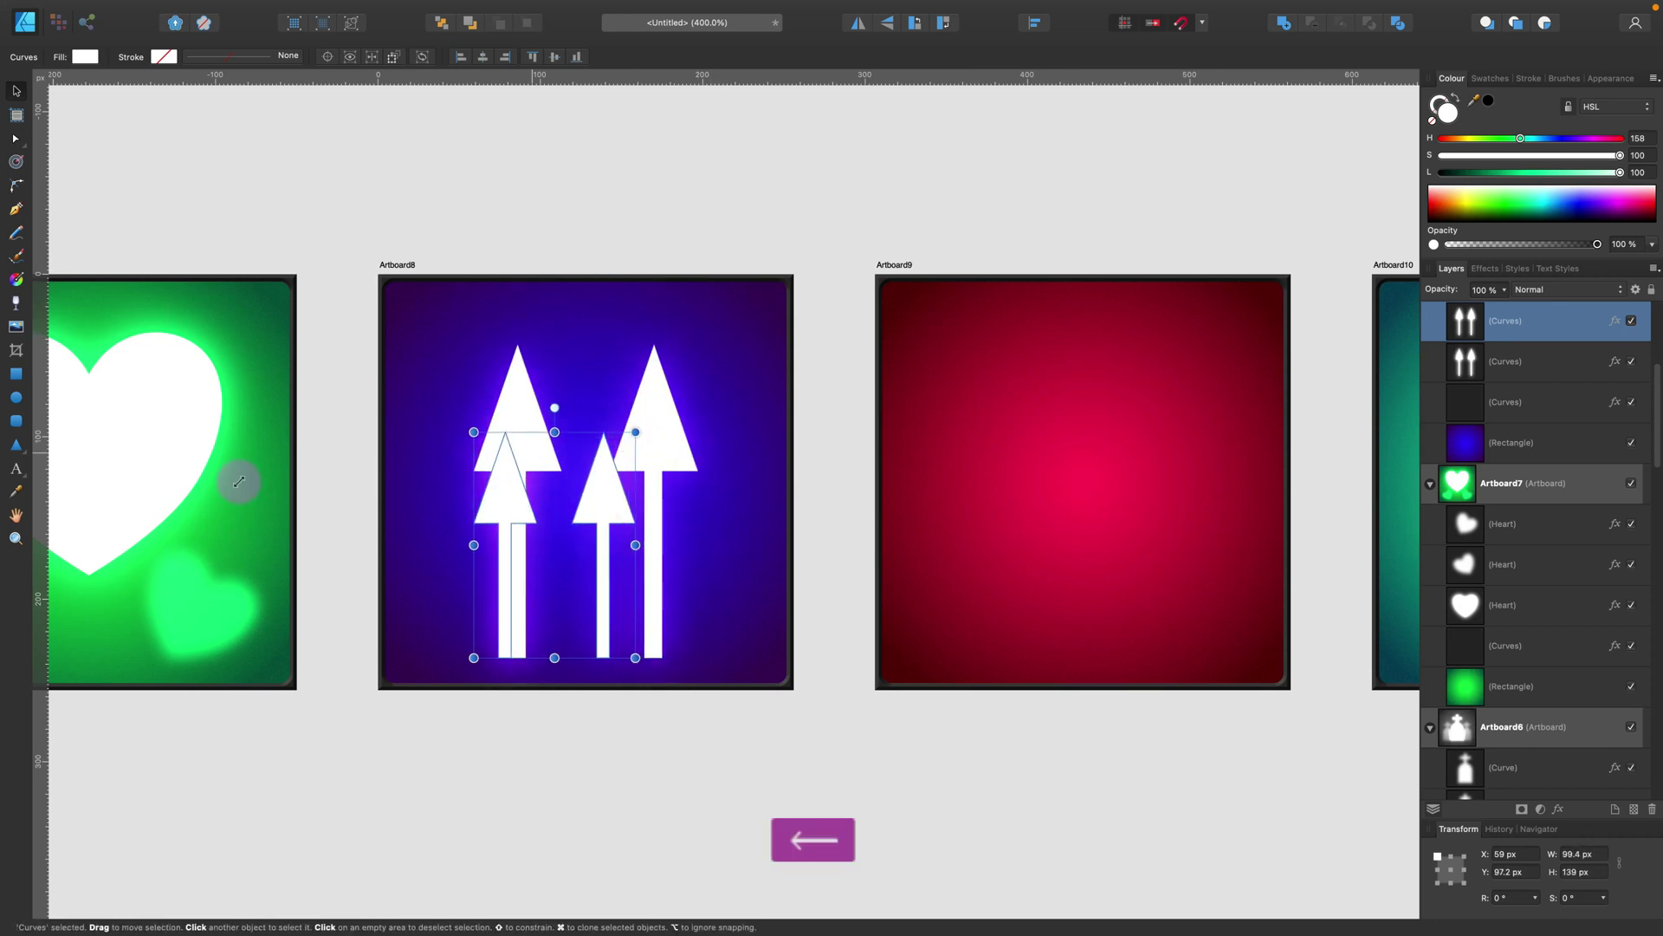
{"action": "key", "text": "BackSpace"}
Step: Draw a small white triangle about 38.7 px tall and place it to the left of the left arrow's shaft
{"action": "left_click", "coordinate": [15, 445]}
{"action": "mouse_move", "coordinate": [435, 413]}
{"action": "left_mouse_down"}
{"action": "mouse_move", "coordinate": [507, 498]}
{"action": "mouse_move", "coordinate": [490, 551]}
{"action": "left_mouse_up"}
{"action": "left_click_drag", "start_coordinate": [544, 415], "coordinate": [437, 560]}
Step: Duplicate the small triangle between the arrows and to the right of them, centring the middle copy horizontally on the artboard
{"action": "left_click_drag", "start_coordinate": [438, 551], "coordinate": [589, 548]}
{"action": "left_click_drag", "start_coordinate": [589, 548], "coordinate": [729, 546]}
{"action": "left_click", "coordinate": [589, 541]}
{"action": "left_click", "coordinate": [1037, 22]}
{"action": "left_click", "coordinate": [1066, 68]}
Step: Give the three small triangles a Gaussian Blur of about 4.7 px and set their blend mode to Overlay
{"action": "left_click", "coordinate": [730, 544]}
{"action": "left_click", "coordinate": [440, 541], "text": "shift"}
{"action": "left_click", "coordinate": [583, 542], "text": "shift"}
{"action": "left_click", "coordinate": [1557, 808]}
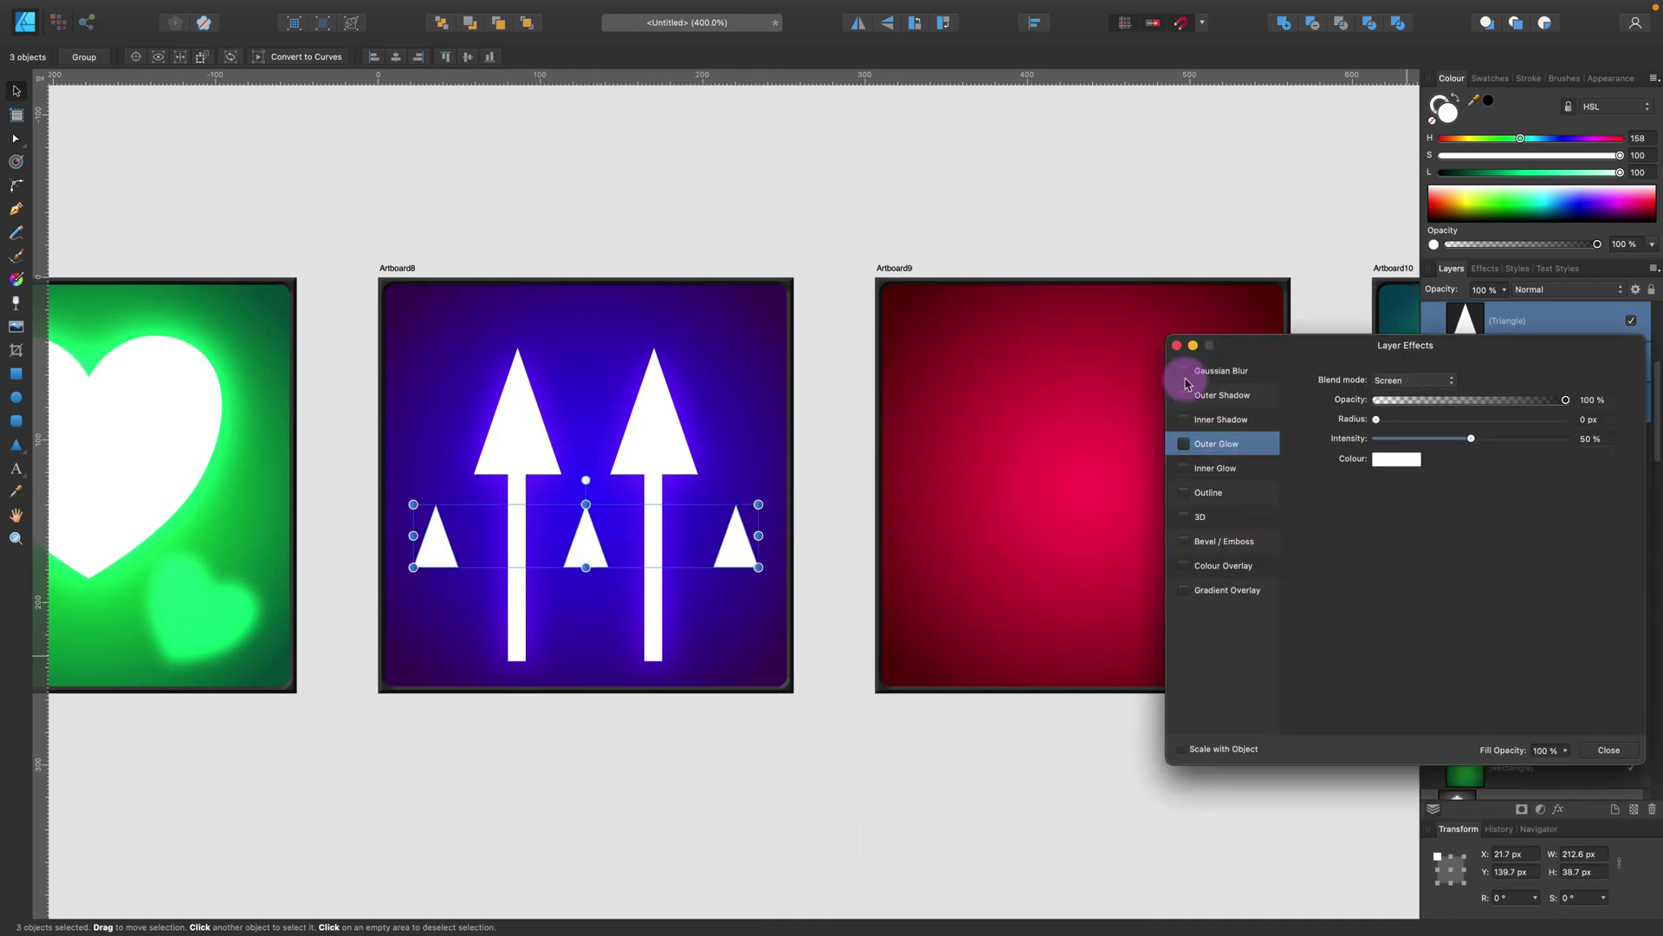
{"action": "left_click", "coordinate": [1184, 371]}
{"action": "left_click", "coordinate": [1235, 381]}
{"action": "left_click_drag", "start_coordinate": [1376, 380], "coordinate": [1436, 382]}
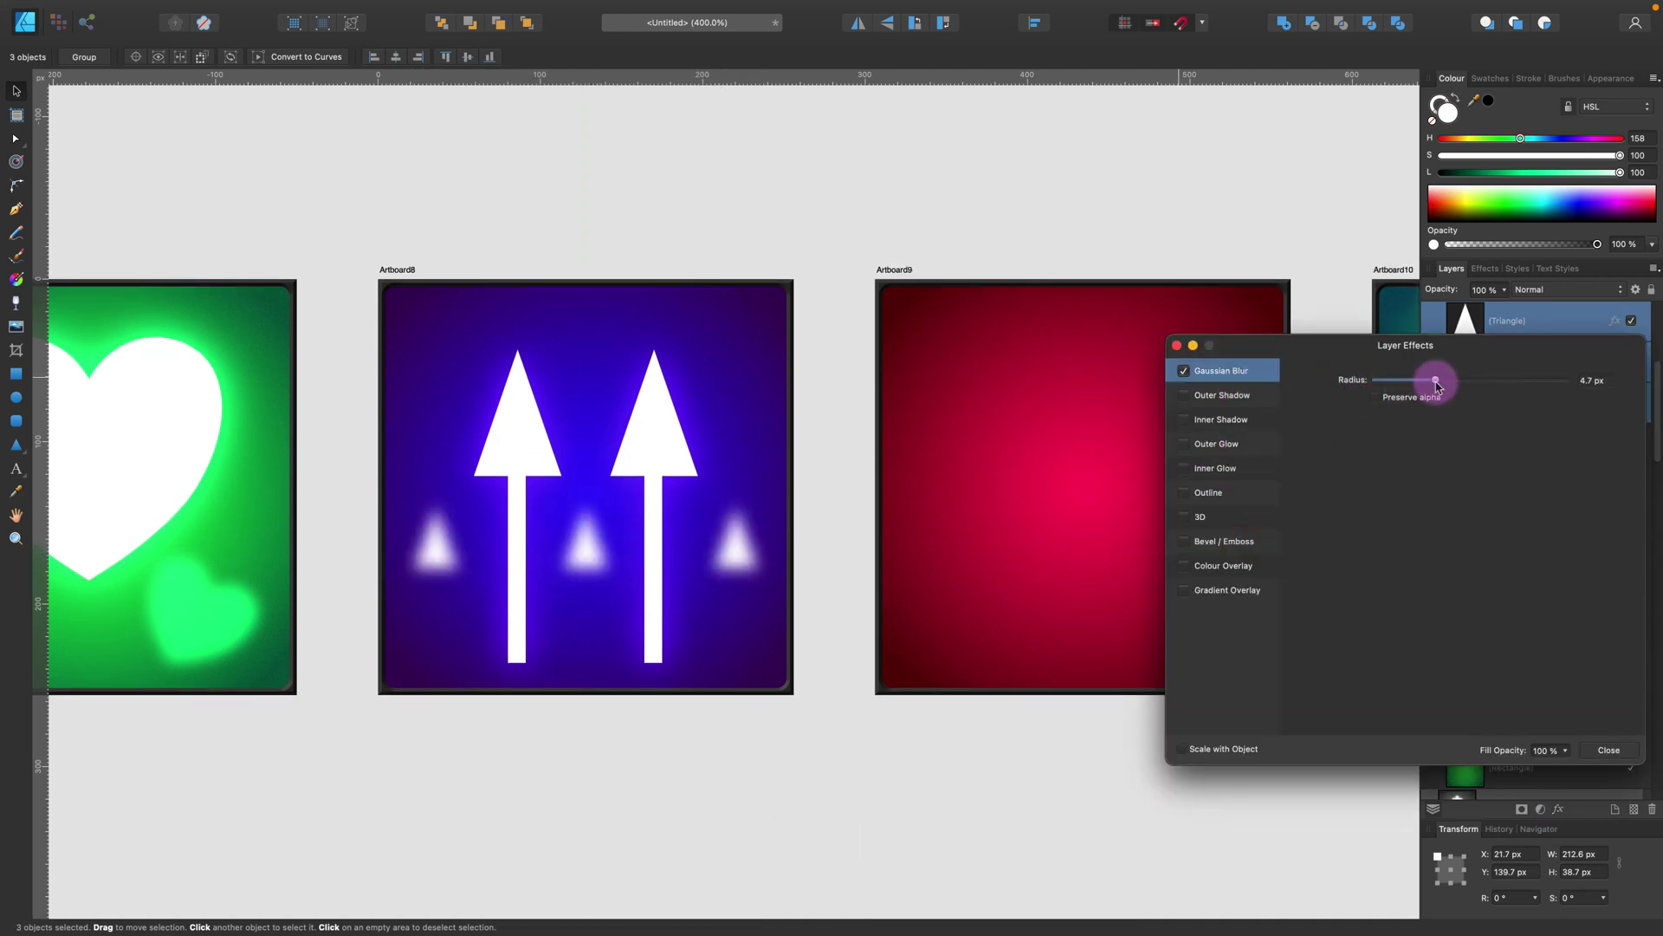
{"action": "left_click", "coordinate": [1609, 750]}
{"action": "left_click", "coordinate": [1551, 290]}
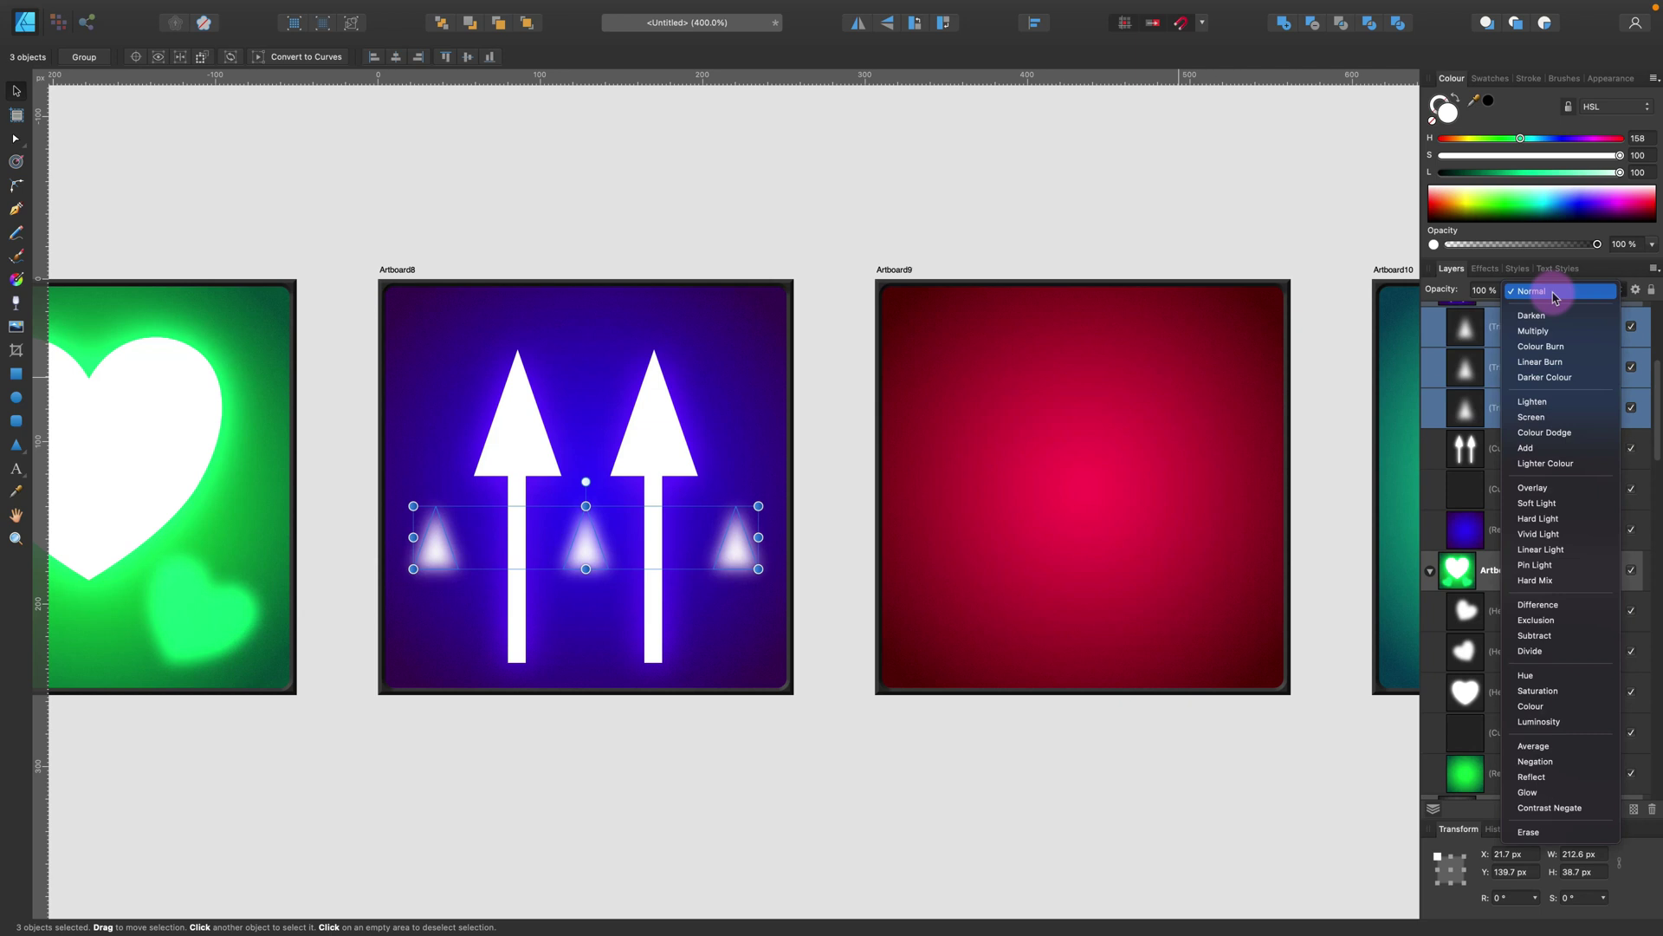
{"action": "left_click", "coordinate": [1551, 486]}
{"action": "left_click", "coordinate": [705, 708]}
Step: Scatter four copies of the blurred triangle around the arrows, above the existing row and near the blue tile's lower-right corner
{"action": "left_click", "coordinate": [729, 553]}
{"action": "left_click_drag", "start_coordinate": [731, 550], "coordinate": [578, 366]}
{"action": "left_click", "coordinate": [603, 766]}
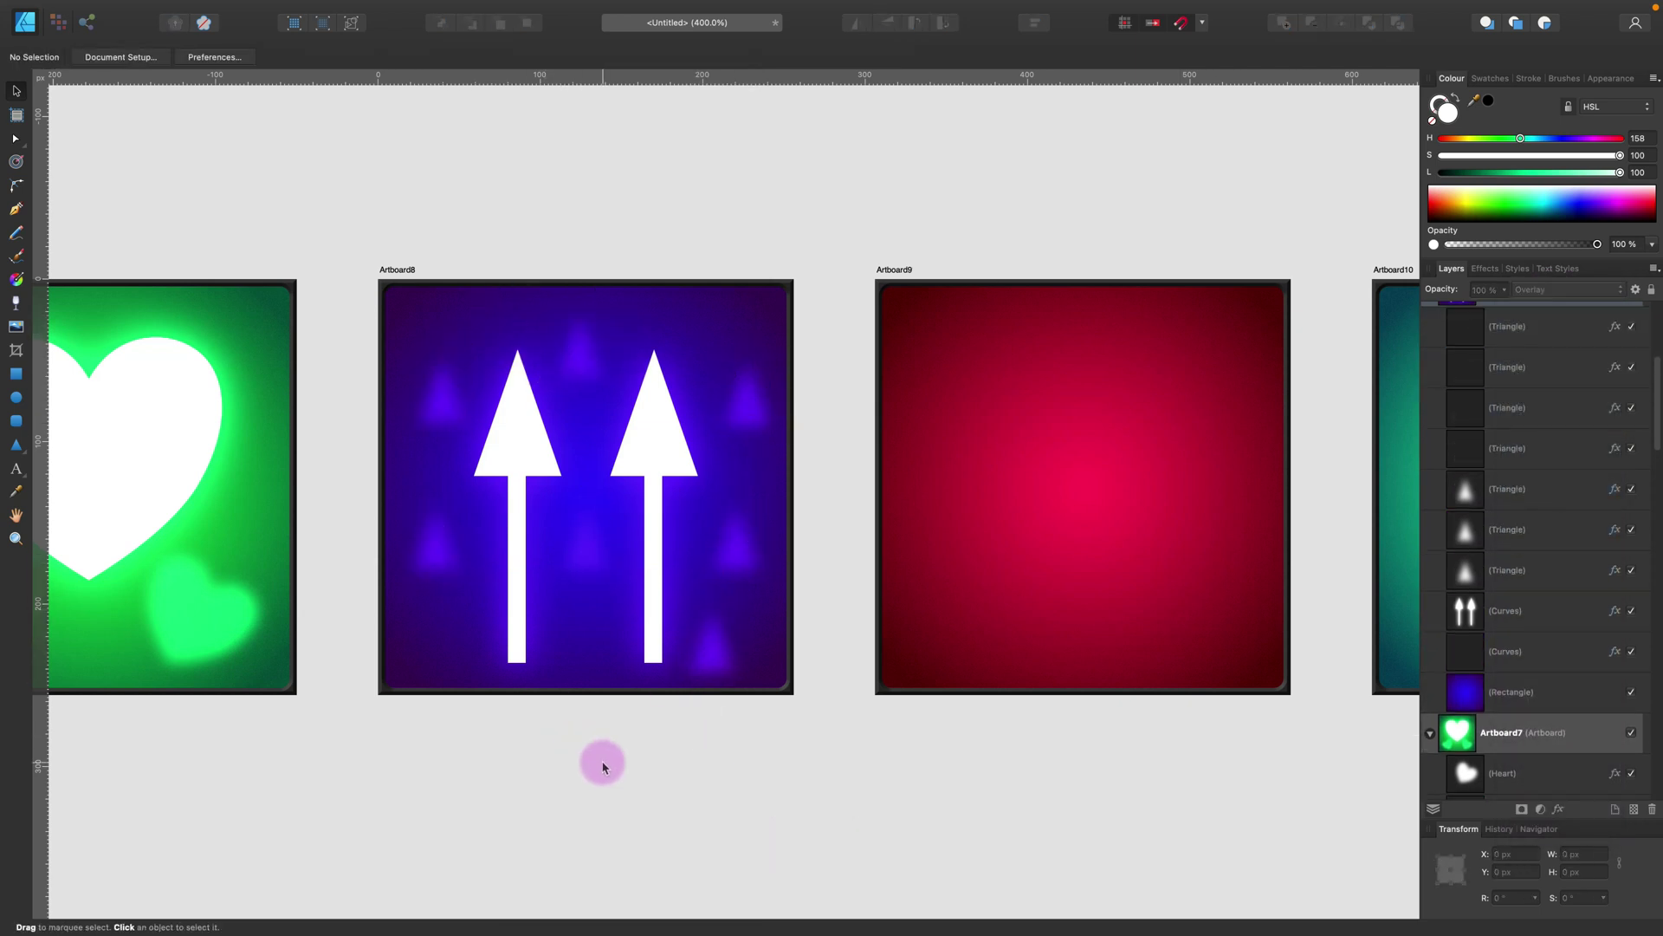
Step: Draw a white rectangle about 108 × 143 px in the middle of the red tile on Artboard9
{"action": "scroll", "coordinate": [612, 747], "scroll_direction": "right", "scroll_amount": 10}
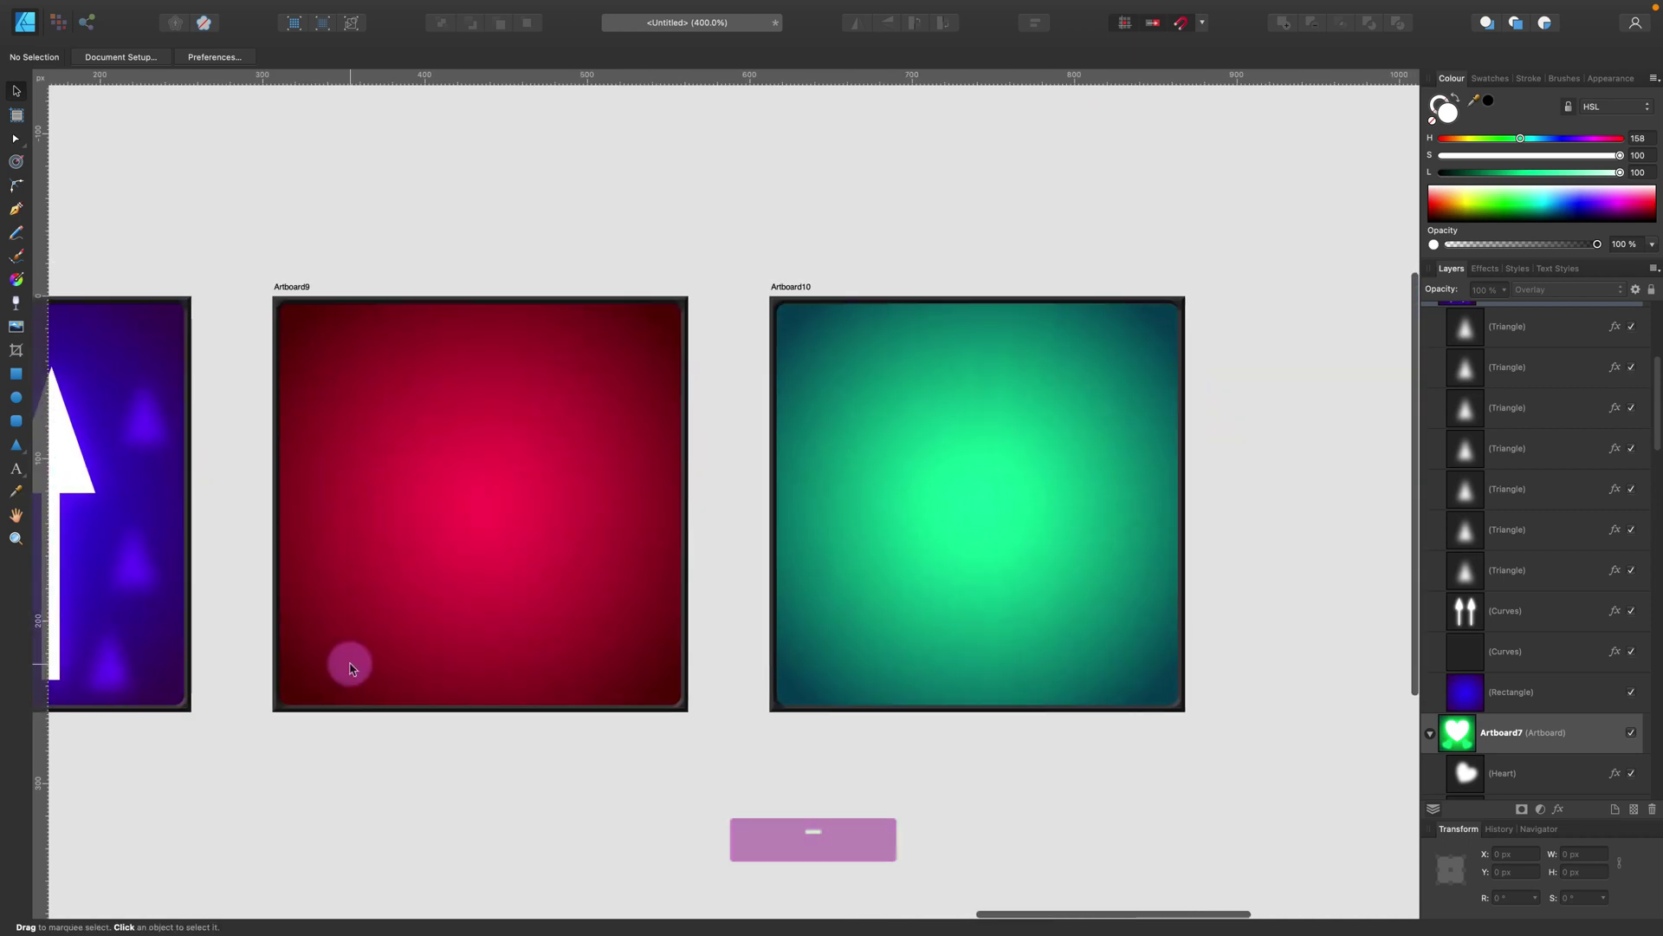
{"action": "left_click", "coordinate": [16, 379]}
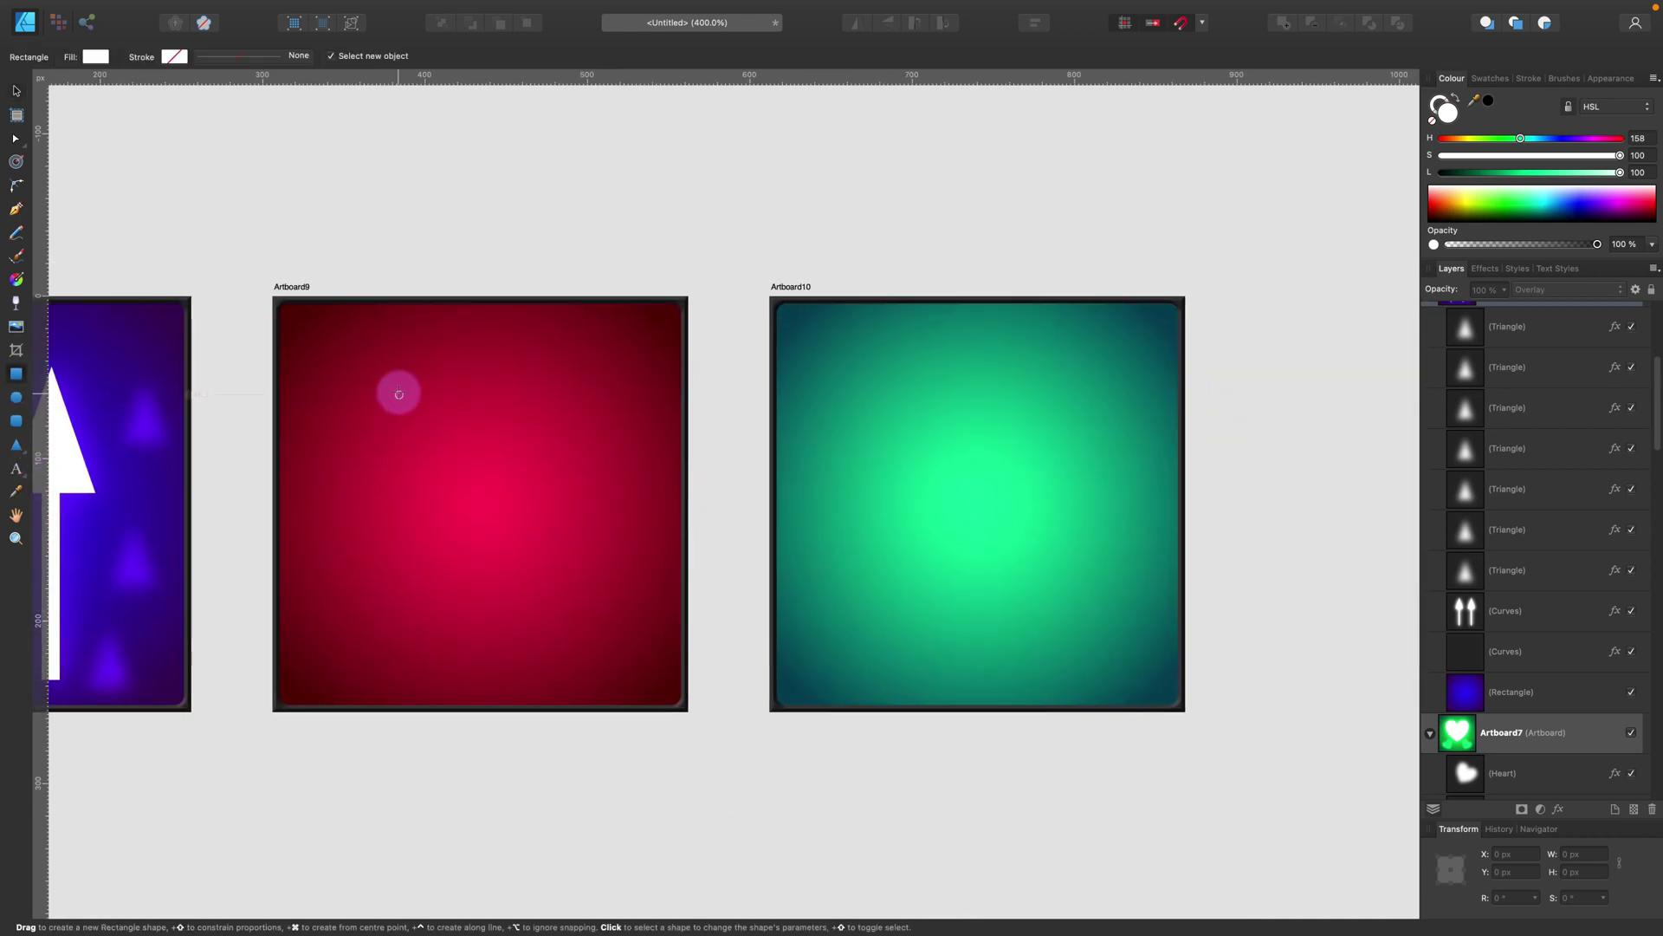
{"action": "left_click_drag", "start_coordinate": [398, 395], "coordinate": [575, 626]}
Step: Cut small concave corners into the two top corners of the white rectangle with the Corner tool
{"action": "key", "text": "c"}
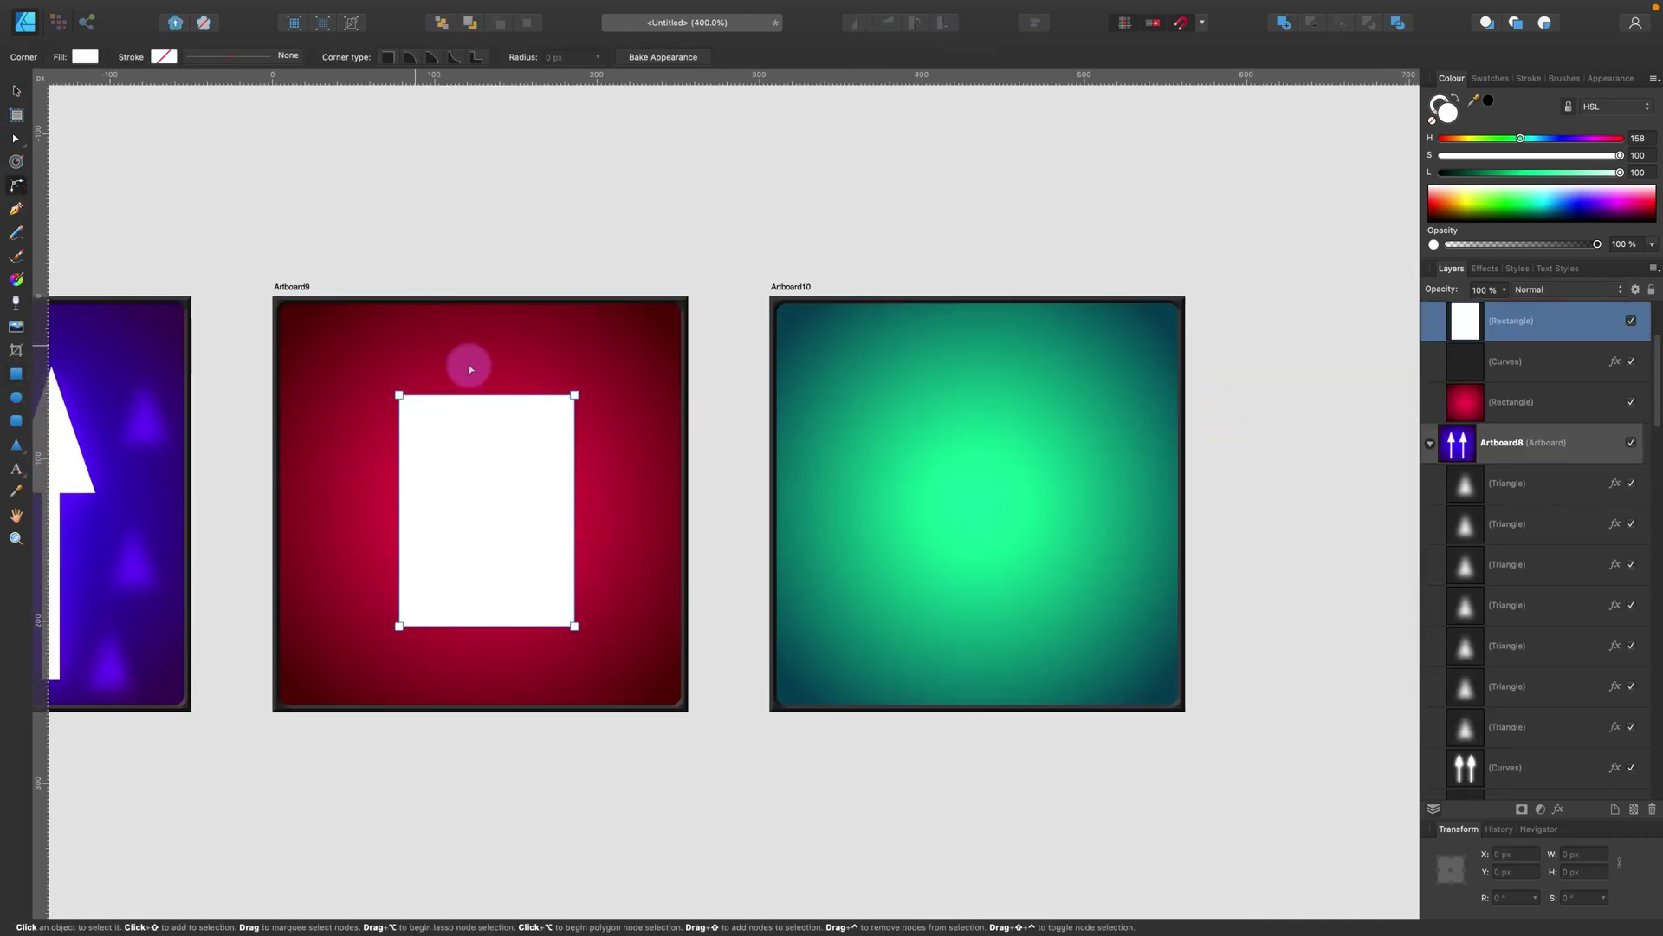
{"action": "left_click", "coordinate": [574, 395]}
{"action": "left_click", "coordinate": [399, 395], "text": "shift"}
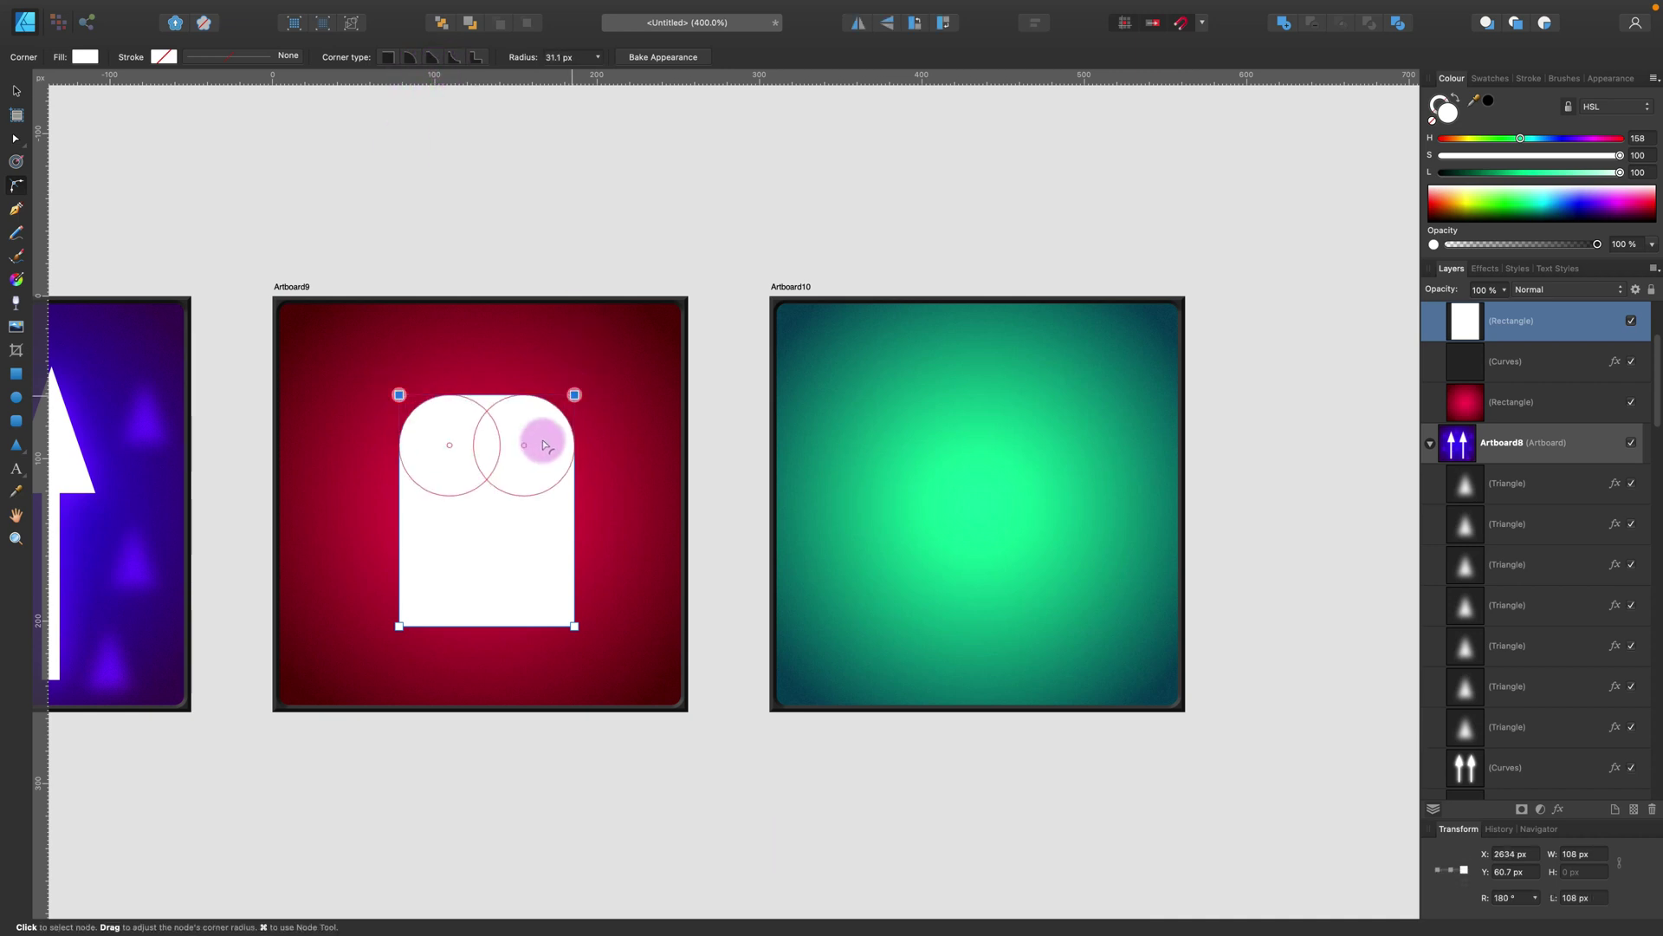
{"action": "left_click_drag", "start_coordinate": [543, 444], "coordinate": [565, 423]}
{"action": "scroll", "coordinate": [555, 529], "scroll_direction": "right", "scroll_amount": 1}
Step: Fully round the two bottom corners of the white rectangle to form a shield
{"action": "left_click", "coordinate": [575, 628]}
{"action": "left_click", "coordinate": [399, 626], "text": "shift"}
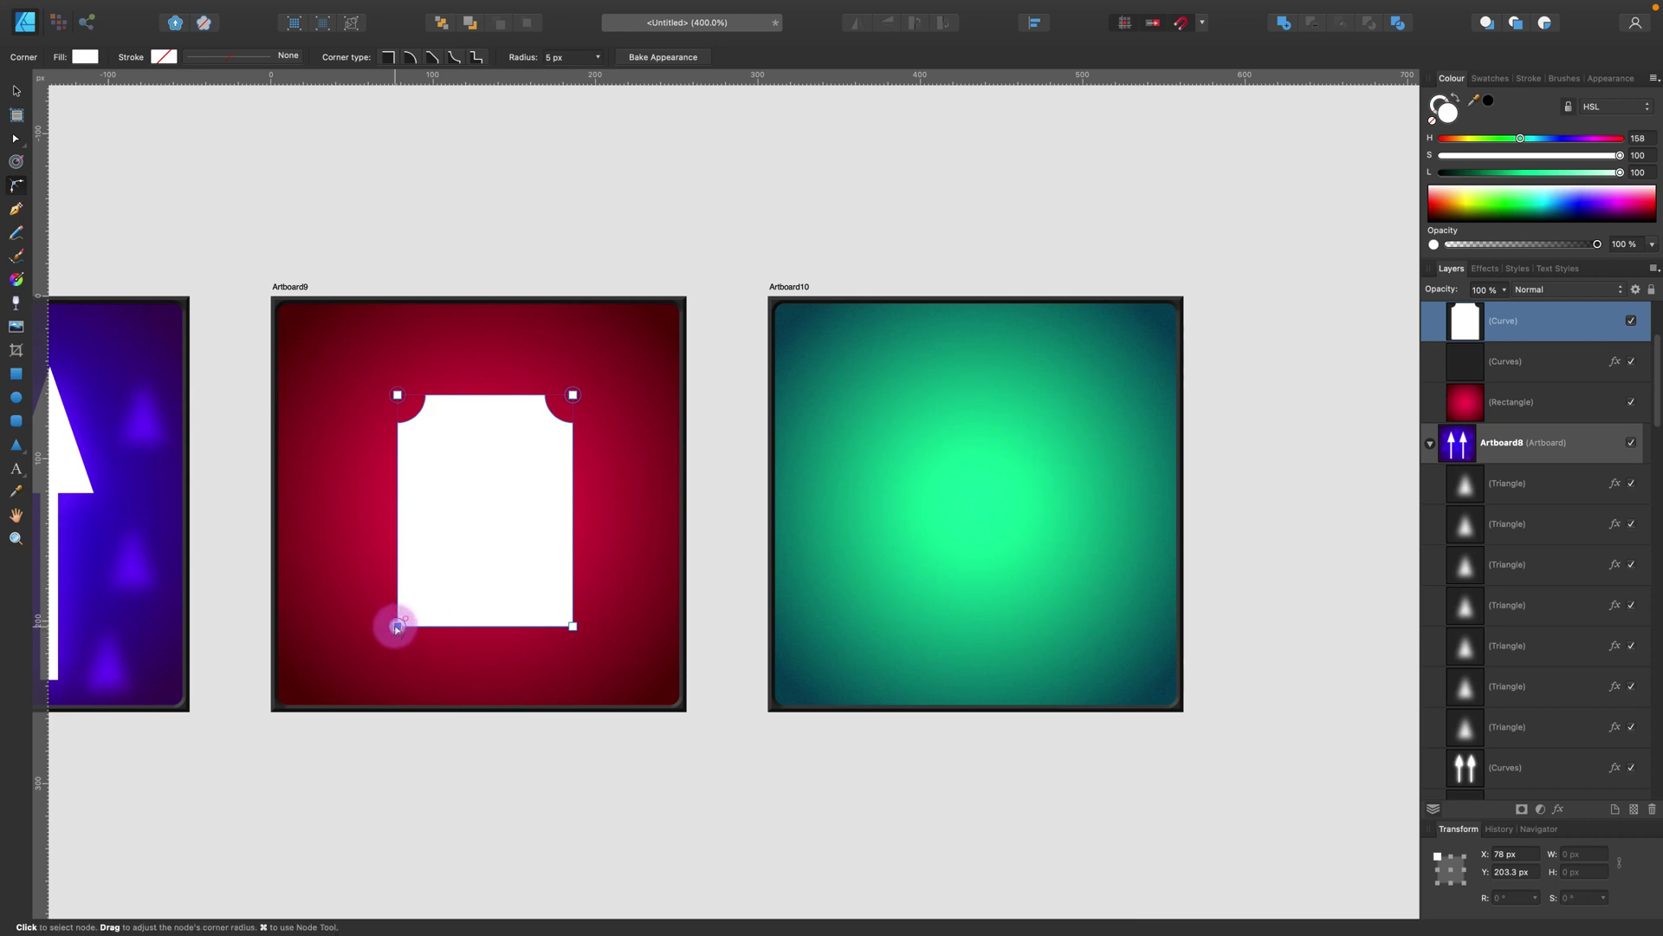
{"action": "left_click_drag", "start_coordinate": [460, 542], "coordinate": [595, 624]}
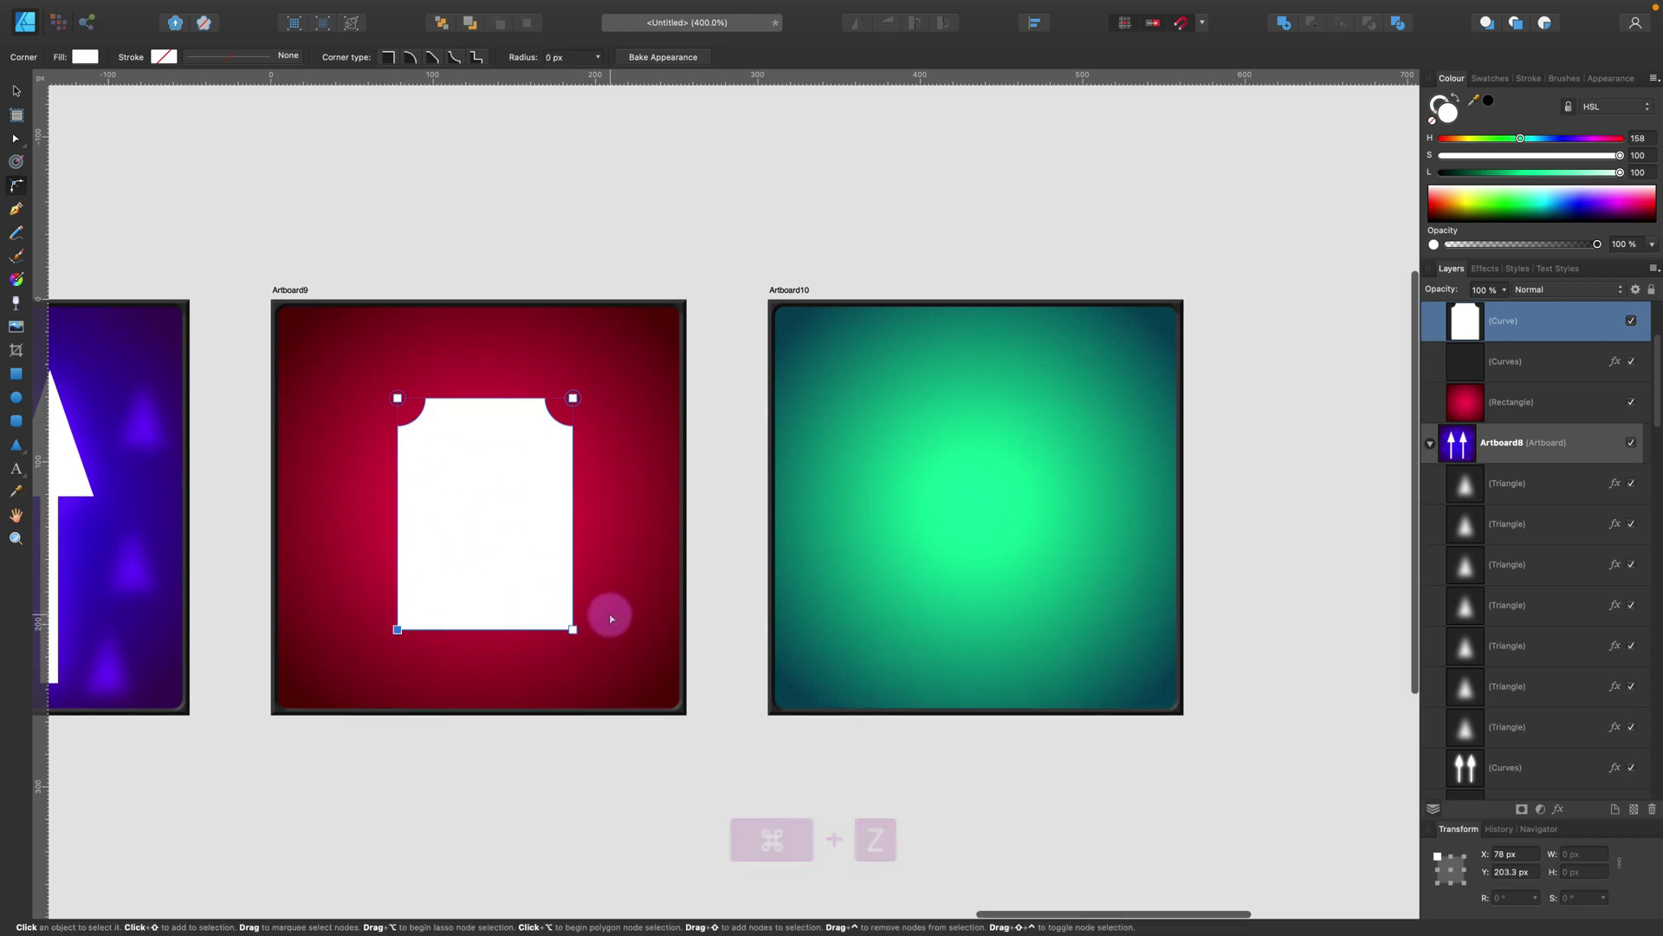
{"action": "left_click", "coordinate": [572, 629], "text": "shift+super"}
Step: Move the shield to the centre of the red tile
{"action": "left_click", "coordinate": [16, 91]}
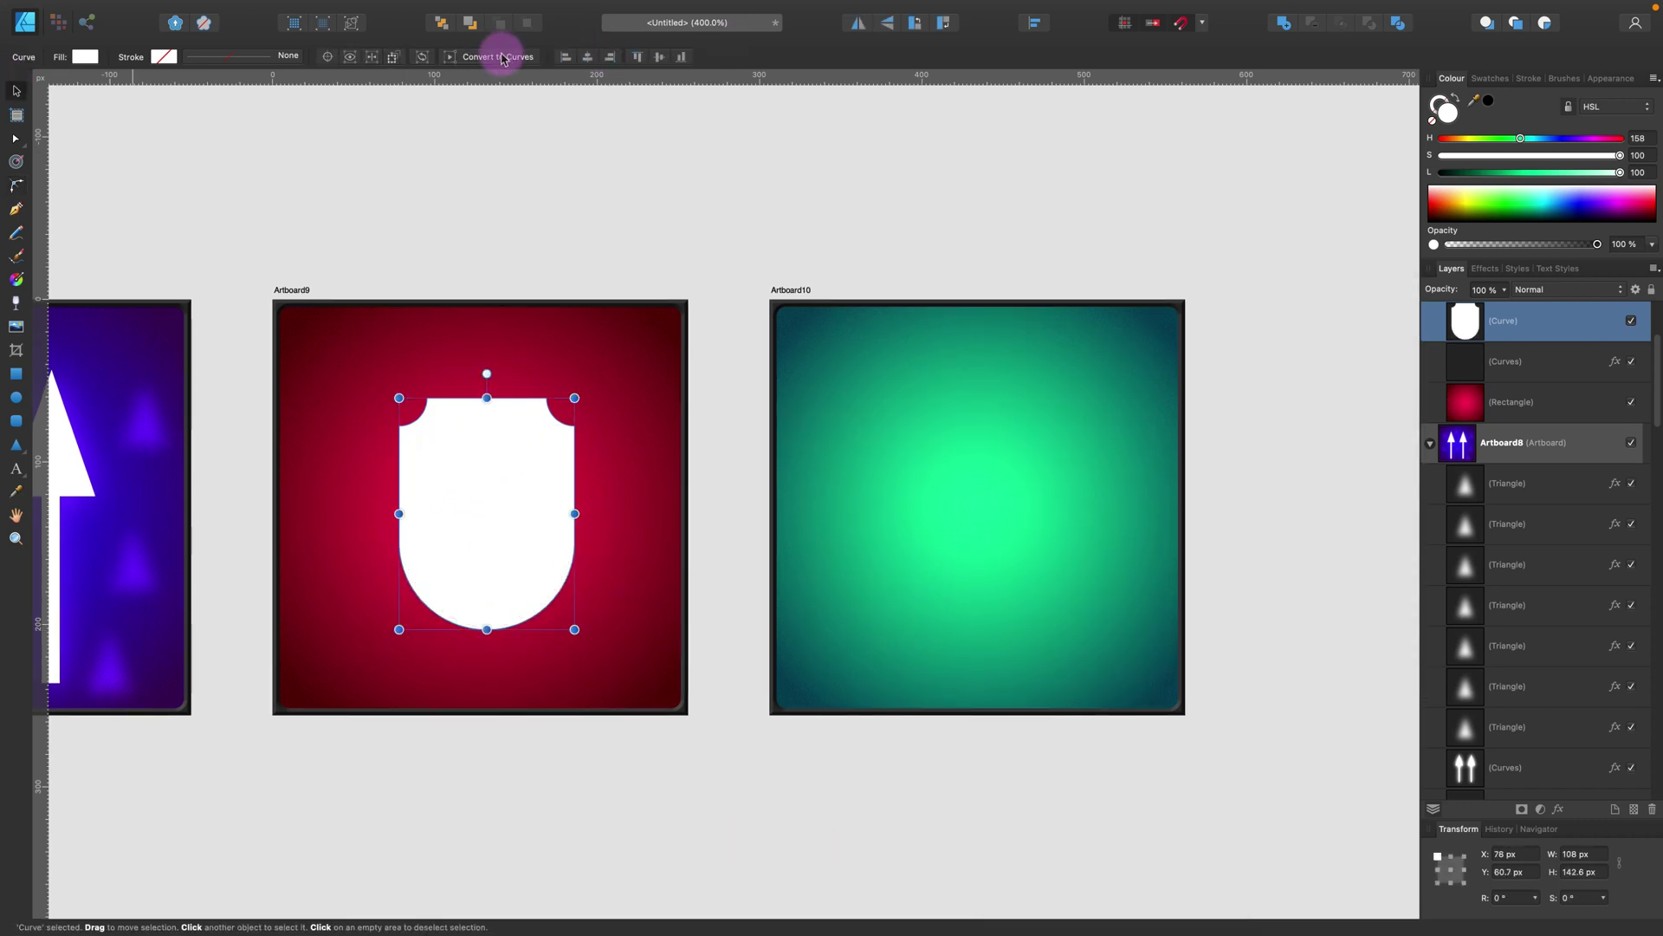
{"action": "left_click_drag", "start_coordinate": [481, 512], "coordinate": [490, 569]}
{"action": "scroll", "coordinate": [530, 584], "scroll_direction": "up", "scroll_amount": 1}
{"action": "left_click", "coordinate": [563, 568]}
Step: Give the shield a white Outer Glow with a radius of about 28.8 px and Overlay blend mode
{"action": "left_click", "coordinate": [1559, 810]}
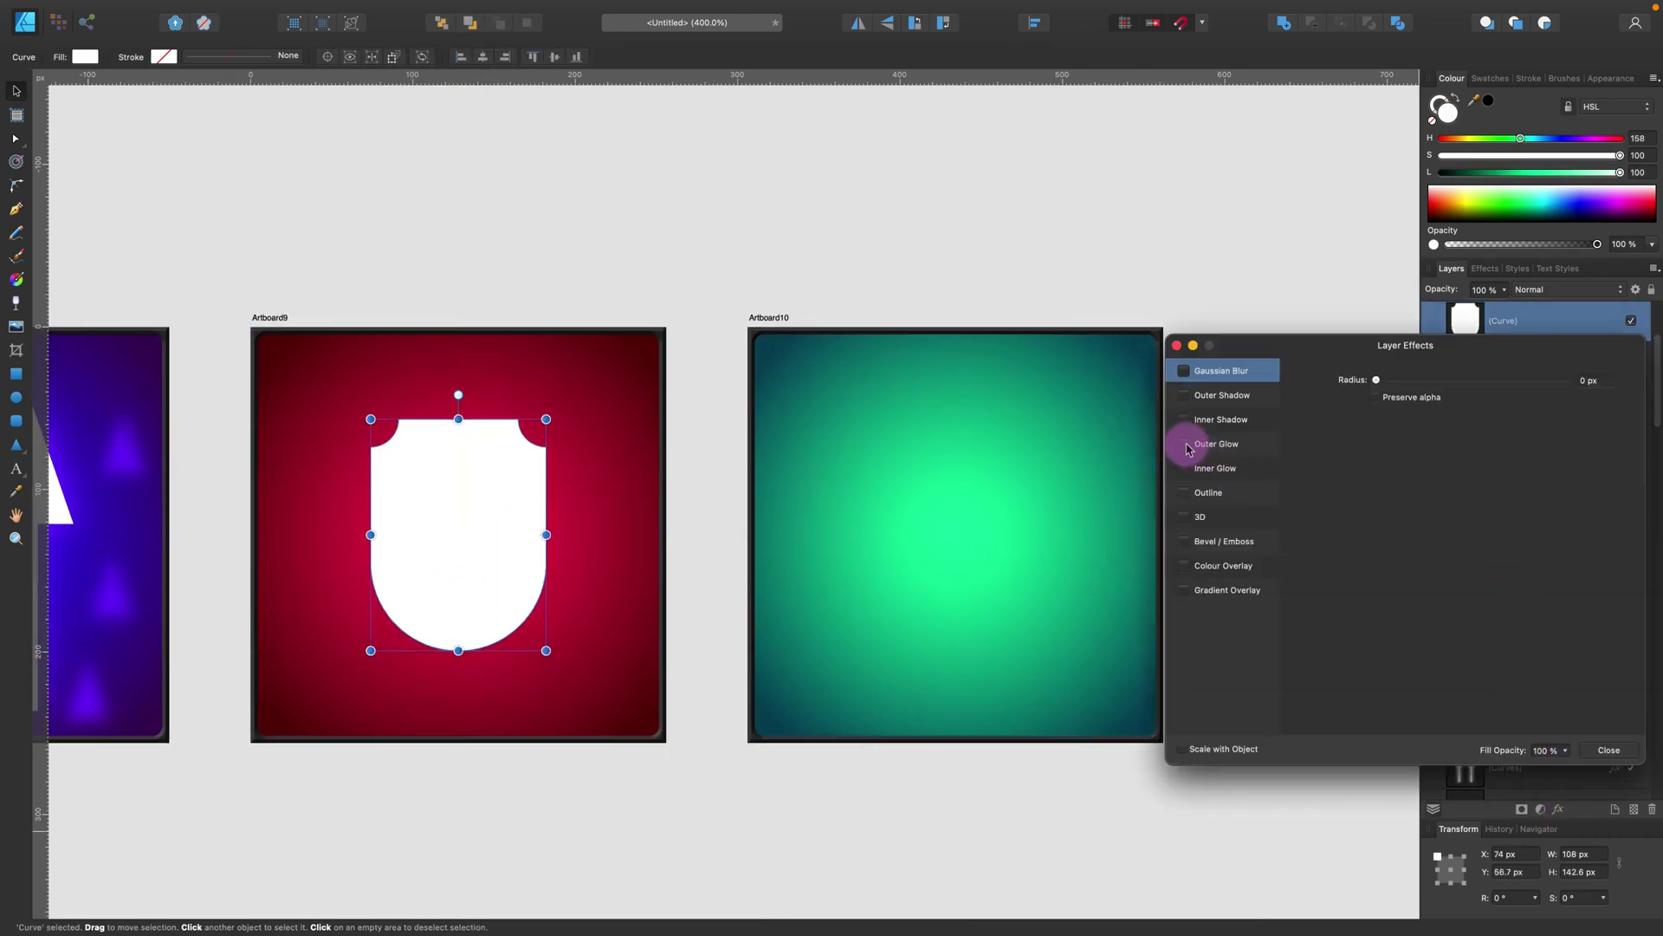
{"action": "left_click", "coordinate": [1183, 444]}
{"action": "left_click_drag", "start_coordinate": [1386, 419], "coordinate": [1494, 419]}
{"action": "left_click", "coordinate": [1434, 382]}
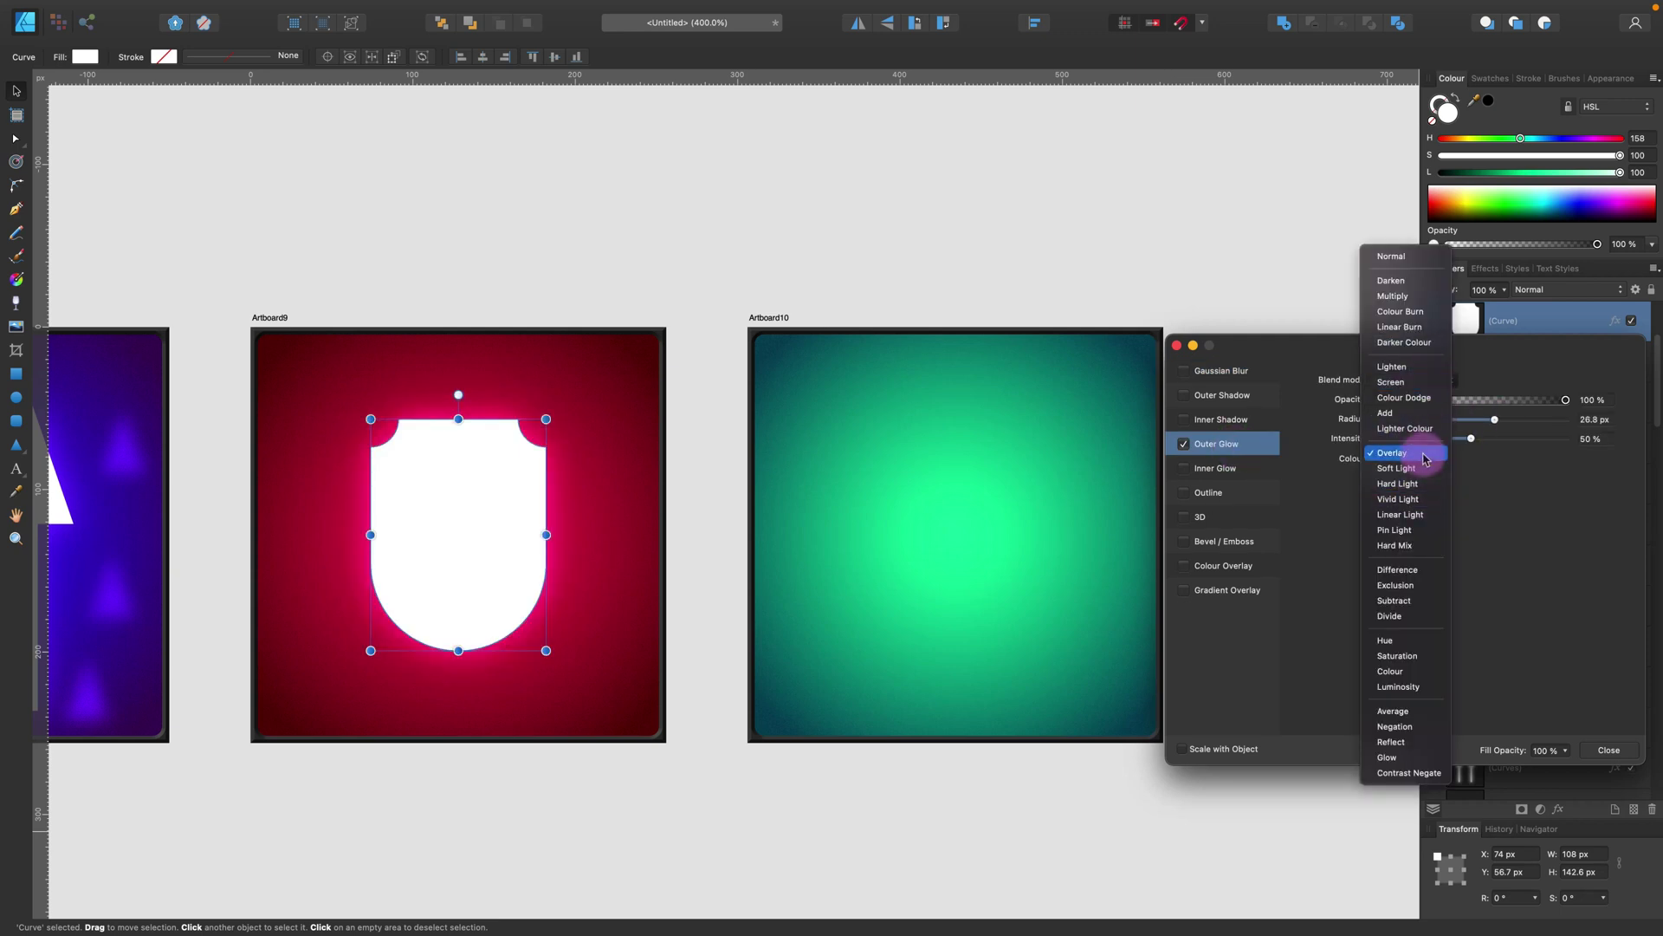
{"action": "left_click", "coordinate": [1395, 438]}
{"action": "left_click", "coordinate": [1609, 750]}
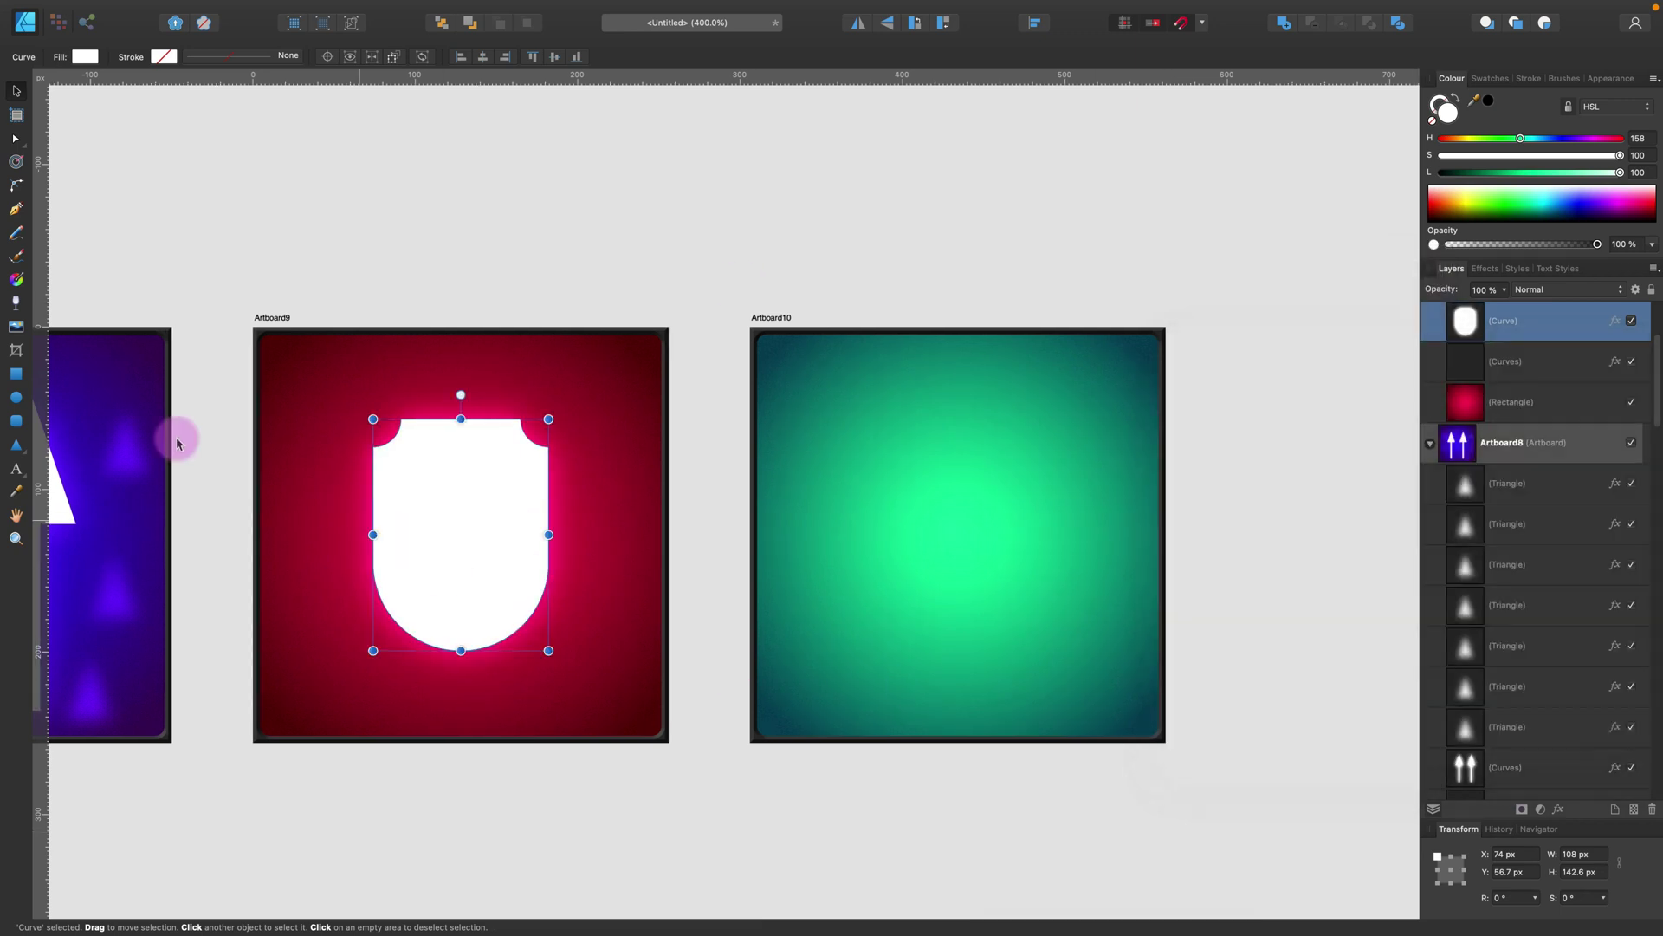
Step: Draw a white star about 165 px wide over the shield with 4 points and a 13% inner radius
{"action": "left_click", "coordinate": [16, 445]}
{"action": "left_click", "coordinate": [110, 542]}
{"action": "left_click", "coordinate": [483, 56]}
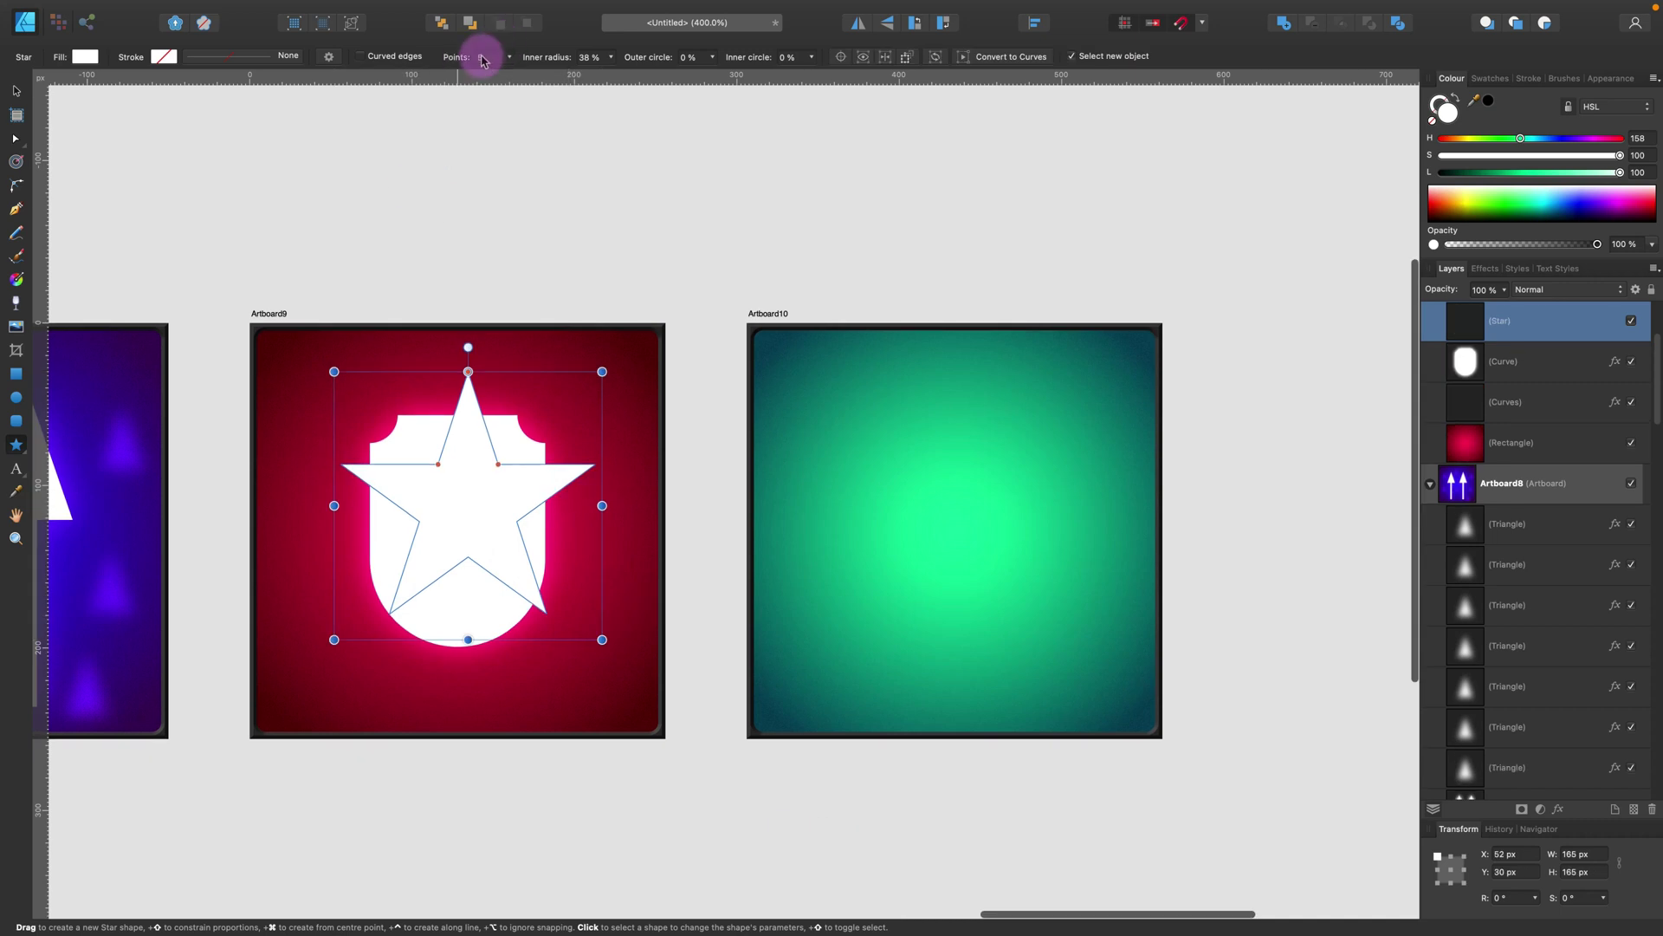
{"action": "type", "text": "4"}
{"action": "key", "text": "Return"}
{"action": "left_click_drag", "start_coordinate": [505, 470], "coordinate": [481, 493]}
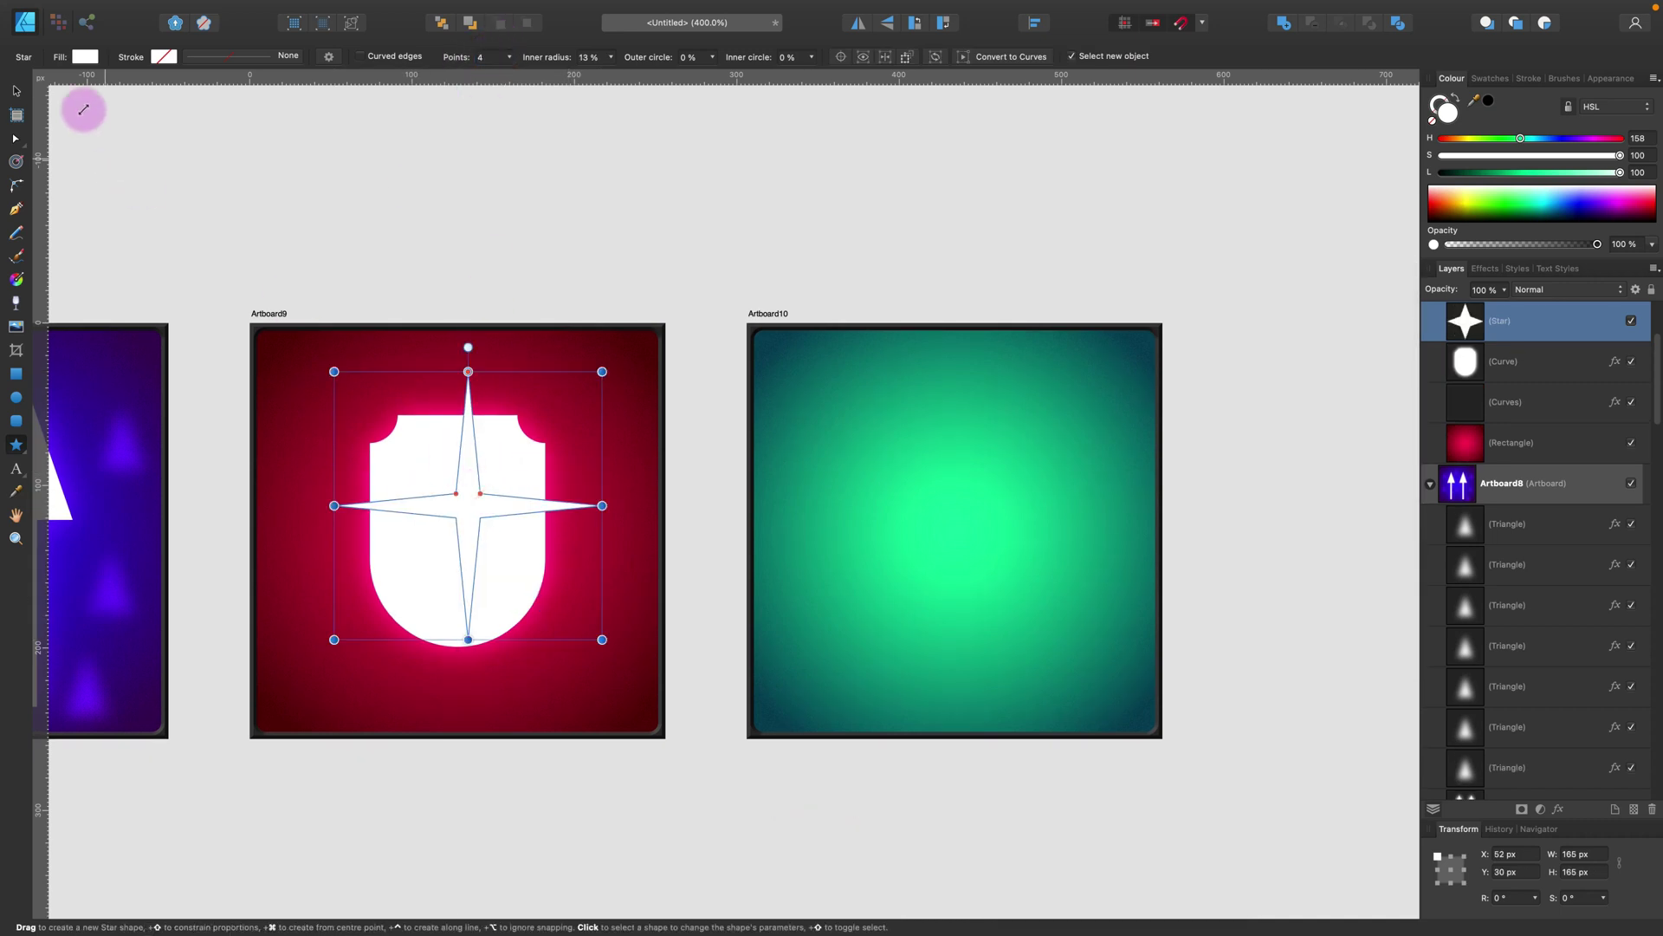
Step: Shrink the star and place it at the shield's upper left, with a smaller copy at the lower right
{"action": "left_click", "coordinate": [17, 90]}
{"action": "left_click_drag", "start_coordinate": [602, 640], "coordinate": [507, 544]}
{"action": "mouse_move", "coordinate": [429, 447]}
{"action": "left_mouse_down"}
{"action": "mouse_move", "coordinate": [350, 407]}
{"action": "mouse_move", "coordinate": [357, 381]}
{"action": "mouse_move", "coordinate": [624, 642]}
{"action": "mouse_move", "coordinate": [589, 639]}
{"action": "left_mouse_up"}
{"action": "mouse_move", "coordinate": [668, 744]}
{"action": "left_mouse_down"}
{"action": "mouse_move", "coordinate": [609, 658]}
{"action": "mouse_move", "coordinate": [603, 672]}
{"action": "left_mouse_up"}
{"action": "left_click_drag", "start_coordinate": [572, 620], "coordinate": [575, 652]}
Step: Apply a Gaussian Blur of about 3.9 px to both stars and set their blend mode to Overlay
{"action": "left_click", "coordinate": [353, 403], "text": "shift"}
{"action": "left_click", "coordinate": [1559, 810]}
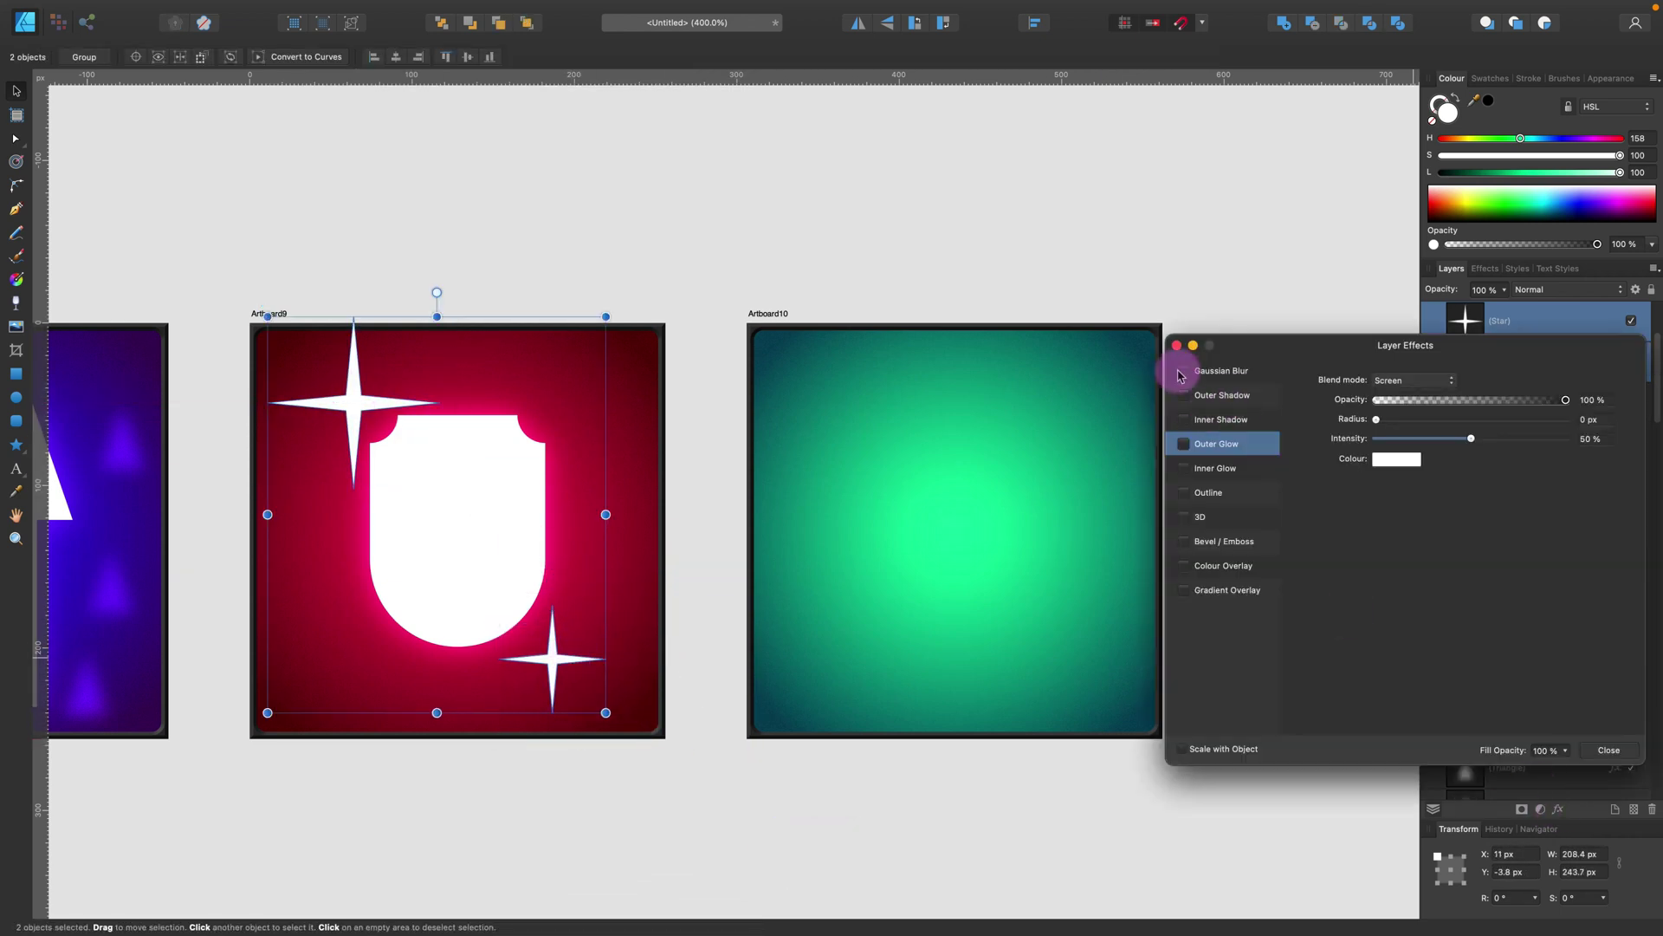
{"action": "left_click", "coordinate": [1221, 371]}
{"action": "left_click", "coordinate": [1431, 381]}
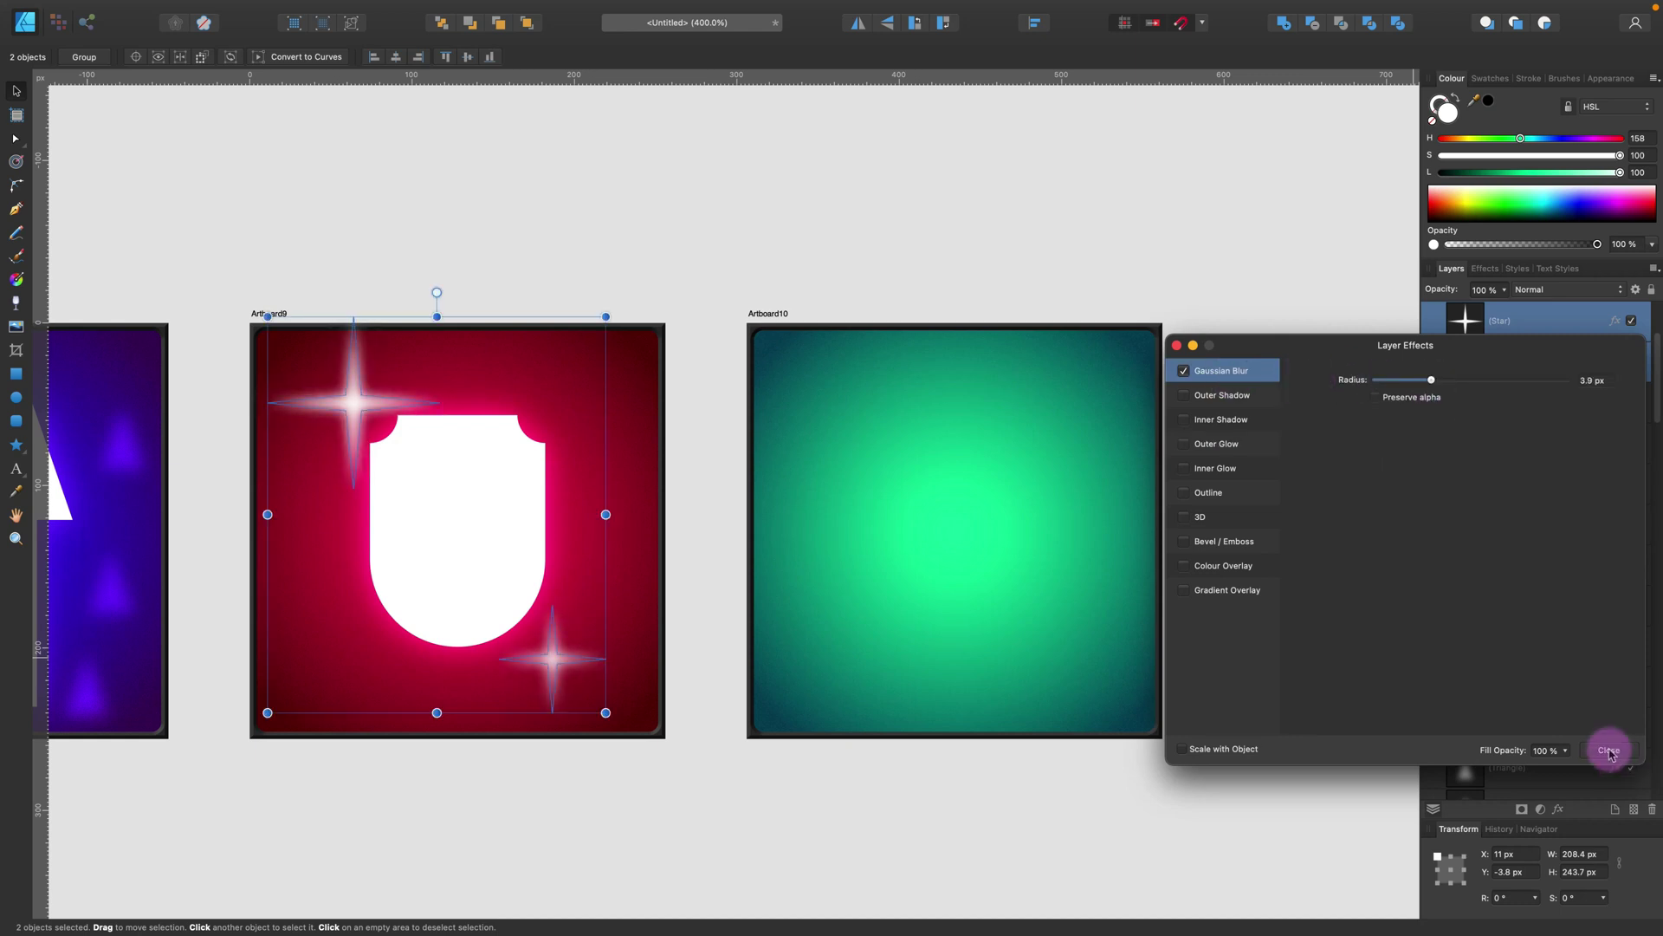
{"action": "left_click", "coordinate": [1610, 752]}
{"action": "left_click", "coordinate": [1589, 289]}
{"action": "left_click", "coordinate": [1559, 476]}
{"action": "left_click", "coordinate": [719, 178]}
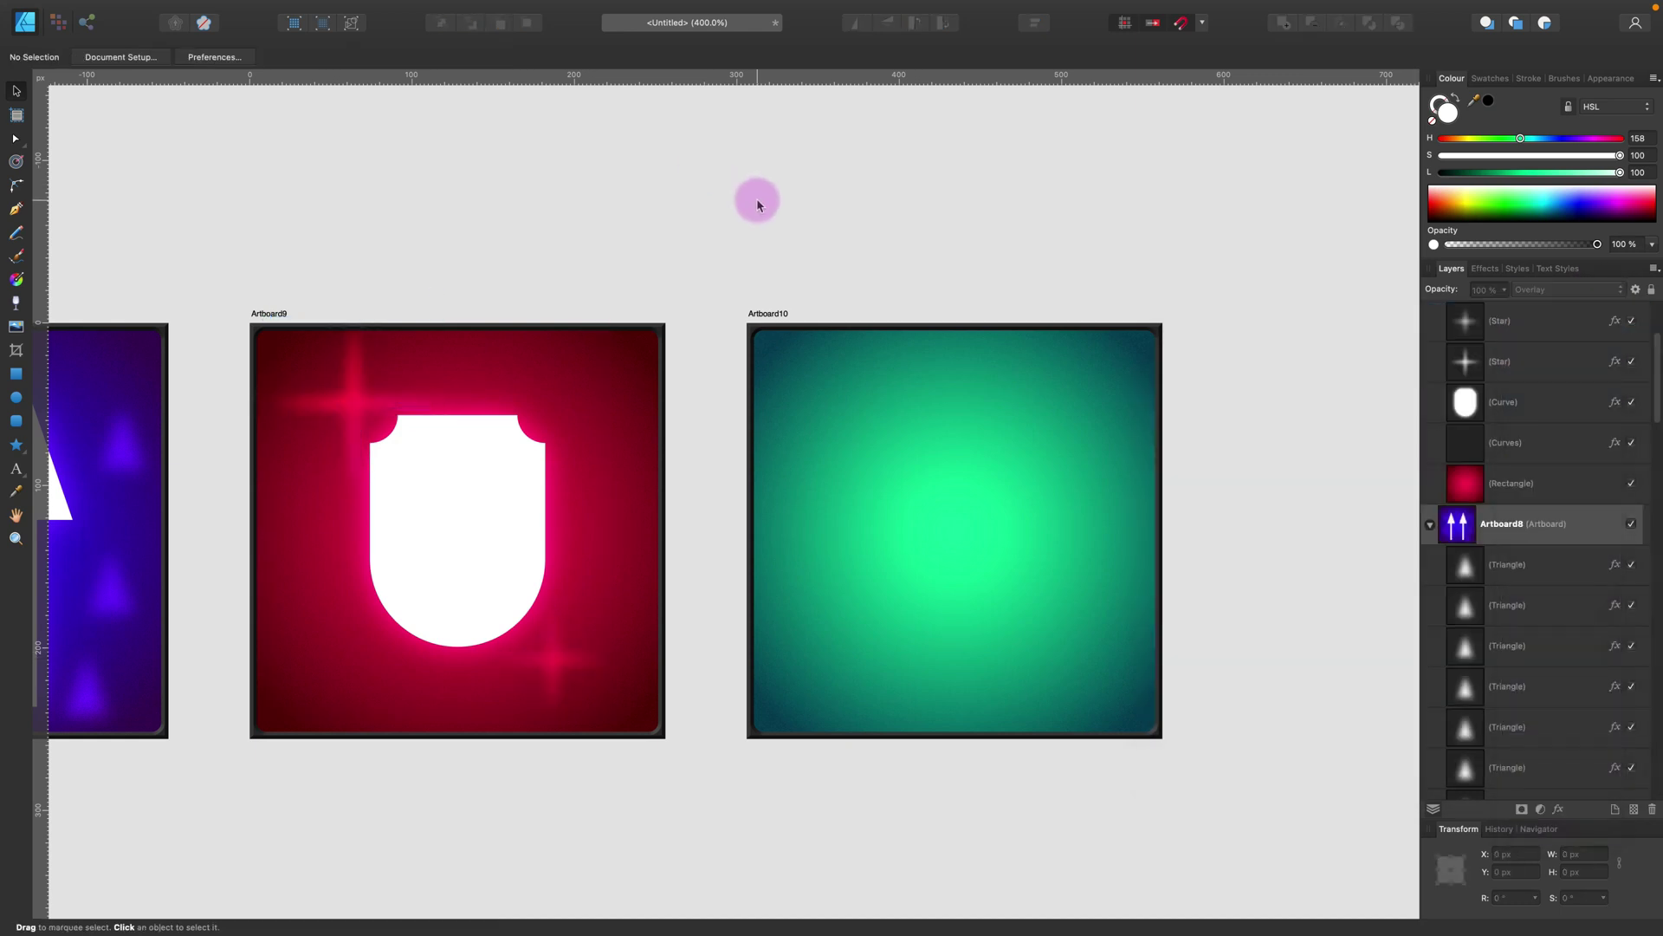
Step: Draw a white elliptical speech bubble about 162 × 125 px in the teal tile, with tail height 23% and tail end position 6%
{"action": "key", "text": "space"}
{"action": "left_click_drag", "start_coordinate": [377, 516], "coordinate": [564, 457]}
{"action": "left_click_drag", "start_coordinate": [1211, 498], "coordinate": [700, 558]}
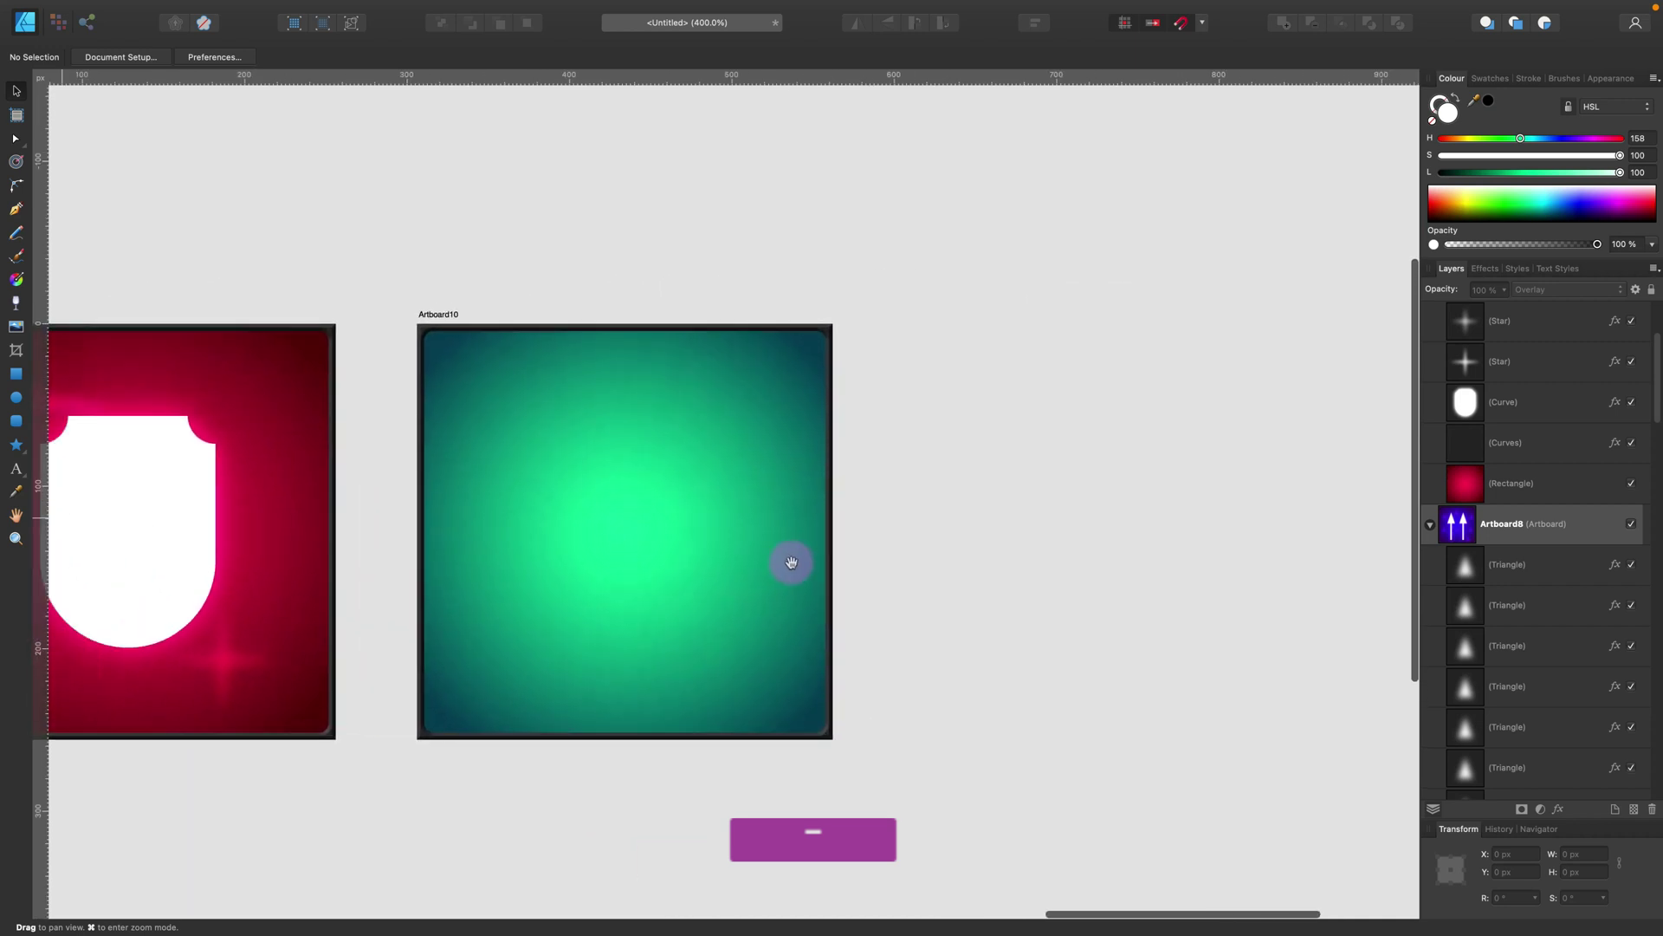
{"action": "left_click", "coordinate": [20, 449]}
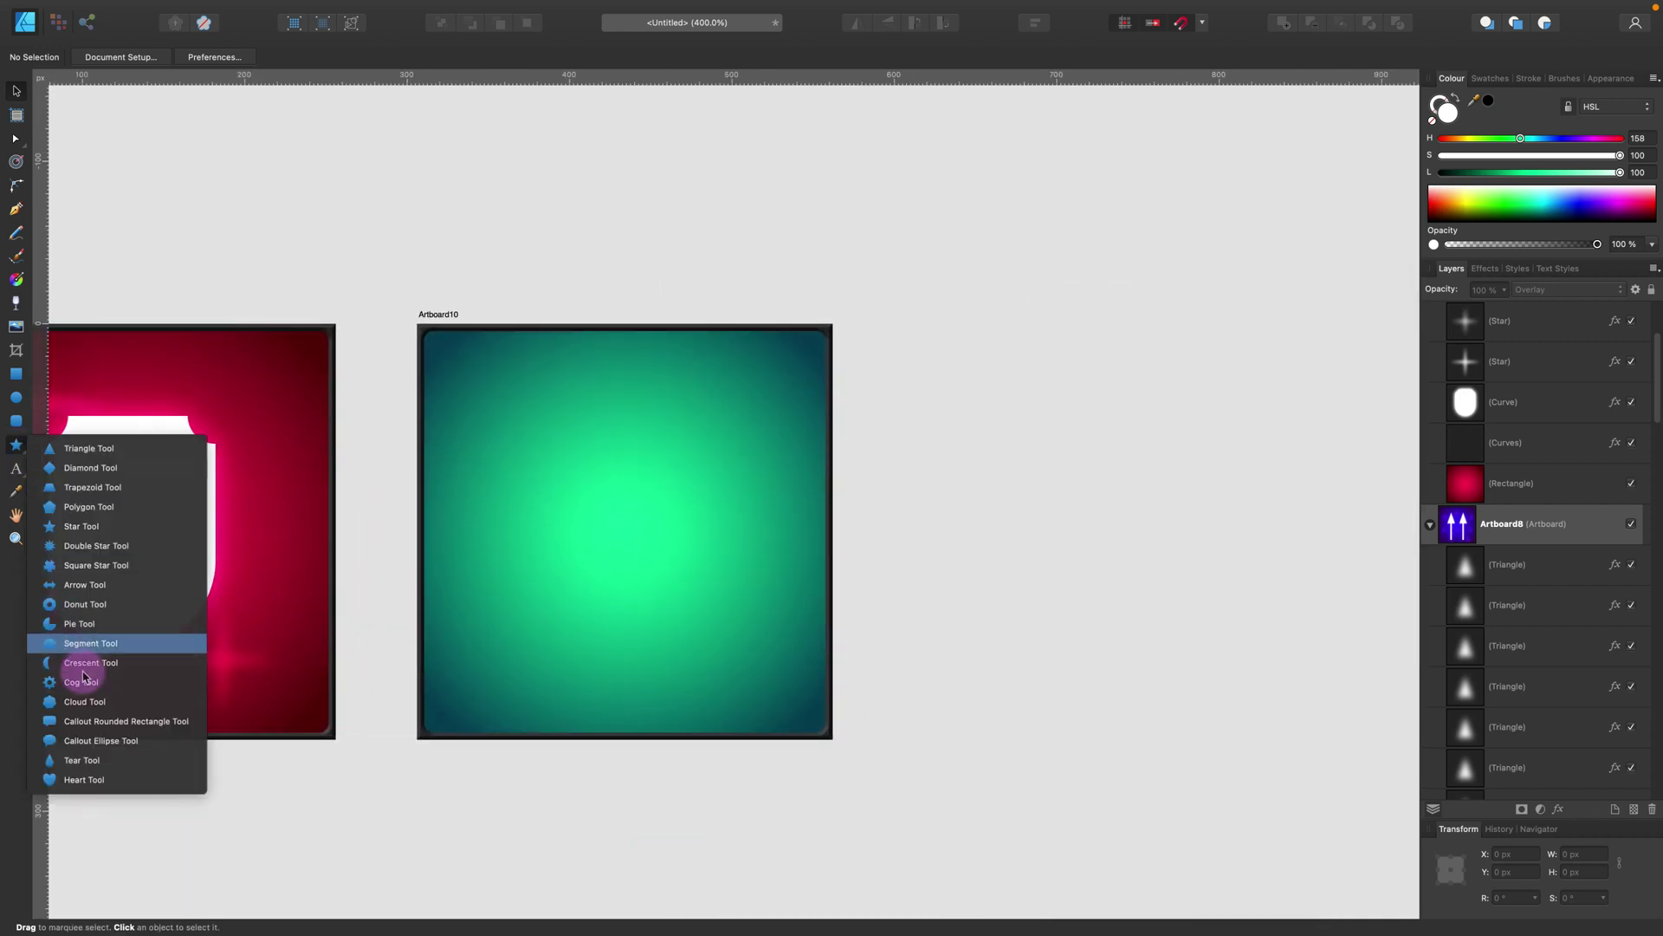
{"action": "left_click", "coordinate": [114, 745]}
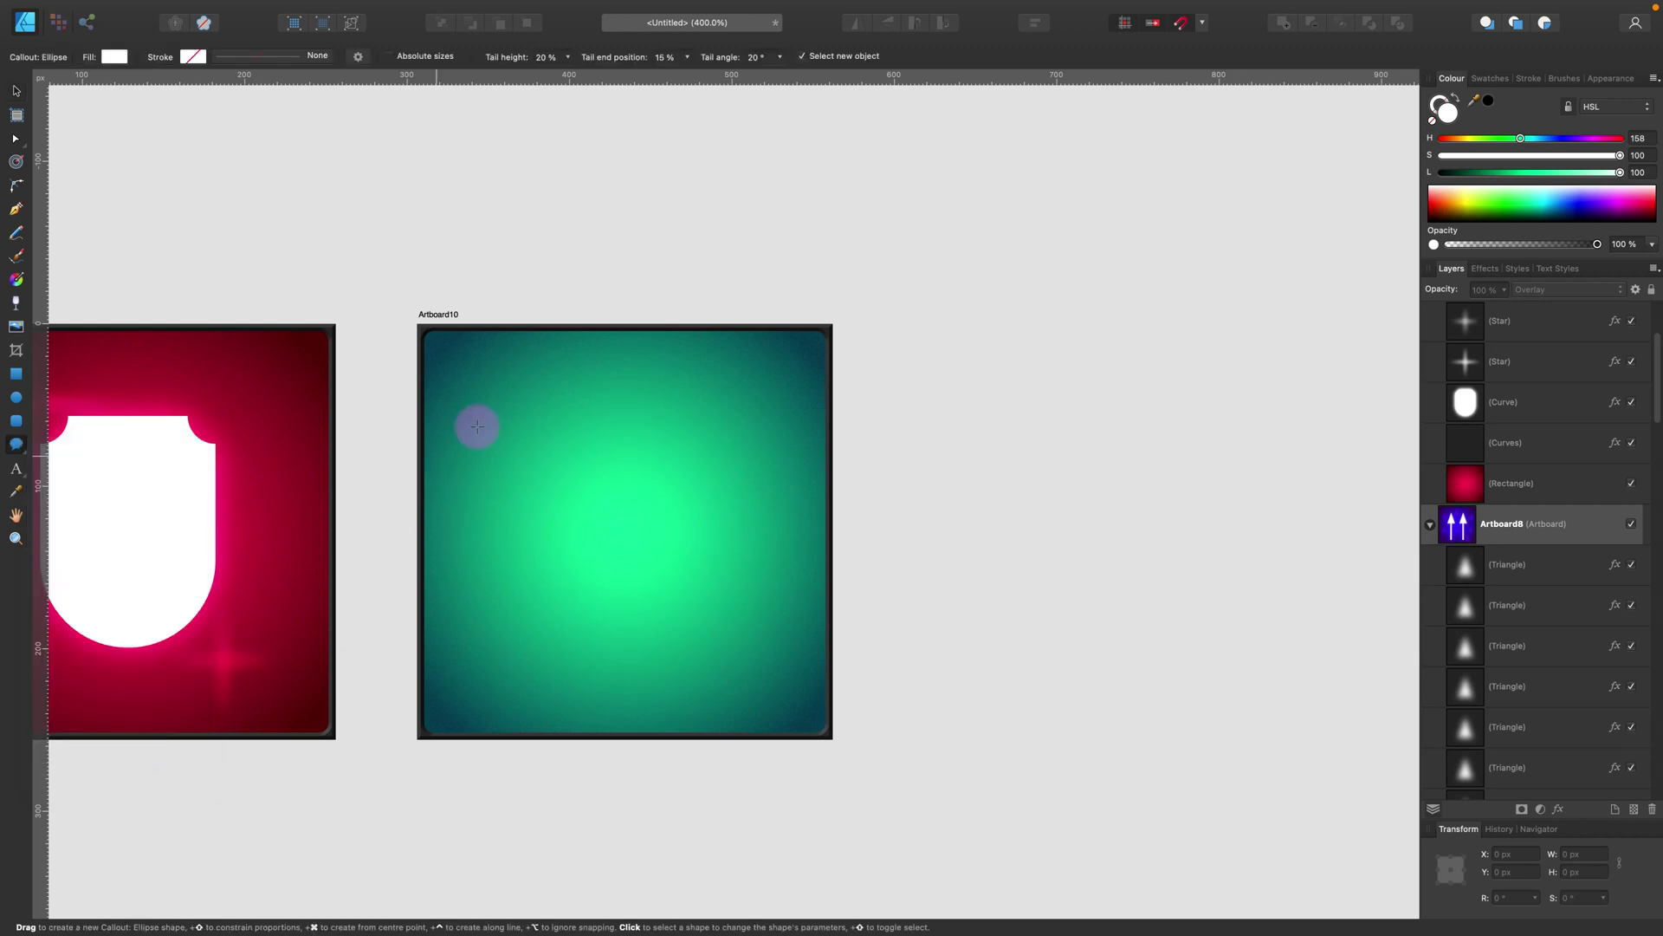
{"action": "left_click_drag", "start_coordinate": [496, 403], "coordinate": [760, 606]}
{"action": "left_click_drag", "start_coordinate": [537, 606], "coordinate": [511, 606]}
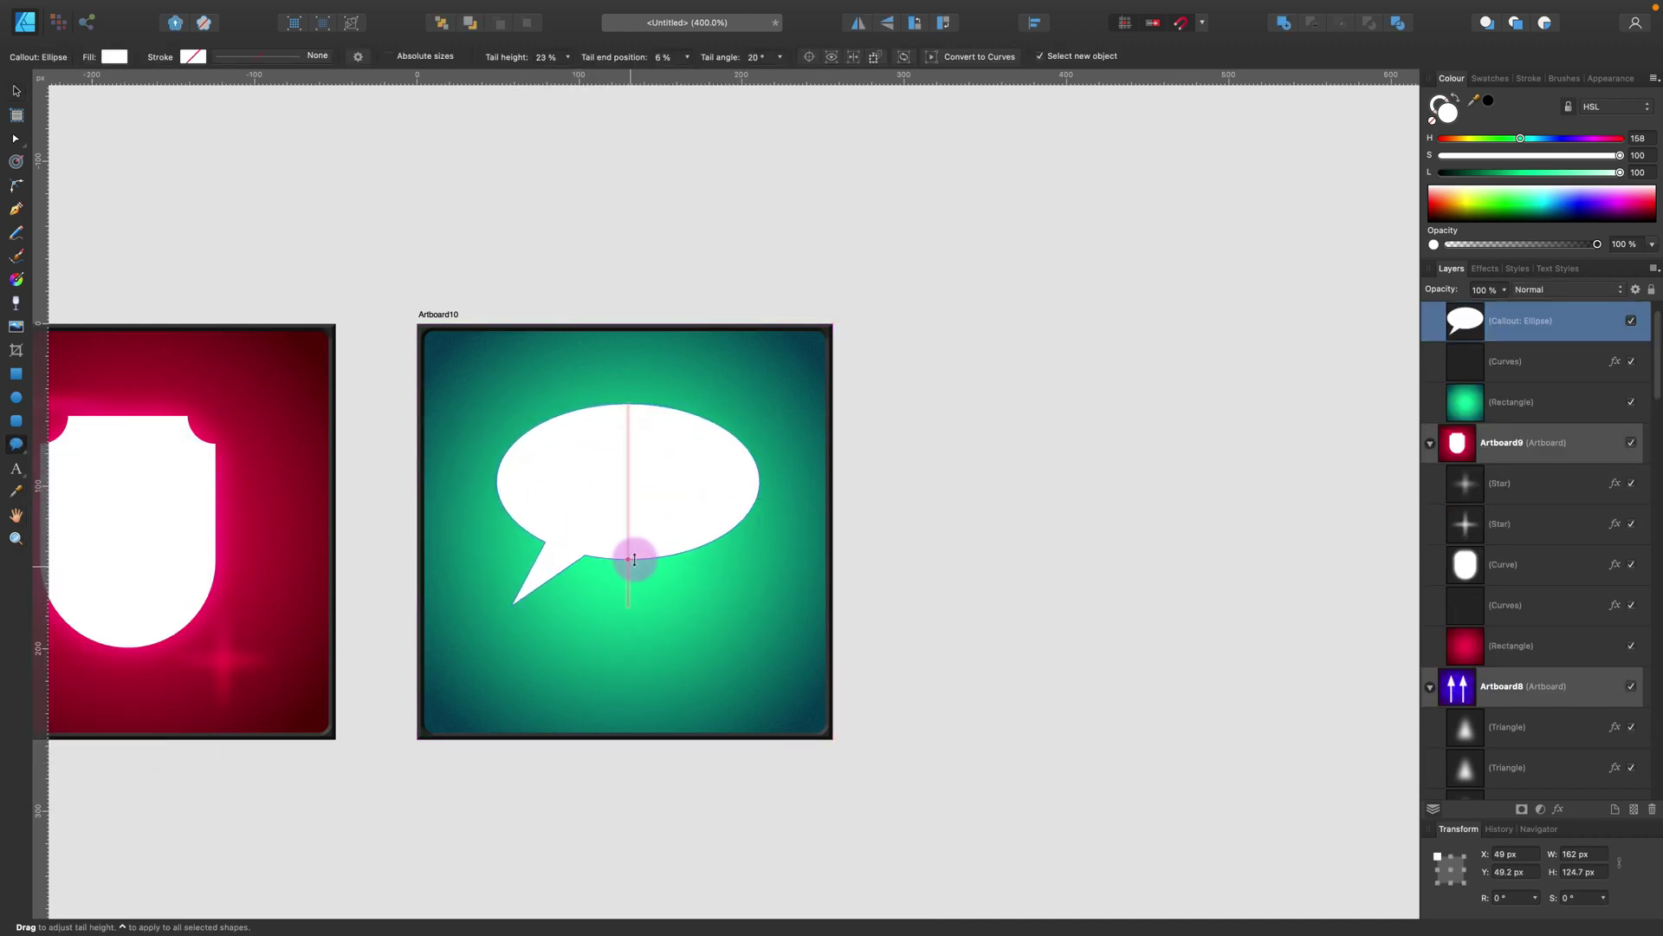
Step: Rotate the speech bubble about 15° clockwise, enlarge it to about 176 × 136 px and reposition it in the tile
{"action": "left_click", "coordinate": [18, 91]}
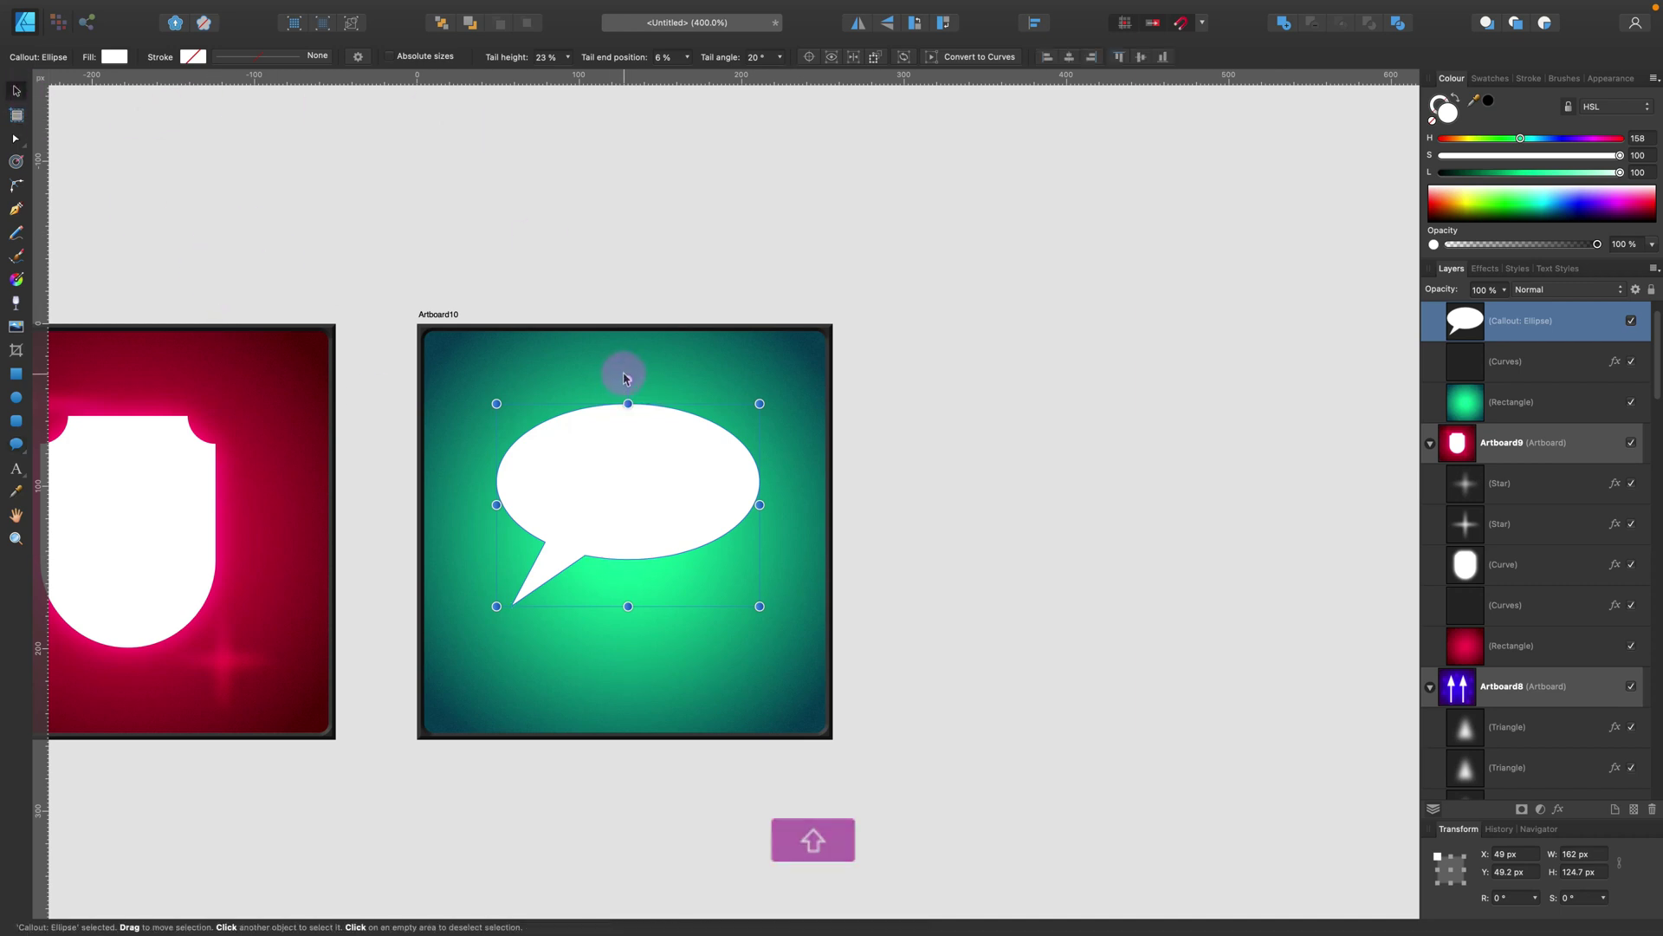
{"action": "left_click_drag", "start_coordinate": [627, 378], "coordinate": [662, 372]}
{"action": "left_click_drag", "start_coordinate": [729, 637], "coordinate": [750, 661]}
{"action": "left_click_drag", "start_coordinate": [670, 537], "coordinate": [661, 553]}
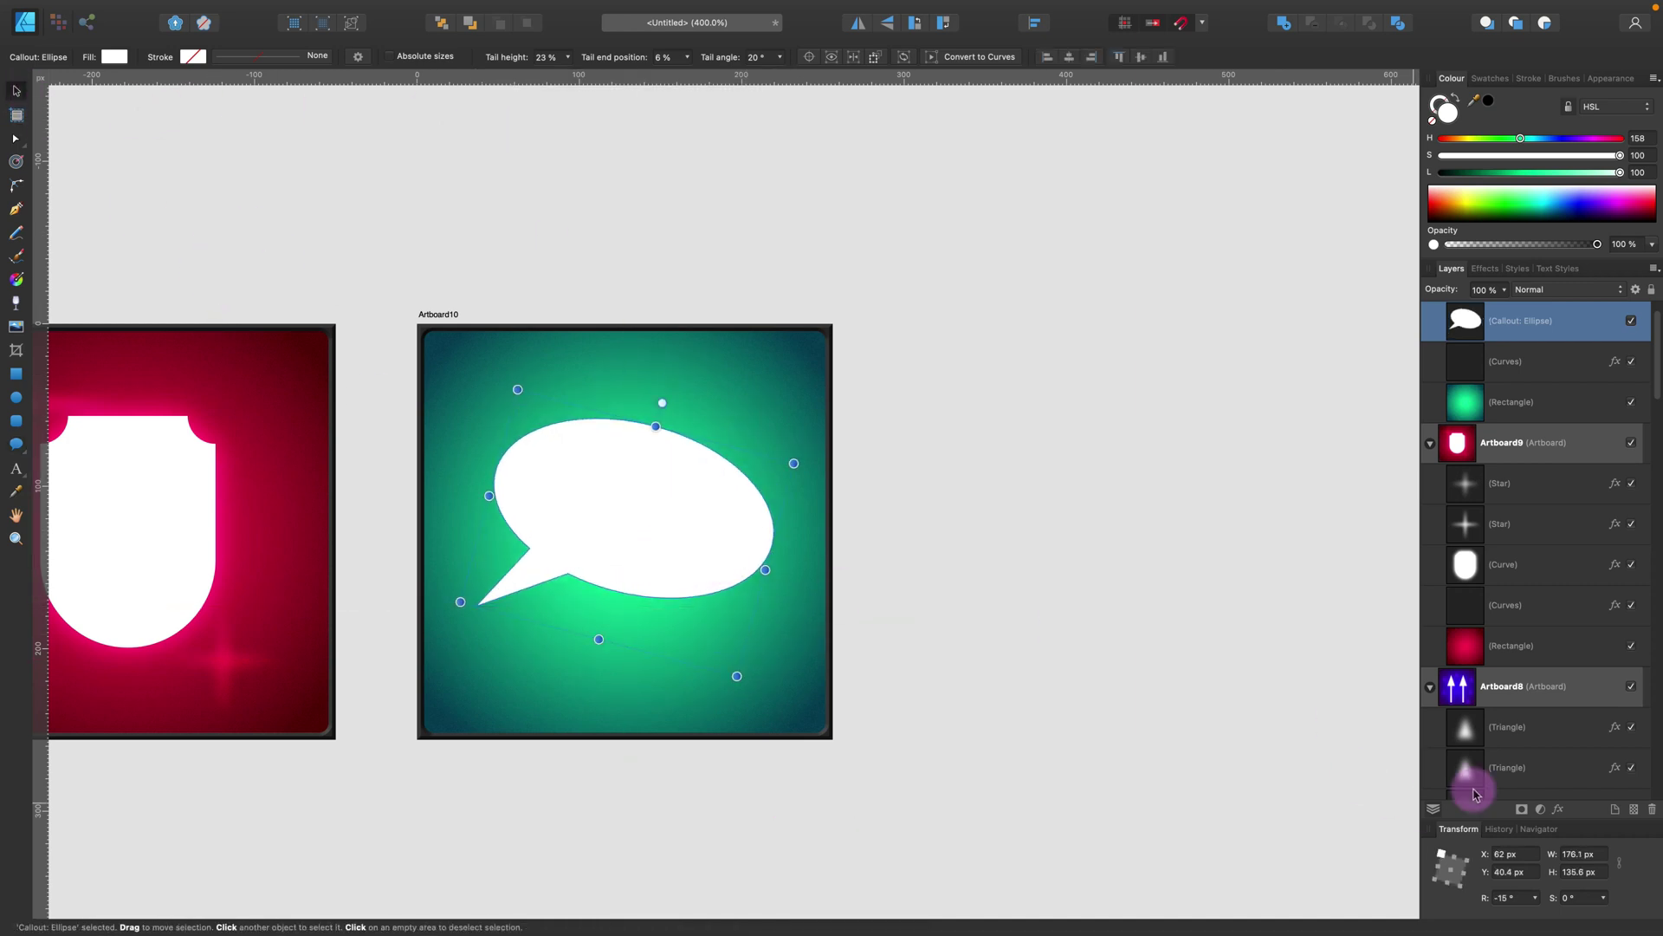
Step: Give the speech bubble a white Outer Glow with a radius of about 28.9 px and Overlay blend mode, and nudge it upward
{"action": "left_click", "coordinate": [1560, 810]}
{"action": "left_click", "coordinate": [1183, 444]}
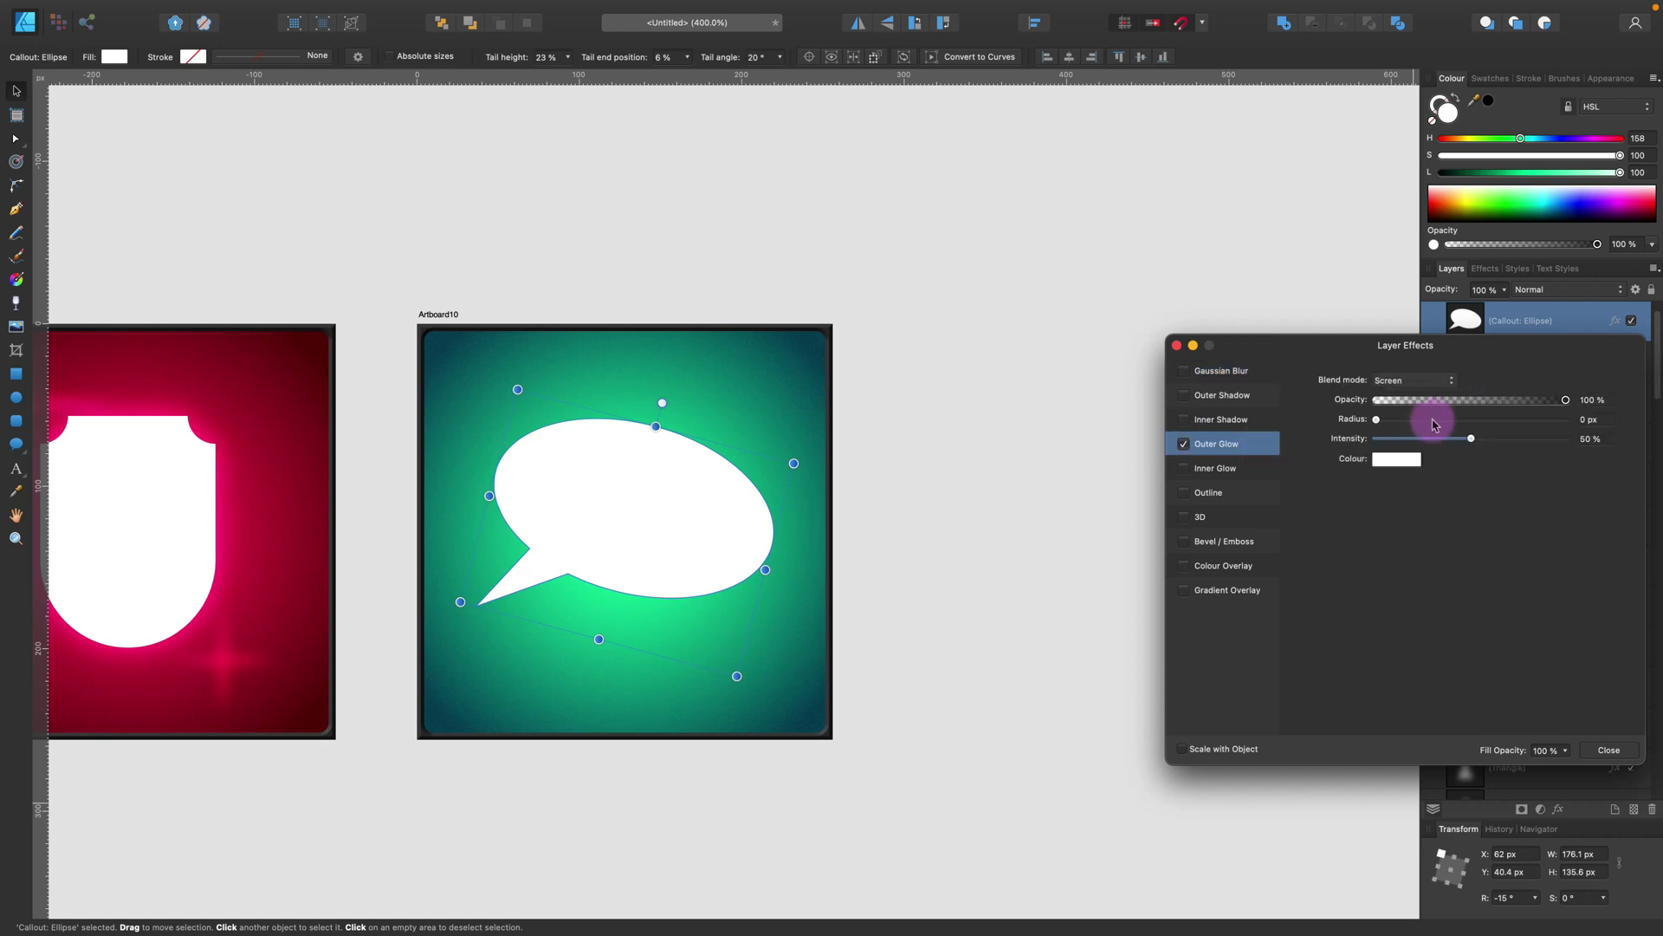
{"action": "left_click_drag", "start_coordinate": [1430, 419], "coordinate": [1500, 419]}
{"action": "left_click", "coordinate": [1395, 379]}
{"action": "left_click", "coordinate": [1405, 453]}
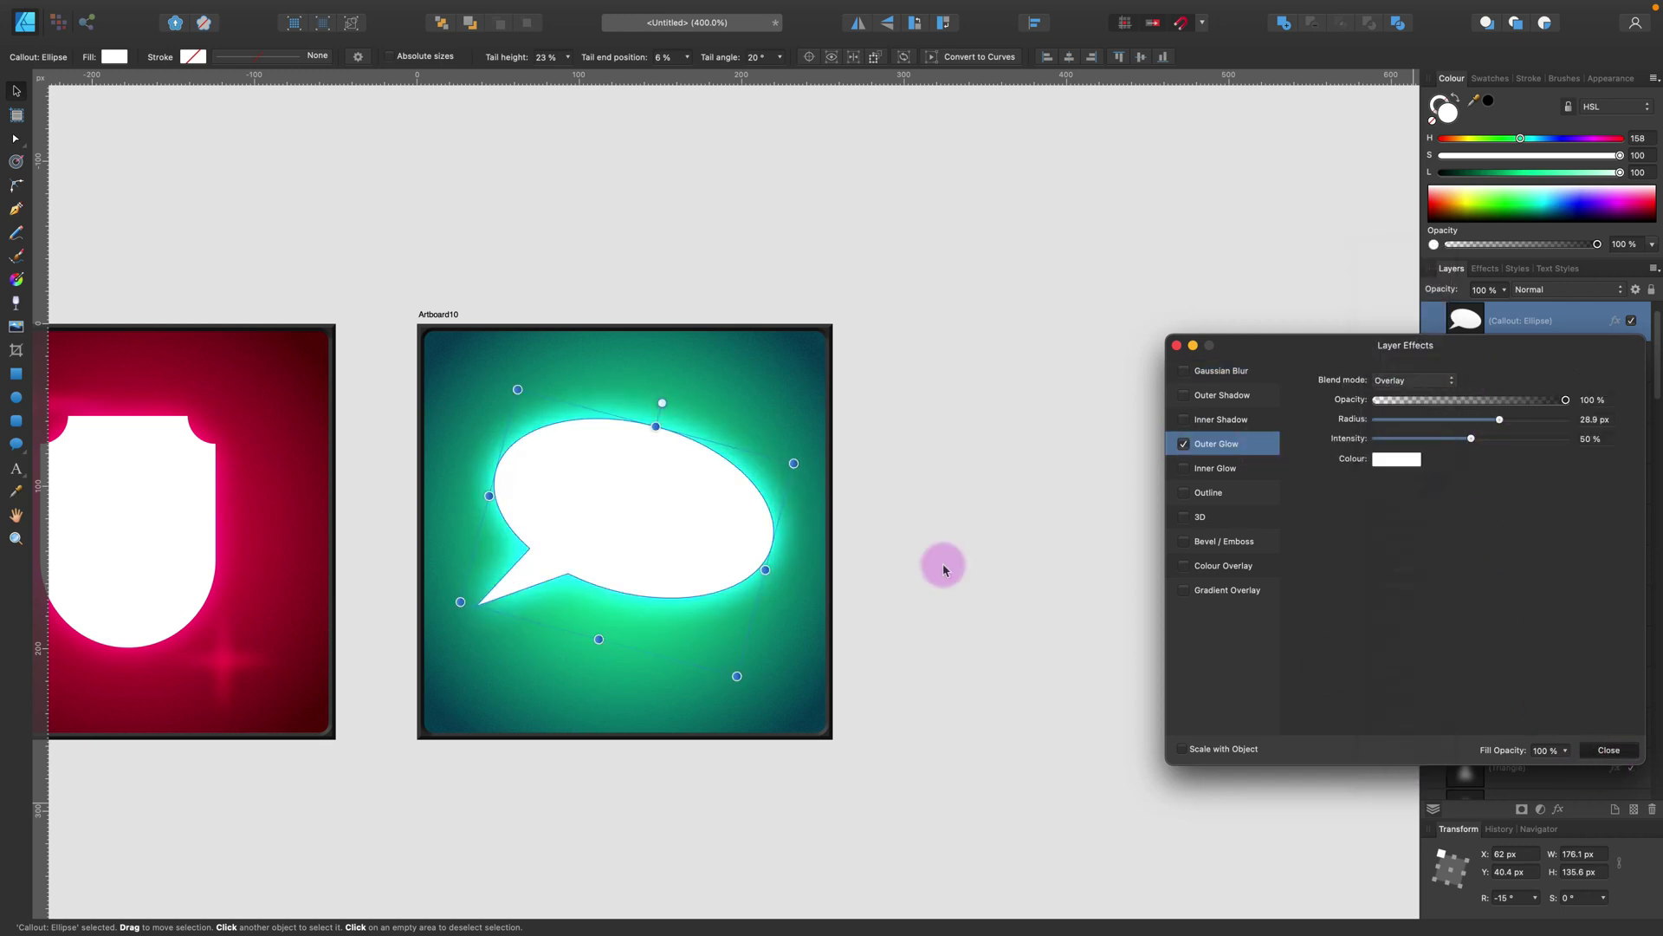
{"action": "key", "text": "Return"}
{"action": "left_click", "coordinate": [976, 516]}
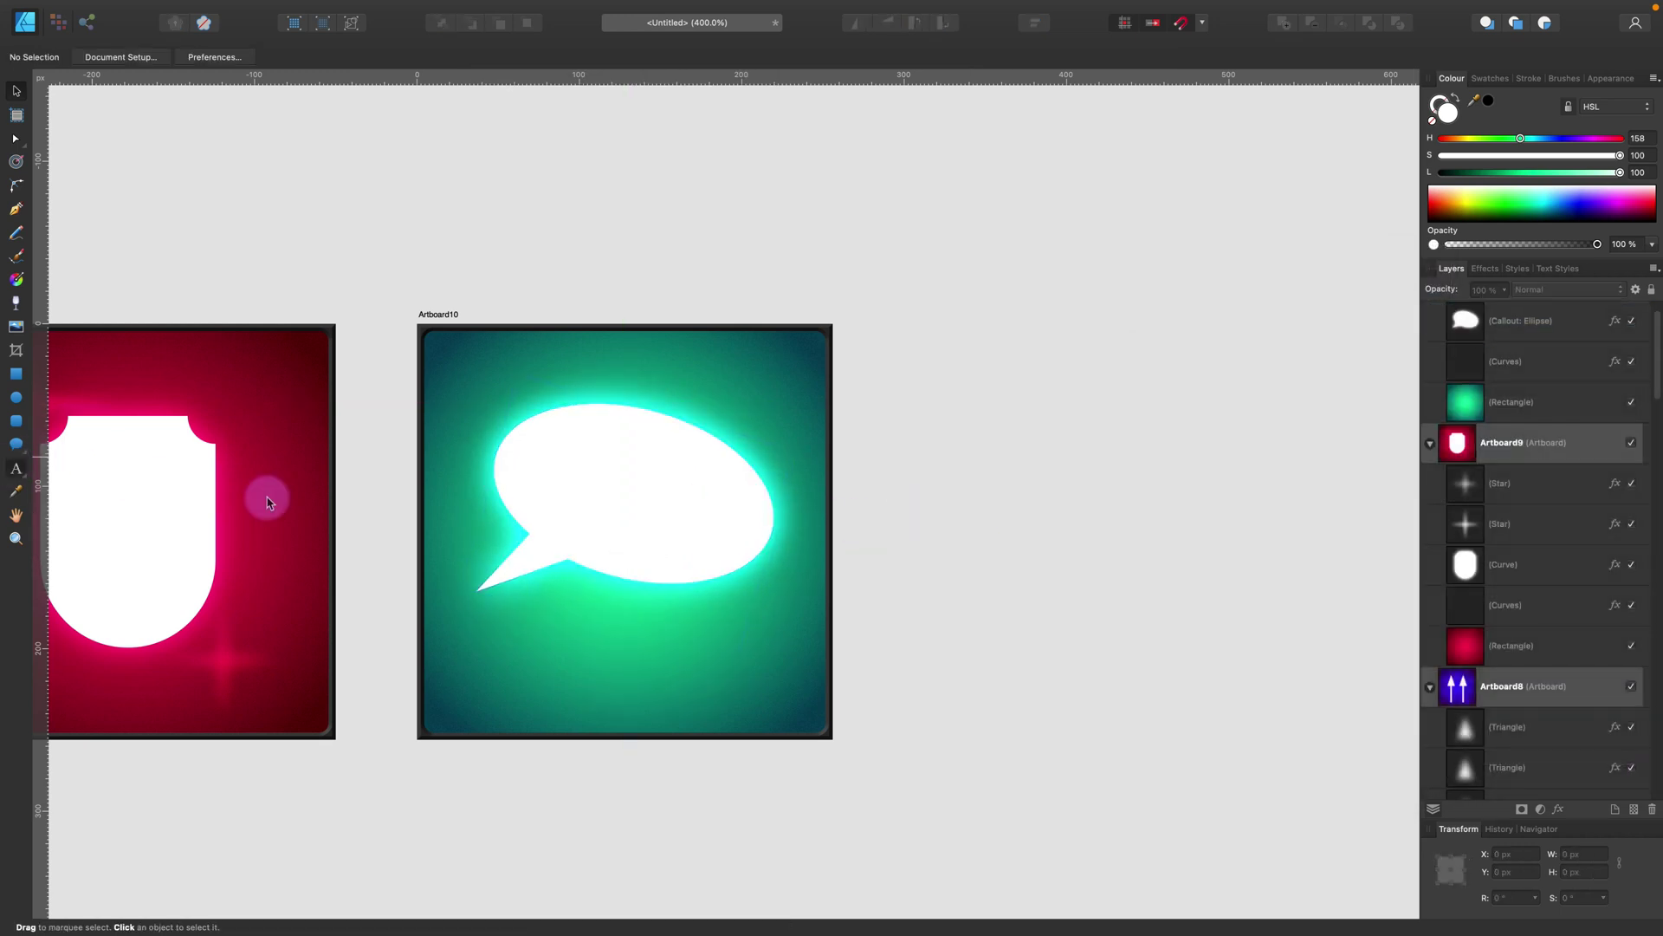
Step: Add a "?" below the speech bubble in Arial Rounded MT Bold
{"action": "left_click", "coordinate": [598, 617]}
{"action": "type", "text": "?"}
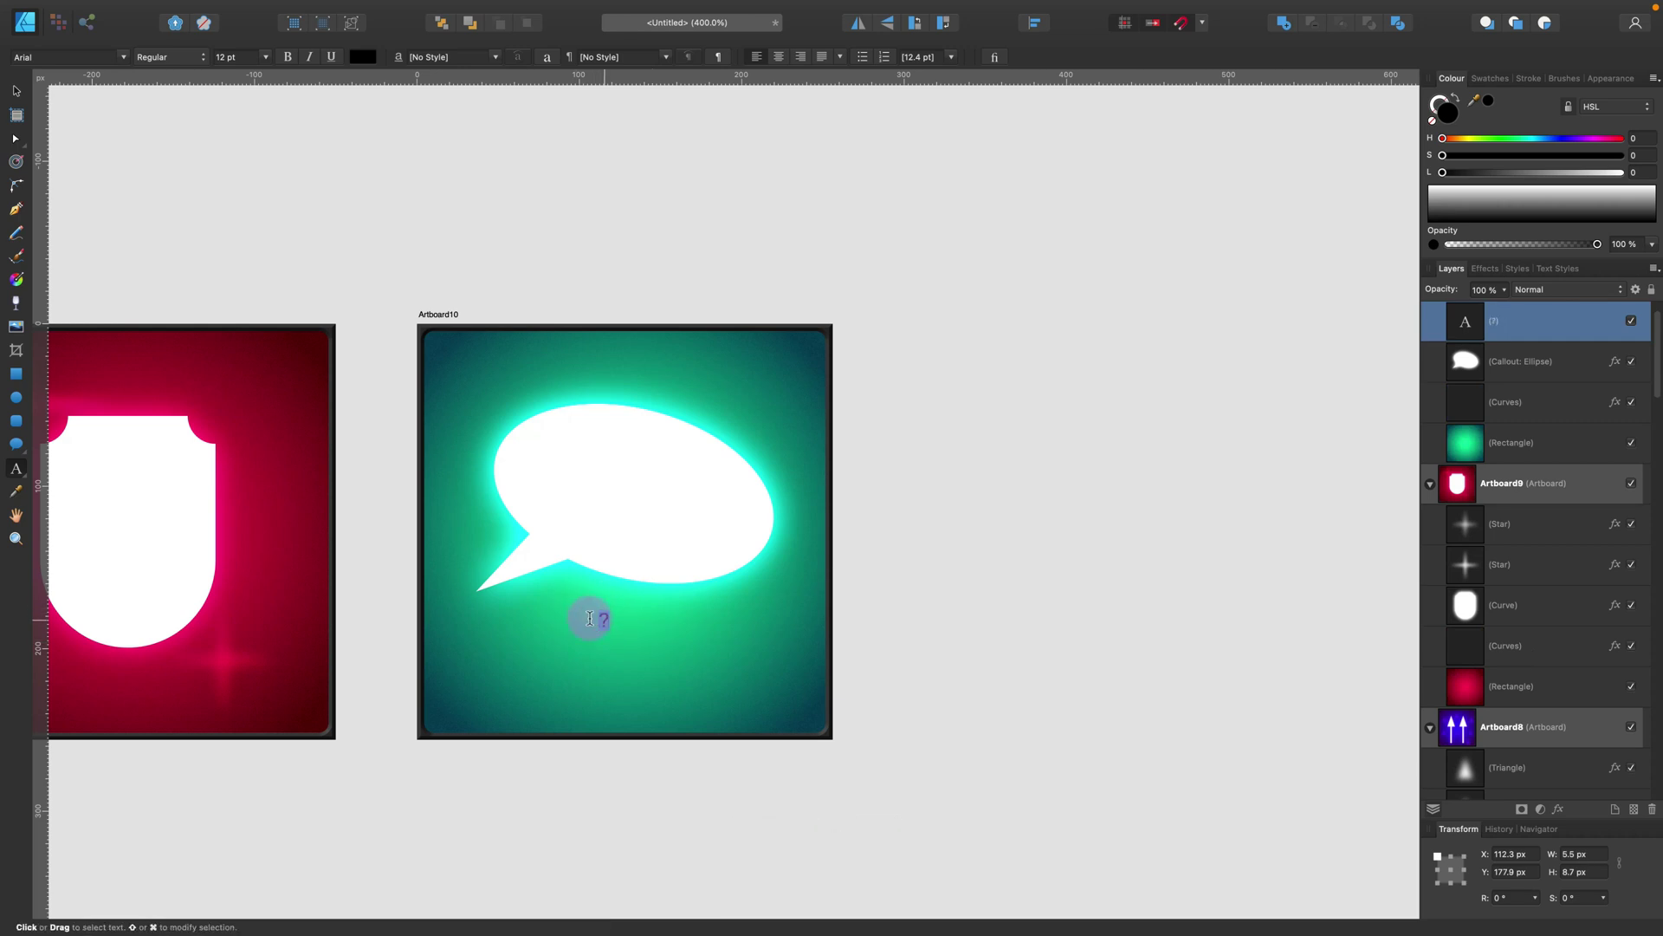
{"action": "left_click", "coordinate": [120, 57]}
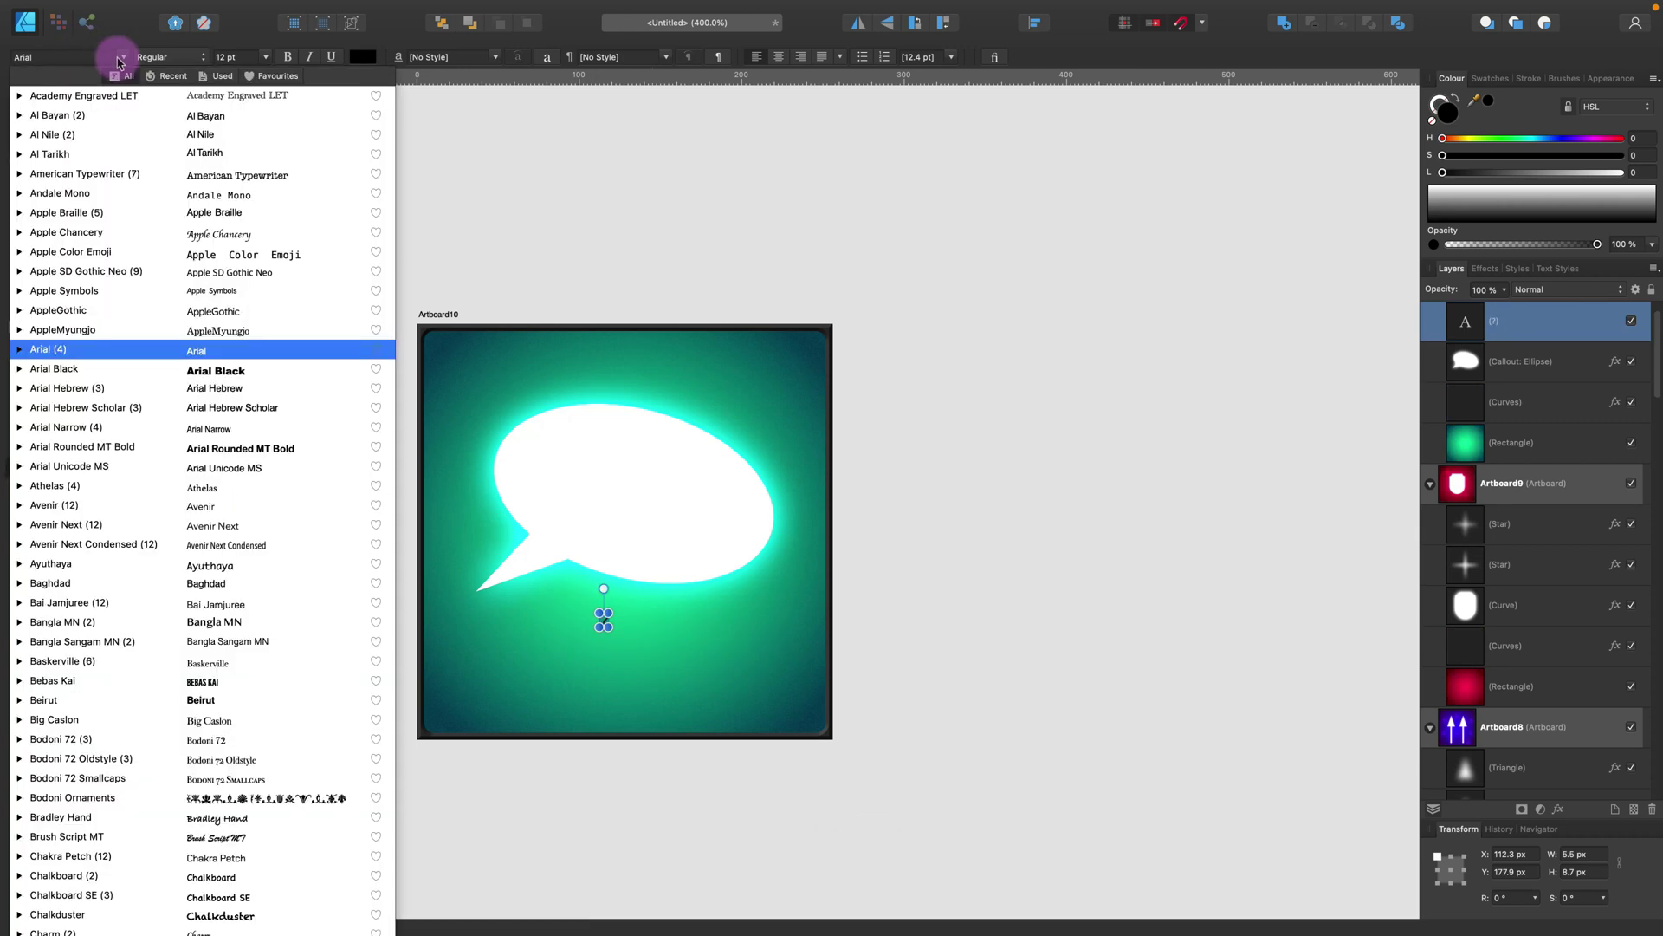
{"action": "left_click", "coordinate": [369, 446]}
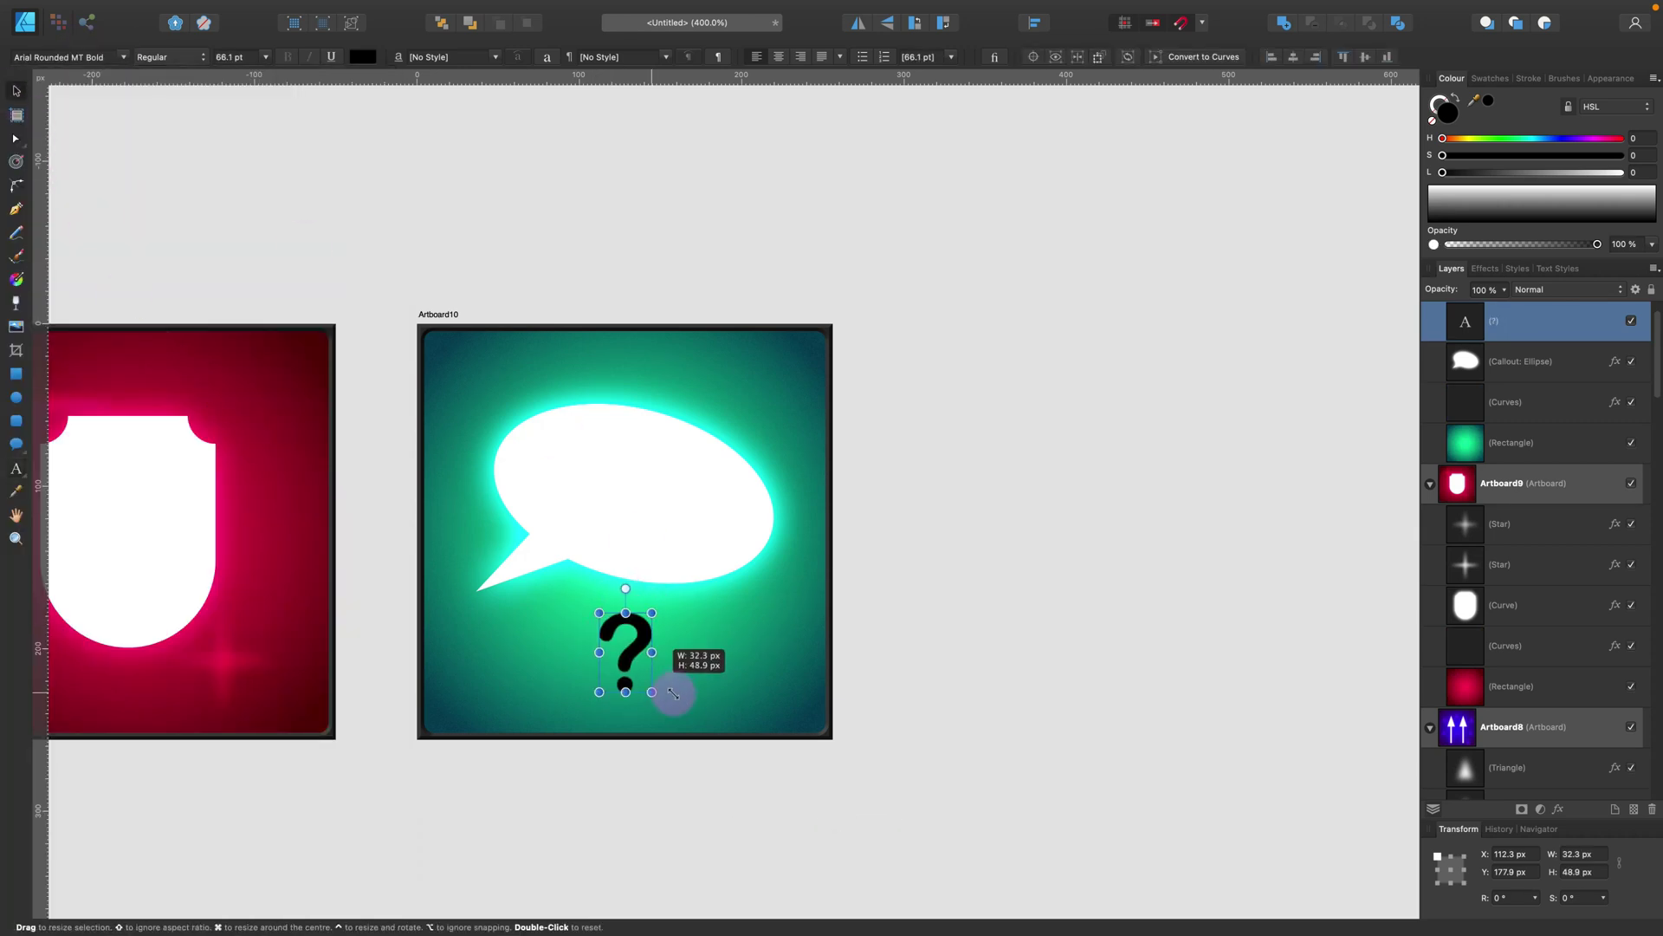
Step: Enlarge the question mark to about 41 × 62 px and convert it to curves with a white fill
{"action": "left_click_drag", "start_coordinate": [673, 693], "coordinate": [688, 714]}
{"action": "left_click", "coordinate": [1208, 57]}
{"action": "left_click_drag", "start_coordinate": [1511, 171], "coordinate": [1622, 172]}
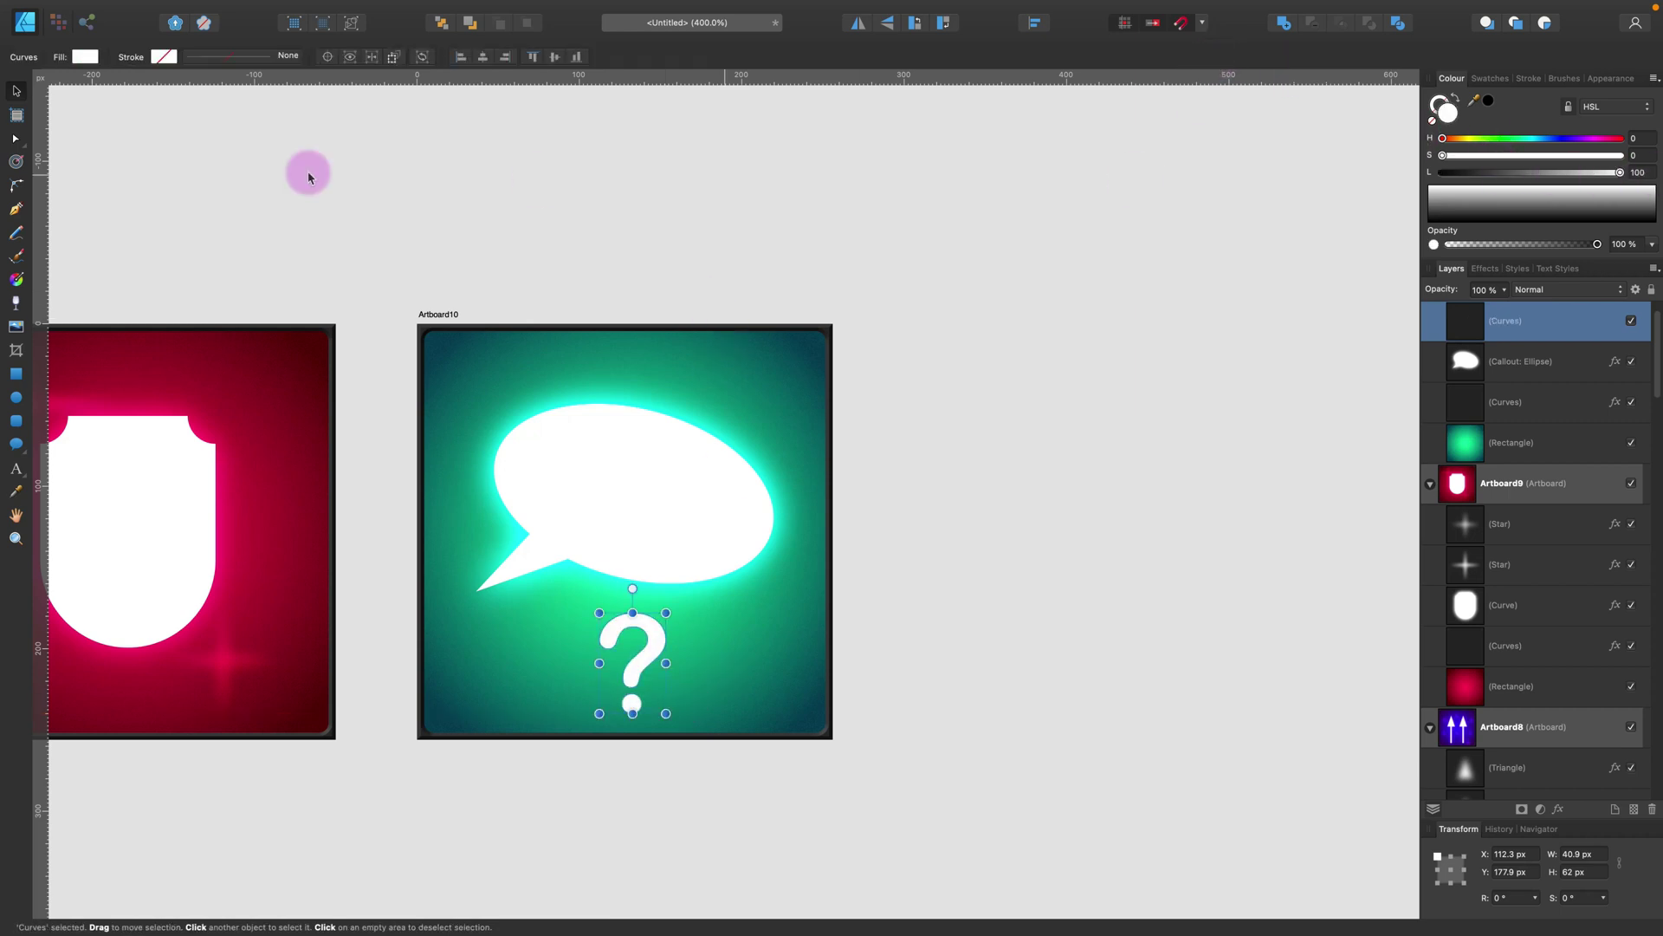
Step: Tilt the question mark and place tilted copies at the tile's upper right and, smaller, at its lower right
{"action": "left_click_drag", "start_coordinate": [630, 587], "coordinate": [607, 592]}
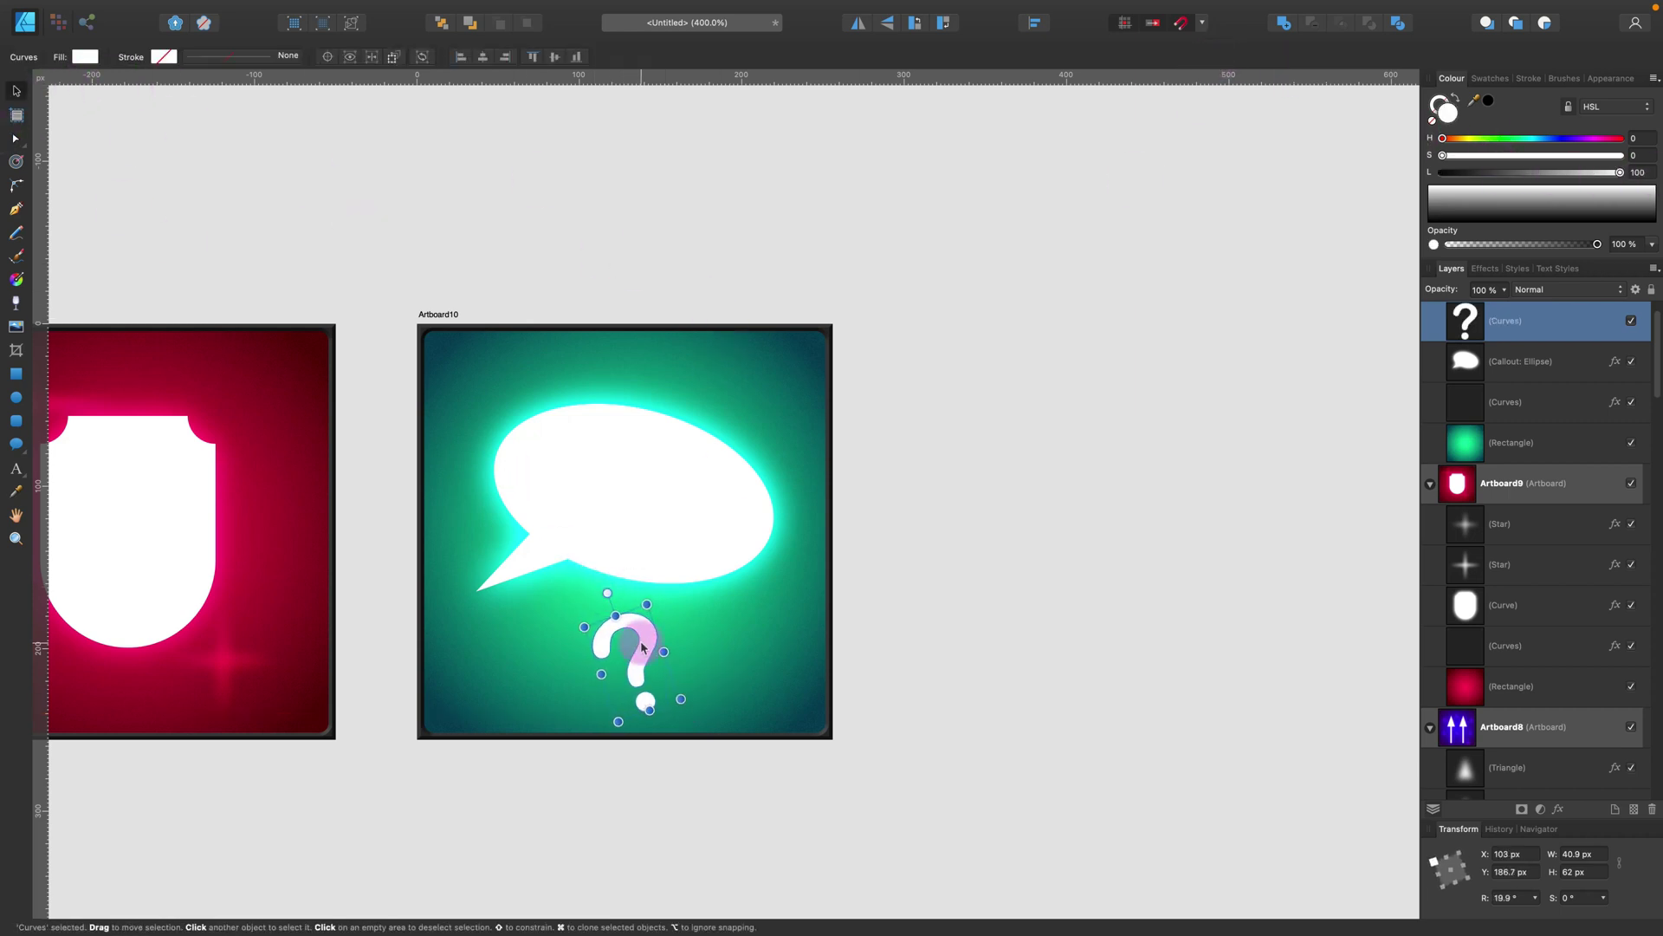
{"action": "left_click_drag", "start_coordinate": [646, 649], "coordinate": [785, 394]}
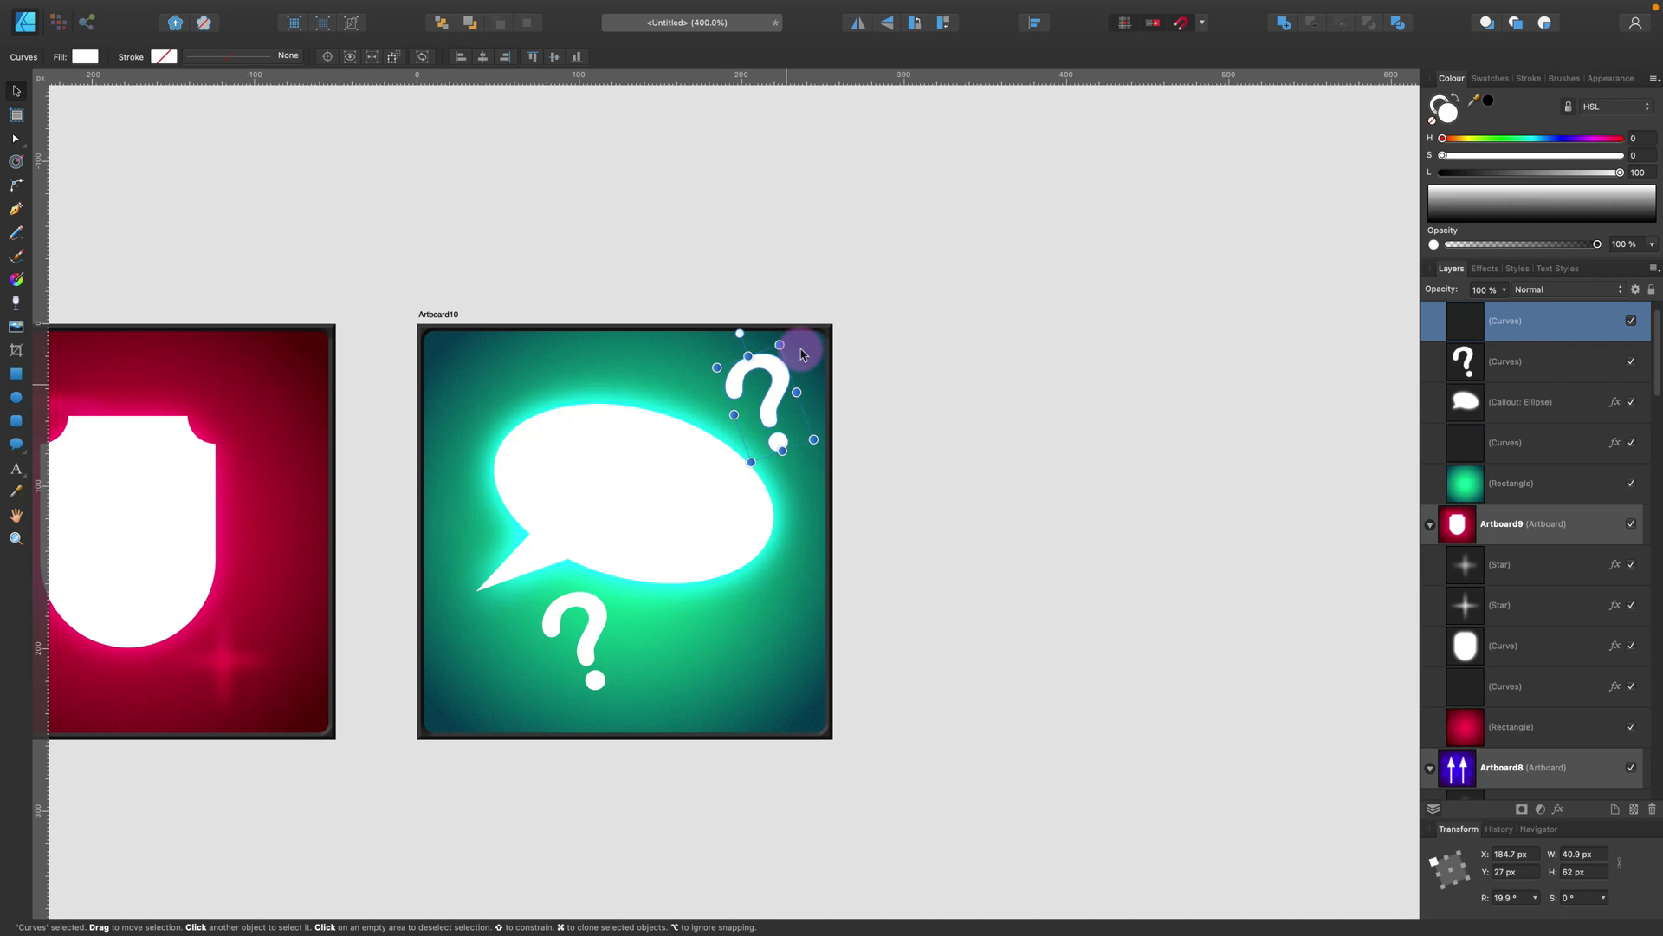
{"action": "left_click", "coordinate": [618, 608]}
{"action": "left_click_drag", "start_coordinate": [549, 576], "coordinate": [759, 623]}
{"action": "left_click", "coordinate": [774, 440], "text": "shift"}
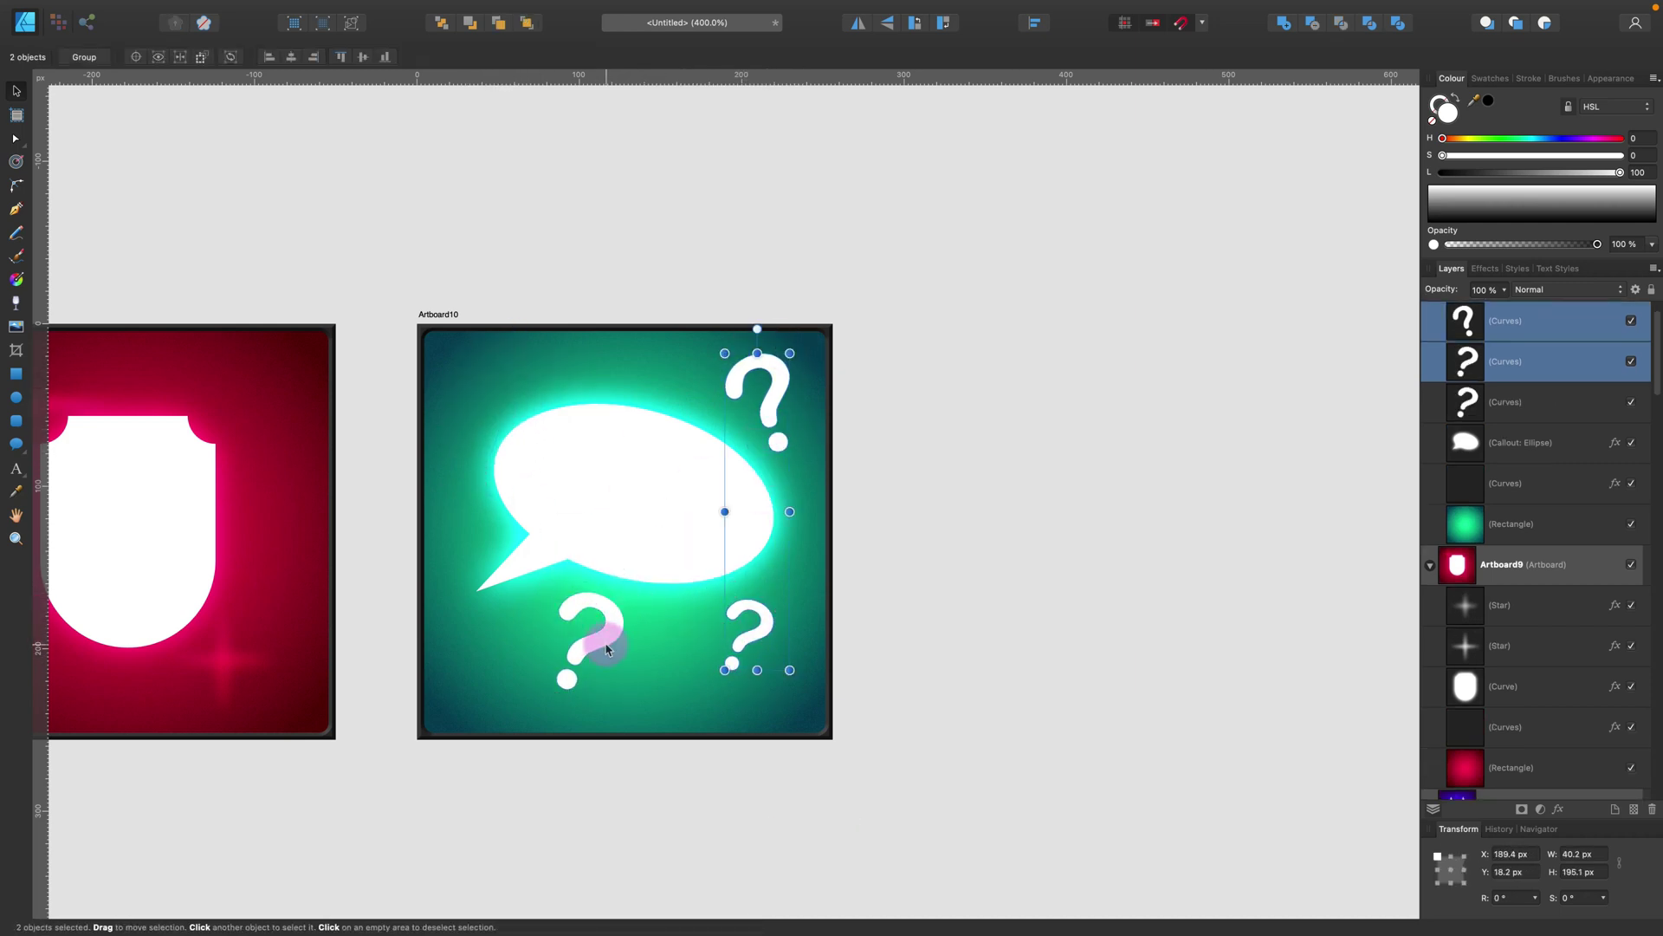
Step: Apply a Gaussian Blur with a radius of about 4.7 px to all three question marks and set their blend mode to Overlay
{"action": "left_click", "coordinate": [606, 650], "text": "shift"}
{"action": "left_click", "coordinate": [1558, 808]}
{"action": "left_click", "coordinate": [1183, 371]}
{"action": "left_click_drag", "start_coordinate": [1411, 382], "coordinate": [1435, 386]}
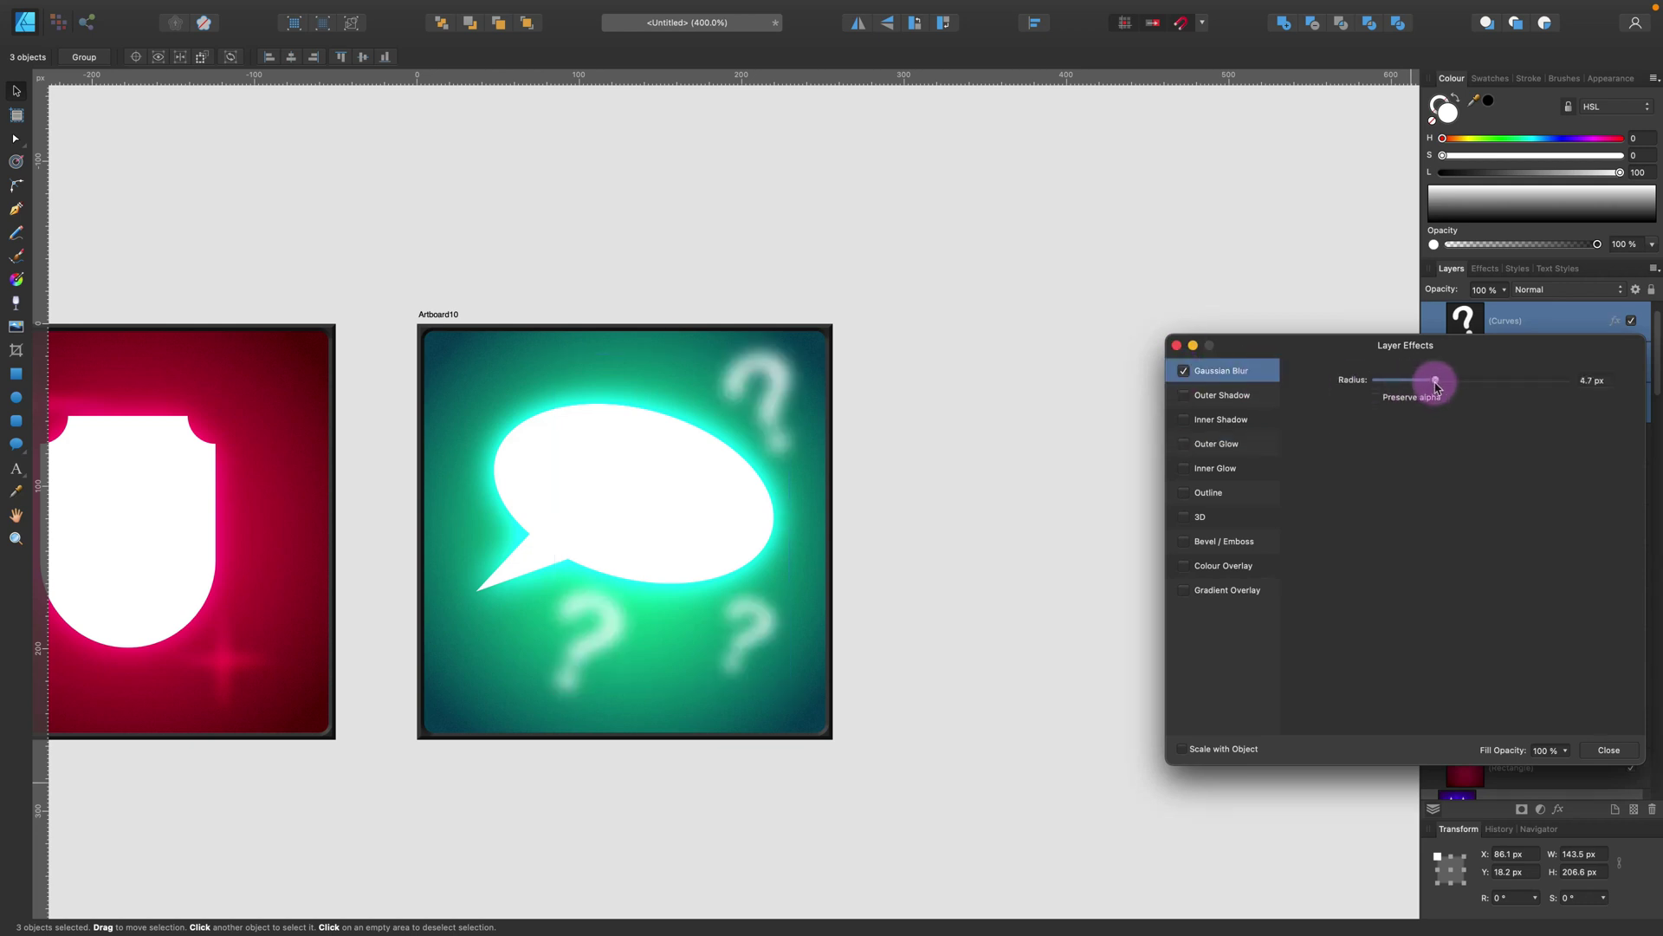
{"action": "left_click", "coordinate": [1609, 750]}
{"action": "left_click", "coordinate": [1568, 289]}
{"action": "left_click", "coordinate": [1560, 482]}
{"action": "left_click", "coordinate": [1143, 412]}
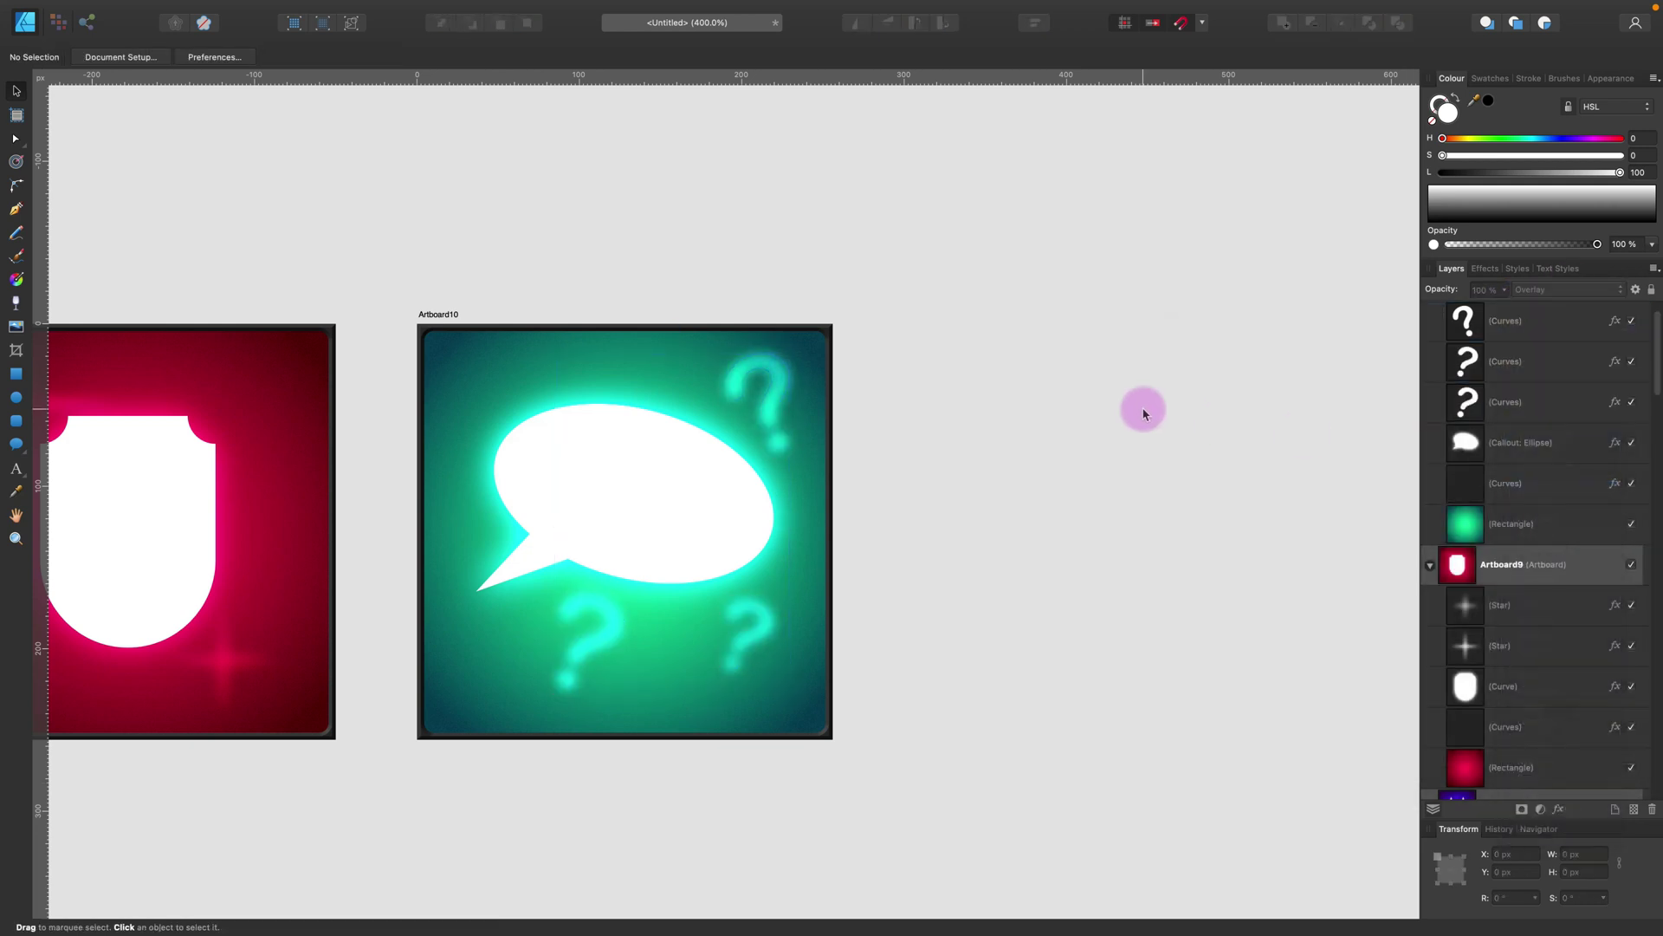
Step: Switch to the Export Persona, select the slices Artboard1 through Artboard10, and open their export format presets
{"action": "key", "text": "super+minus"}
{"action": "key", "text": "super+minus"}
{"action": "key", "text": "super+minus"}
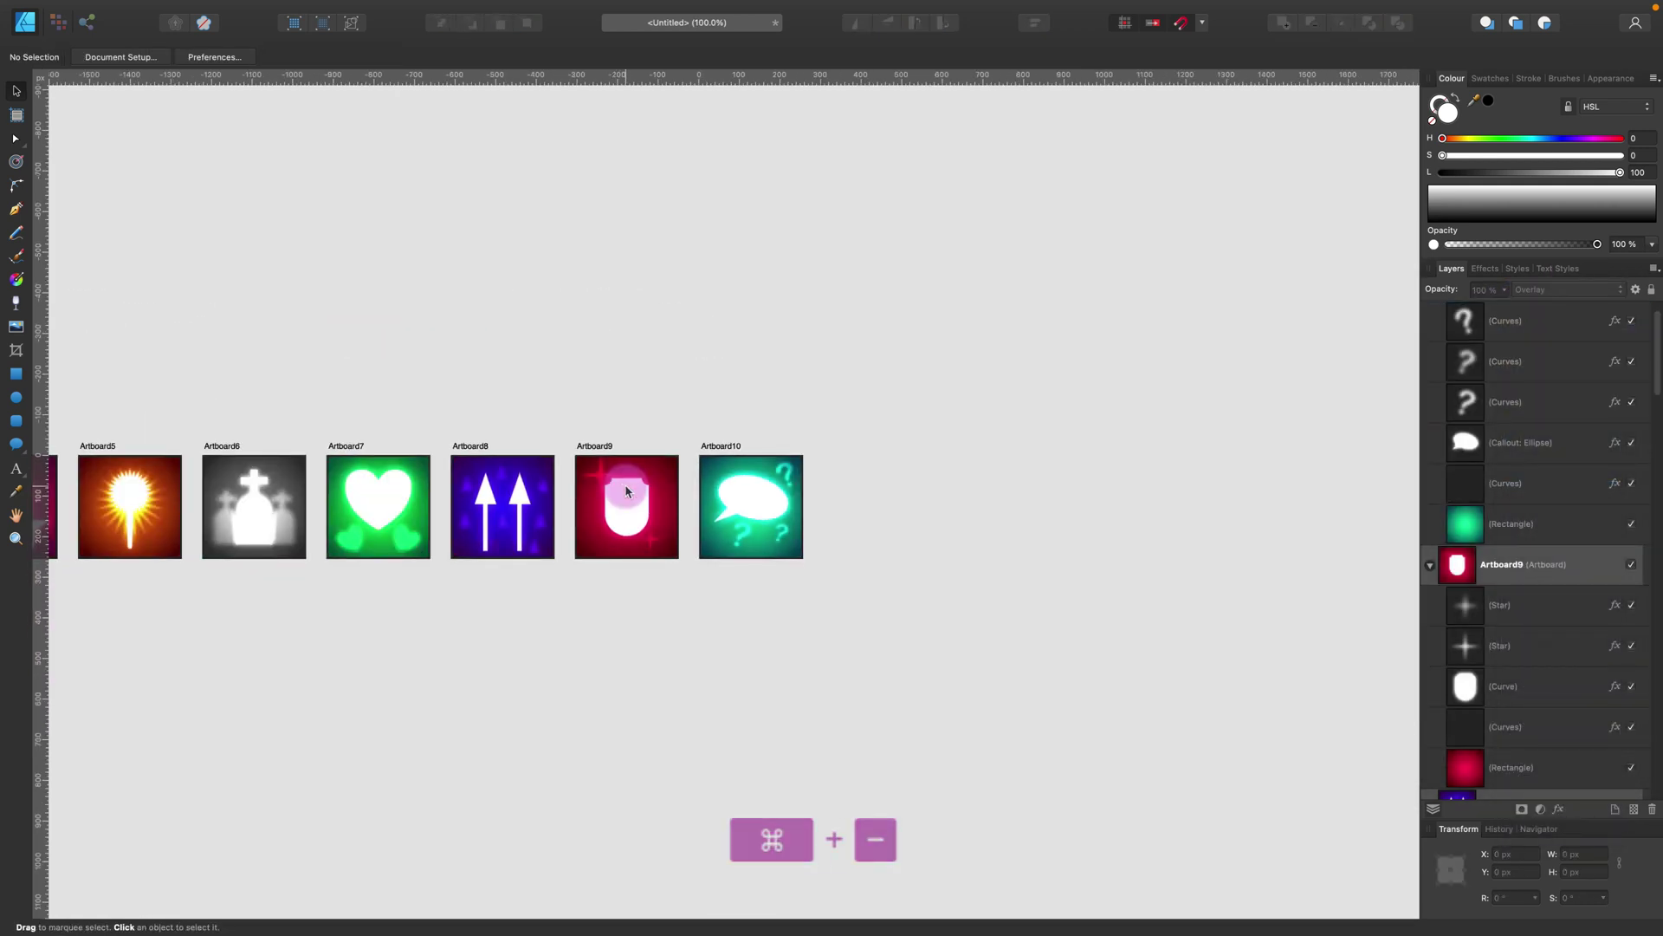
{"action": "key", "text": "space"}
{"action": "left_click_drag", "start_coordinate": [386, 606], "coordinate": [824, 646]}
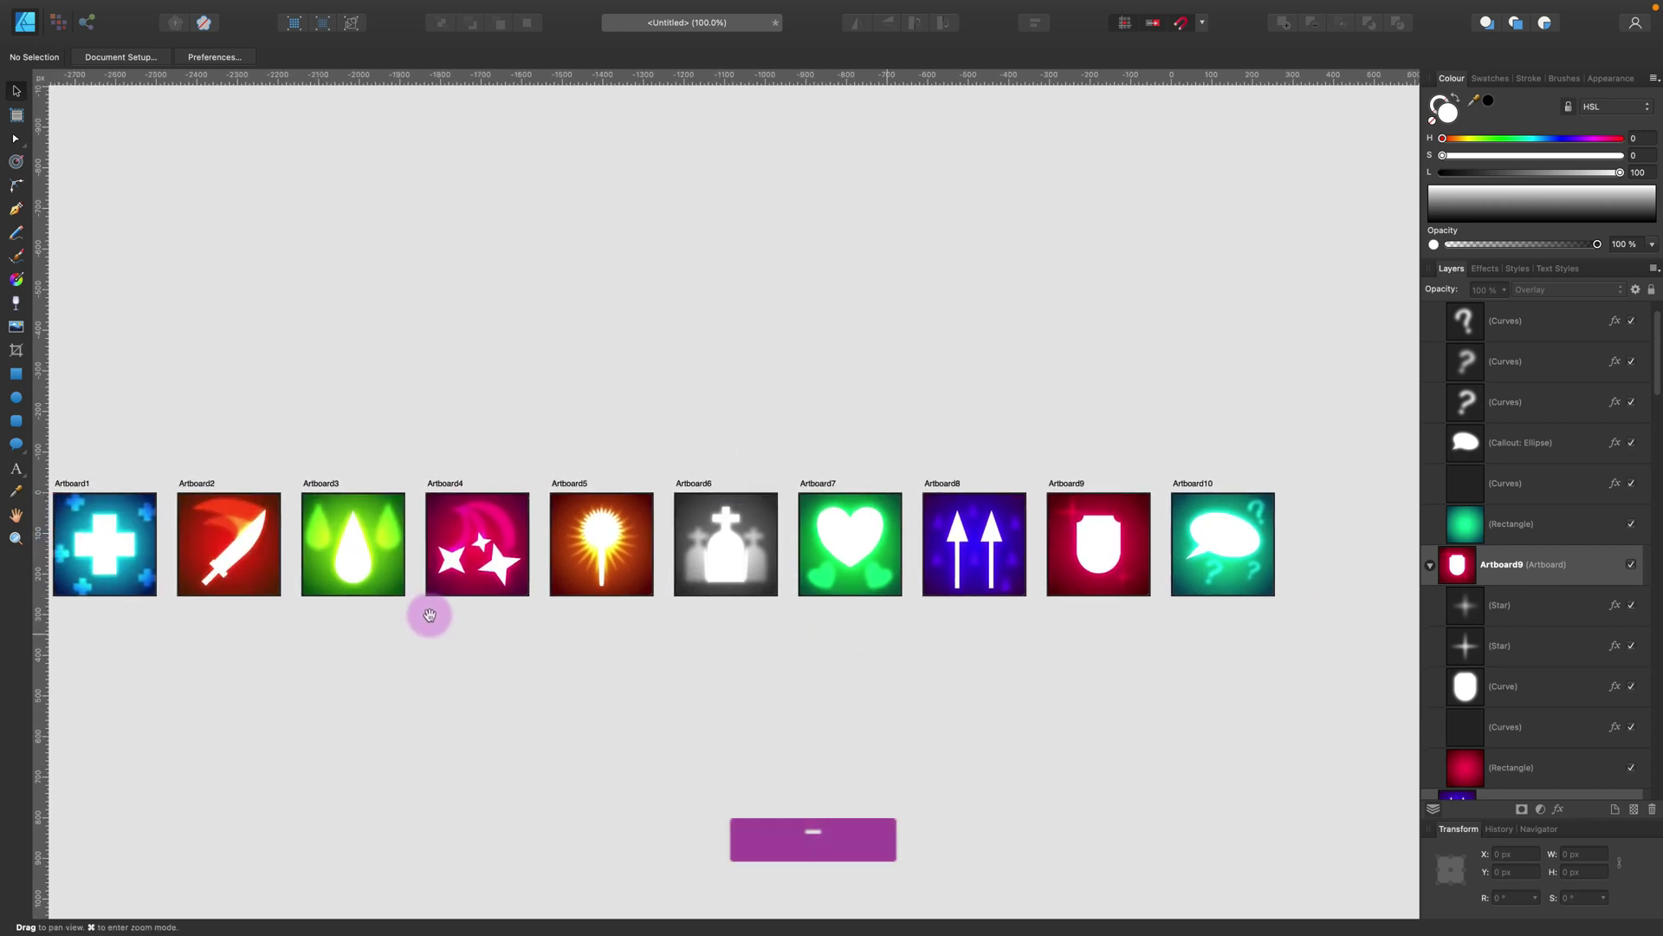
{"action": "left_click_drag", "start_coordinate": [430, 615], "coordinate": [477, 589]}
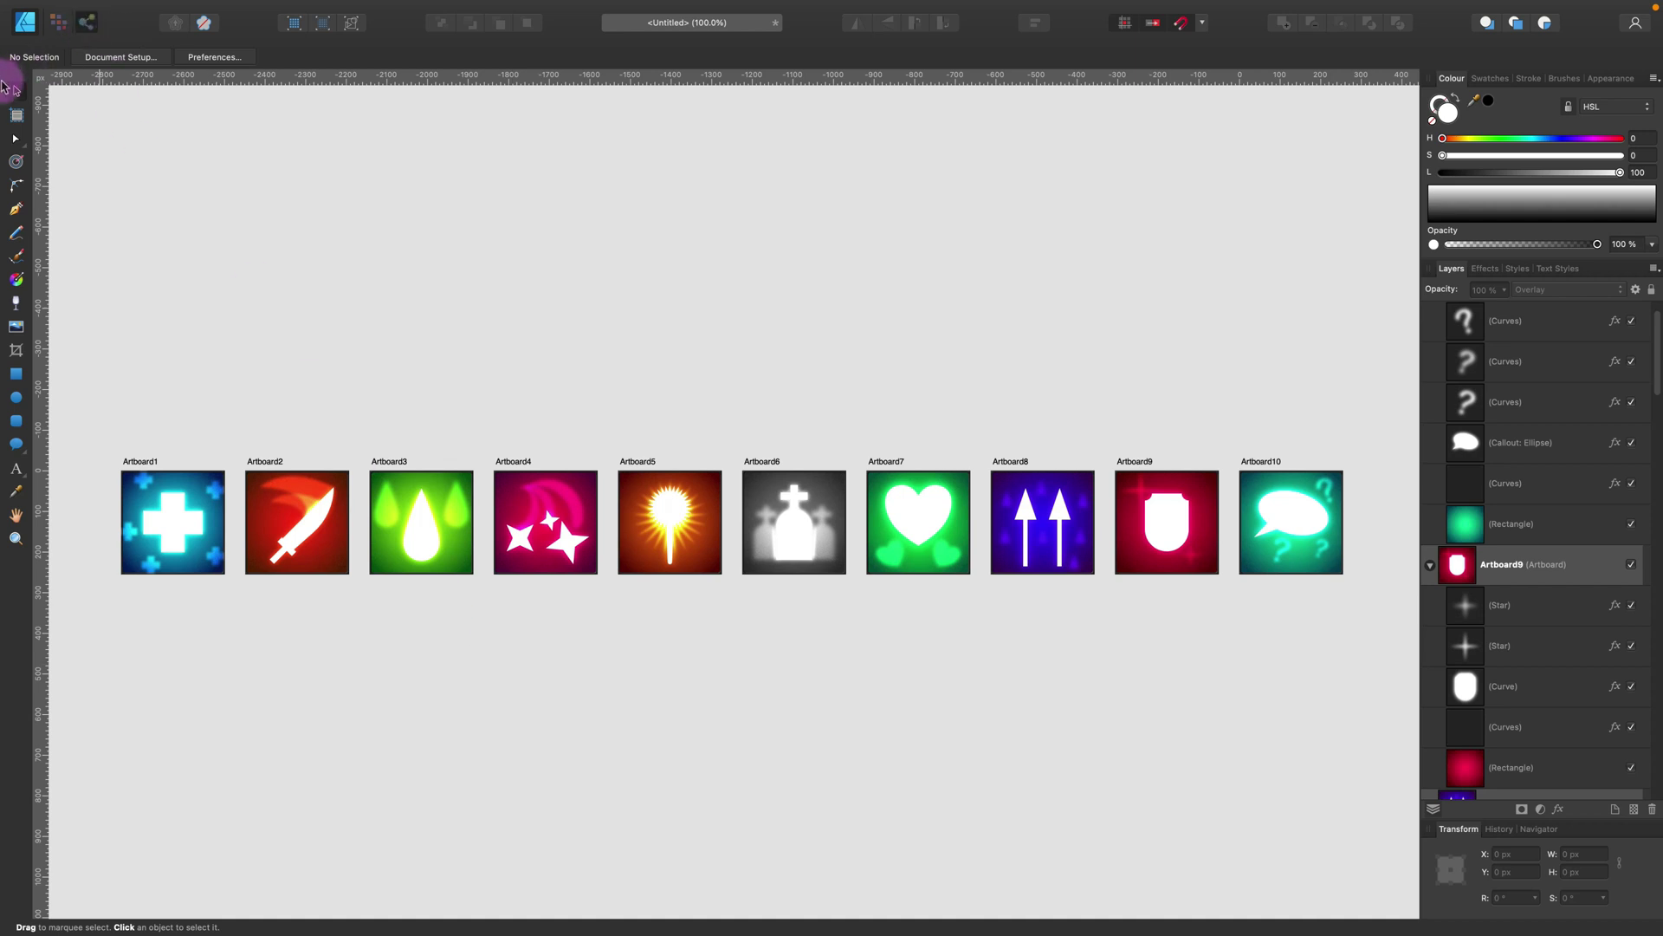
{"action": "key", "text": "super+3"}
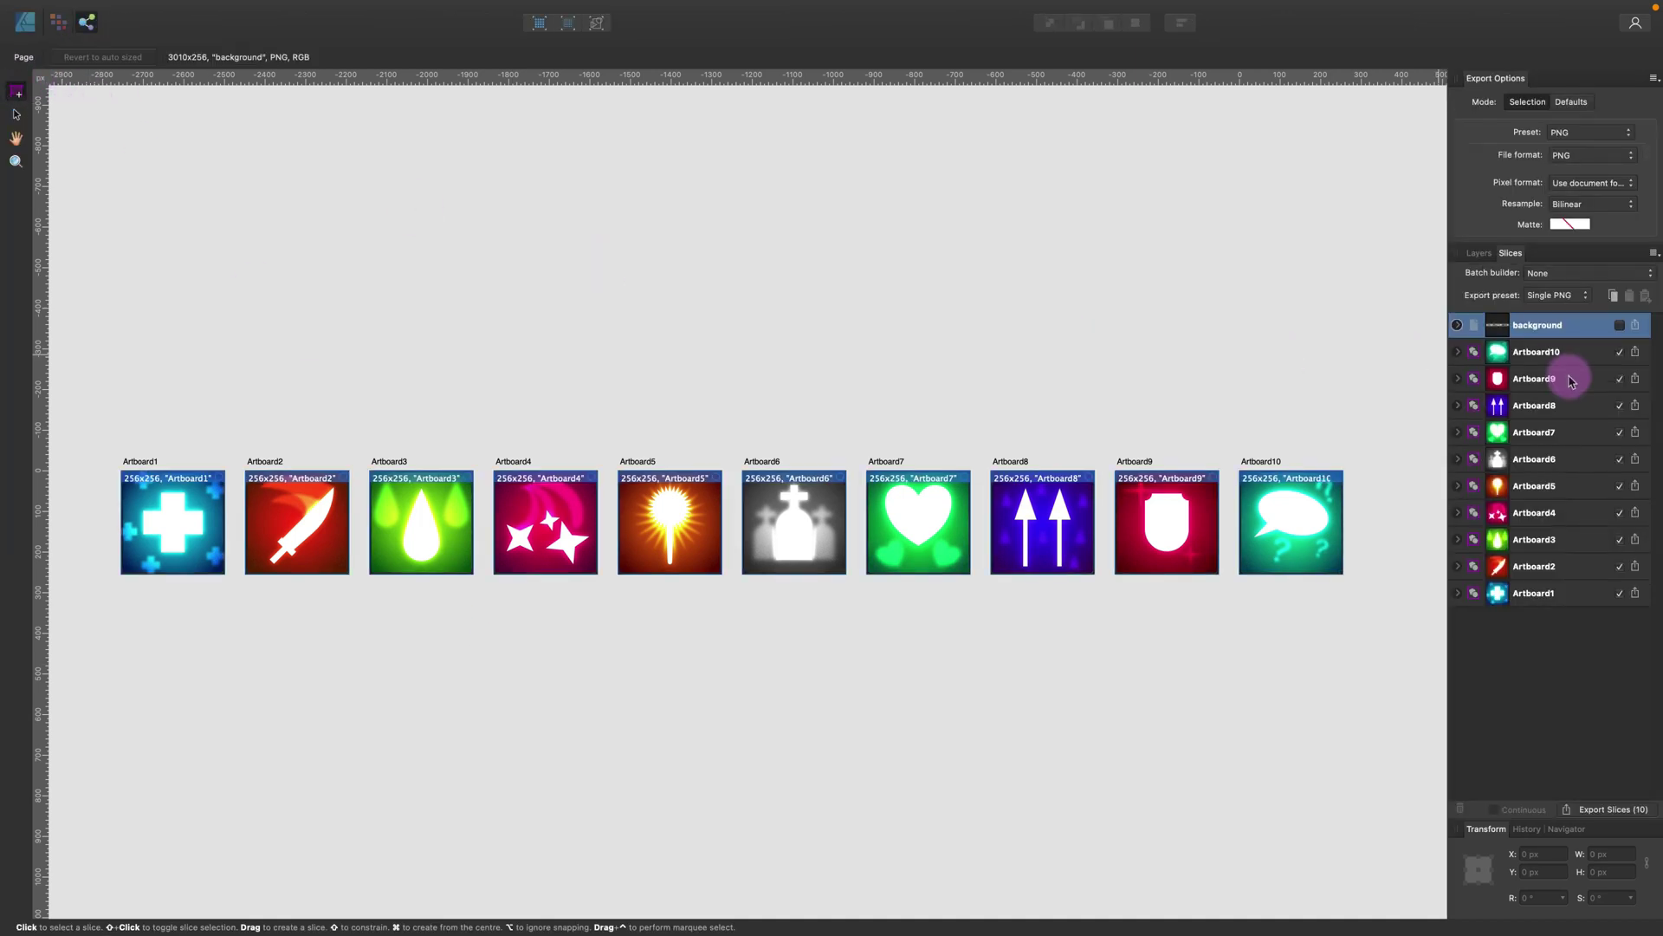
{"action": "left_click", "coordinate": [1551, 353]}
{"action": "left_click", "coordinate": [1593, 594], "text": "shift"}
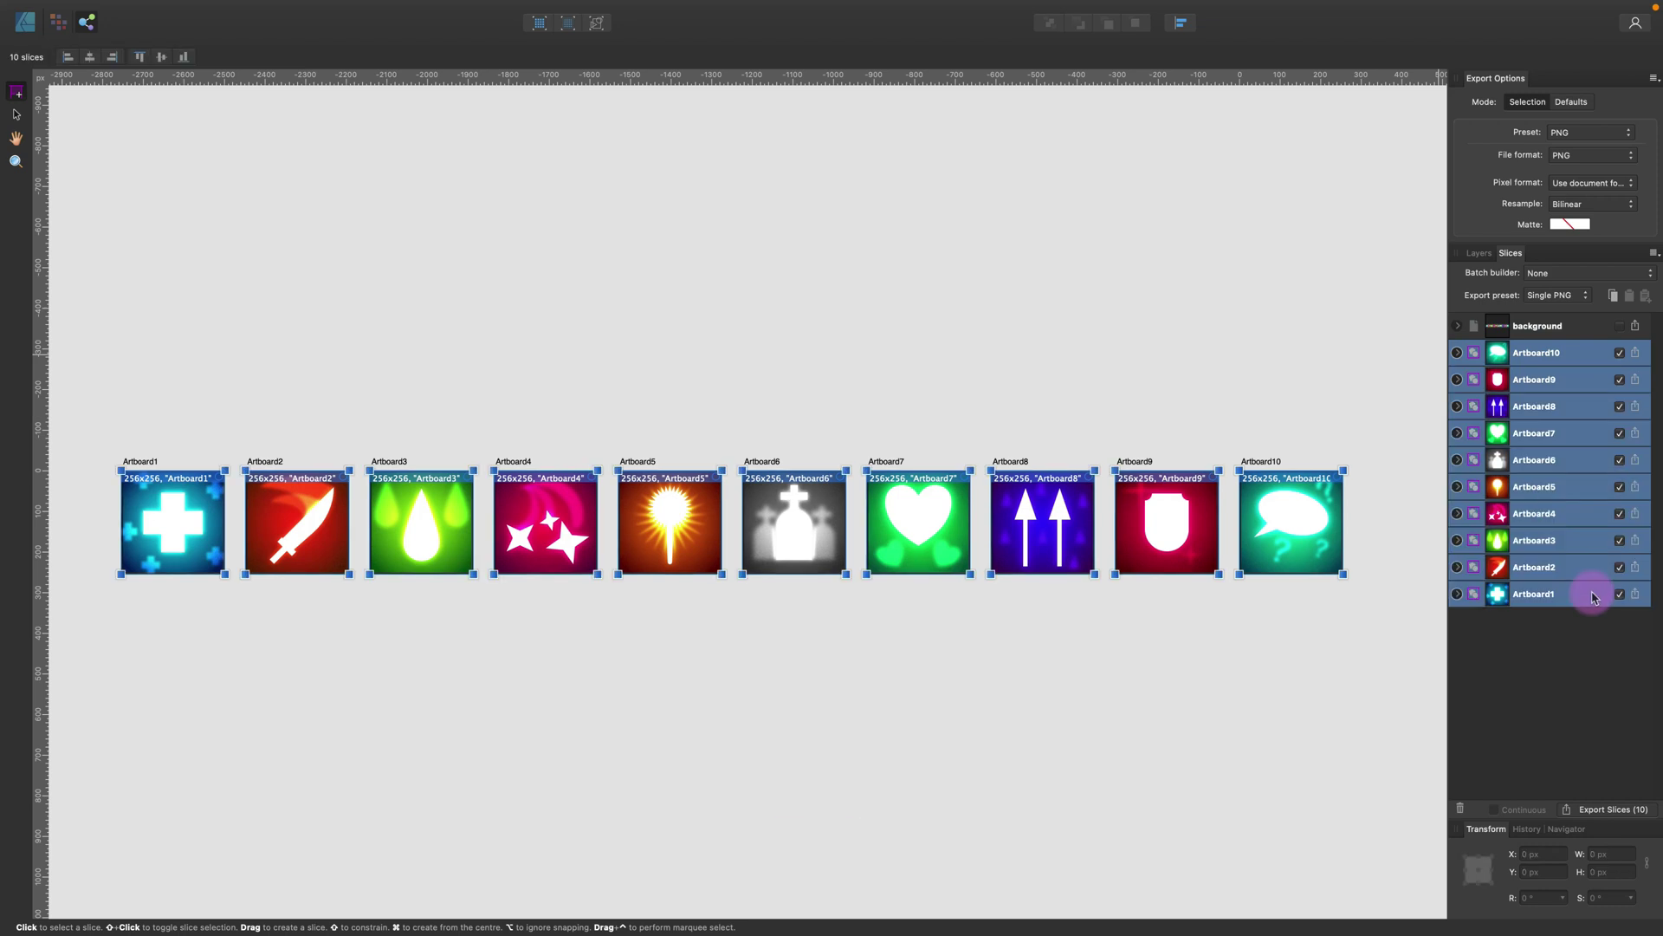
{"action": "left_click", "coordinate": [1580, 299]}
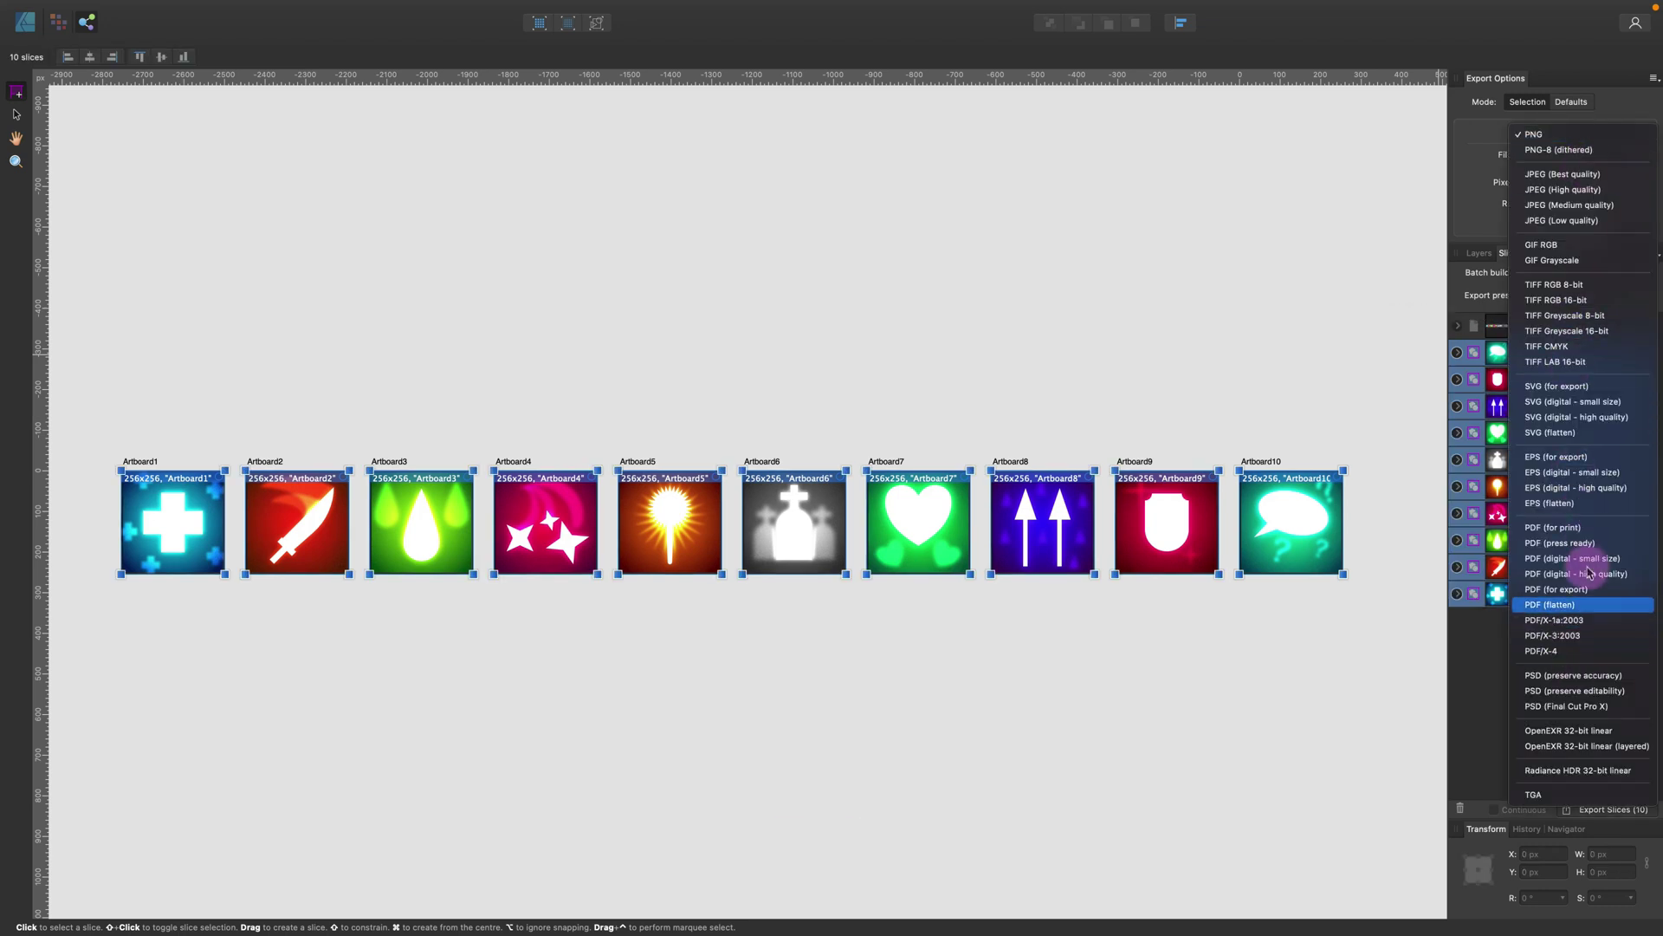